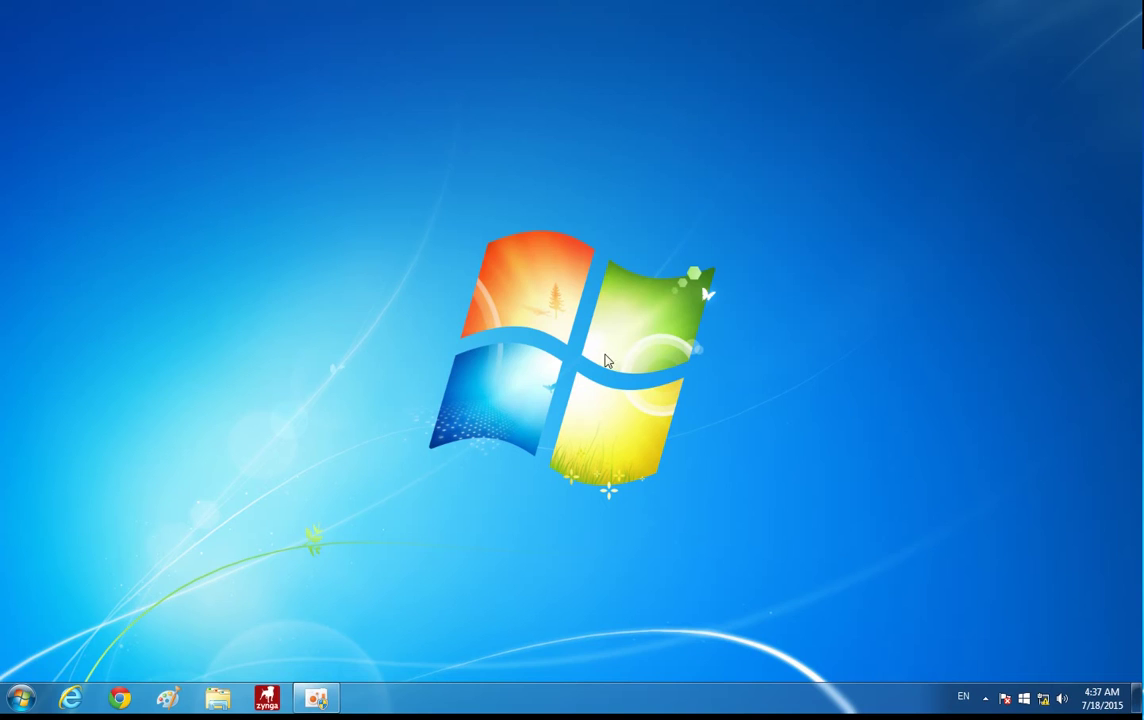
Launch Substance Painter from a Start menu search for 'su', continuing past the GPU driver warning
left_click(20, 698)
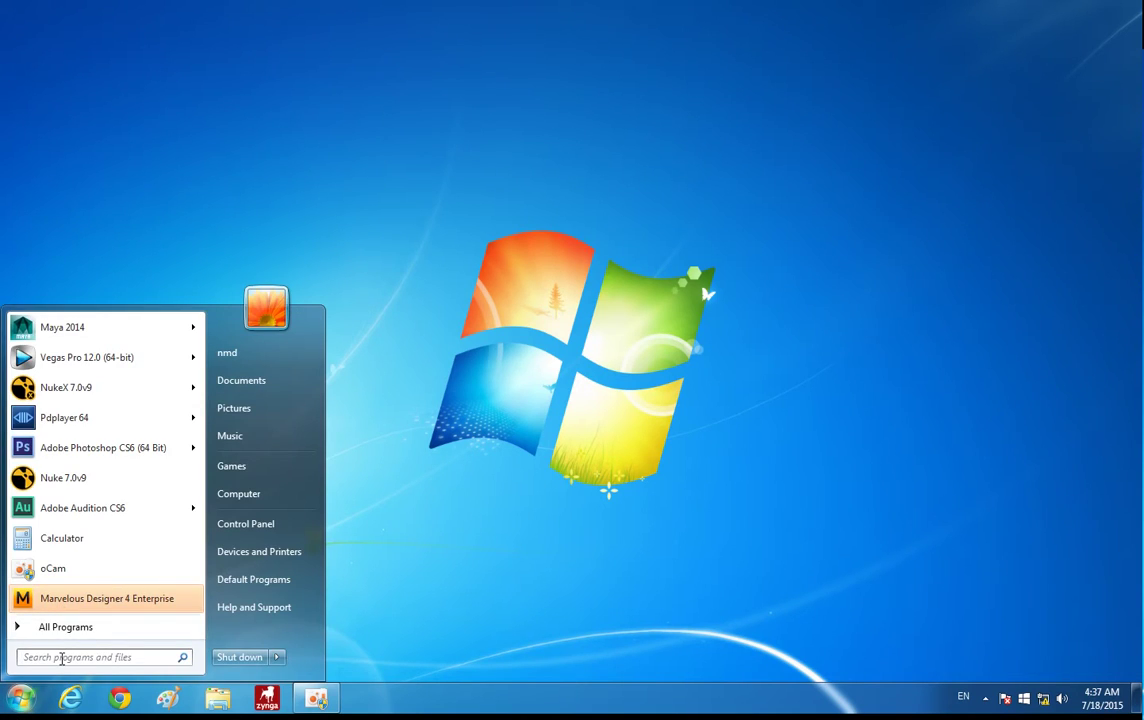
type("su")
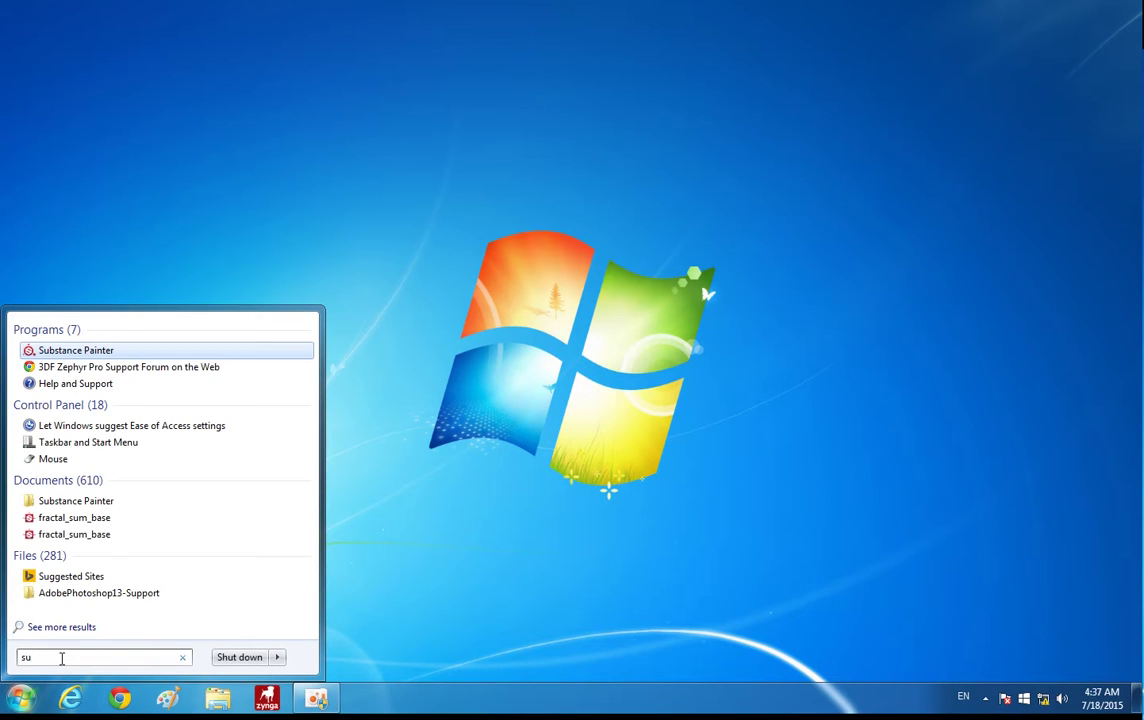
key("Return")
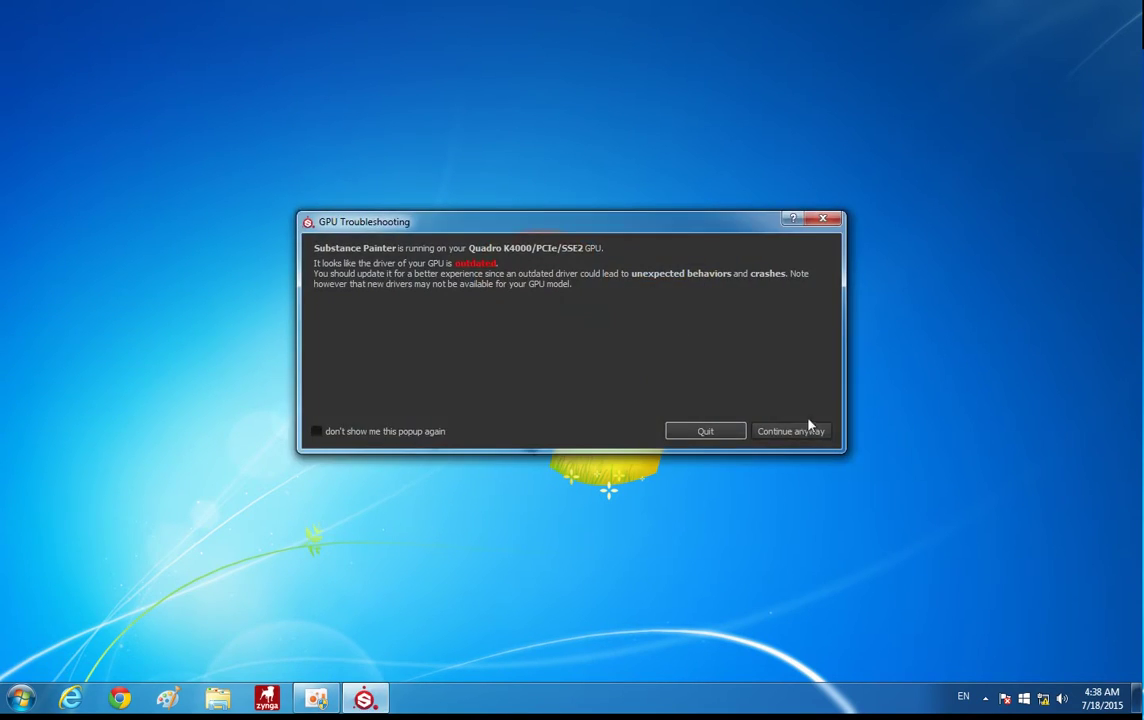
left_click(807, 434)
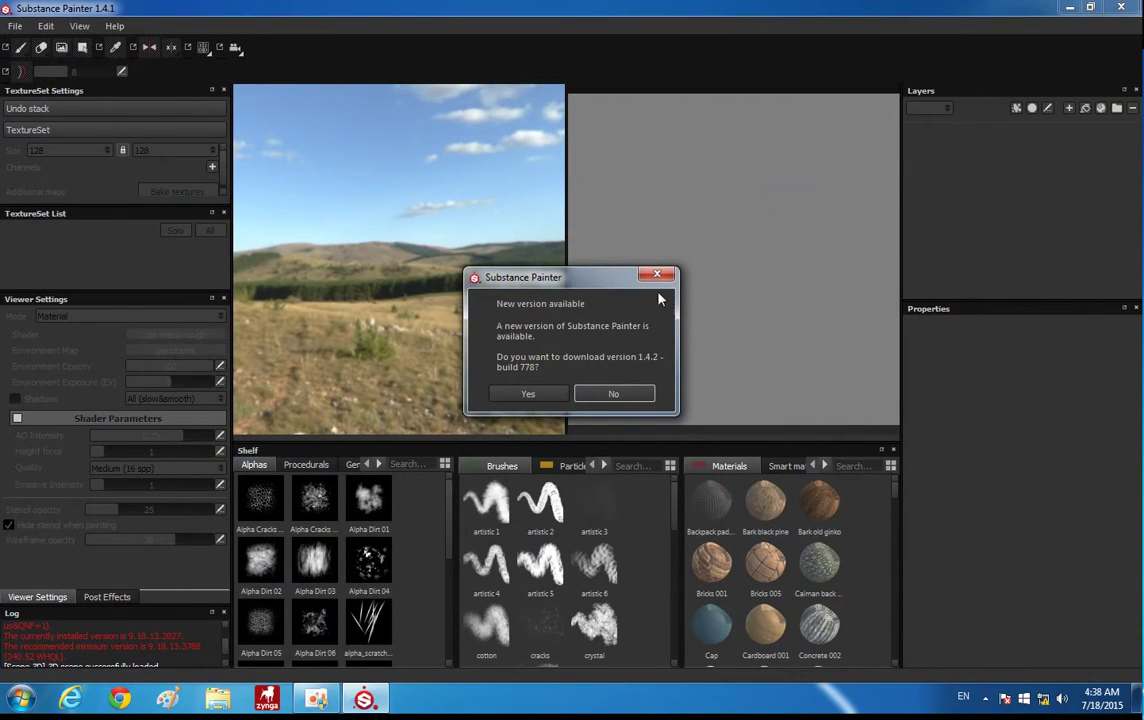
Decline the update and start a new project using Export.OBJ as the mesh
left_click(613, 393)
left_click(15, 26)
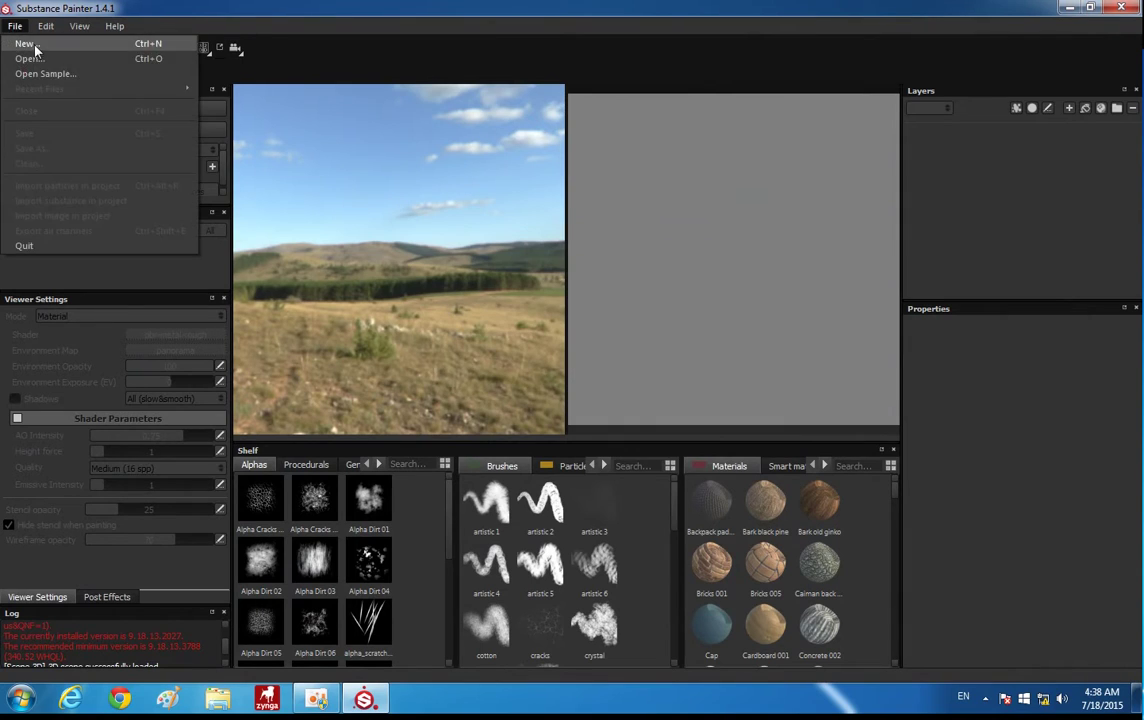
left_click(30, 42)
left_click_drag(653, 246, 645, 174)
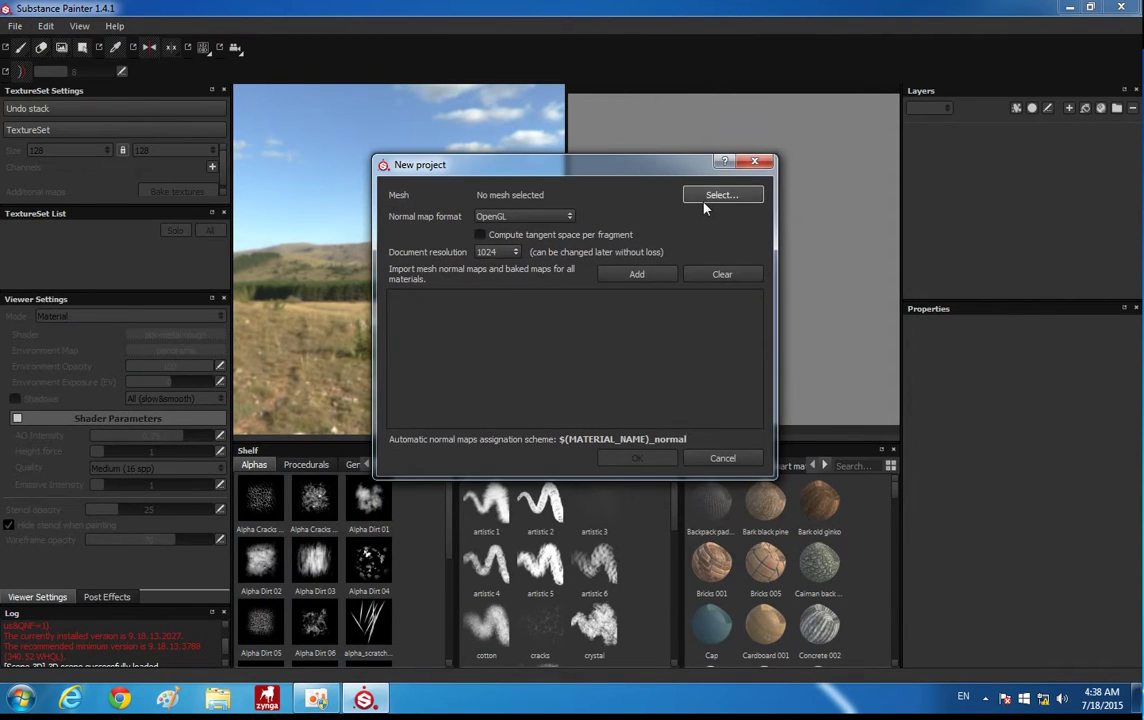
left_click(723, 194)
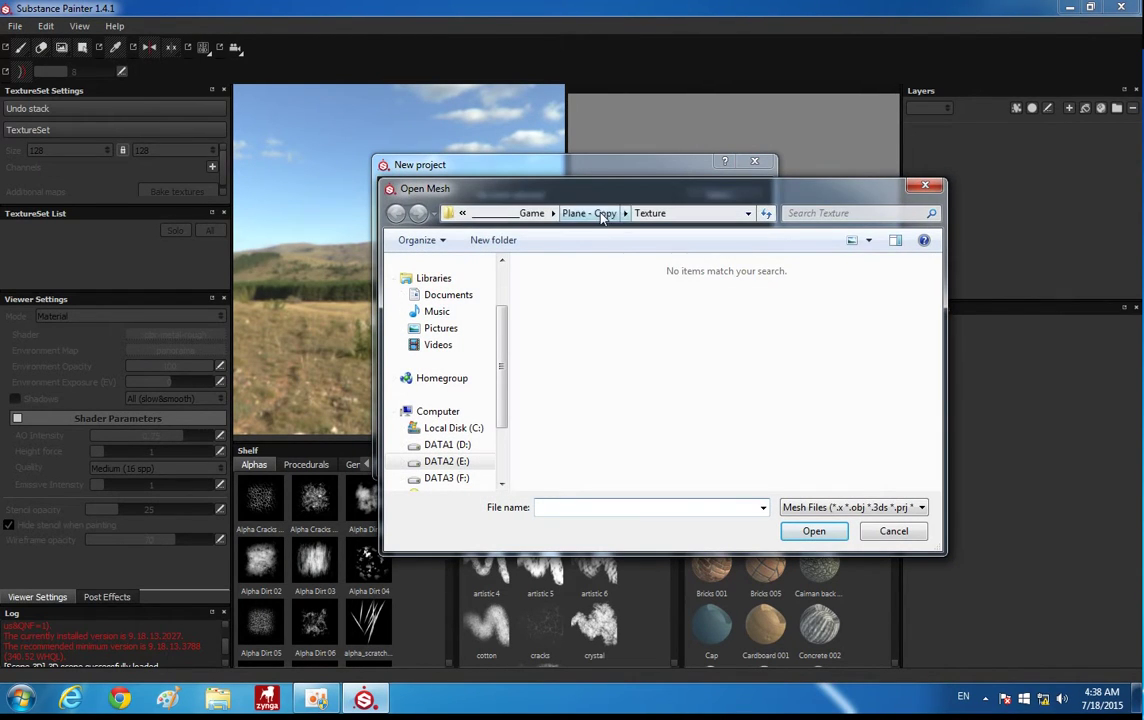
left_click(590, 213)
double_click(566, 304)
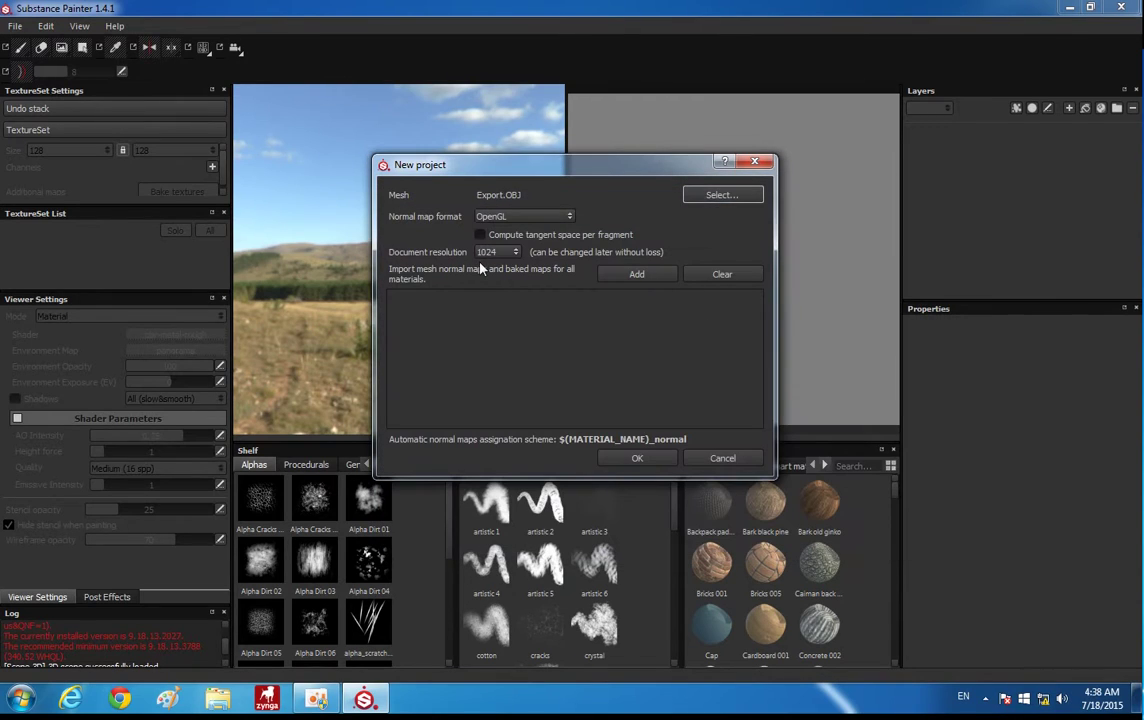
Keep OpenGL normals and 1024 resolution, and add Albedo_Q.jpg and Normal_01.tga to import
left_click(510, 216)
left_click(495, 232)
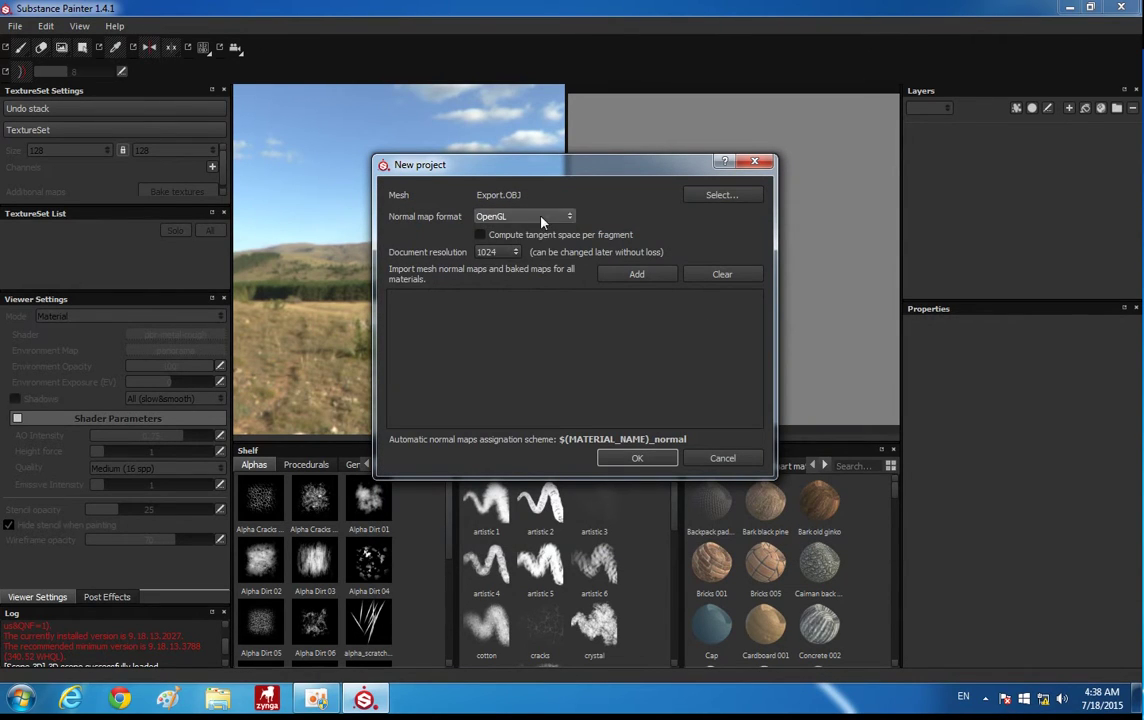
left_click(480, 254)
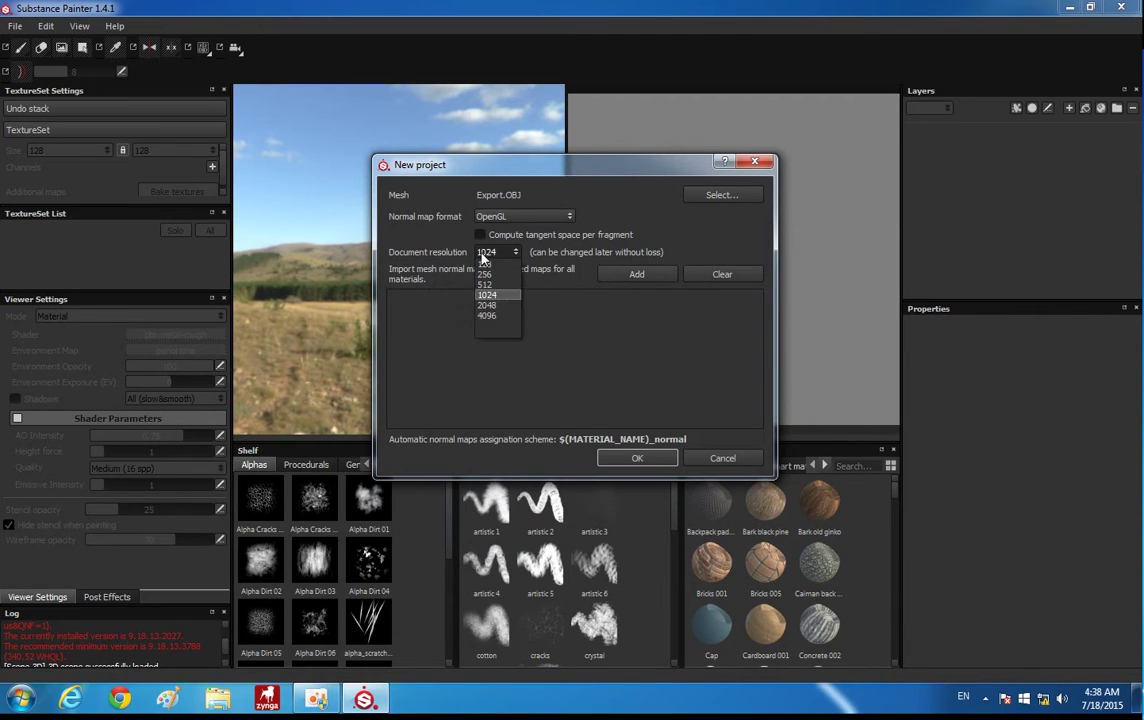
left_click(489, 305)
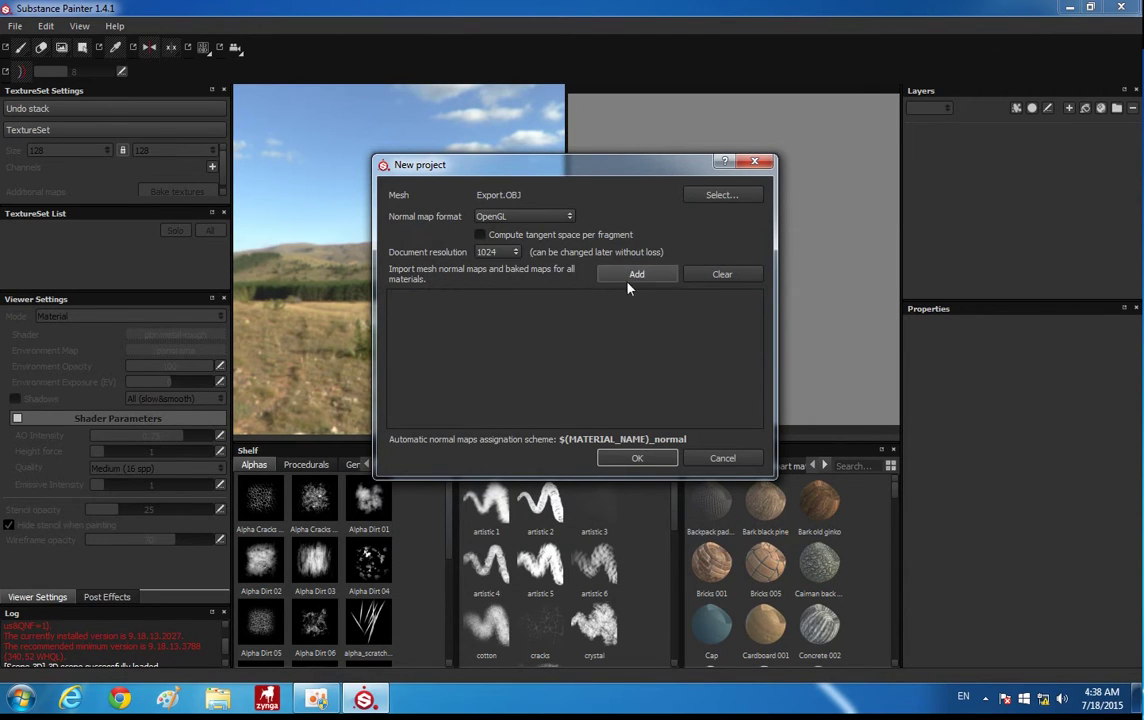
left_click(635, 276)
double_click(563, 290)
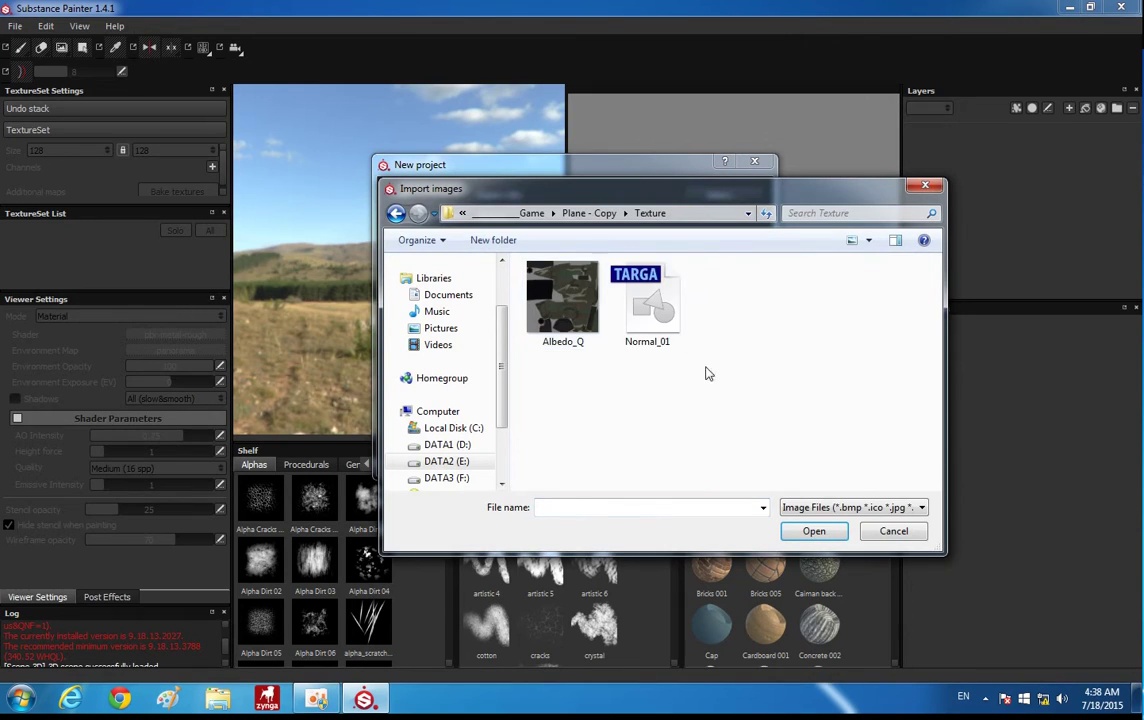
key("ctrl+a")
left_click(814, 531)
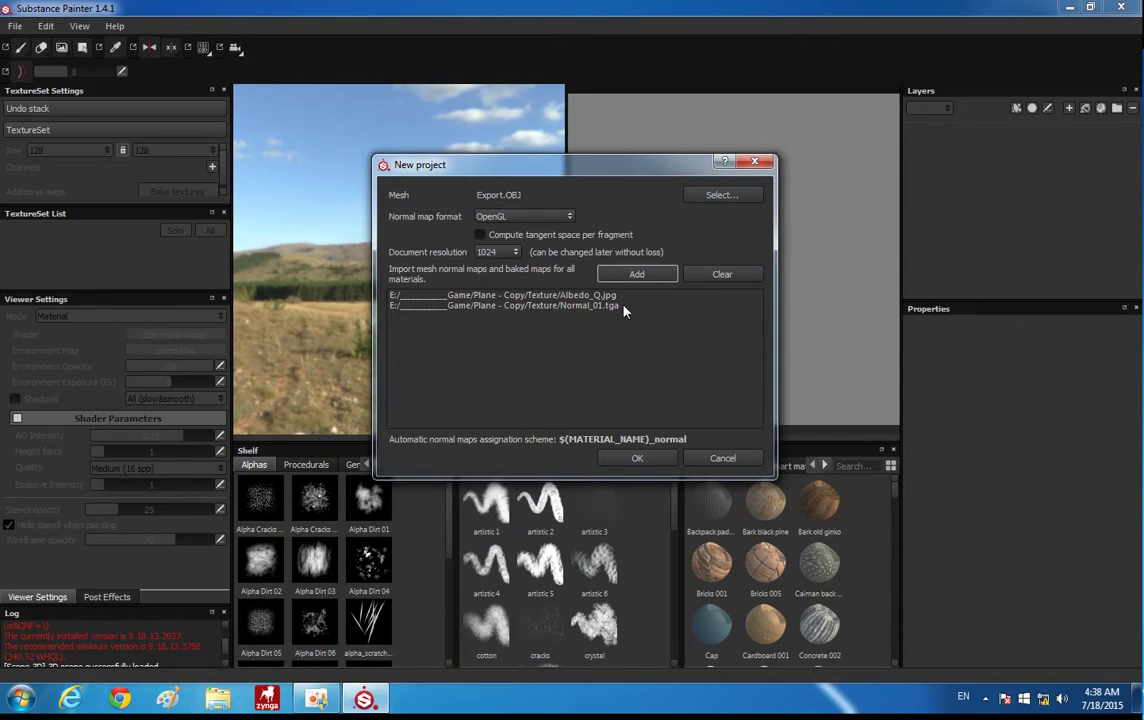
Create the project and orbit the airplane, cycling through 3D-only, UV-only and split views
left_click(606, 460)
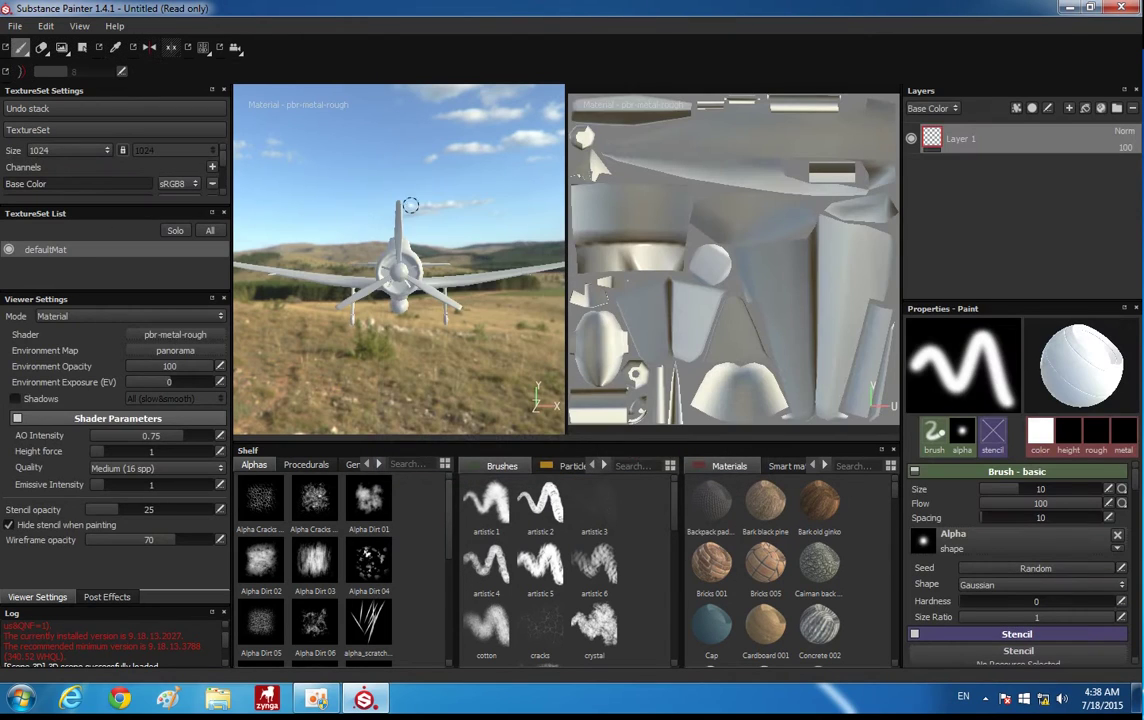
mouse_move(390, 193)
left_mouse_down("alt")
mouse_move(464, 374)
mouse_move(429, 373)
left_mouse_up("alt")
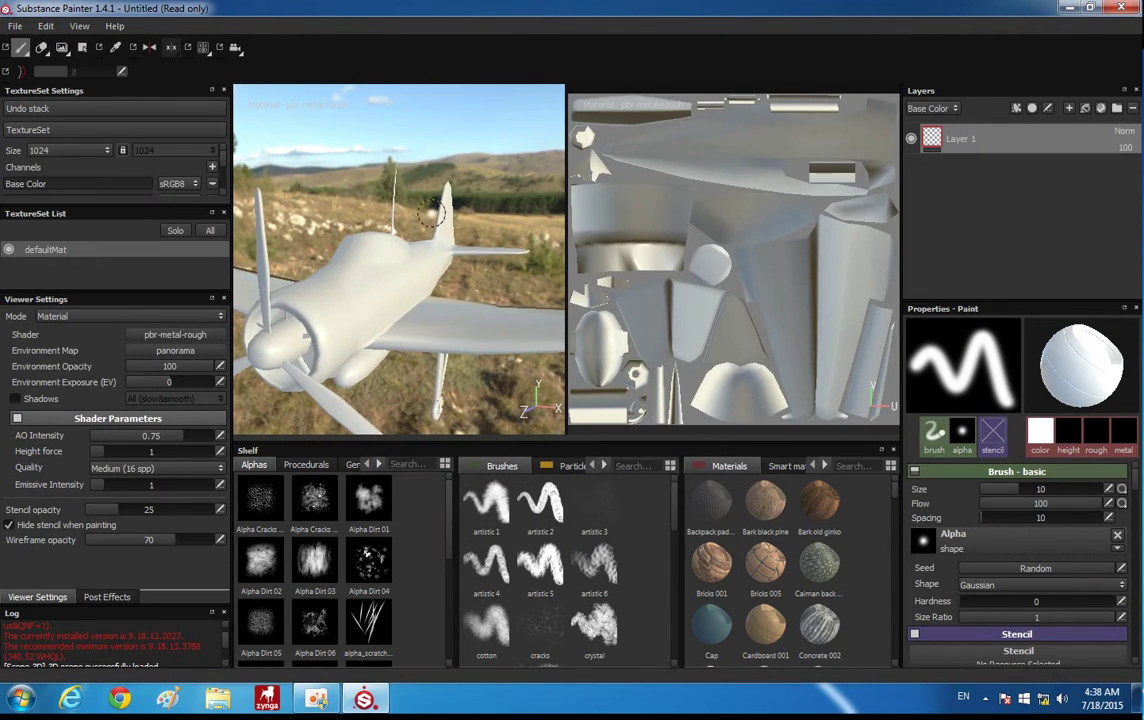
key("F2")
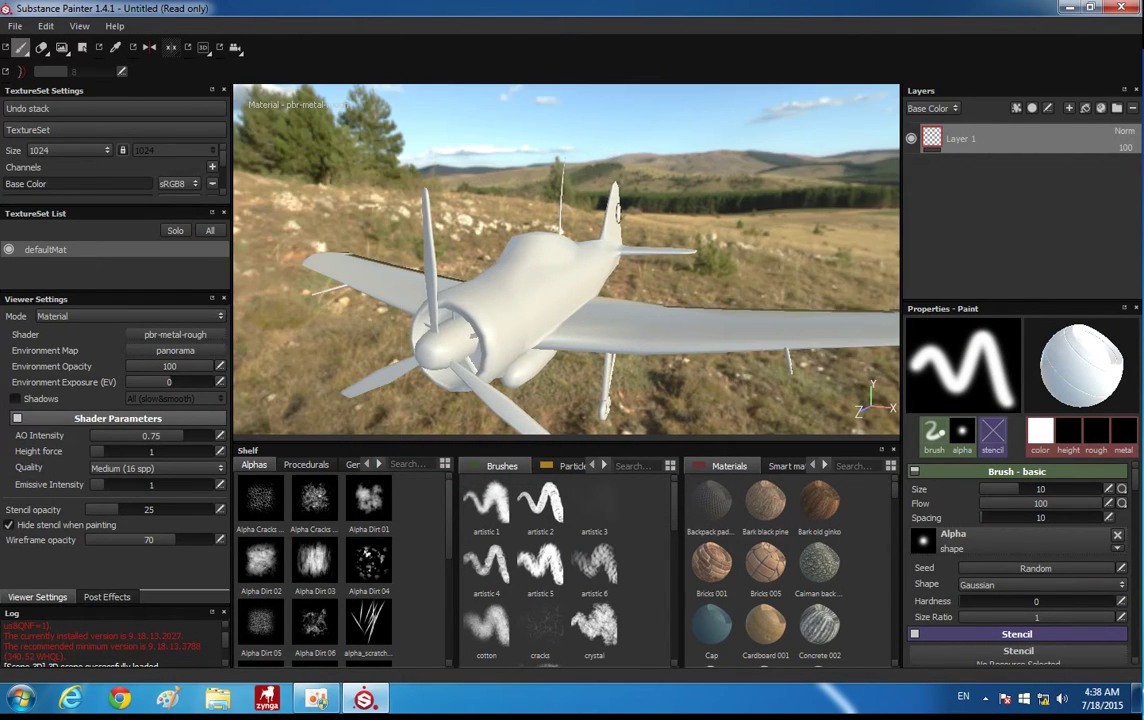
mouse_move(624, 216)
left_mouse_down("alt")
mouse_move(613, 191)
mouse_move(711, 272)
left_mouse_up("alt")
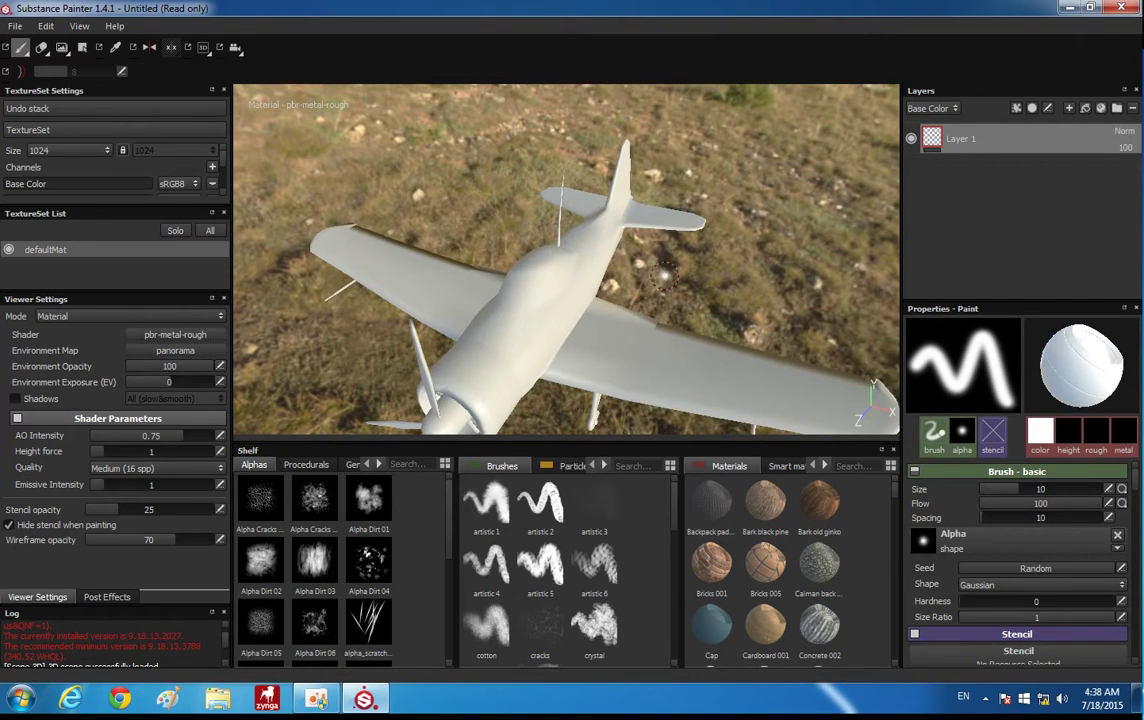
left_click_drag(597, 245, 675, 238, "alt")
key("F3")
key("F1")
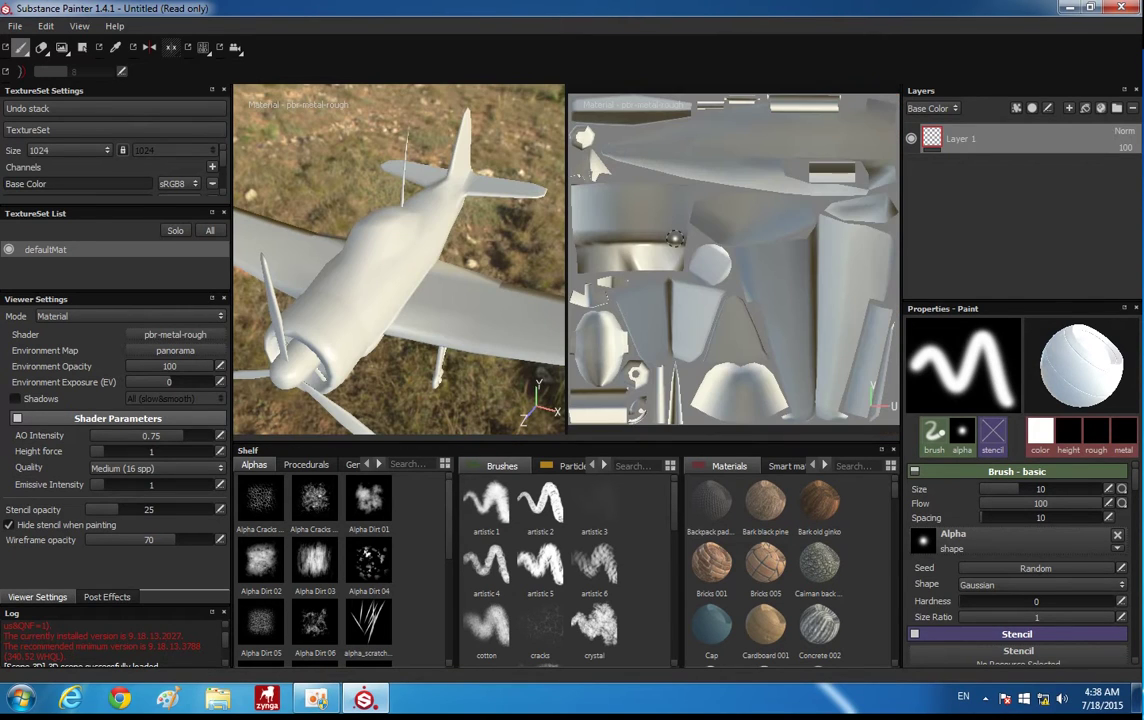
key("F2")
mouse_move(673, 238)
left_mouse_down("alt")
mouse_move(659, 214)
mouse_move(707, 281)
mouse_move(707, 232)
mouse_move(732, 230)
mouse_move(679, 214)
mouse_move(673, 263)
mouse_move(654, 270)
left_mouse_up("alt")
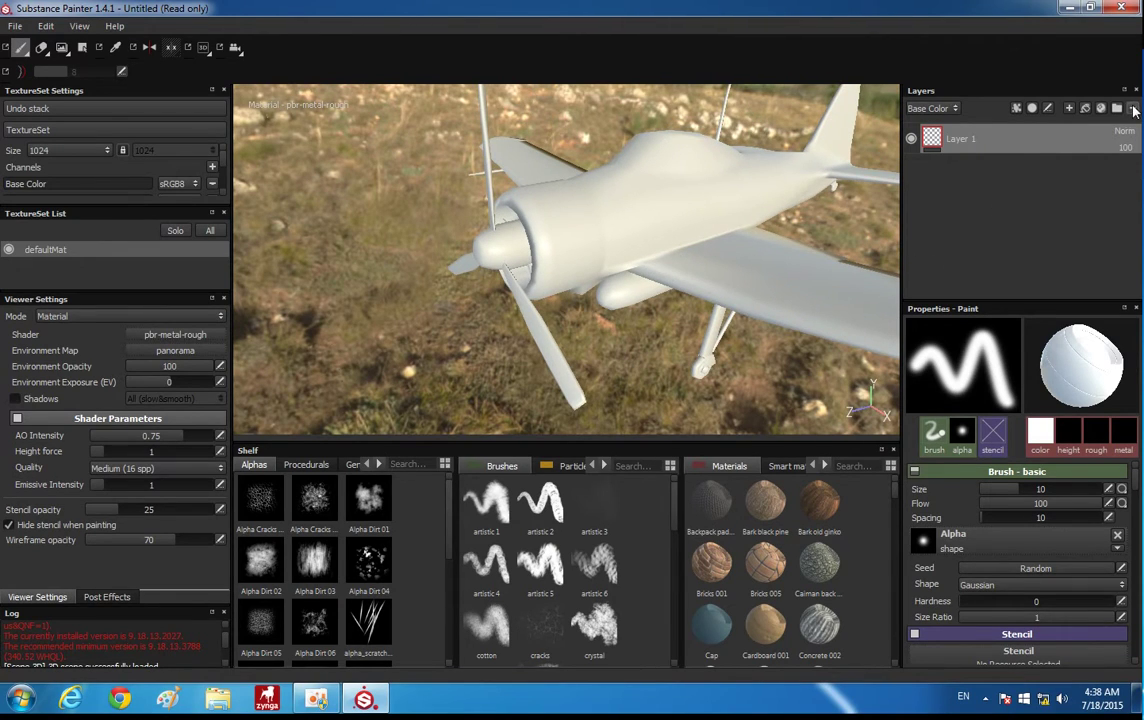
Delete the default Layer 1 and inspect the nose in split and single 3D views
key("Delete")
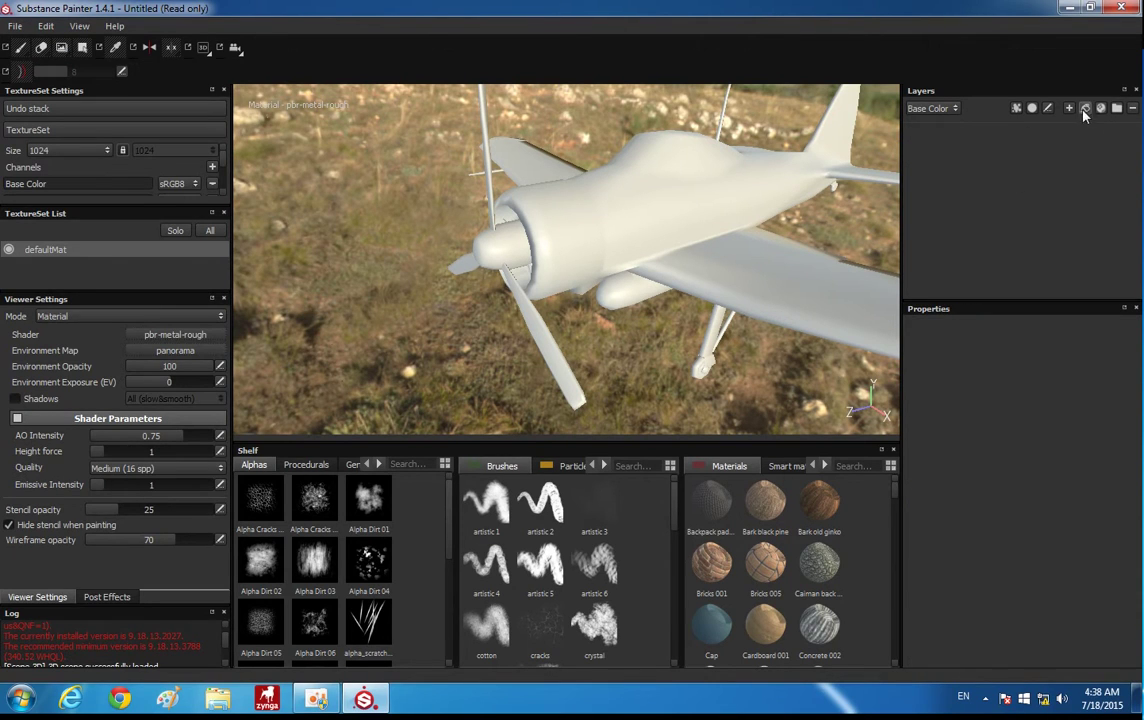
mouse_move(620, 248)
left_mouse_down("alt")
mouse_move(473, 205)
mouse_move(655, 307)
mouse_move(636, 253)
mouse_move(544, 232)
mouse_move(552, 324)
mouse_move(557, 272)
mouse_move(493, 283)
mouse_move(641, 250)
left_mouse_up("alt")
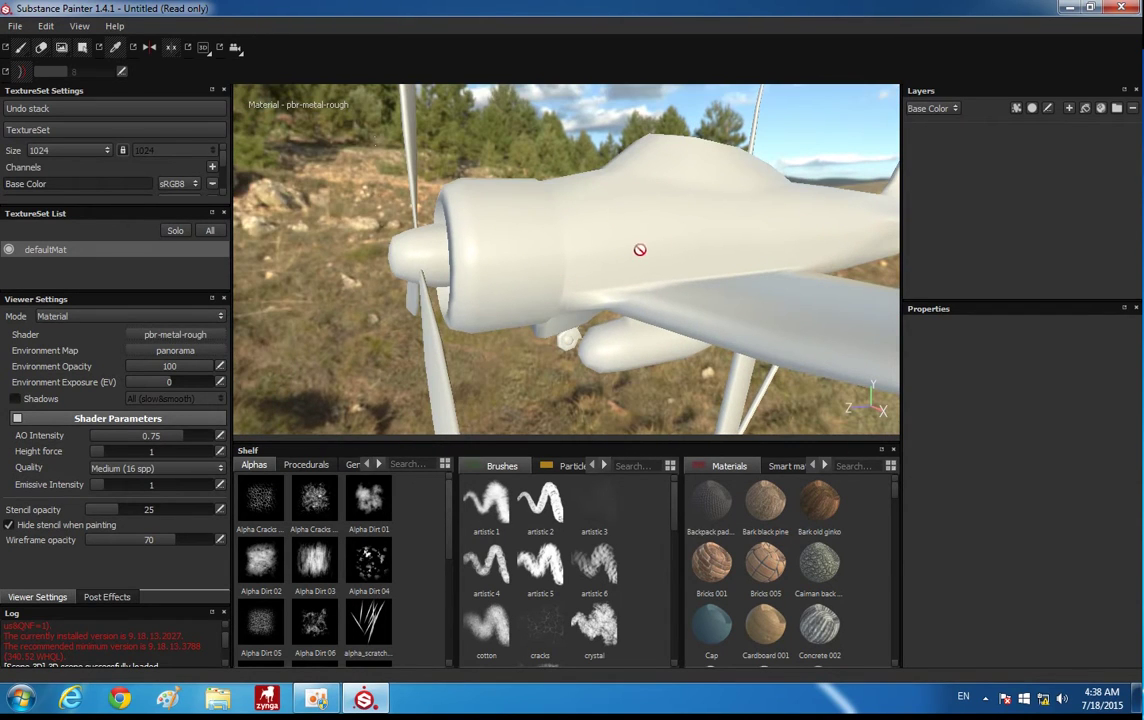
key("F1")
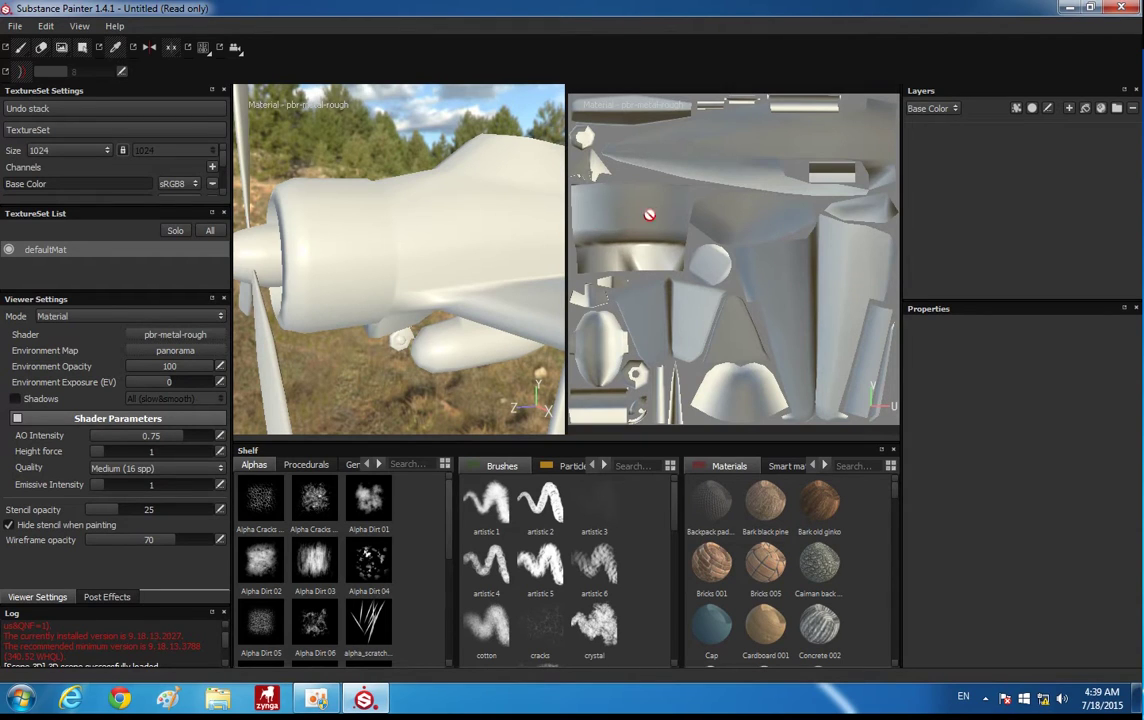
scroll(750, 250, "up", 1)
scroll(746, 315, "down", 2)
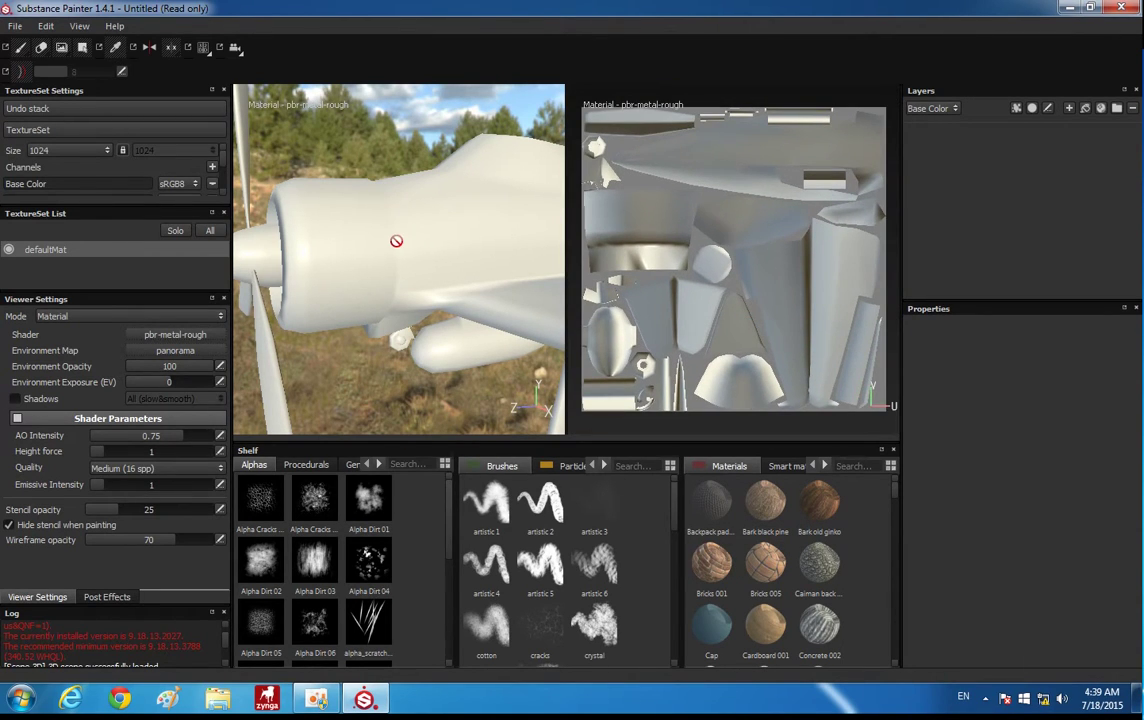
key("F2")
Add a fill layer with a pure red base colour and hide it with a black mask
left_click(1086, 110)
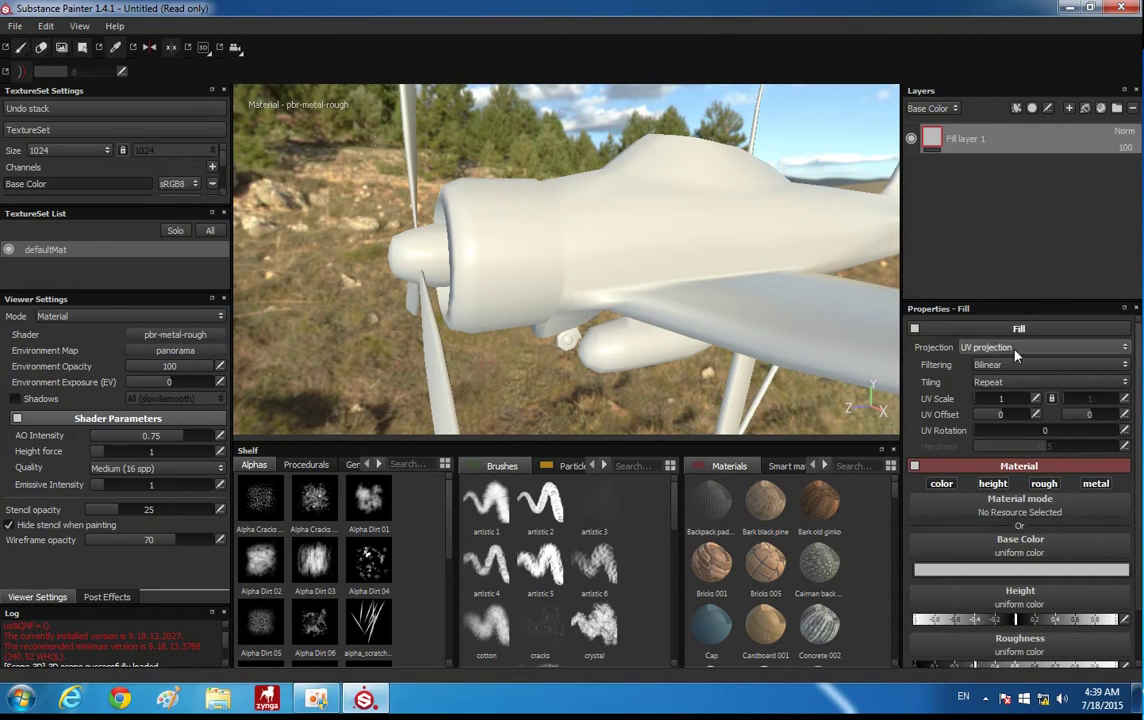
left_click(982, 570)
left_click_drag(968, 547, 974, 506)
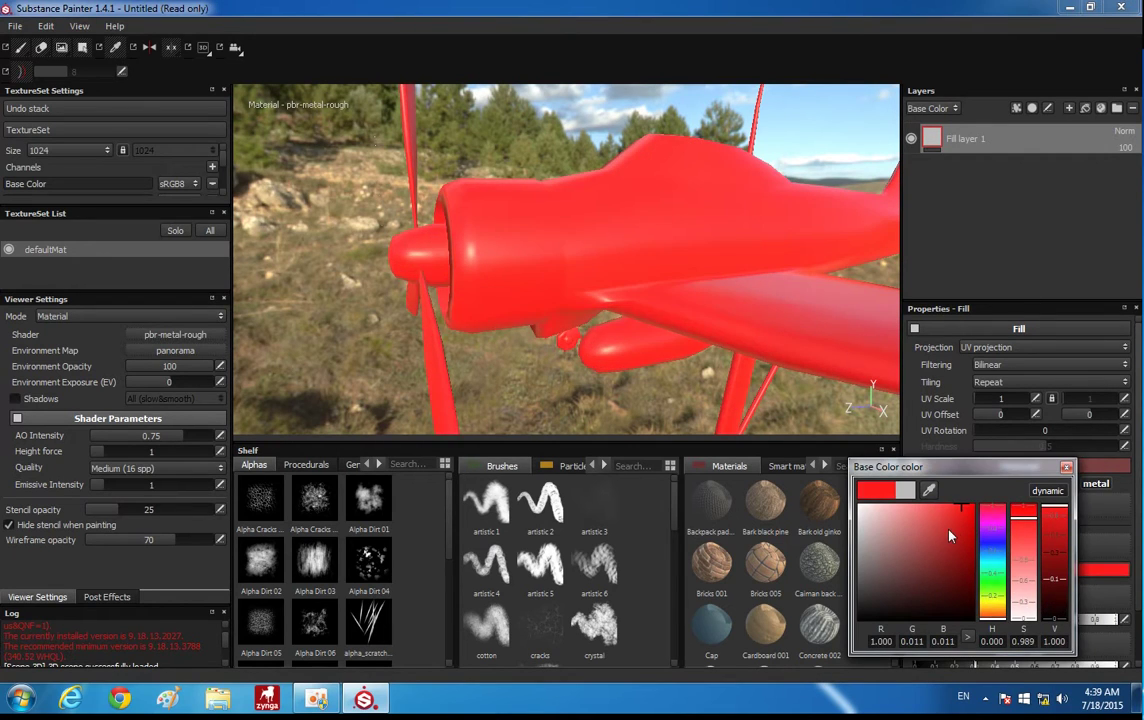
left_click(1066, 468)
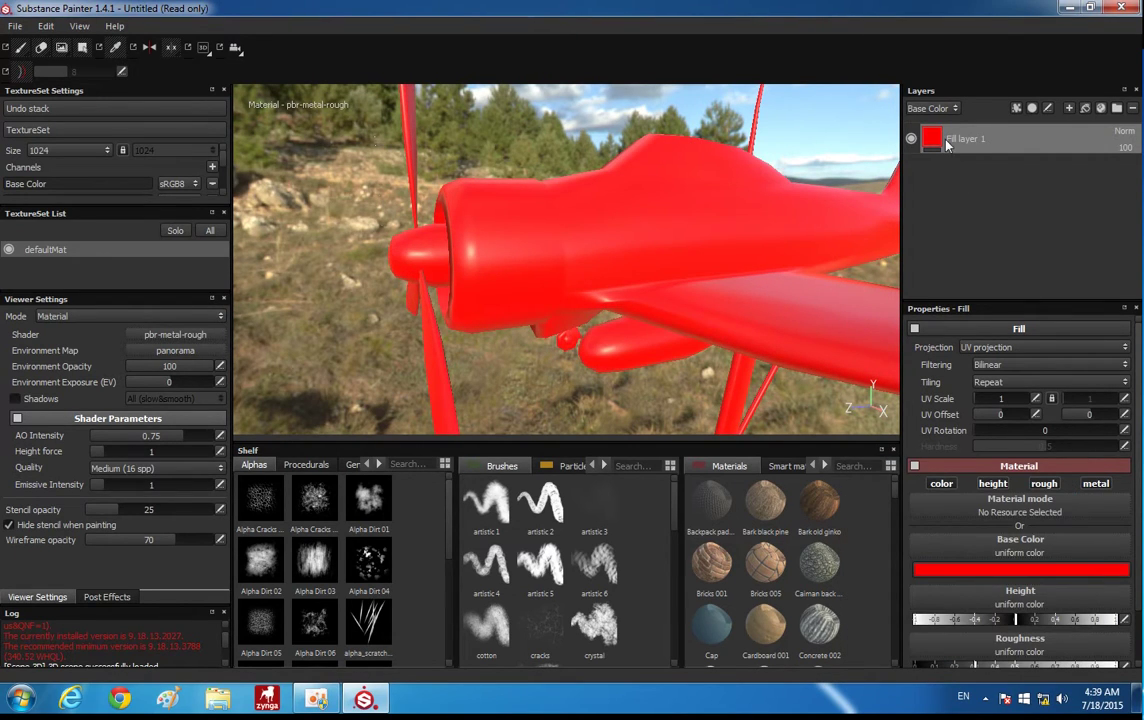
right_click(935, 143)
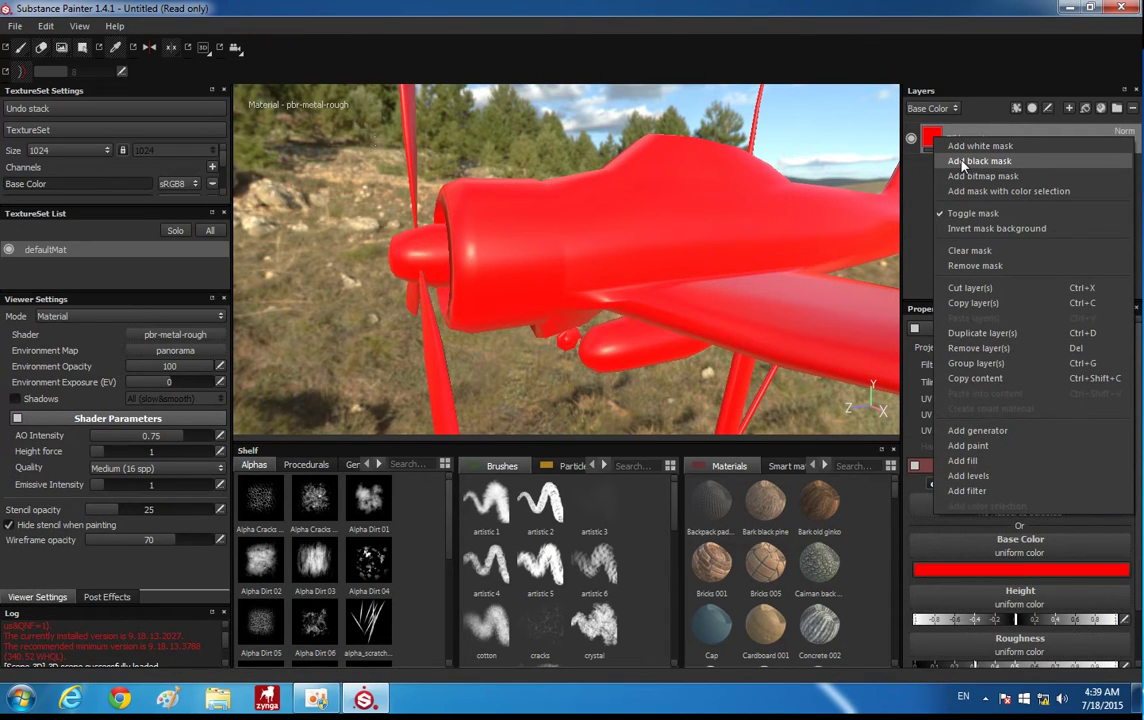
left_click(962, 162)
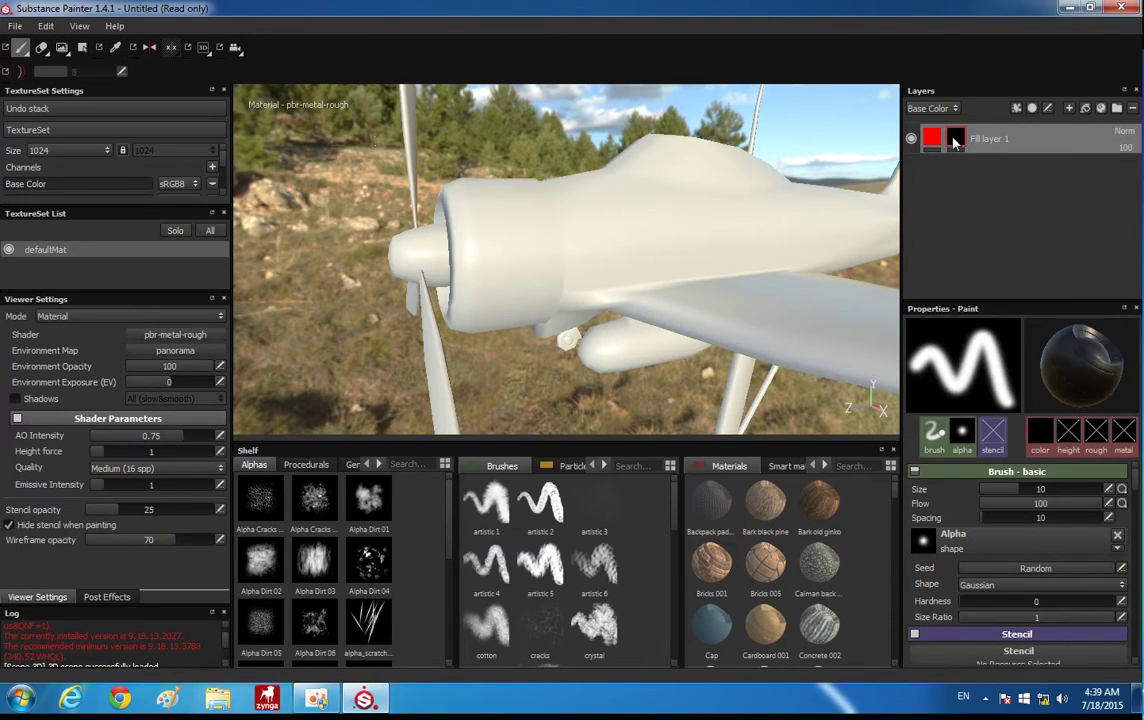
Switch to geometry masking by whole UV islands and show the UV layout beside the model
left_click(82, 49)
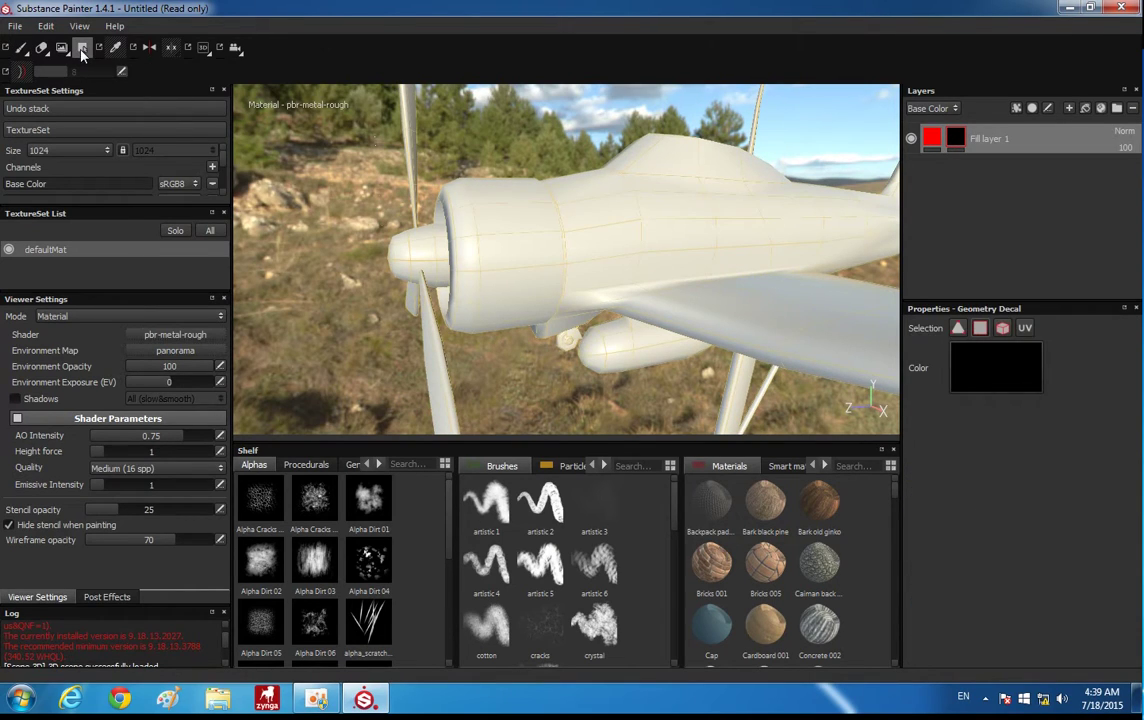
left_click(1027, 333)
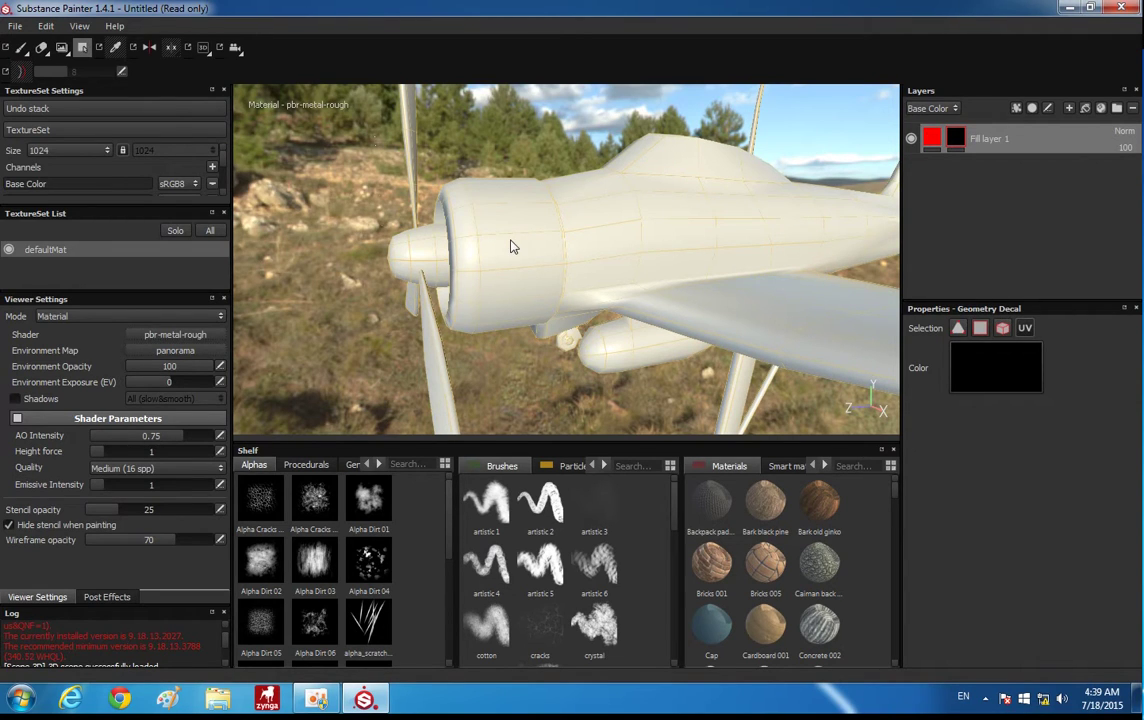
mouse_move(503, 250)
left_mouse_down("alt")
mouse_move(475, 253)
mouse_move(500, 296)
left_mouse_up("alt")
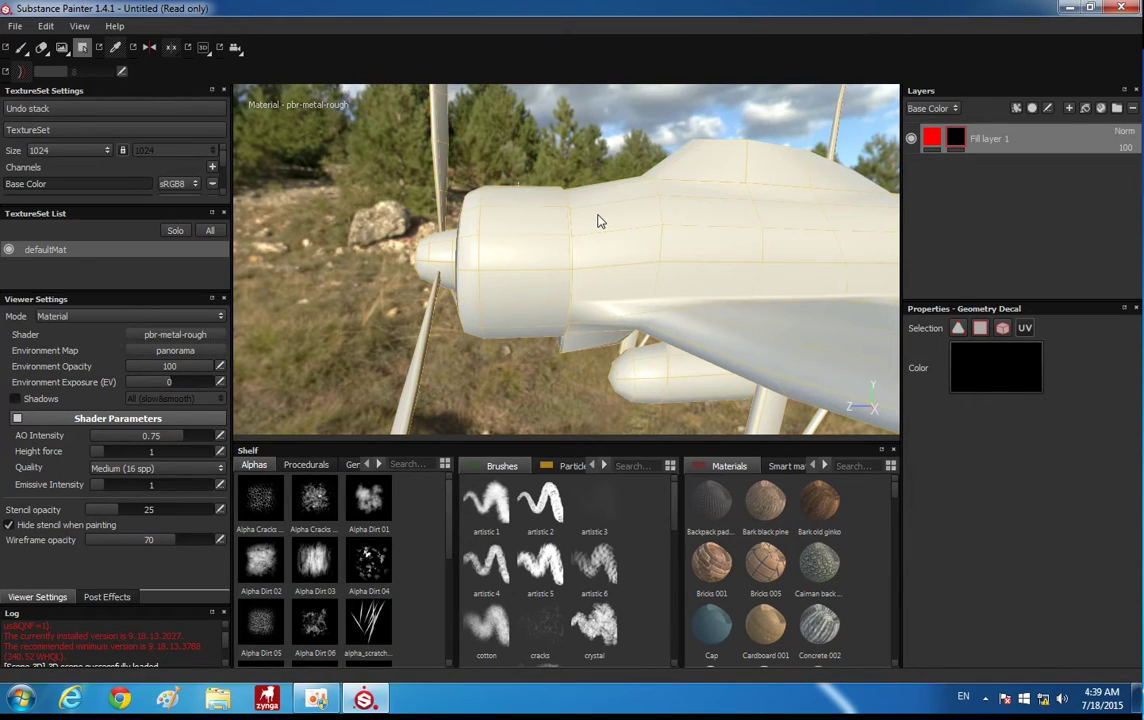
key("F1")
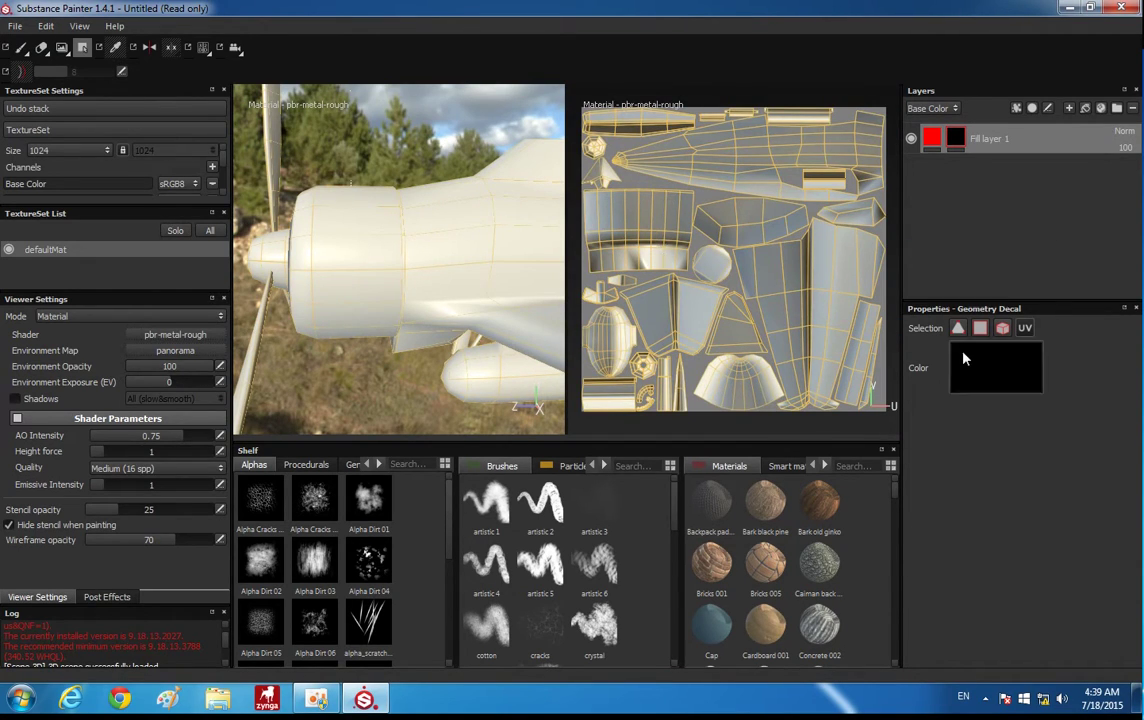
Set the decal colour to white and fill the cowling's UV island, revealing red on it
left_click(996, 367)
left_click(848, 296)
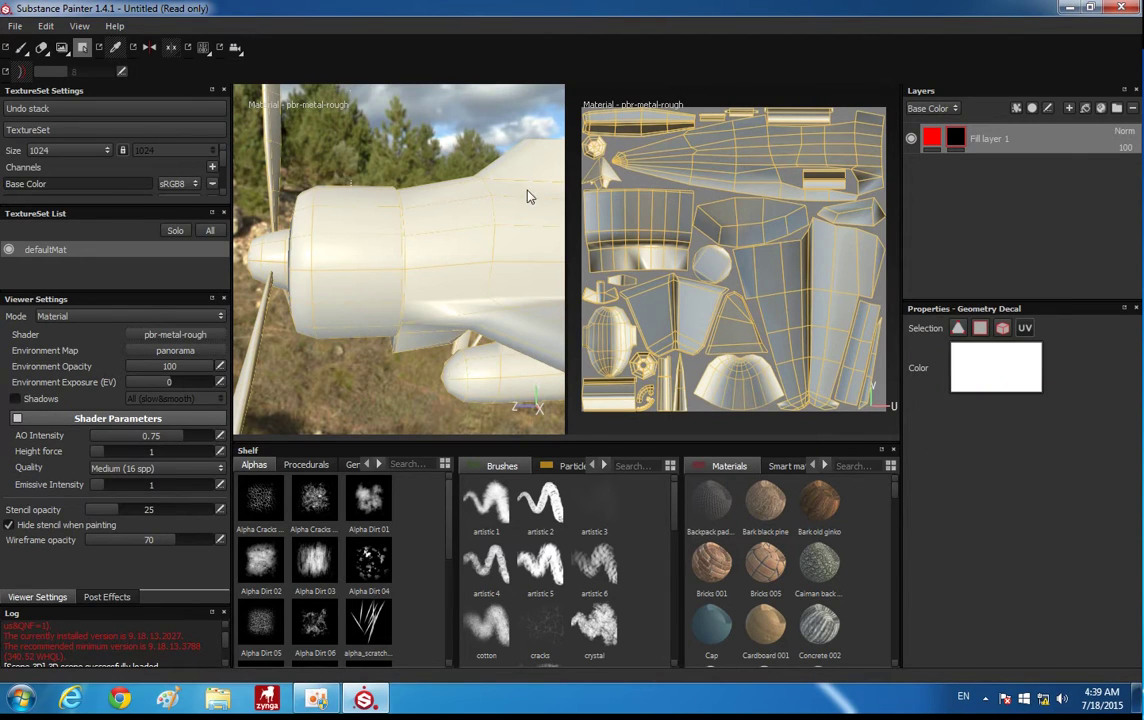
left_click(595, 214)
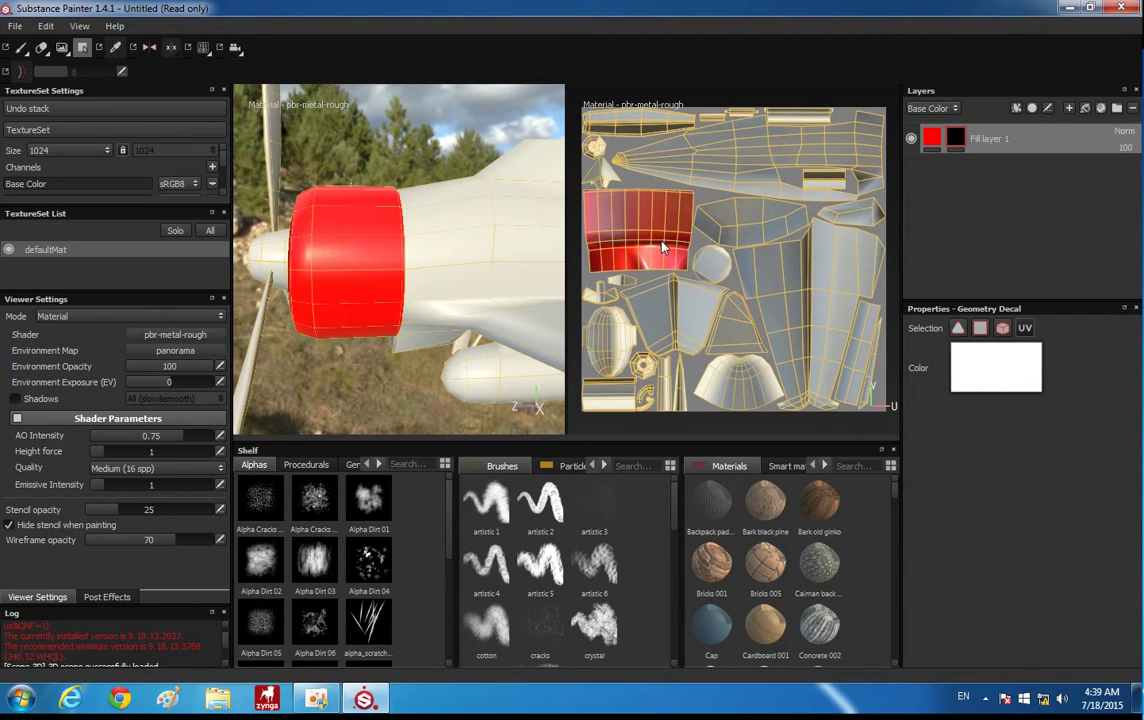
mouse_move(367, 238)
left_mouse_down("alt")
mouse_move(447, 227)
mouse_move(434, 237)
mouse_move(472, 237)
mouse_move(474, 216)
mouse_move(437, 175)
mouse_move(444, 289)
mouse_move(408, 252)
mouse_move(434, 255)
mouse_move(290, 170)
mouse_move(365, 174)
mouse_move(326, 148)
mouse_move(296, 185)
mouse_move(378, 225)
mouse_move(314, 266)
mouse_move(409, 268)
mouse_move(462, 301)
mouse_move(443, 296)
mouse_move(430, 250)
mouse_move(380, 255)
mouse_move(409, 248)
mouse_move(378, 243)
mouse_move(367, 214)
left_mouse_up("alt")
scroll(446, 240, "up", 3)
key("ctrl")
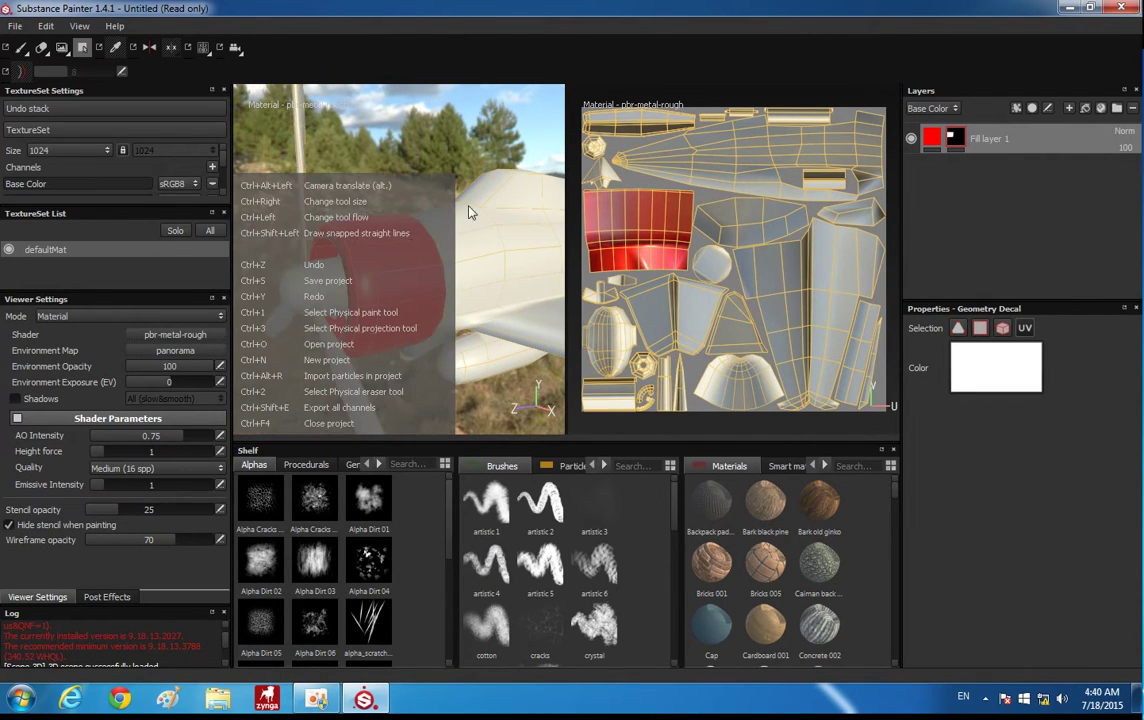
left_click_drag(383, 275, 417, 277, "alt")
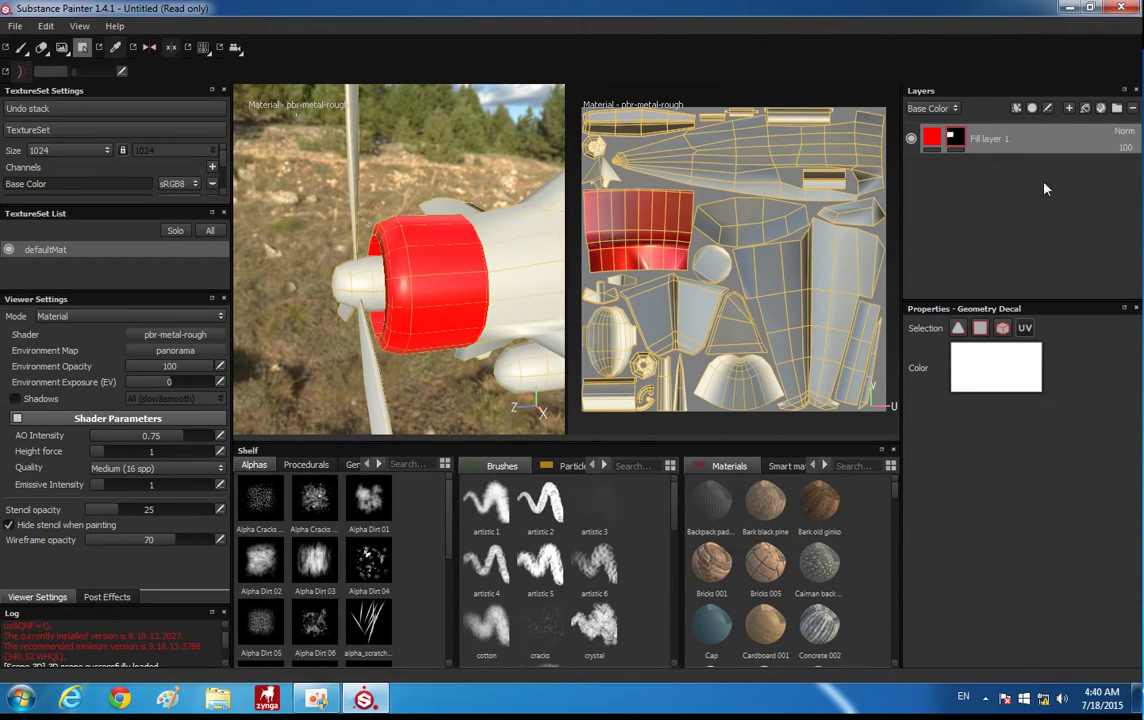
Add a new folder named 'head' to the layer stack
left_click(1117, 107)
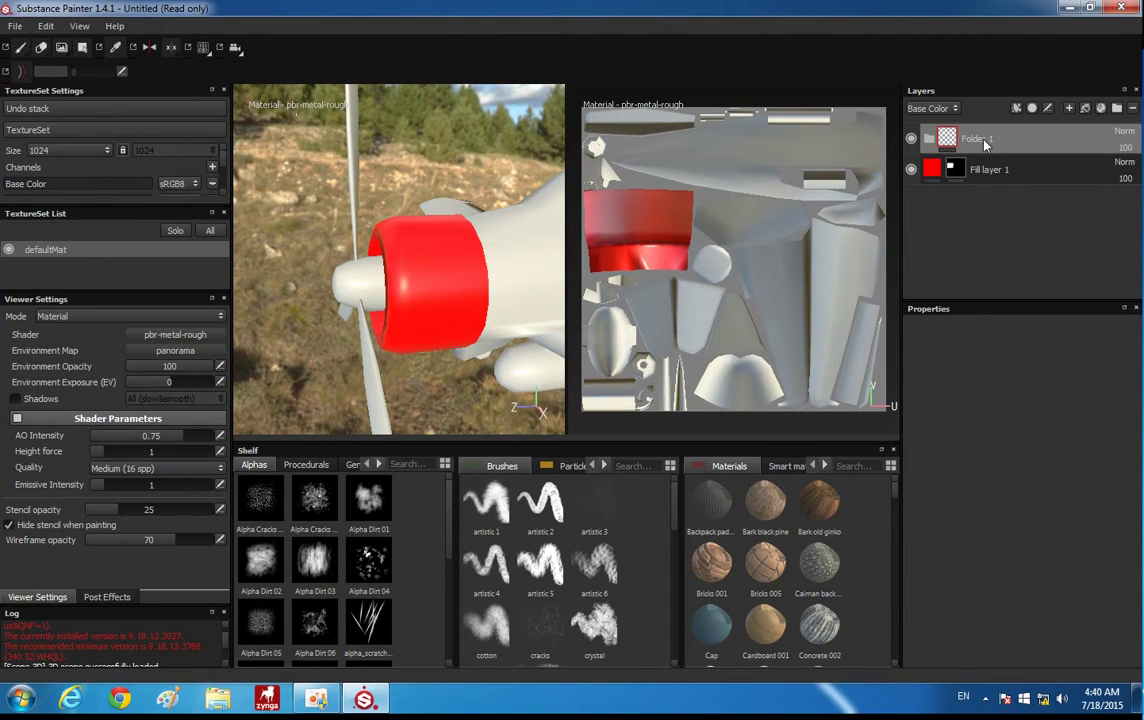
double_click(979, 141)
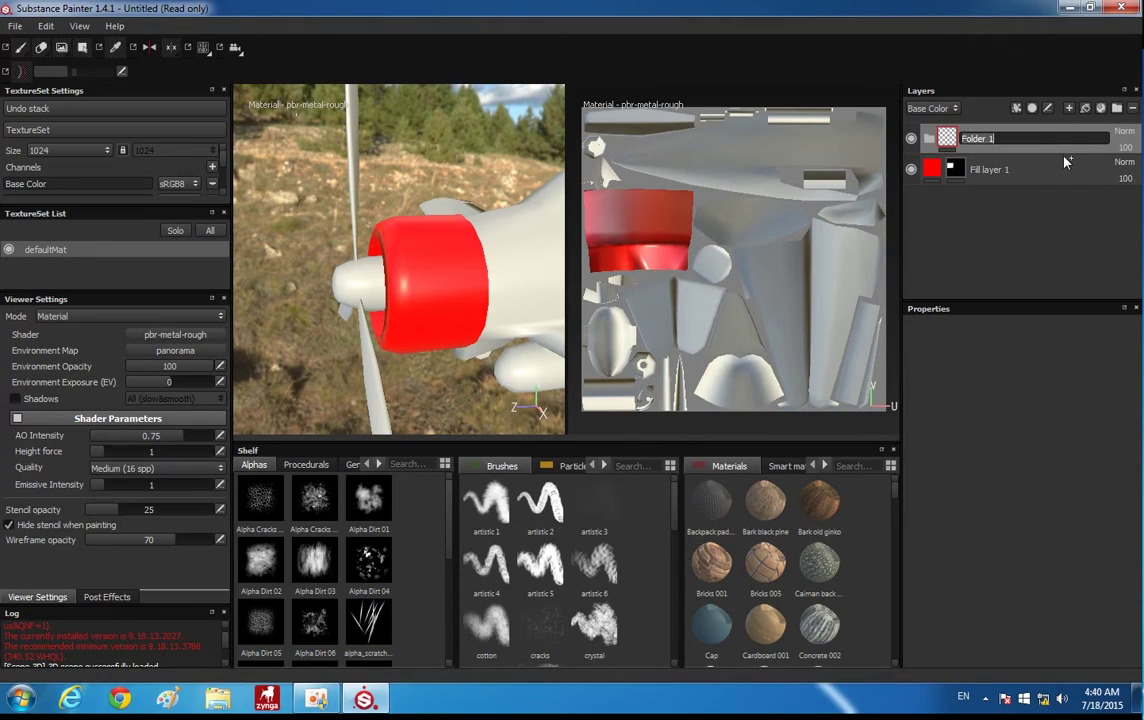
type("head")
key("Return")
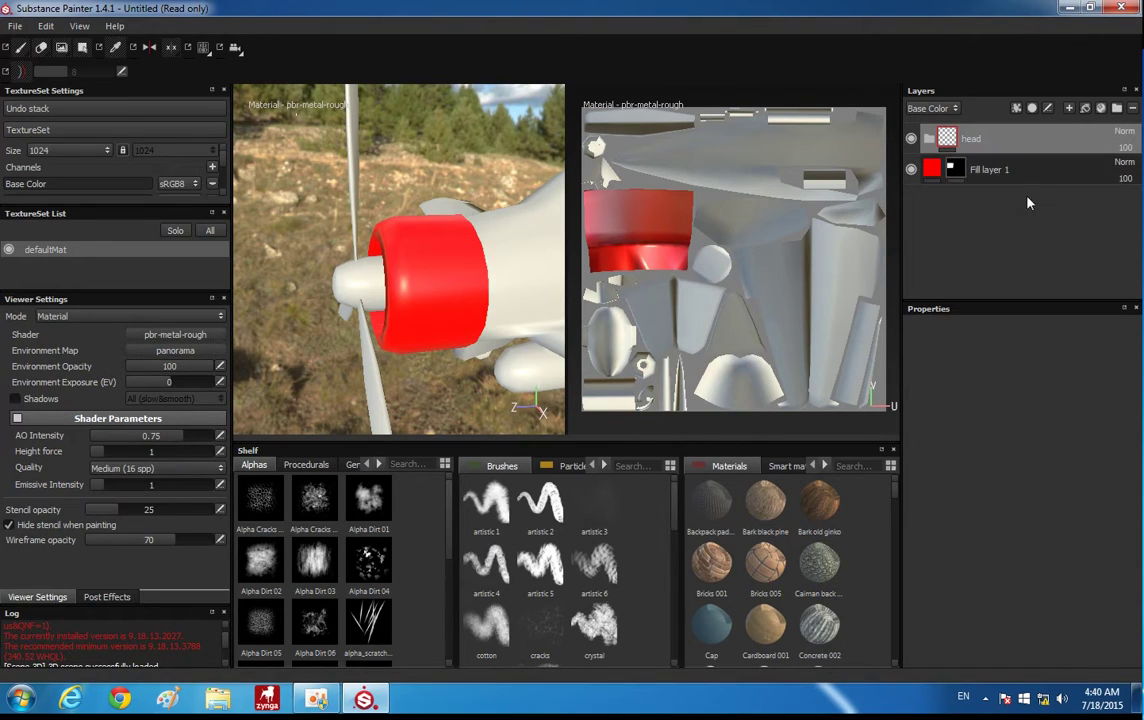
left_click_drag(993, 172, 920, 132)
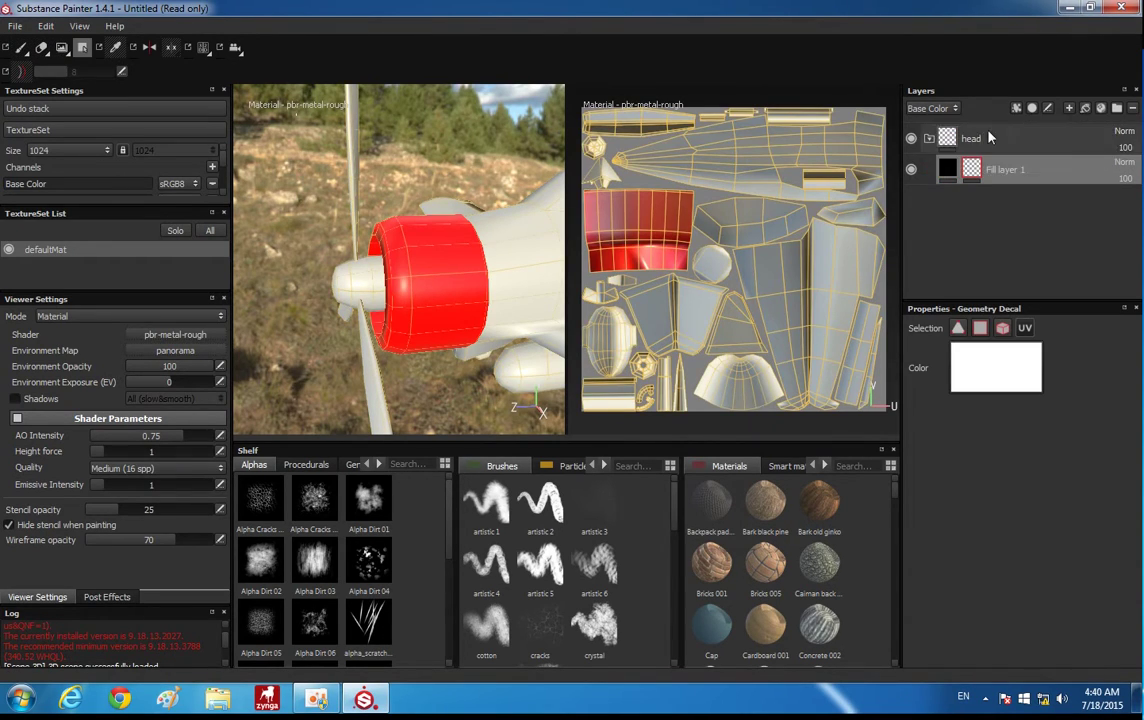
Copy Fill layer 1's cowling mask into a black mask on the head folder, then delete Fill layer 1
right_click(975, 171)
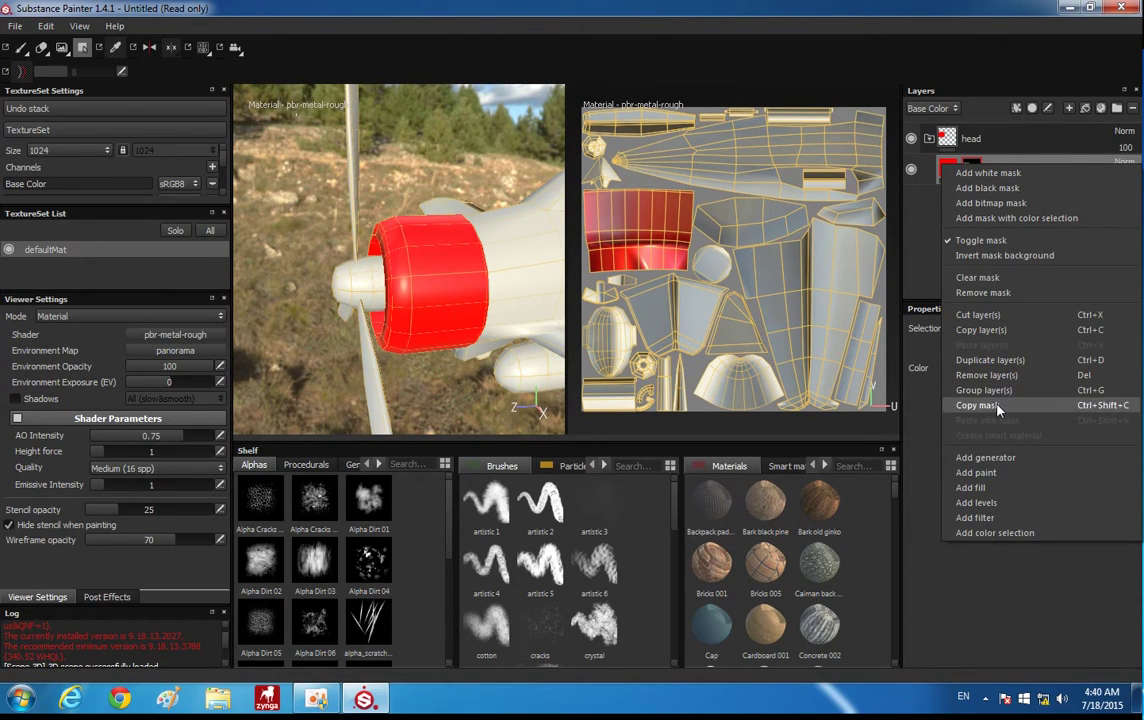
left_click(958, 405)
right_click(947, 137)
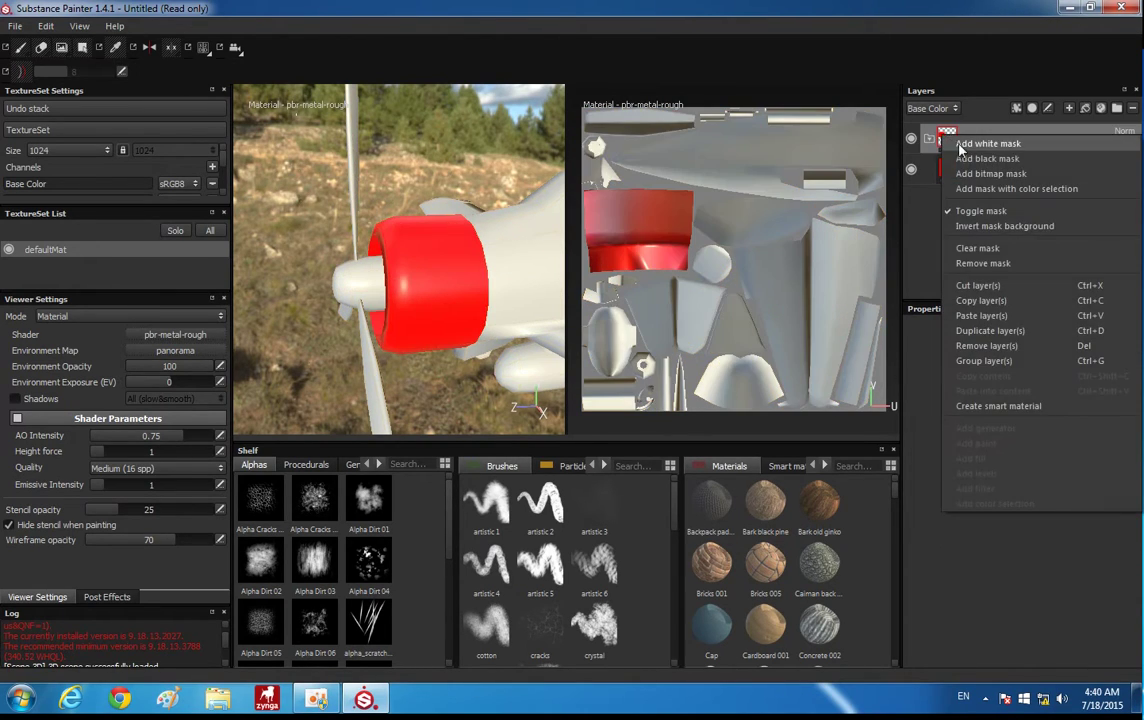
left_click(958, 160)
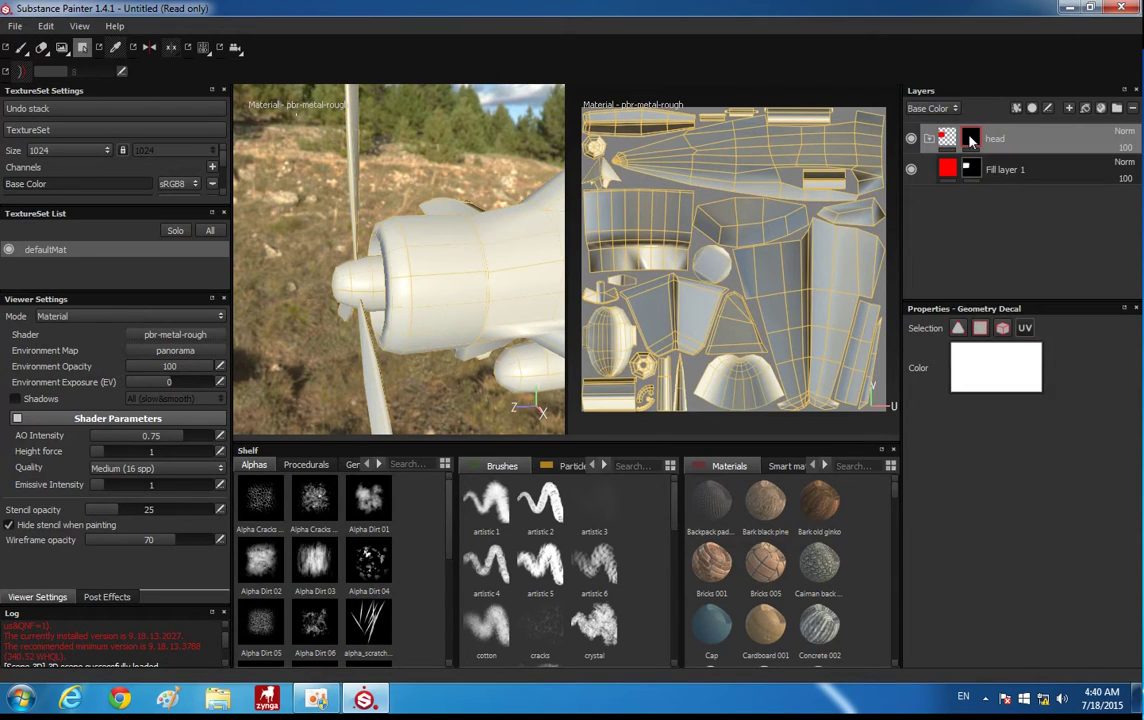
right_click(946, 137)
left_click(987, 391)
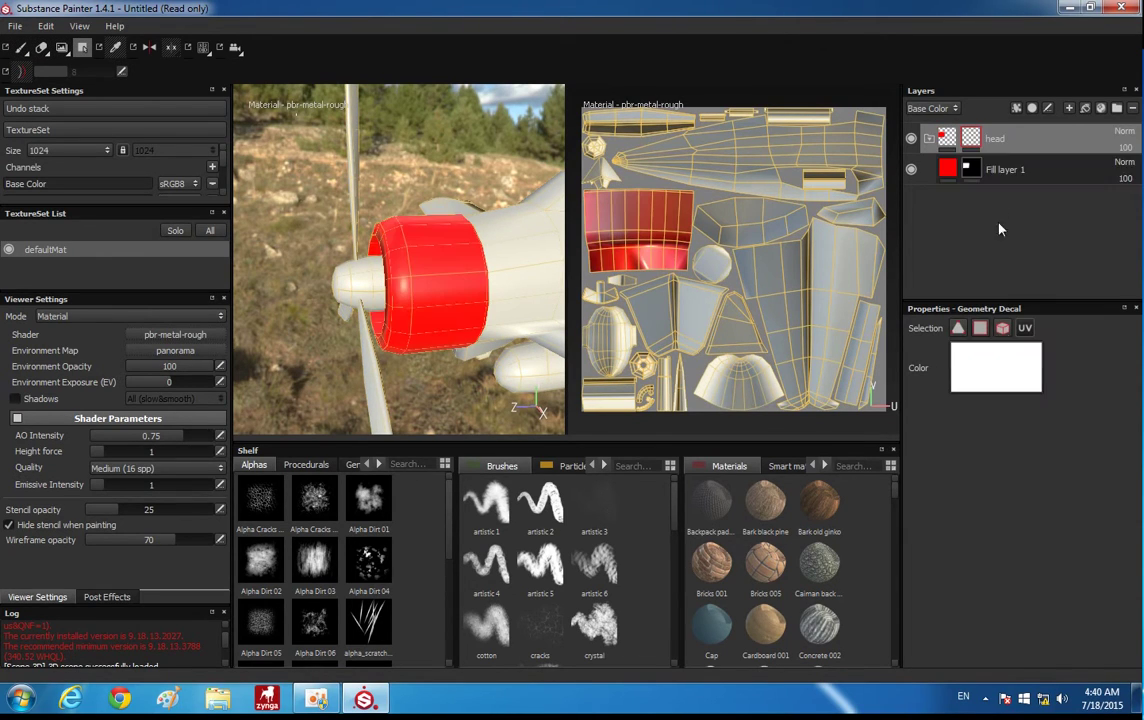
left_click(967, 172)
right_click(968, 172)
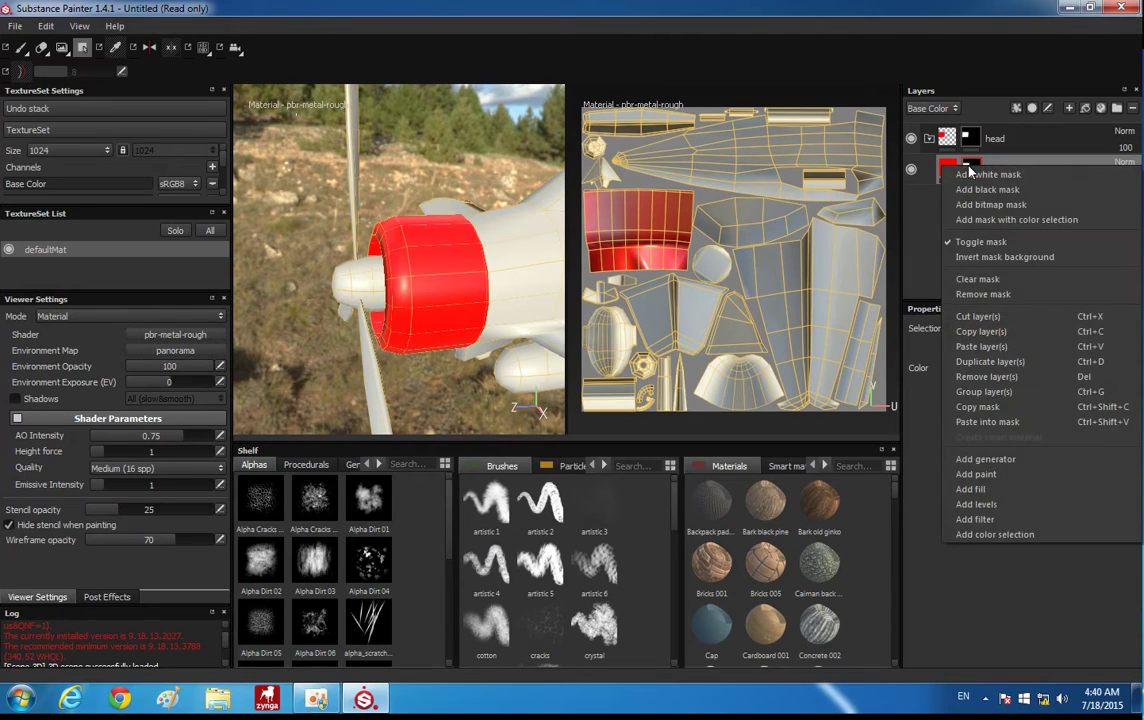
left_click(947, 167)
left_click(953, 170)
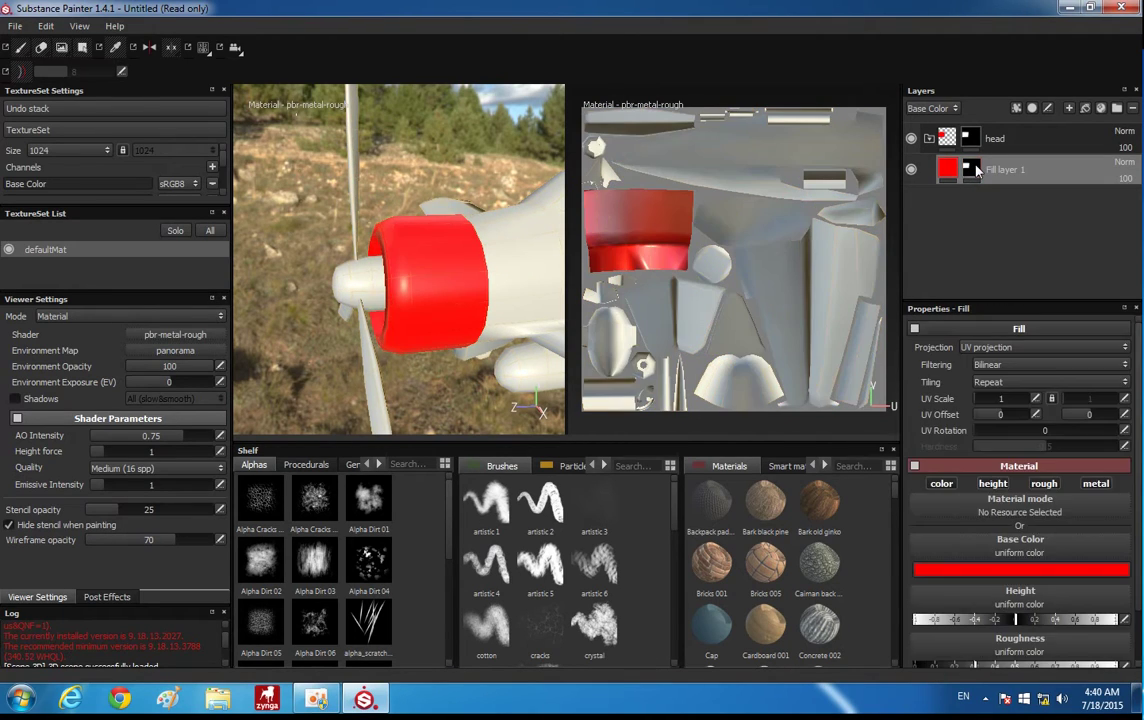
key("Delete")
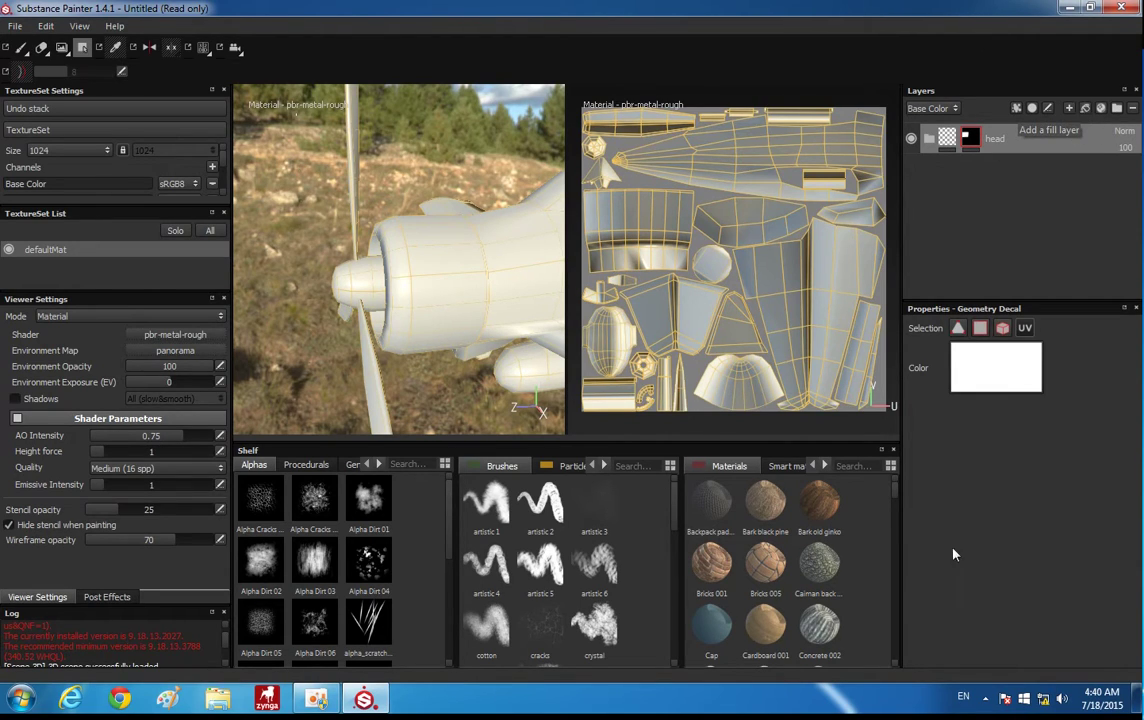
Try the Scratches smart material on the plane, then remove it again
left_click(790, 467)
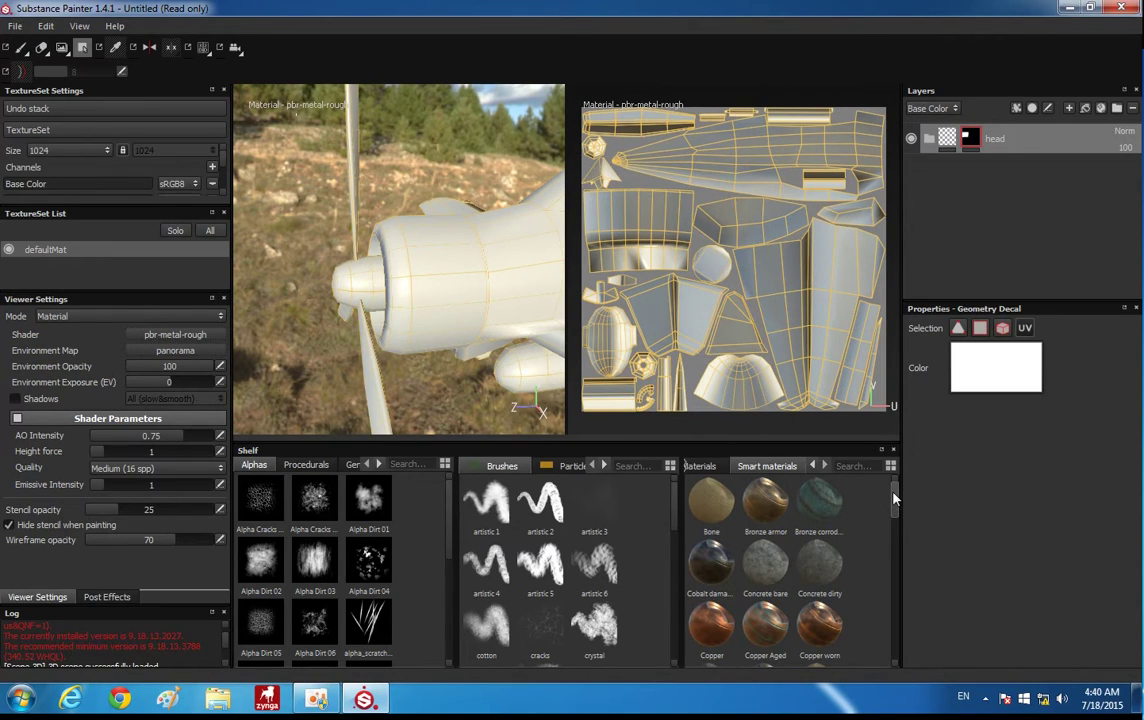
left_click_drag(894, 503, 890, 631)
left_click_drag(711, 540, 953, 204)
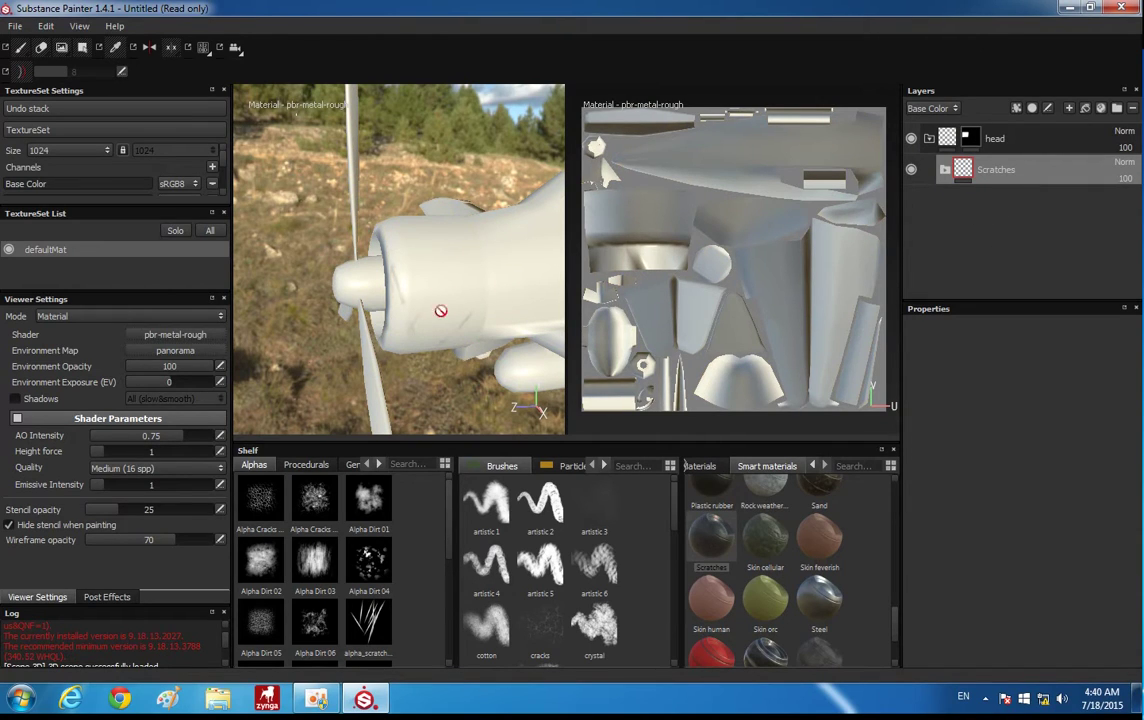
left_click(945, 172)
left_click(945, 172)
key("Delete")
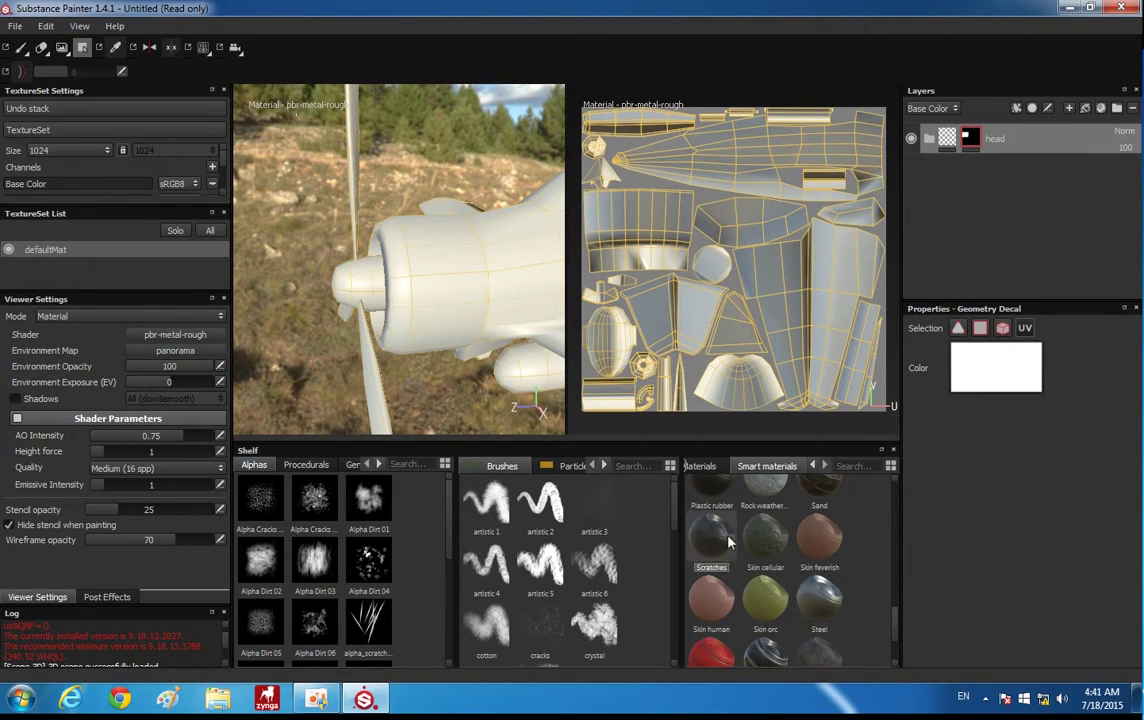
left_click_drag(960, 138, 960, 225)
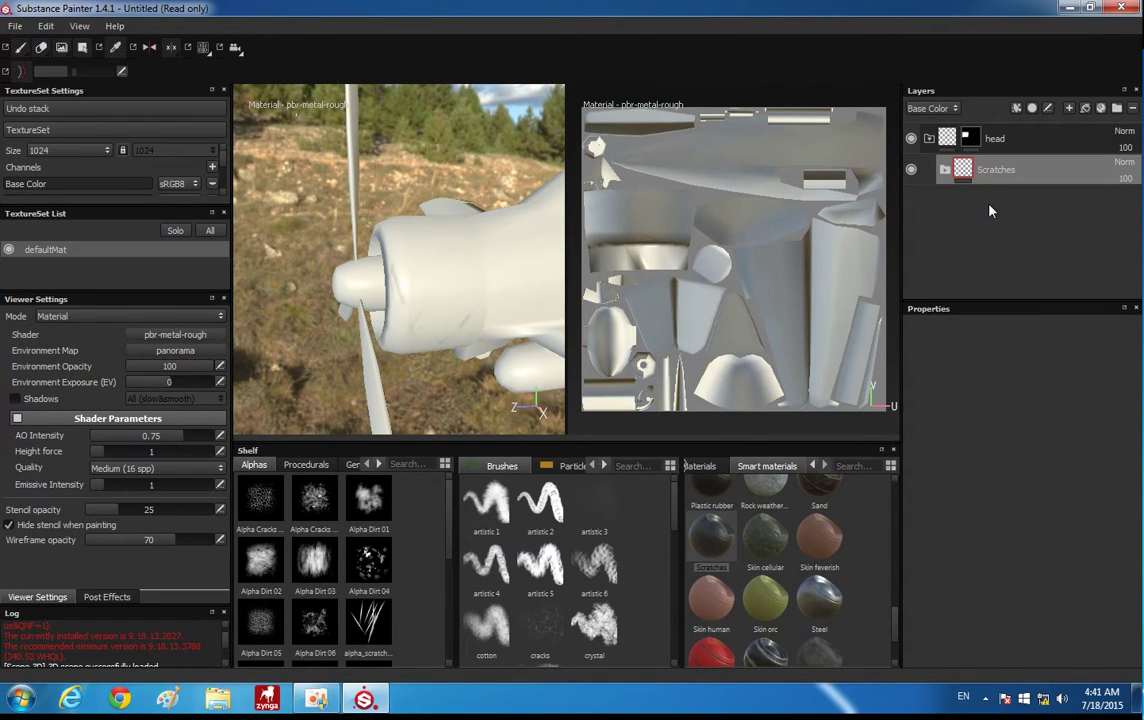
mouse_move(462, 266)
left_mouse_down("alt")
mouse_move(555, 243)
mouse_move(396, 263)
mouse_move(544, 243)
mouse_move(433, 210)
left_mouse_up("alt")
right_click_drag(433, 210, 381, 317, "alt")
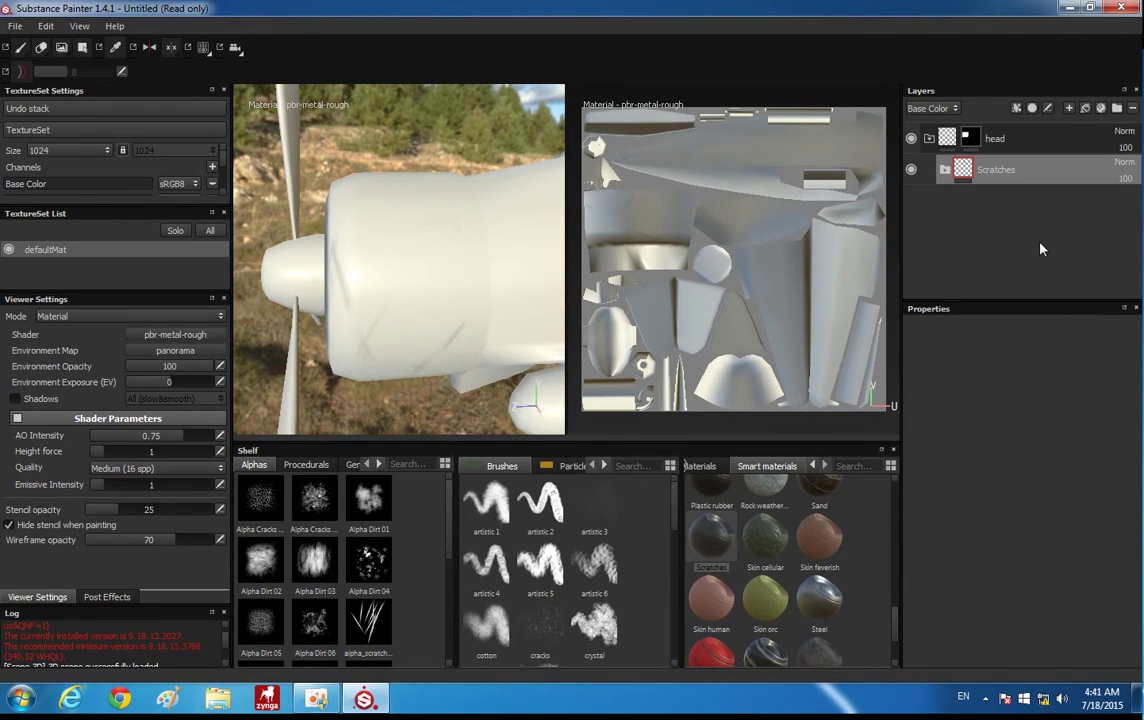
key("ctrl+z")
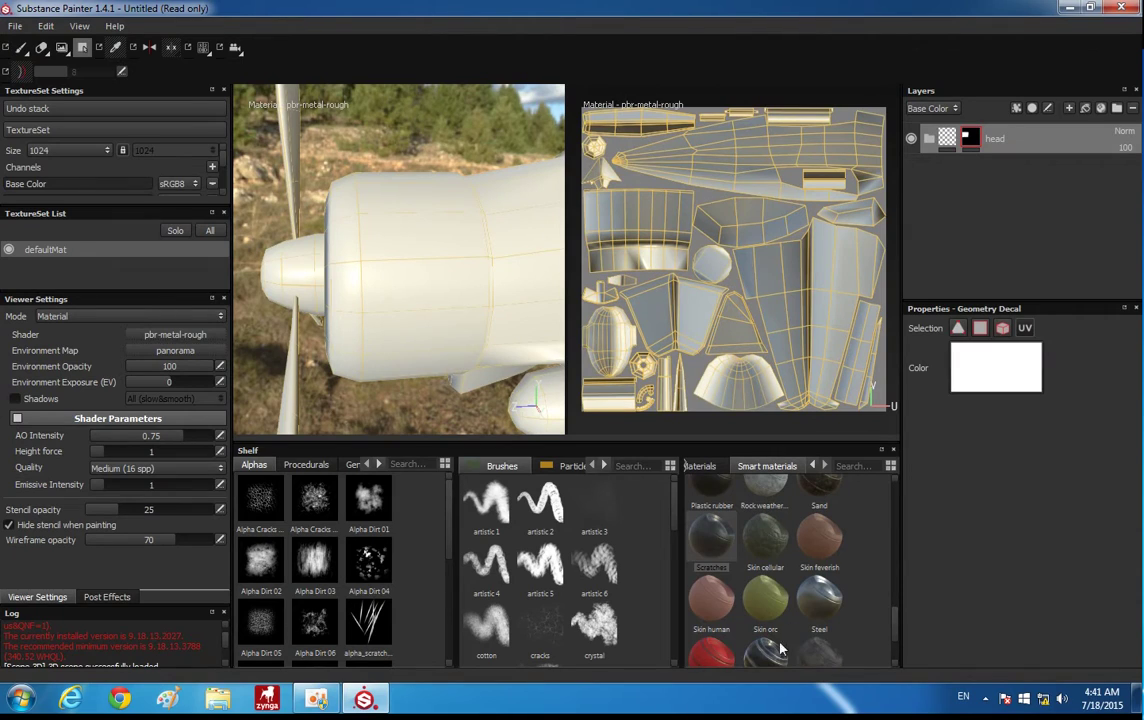
Put Cobalt damaged in the head folder at opacity 0, leaving the cowling bare silver metal
scroll(781, 650, "down", 2)
scroll(856, 528, "up", 5)
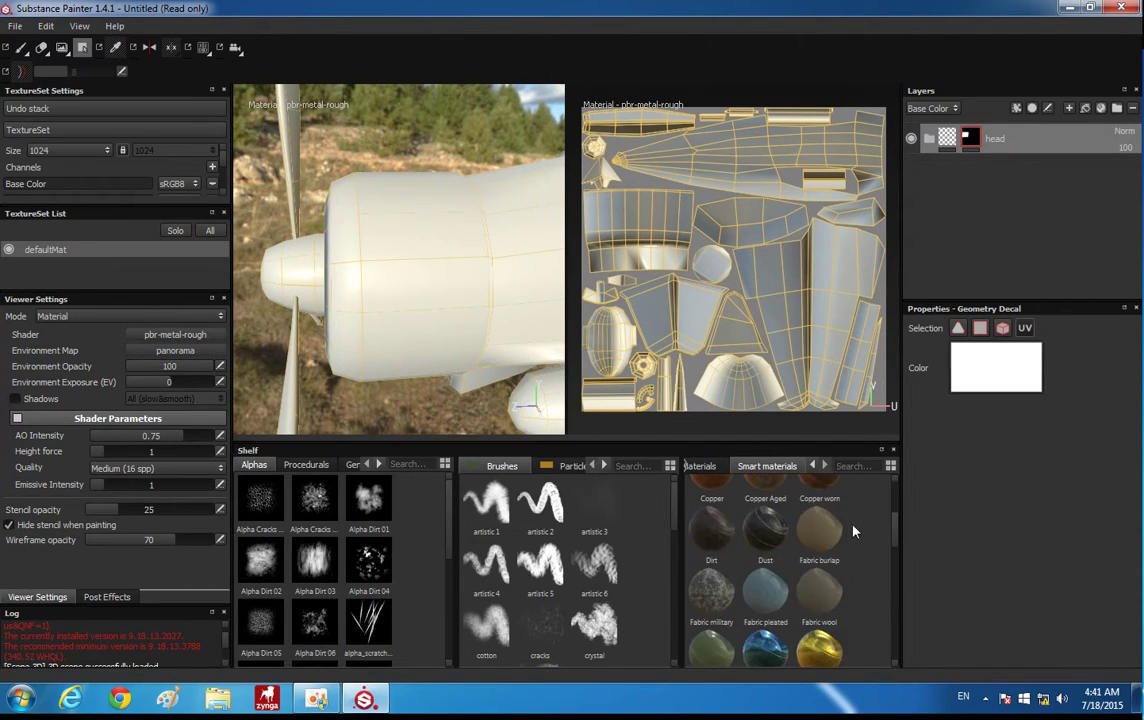
scroll(790, 515, "up", 5)
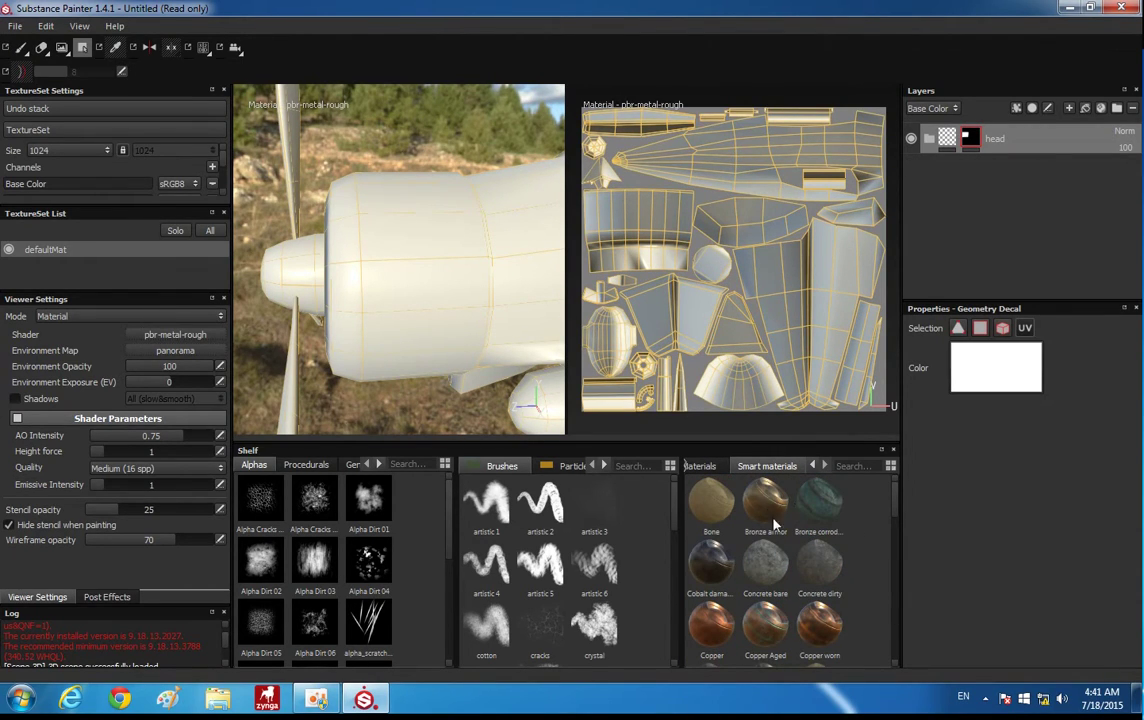
mouse_move(721, 573)
left_mouse_down()
mouse_move(950, 91)
mouse_move(962, 133)
left_mouse_up()
left_click_drag(474, 327, 455, 281, "alt")
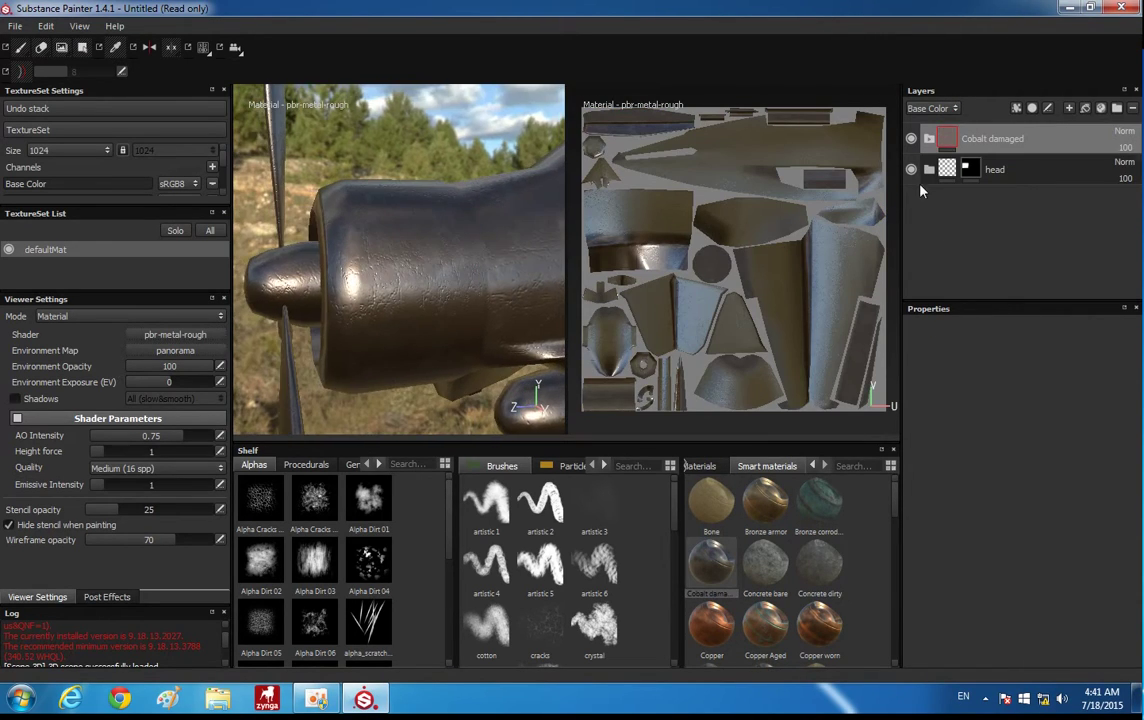
mouse_move(984, 137)
left_mouse_down()
mouse_move(930, 170)
mouse_move(994, 166)
left_mouse_up()
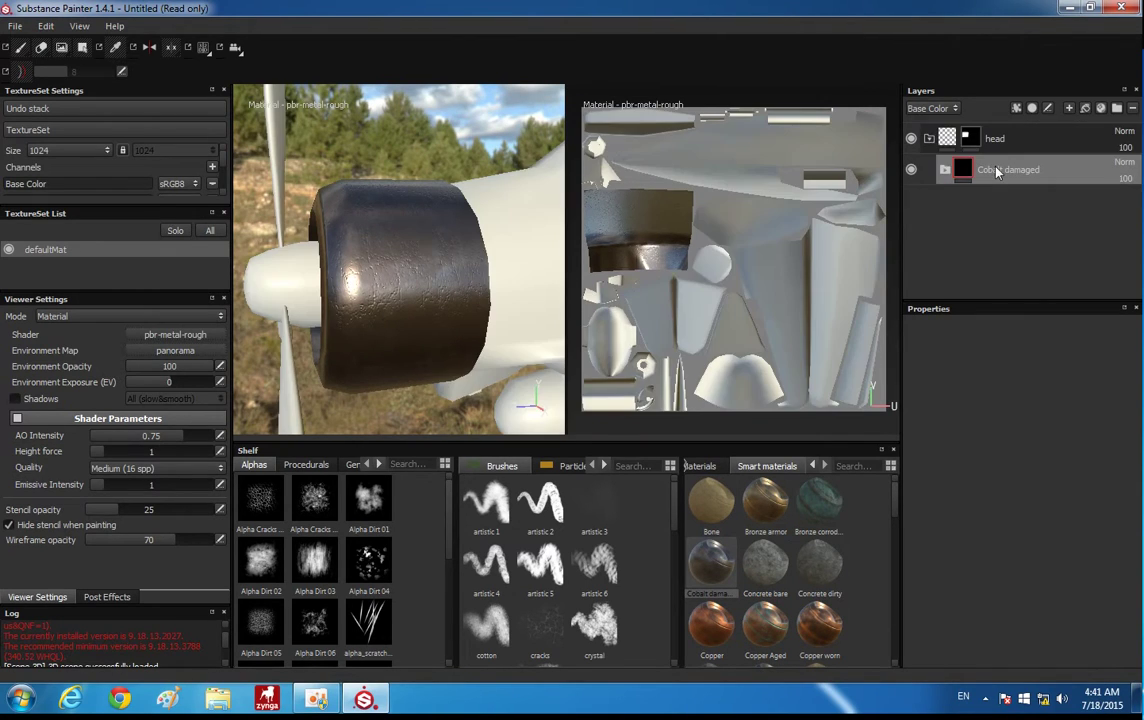
mouse_move(507, 304)
left_mouse_down("alt")
mouse_move(465, 314)
mouse_move(447, 166)
mouse_move(452, 258)
mouse_move(437, 232)
mouse_move(475, 260)
mouse_move(449, 225)
left_mouse_up("alt")
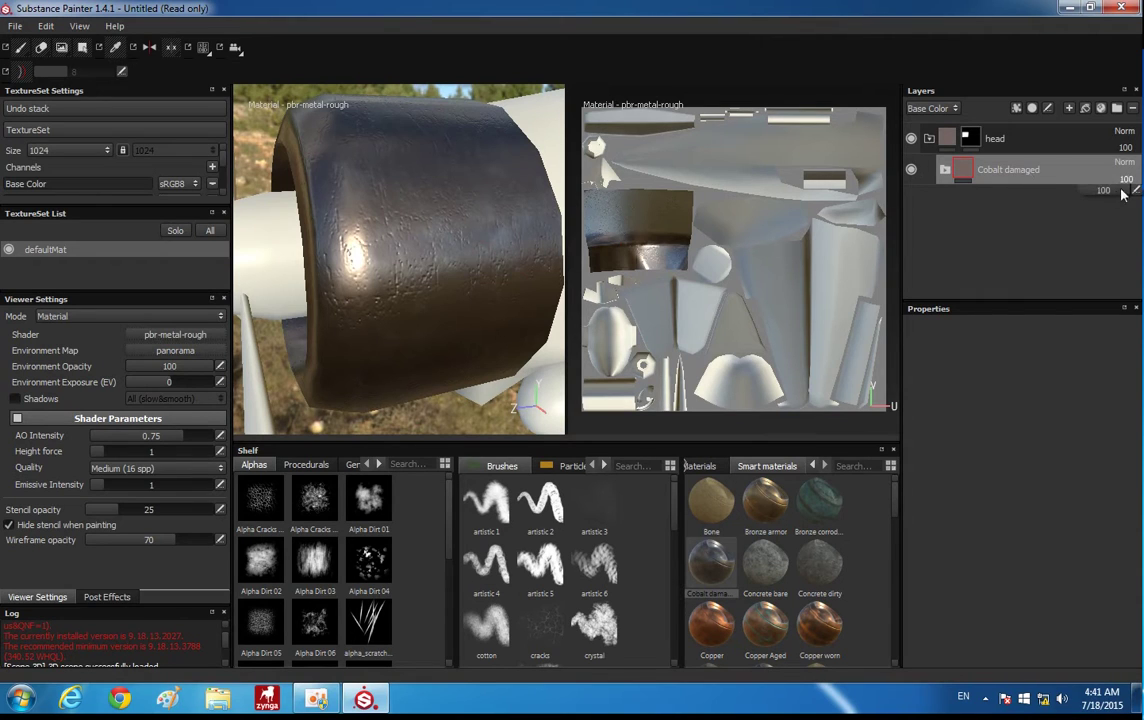
left_click_drag(1122, 194, 1053, 194)
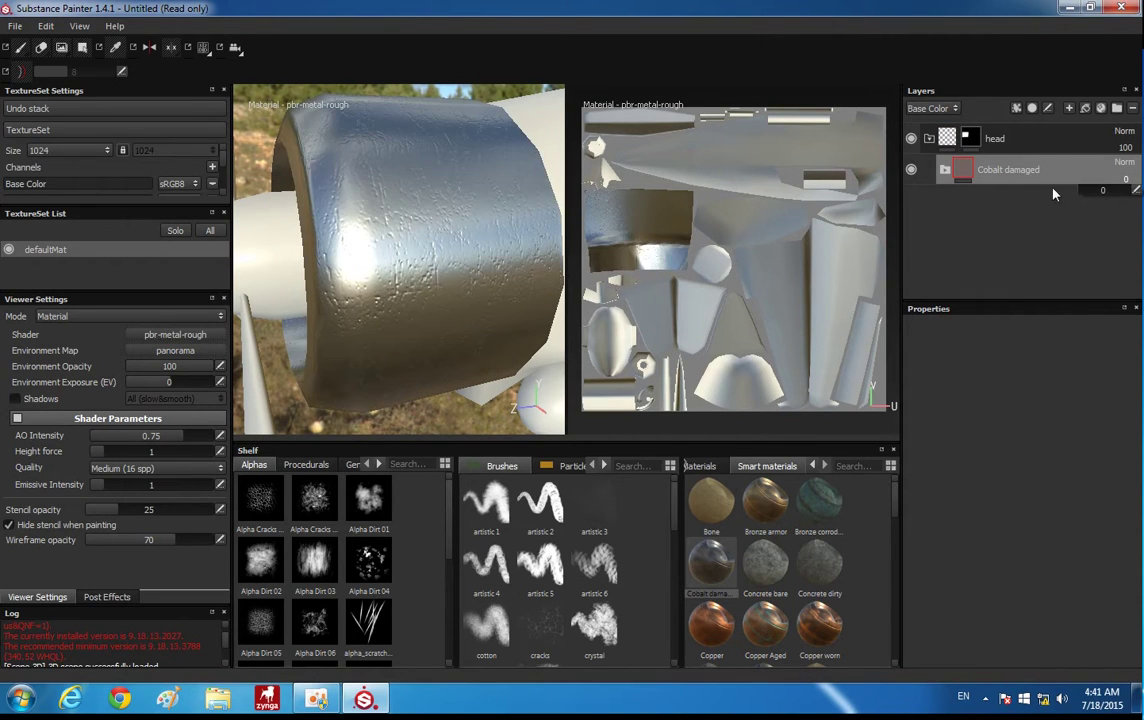
mouse_move(417, 231)
left_mouse_down("alt")
mouse_move(368, 179)
mouse_move(426, 225)
mouse_move(419, 212)
mouse_move(452, 261)
left_mouse_up("alt")
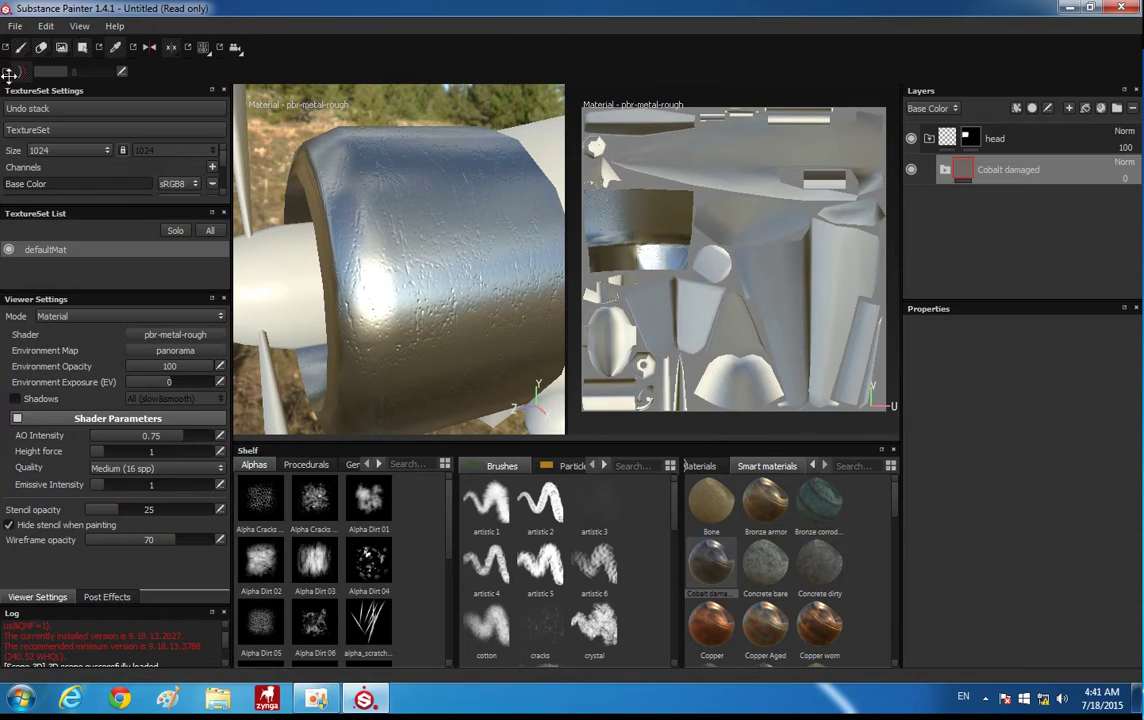
Assign Normal_01 as the normal map in TextureSet Settings and orbit to inspect the rivets
scroll(88, 168, "down", 2)
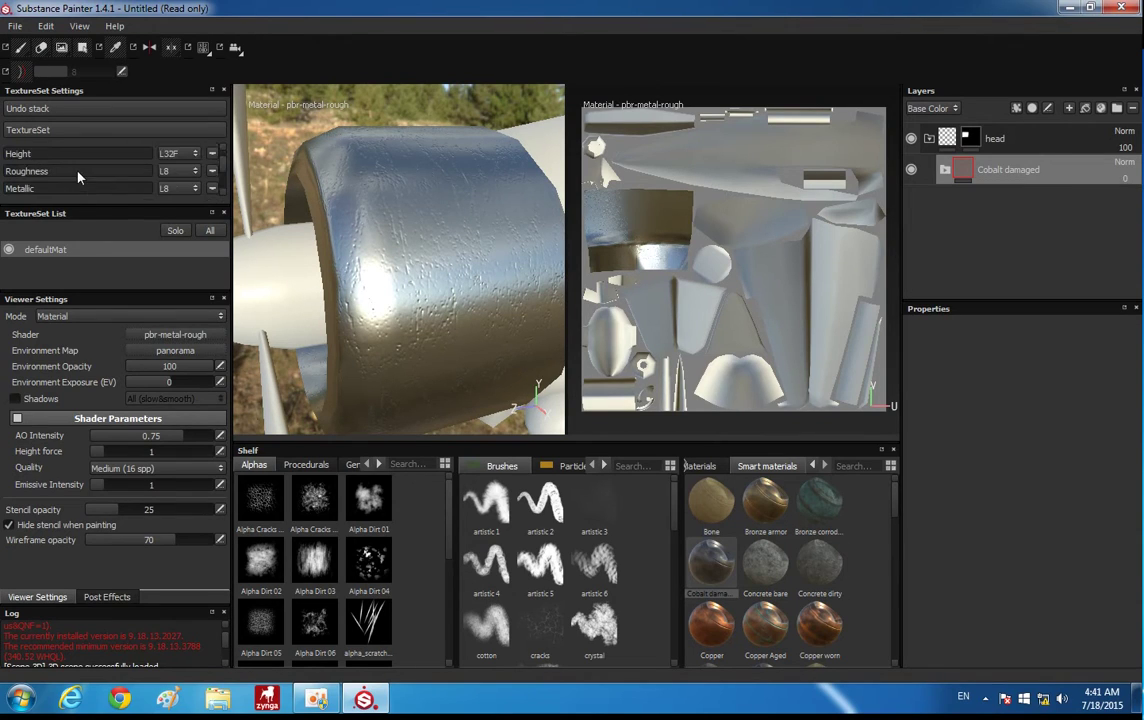
scroll(78, 175, "up", 2)
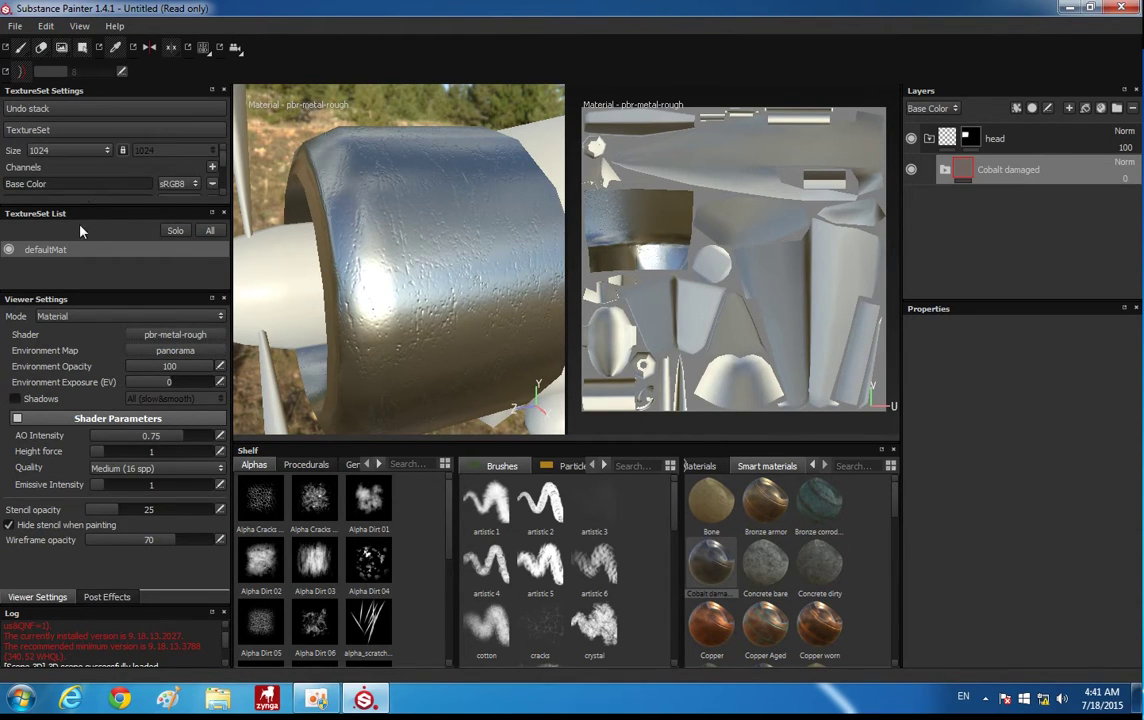
left_click_drag(100, 205, 104, 299)
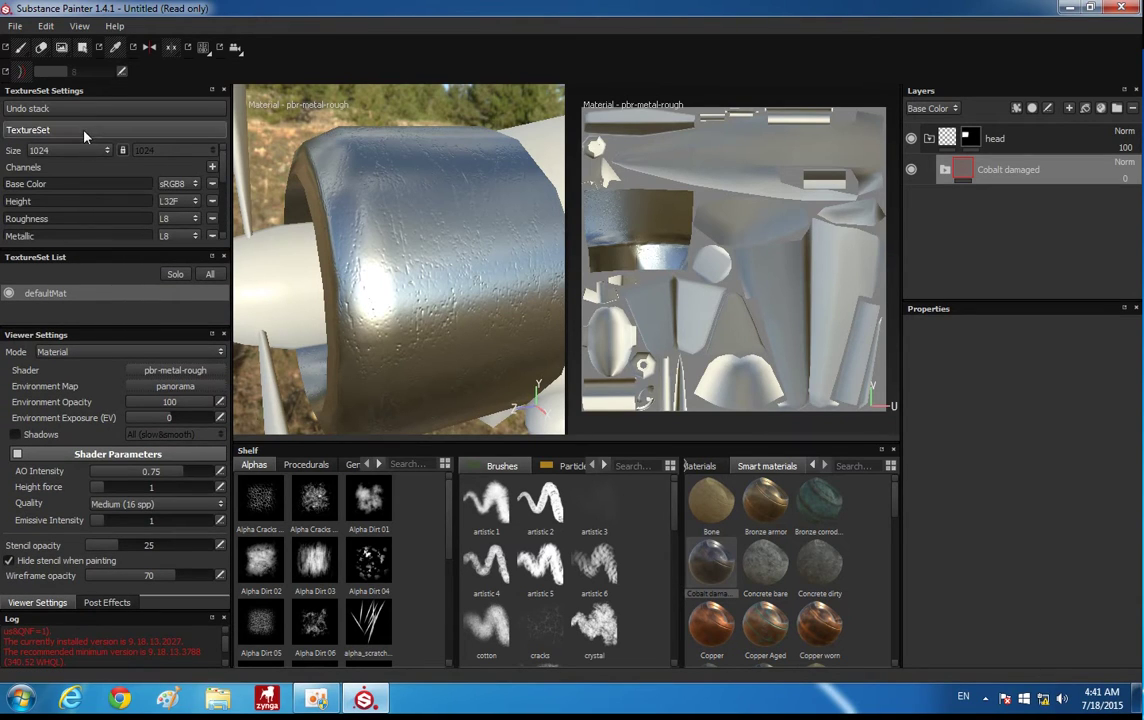
scroll(80, 200, "down", 3)
scroll(85, 198, "down", 2)
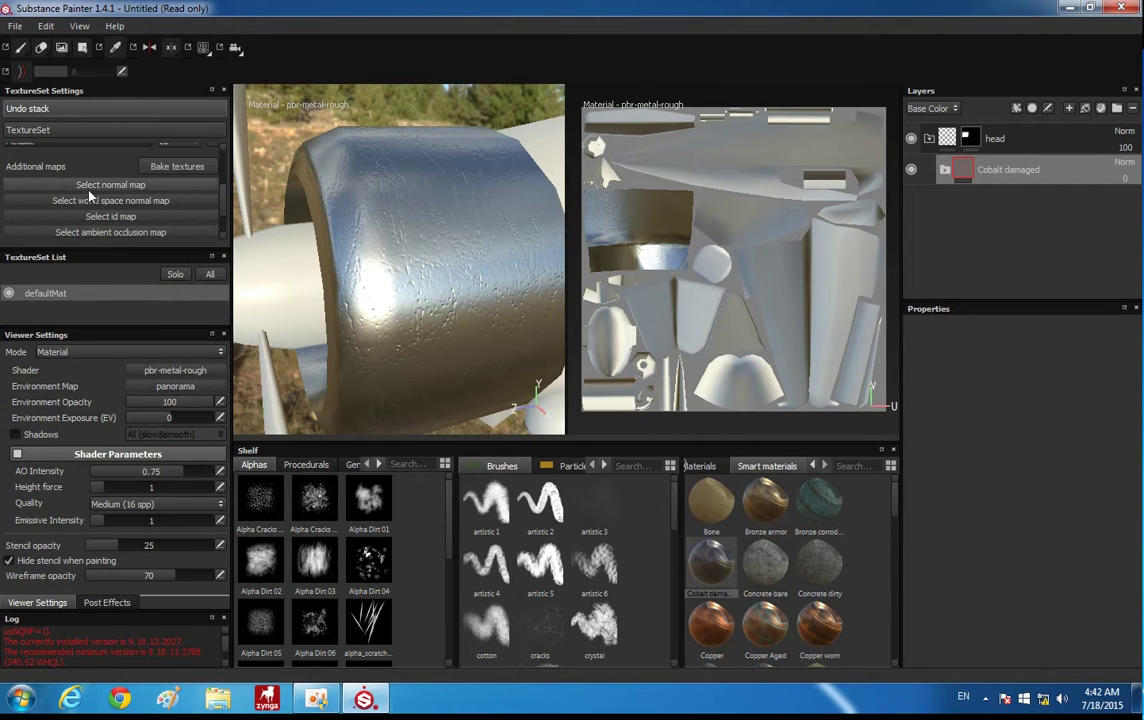
left_click(107, 186)
left_click(183, 210)
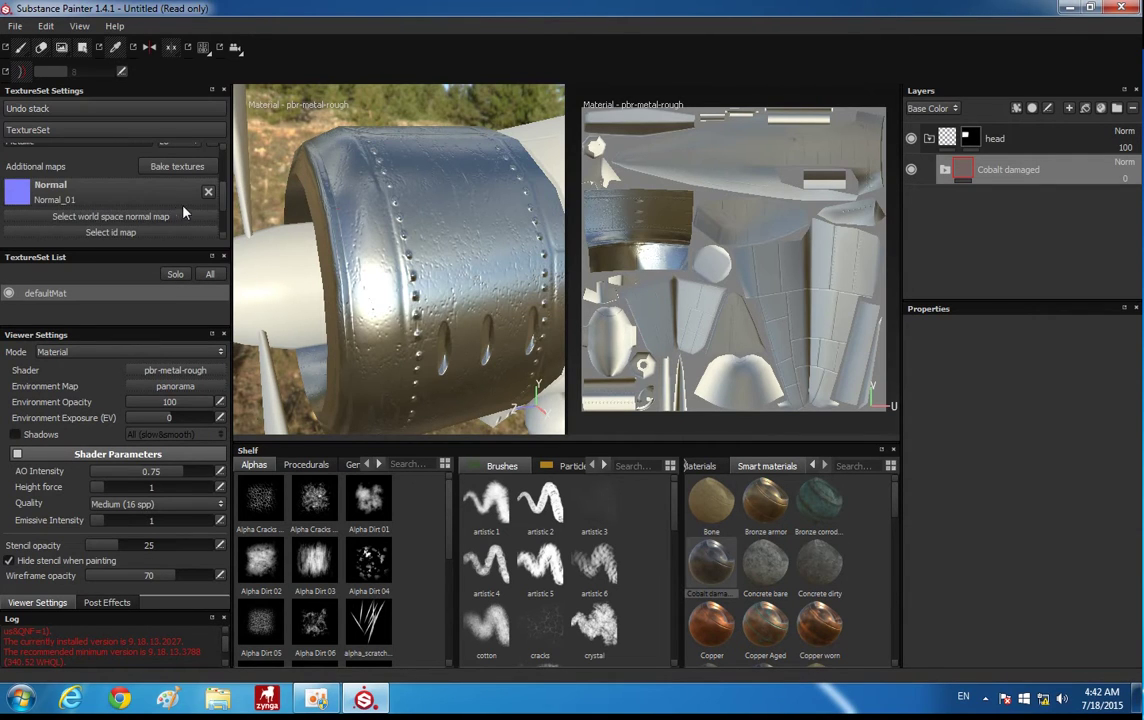
mouse_move(440, 231)
left_mouse_down("alt")
mouse_move(265, 236)
mouse_move(424, 222)
mouse_move(340, 220)
mouse_move(377, 277)
mouse_move(425, 240)
left_mouse_up("alt")
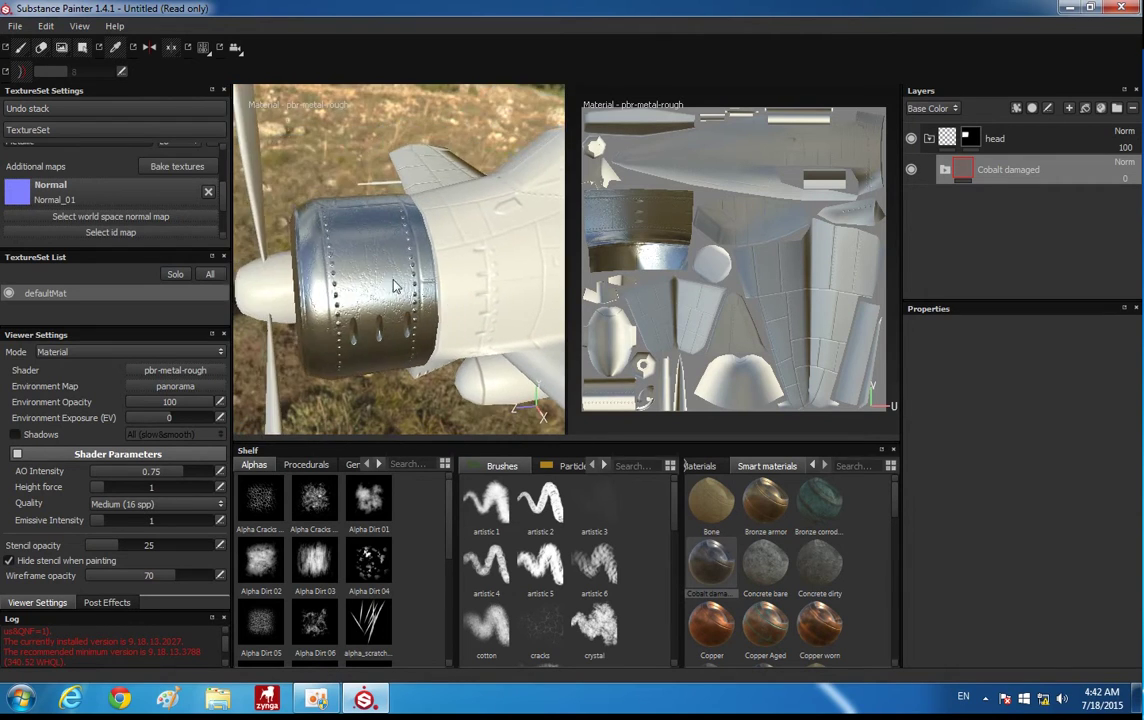
mouse_move(425, 240)
right_mouse_down("alt")
mouse_move(431, 306)
mouse_move(370, 319)
right_mouse_up("alt")
mouse_move(370, 319)
left_mouse_down("alt")
mouse_move(391, 250)
mouse_move(378, 243)
mouse_move(395, 252)
mouse_move(378, 225)
mouse_move(416, 220)
mouse_move(405, 250)
left_mouse_up("alt")
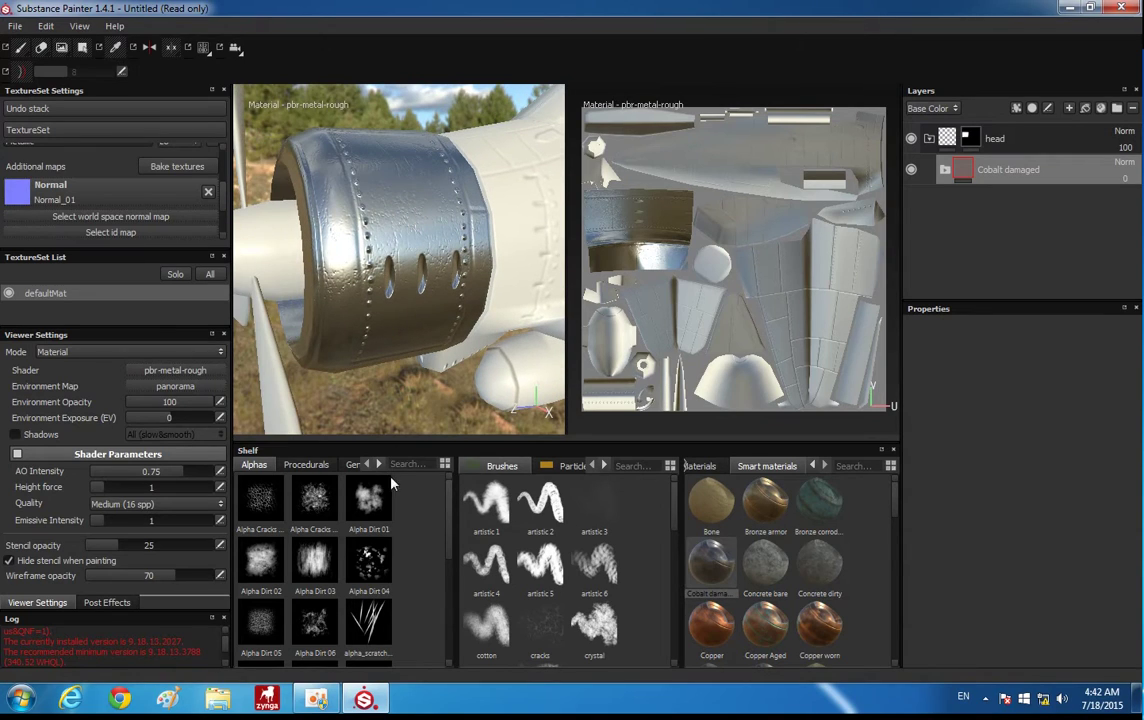
Add an empty paint layer and load the Metal Weapon material after trying Titanium
left_click(1069, 109)
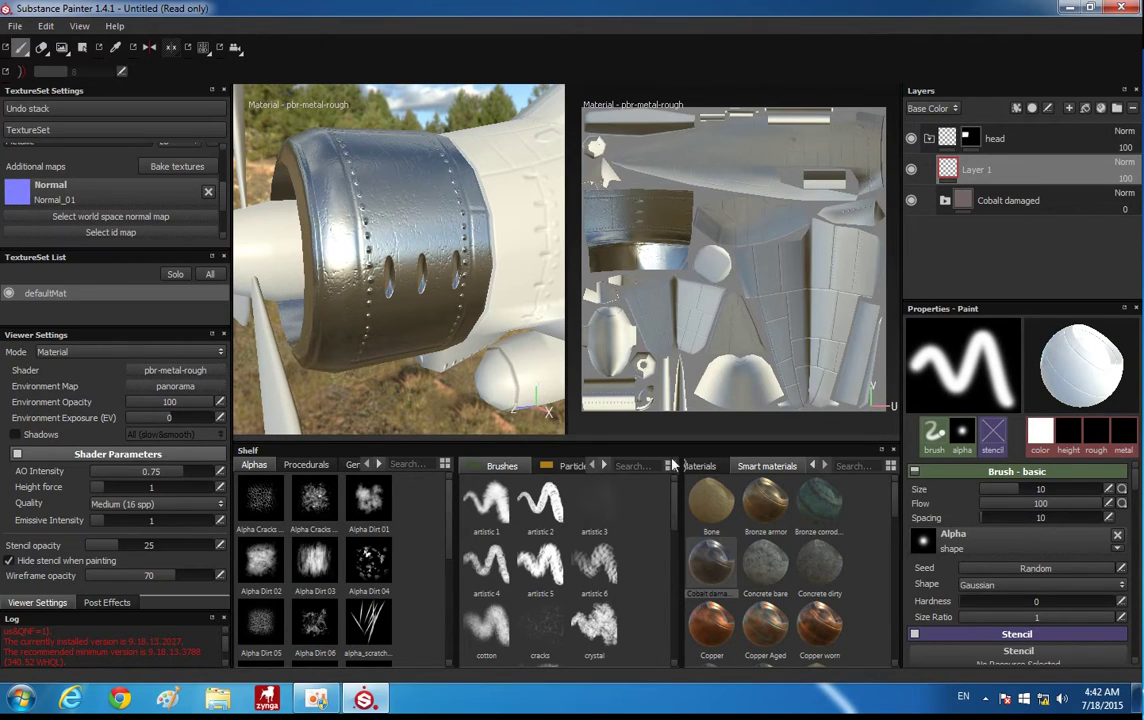
left_click(695, 467)
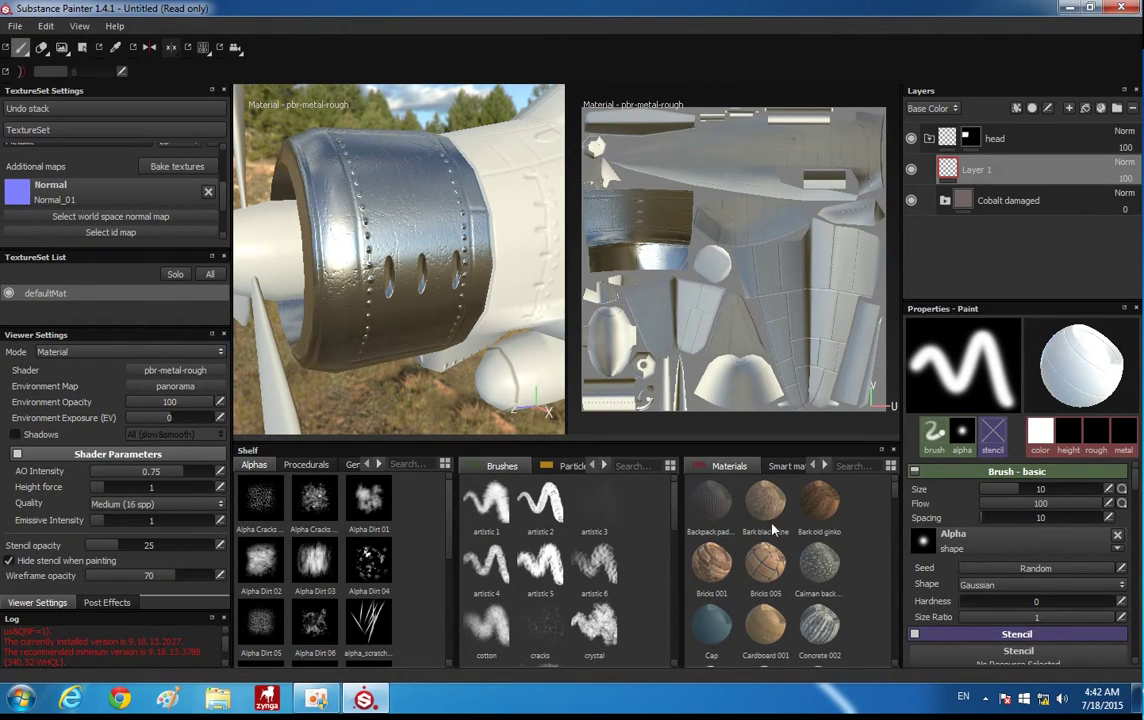
scroll(785, 570, "down", 3)
scroll(785, 570, "down", 3)
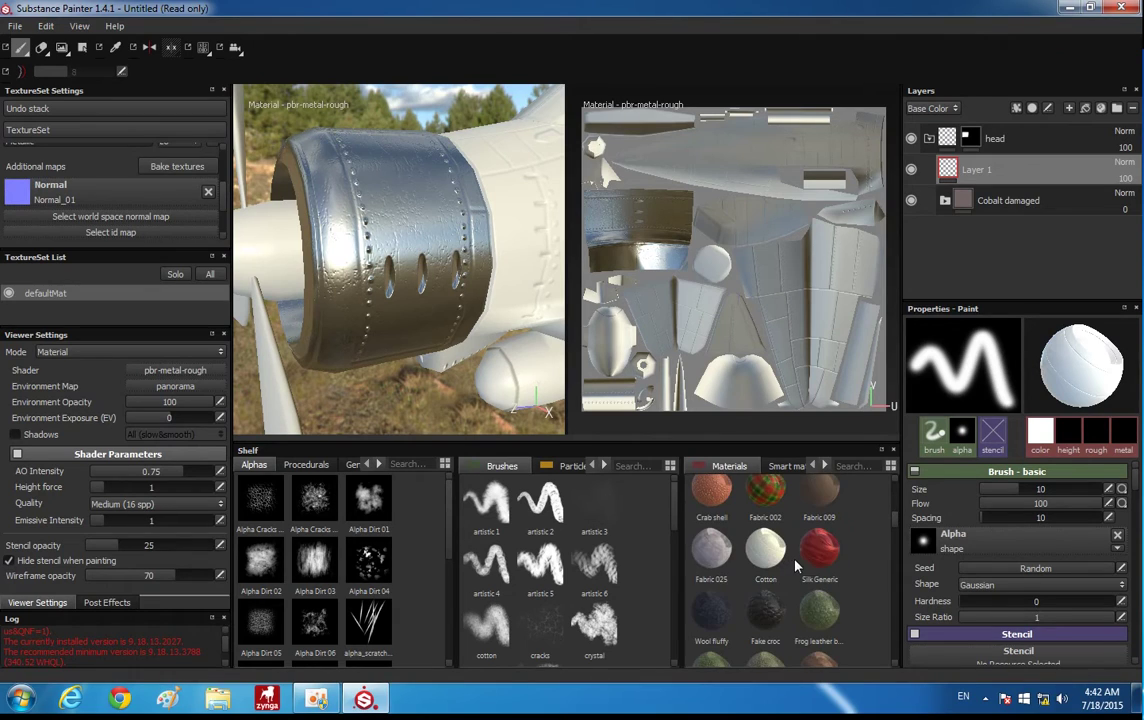
scroll(798, 600, "down", 3)
scroll(805, 600, "down", 3)
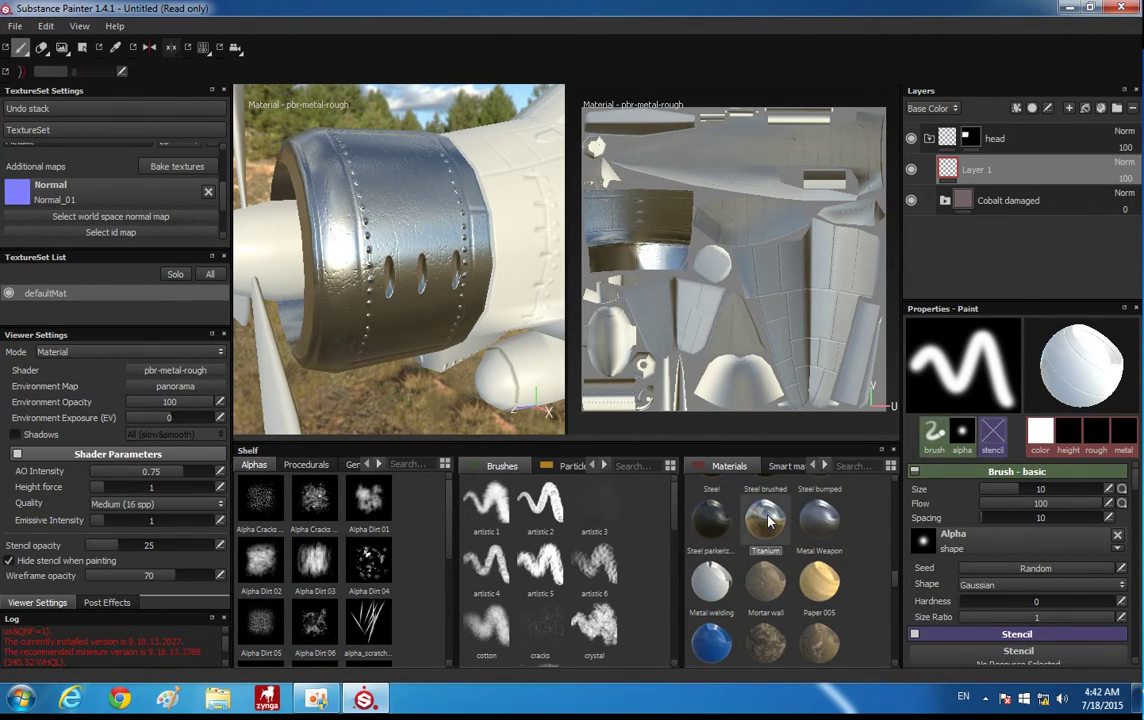
left_click(767, 519)
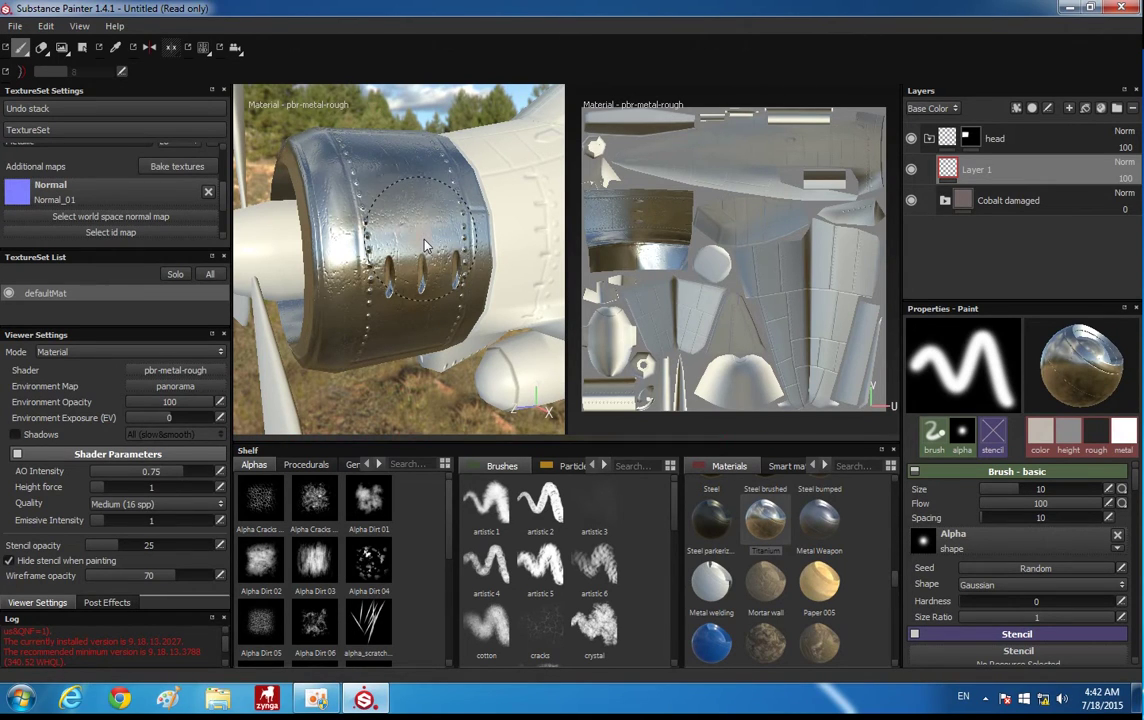
left_click(820, 519)
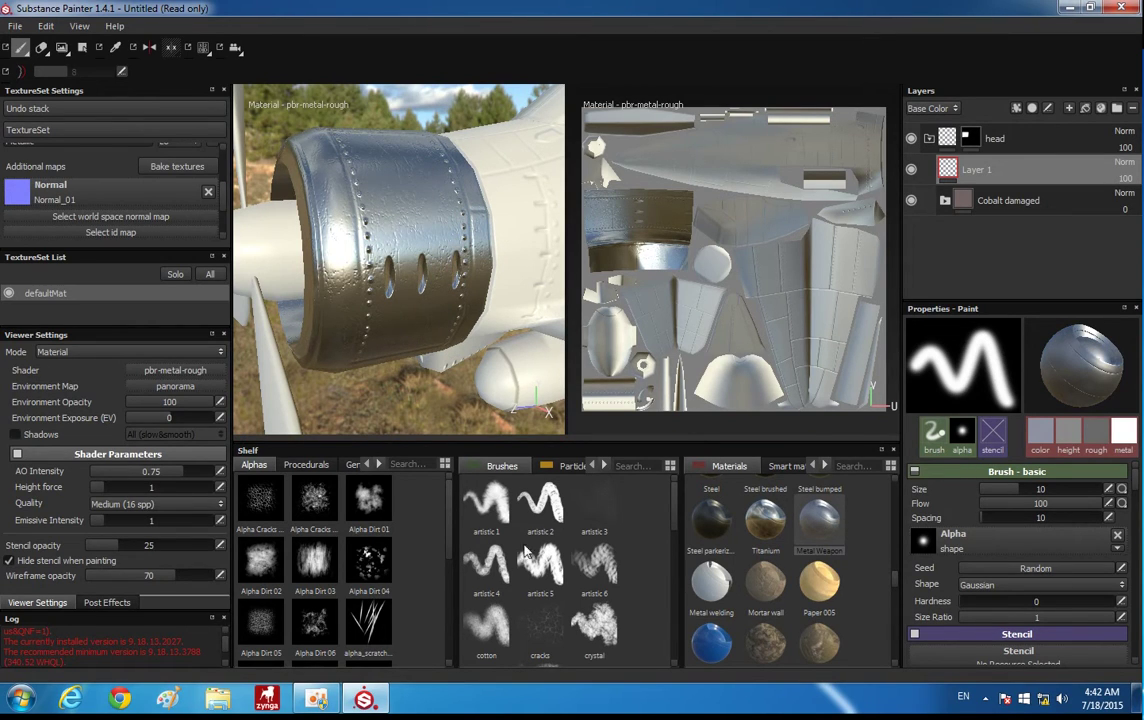
scroll(525, 552, "down", 3)
Use the spots brush at size 7.99, flow 69 and spacing 41
left_click(509, 642)
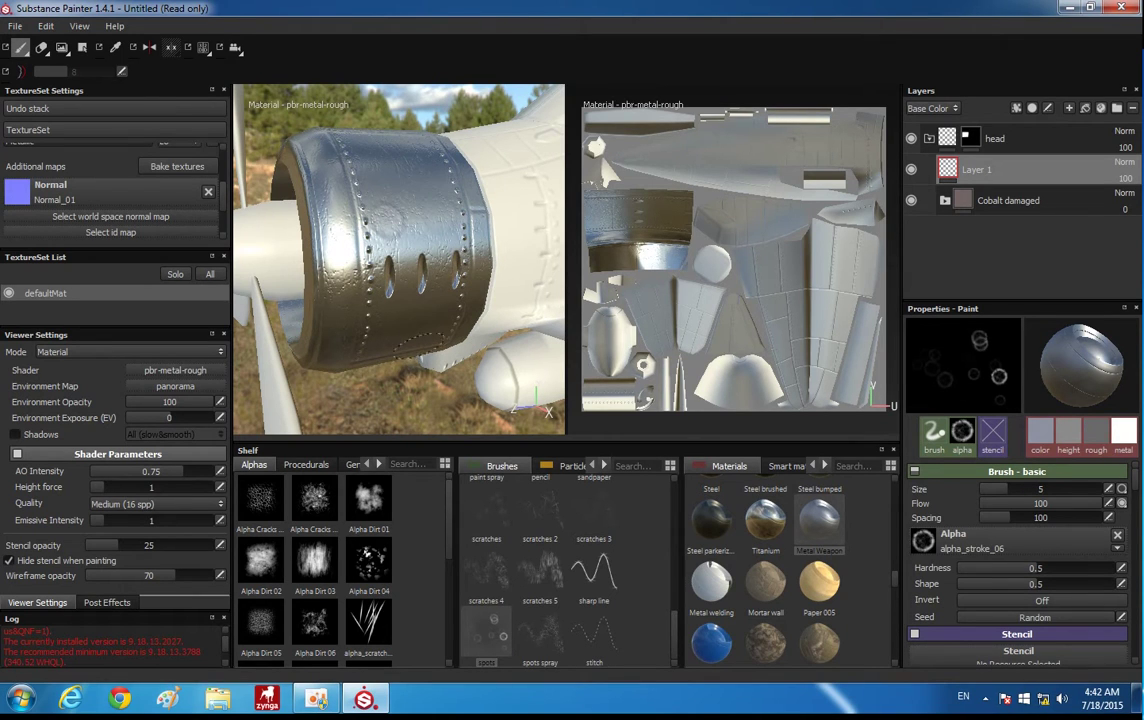
mouse_move(378, 243)
left_mouse_down("alt")
mouse_move(453, 320)
mouse_move(420, 290)
left_mouse_up("alt")
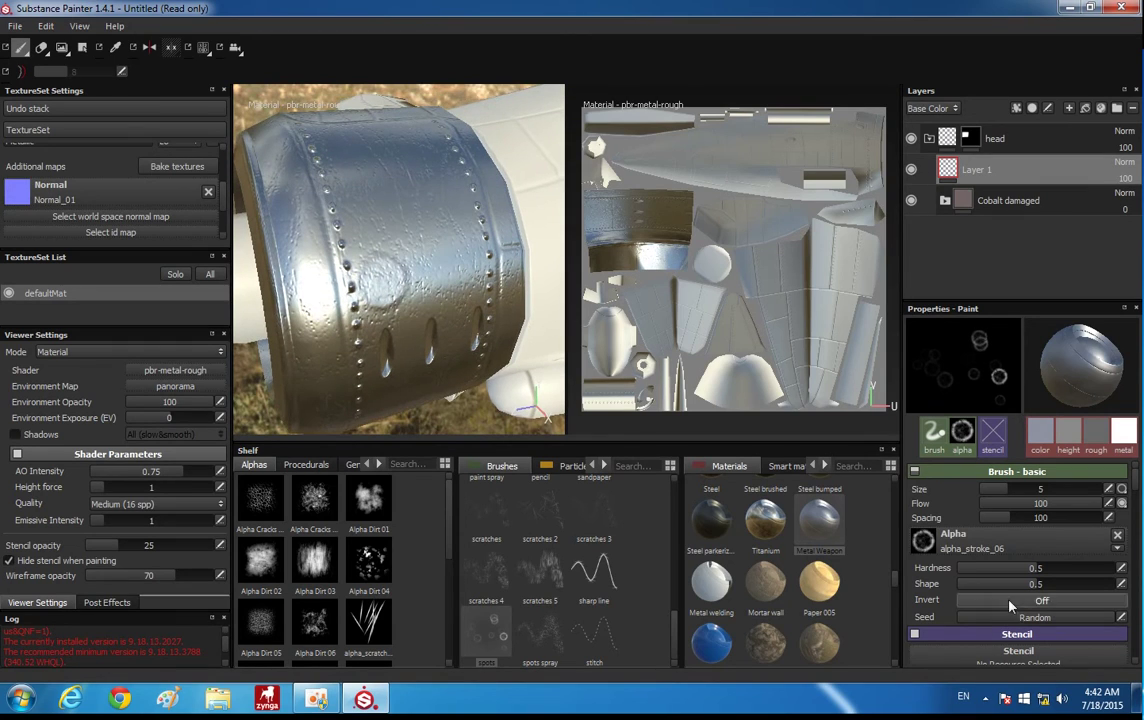
left_click_drag(1012, 494, 1015, 493)
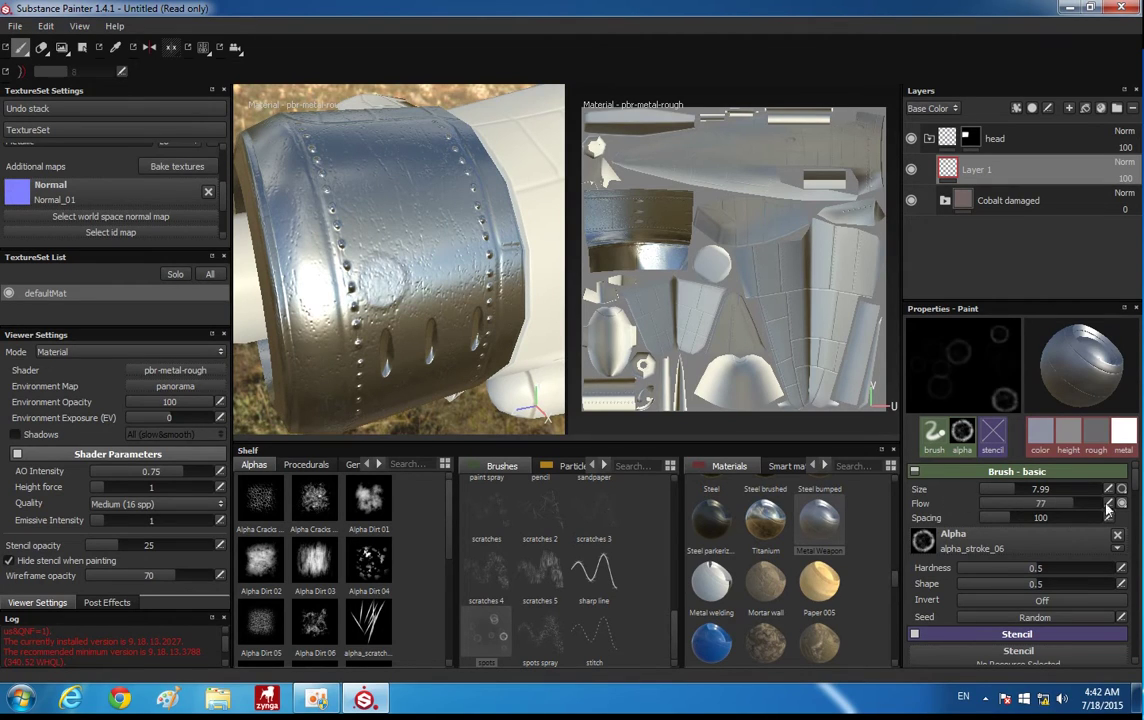
mouse_move(1043, 503)
left_mouse_down()
mouse_move(997, 515)
mouse_move(1078, 514)
left_mouse_up()
mouse_move(1000, 520)
left_mouse_down()
mouse_move(1098, 532)
mouse_move(985, 520)
left_mouse_up()
scroll(1060, 580, "down", 1)
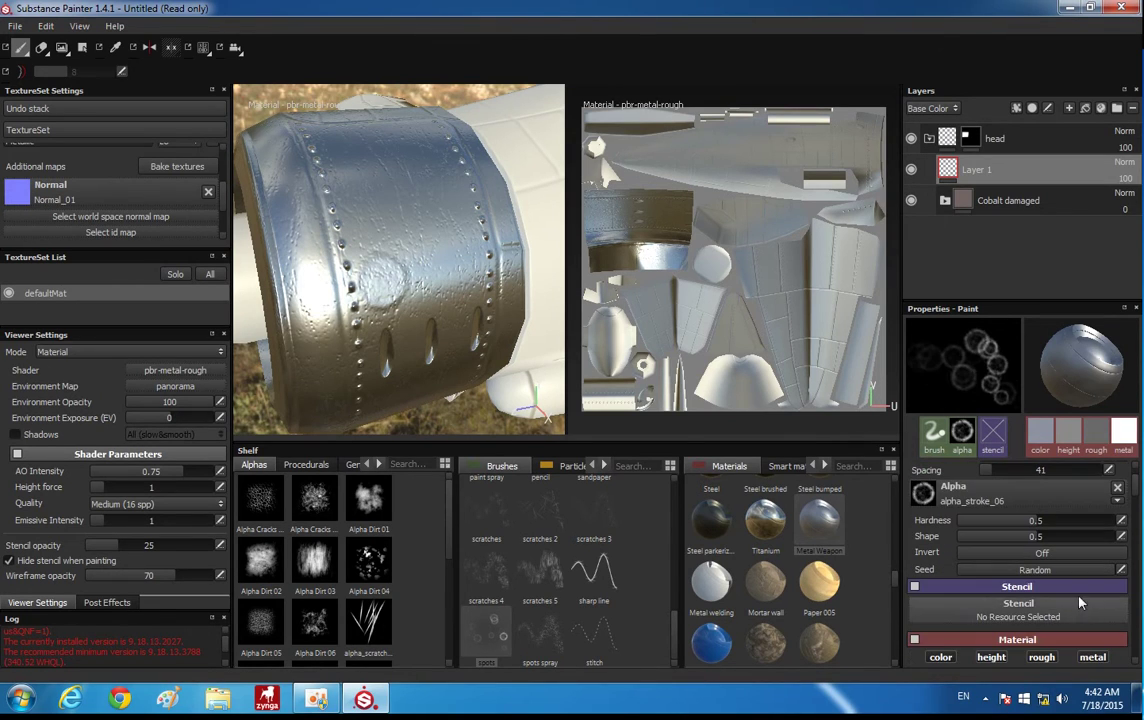
scroll(1075, 630, "down", 1)
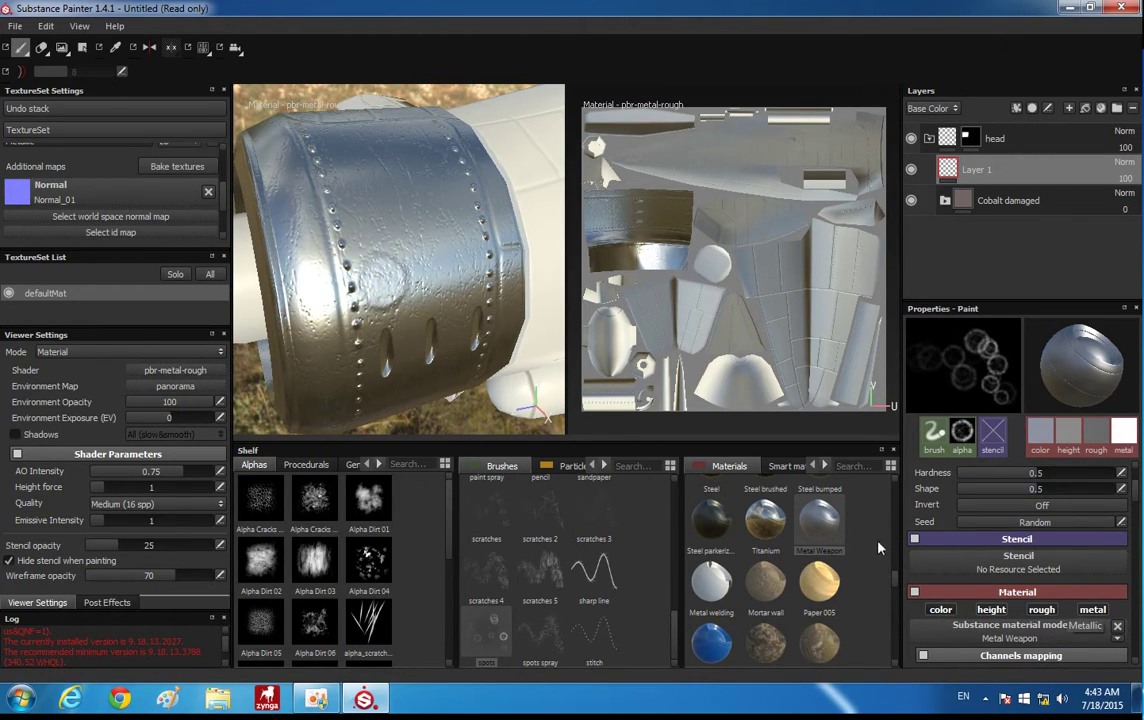
Turn off the colour, roughness and metallic channels so the brush paints height only
right_click_drag(480, 302, 450, 306, "shift")
scroll(800, 603, "down", 5)
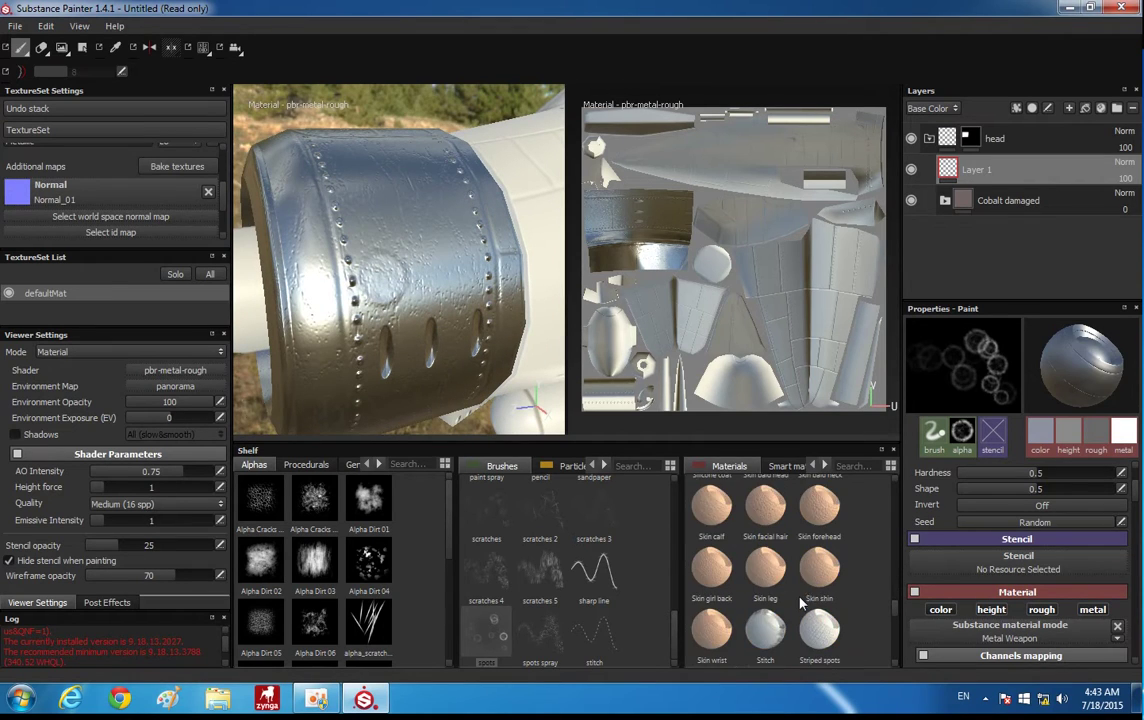
scroll(810, 600, "up", 3)
scroll(817, 600, "down", 1)
scroll(817, 610, "down", 2)
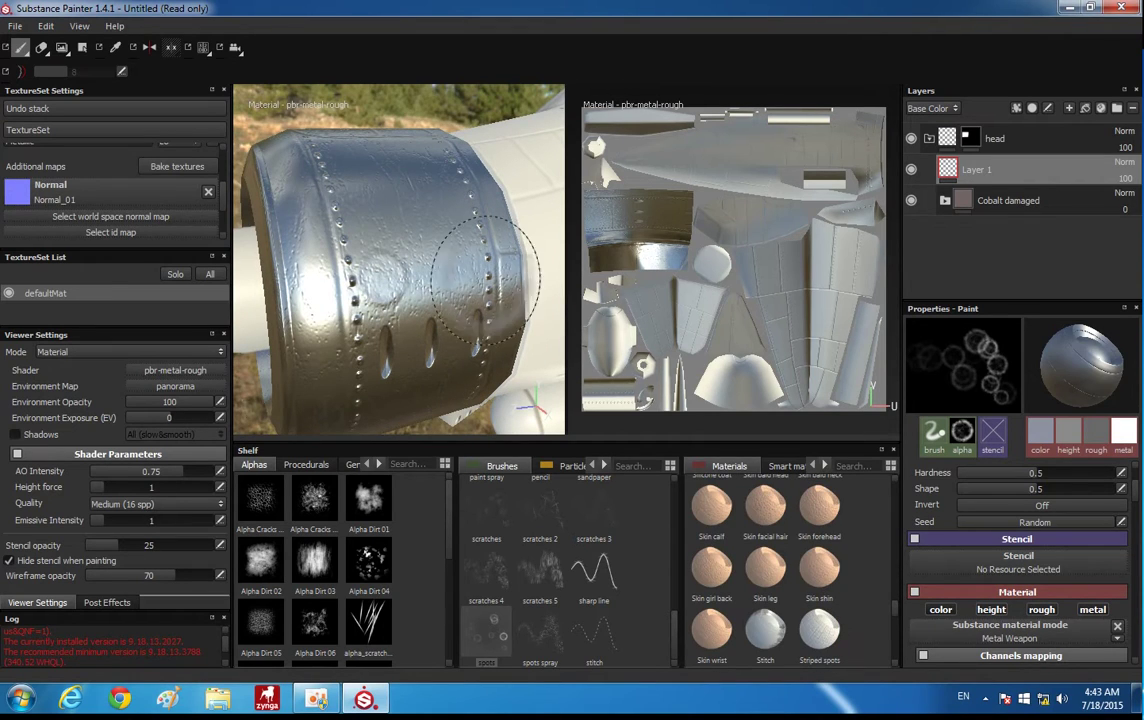
right_click_drag(485, 280, 426, 314, "shift")
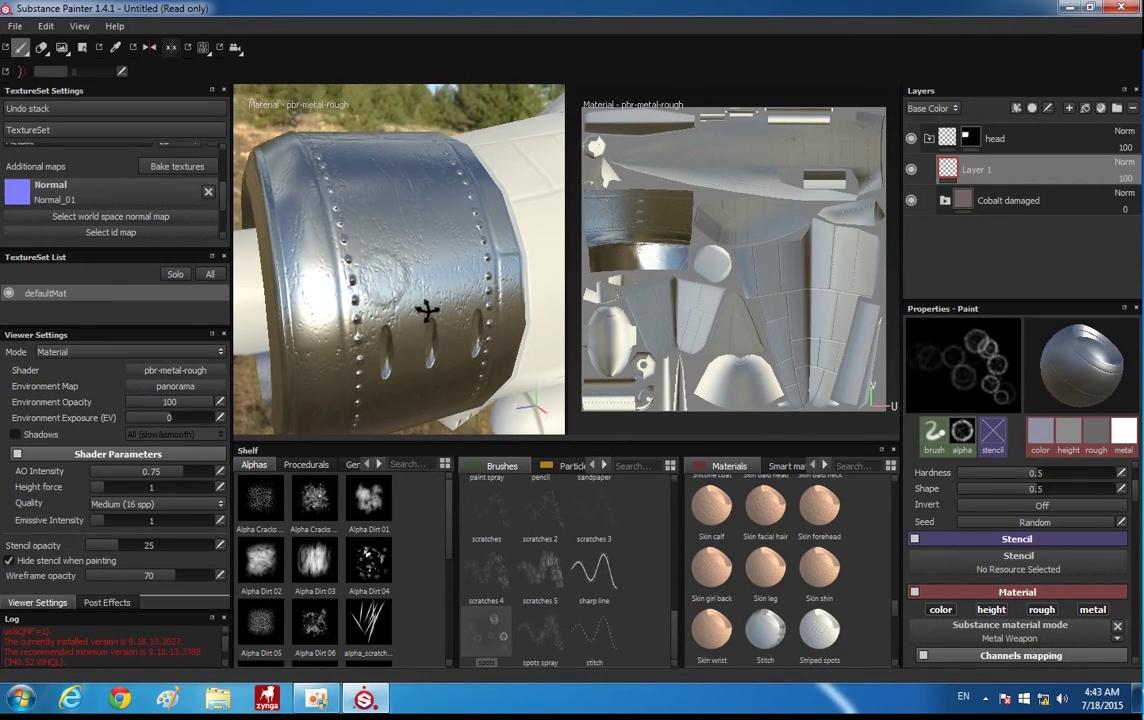
left_click(941, 609)
left_click(1092, 609)
left_click(1041, 609)
Stamp a raised height dab onto the cowling
scroll(1009, 613, "down", 2)
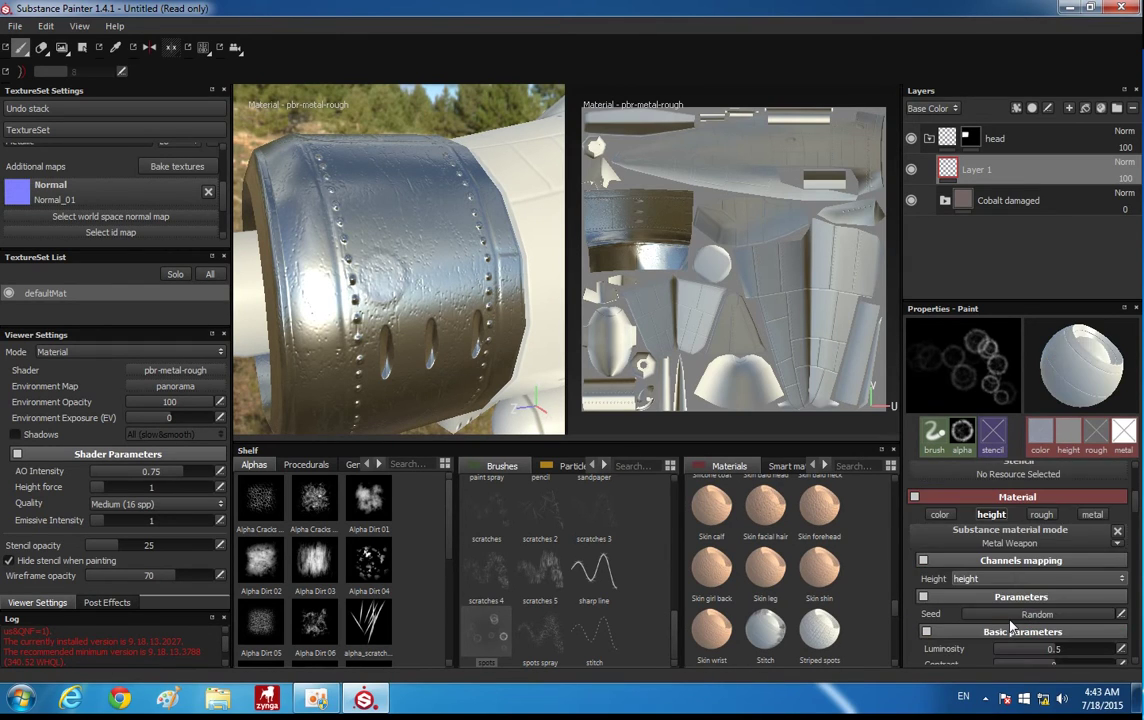
scroll(1005, 600, "down", 2)
scroll(913, 552, "down", 1)
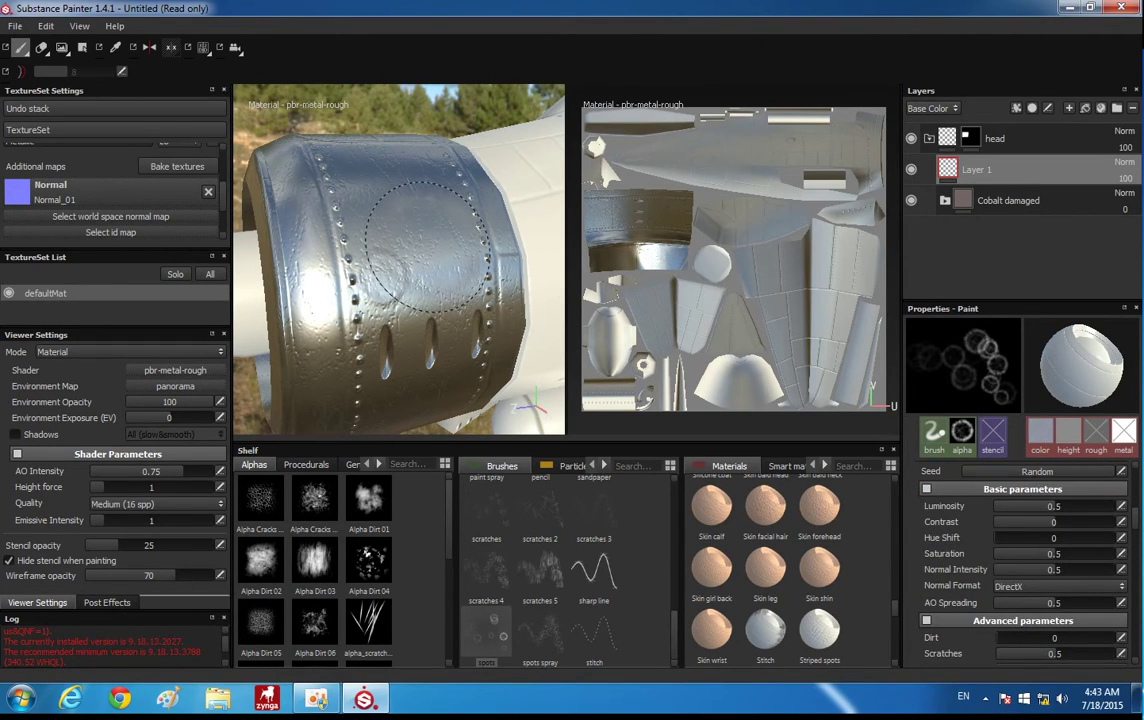
left_click(385, 262)
Switch the brush alpha to scratches 5 and bring up the Metal Color picker
left_click(539, 572)
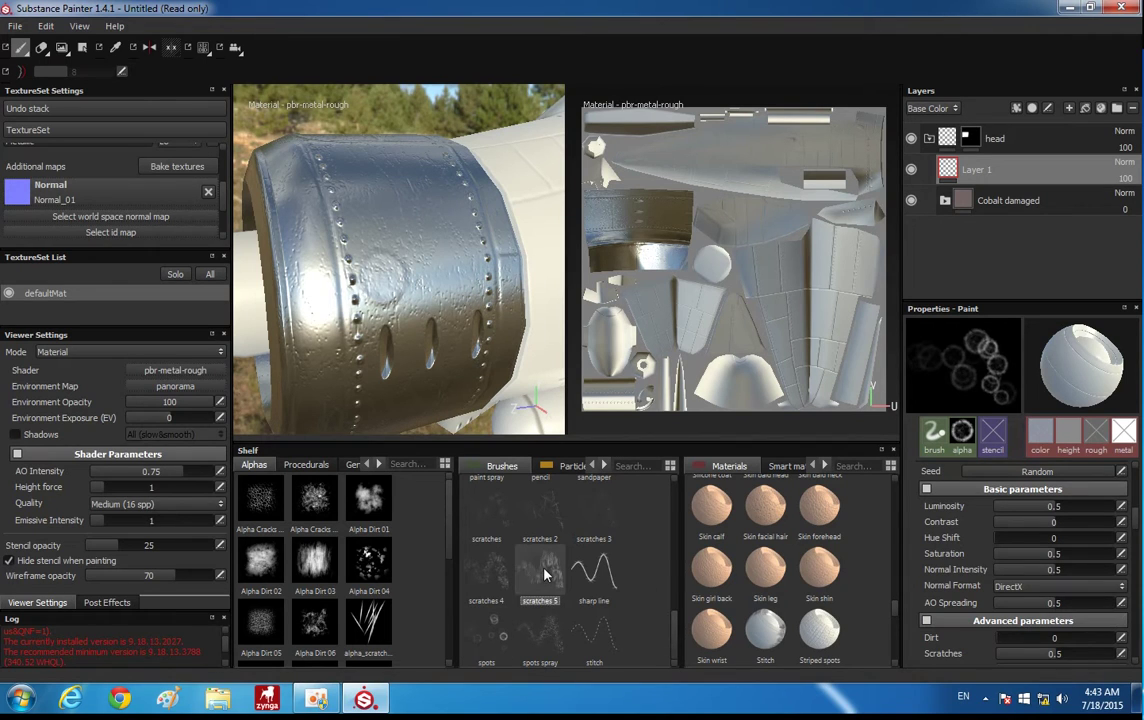
left_click_drag(383, 276, 455, 310, "alt")
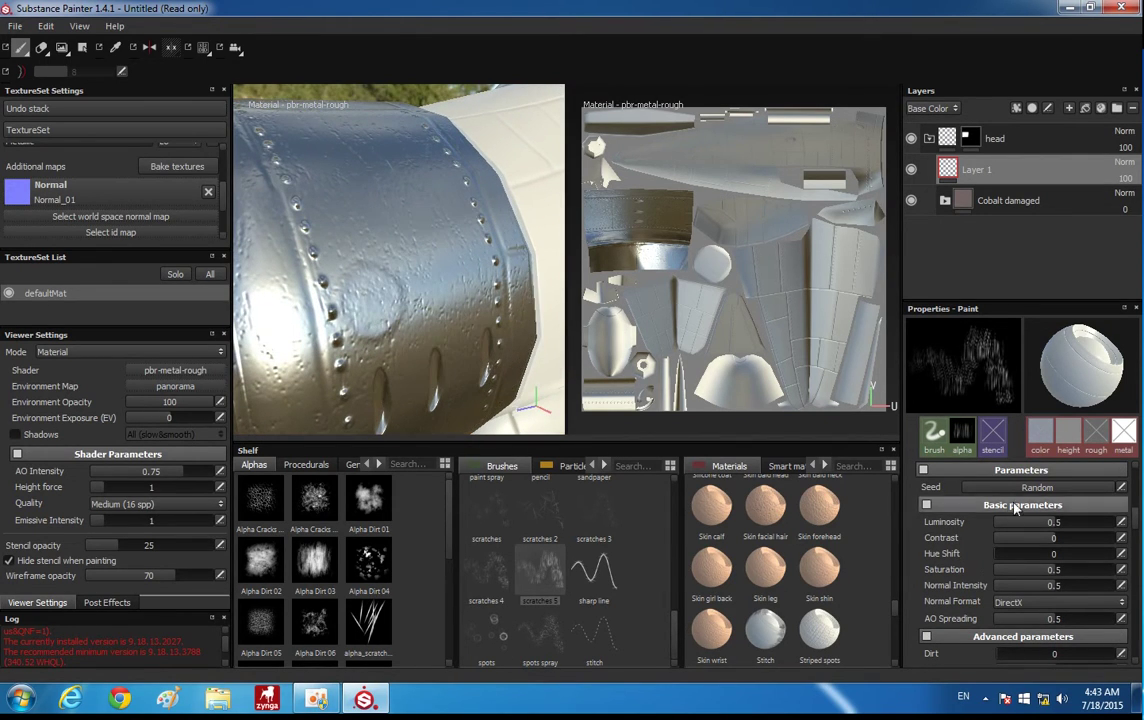
scroll(990, 520, "up", 2)
scroll(997, 549, "up", 3)
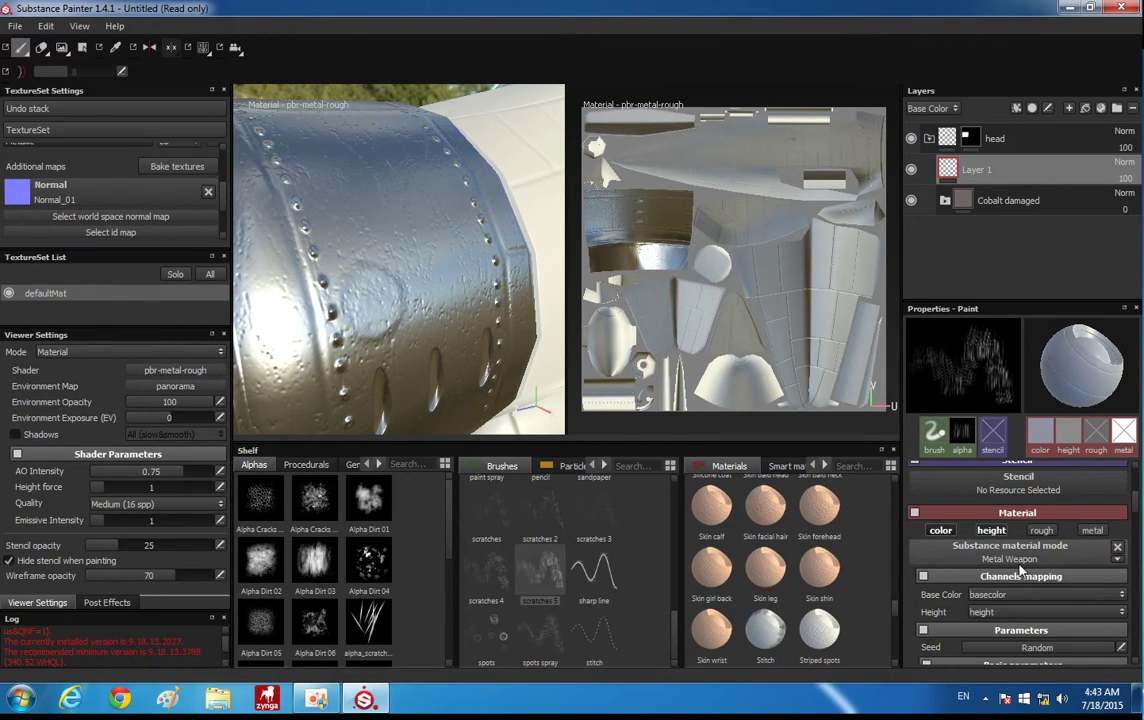
scroll(1000, 549, "down", 5)
scroll(1035, 550, "down", 5)
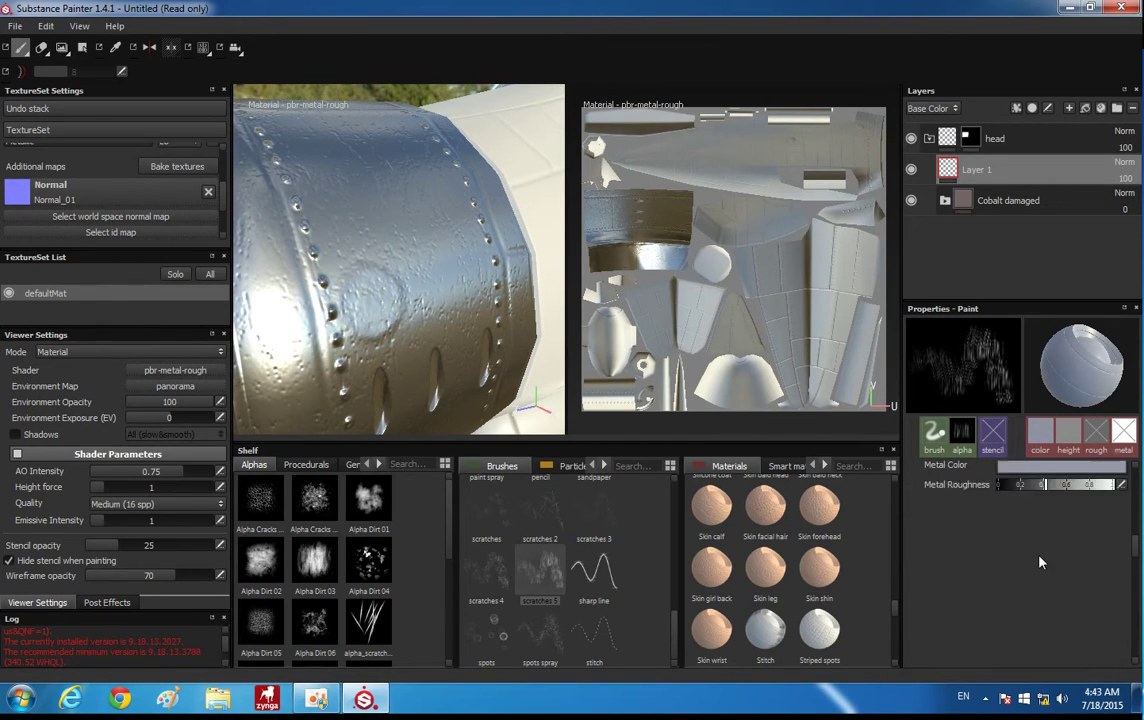
left_click(1055, 518)
Set the metal colour to dark bluish grey and paint a first scratch stroke on the cowling
left_click(893, 533)
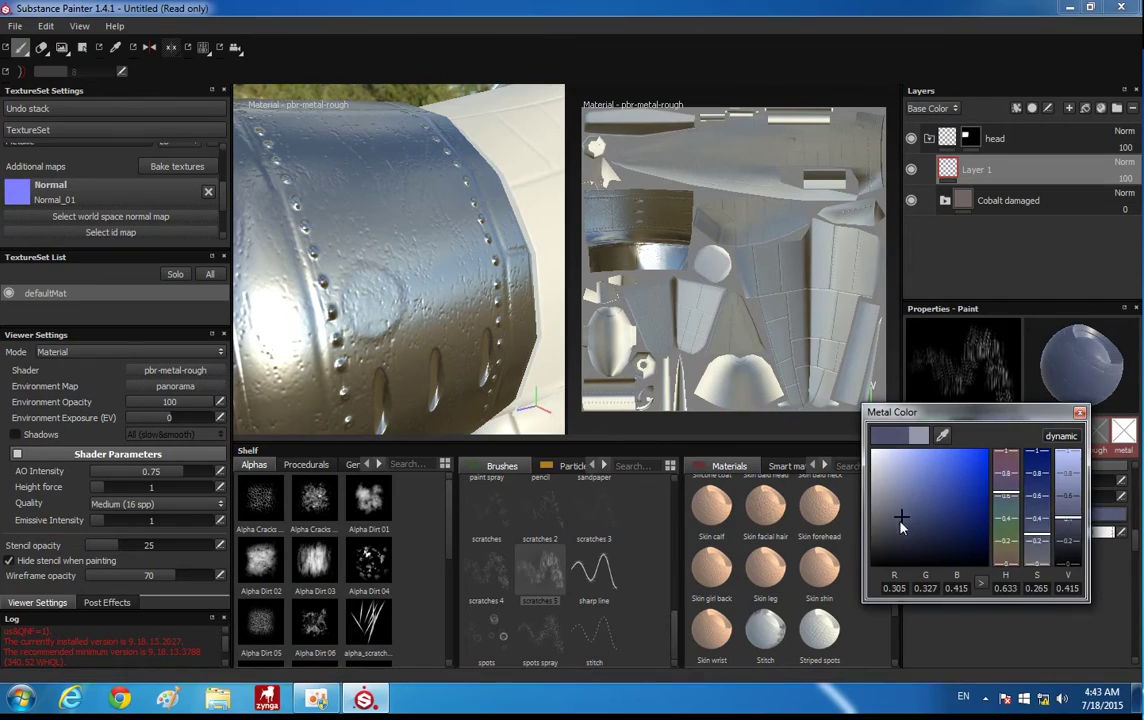
mouse_move(415, 265)
left_mouse_down()
mouse_move(485, 290)
mouse_move(396, 301)
mouse_move(539, 324)
mouse_move(470, 313)
mouse_move(460, 281)
mouse_move(444, 299)
mouse_move(465, 262)
mouse_move(445, 228)
mouse_move(434, 250)
mouse_move(420, 170)
mouse_move(381, 274)
left_mouse_up()
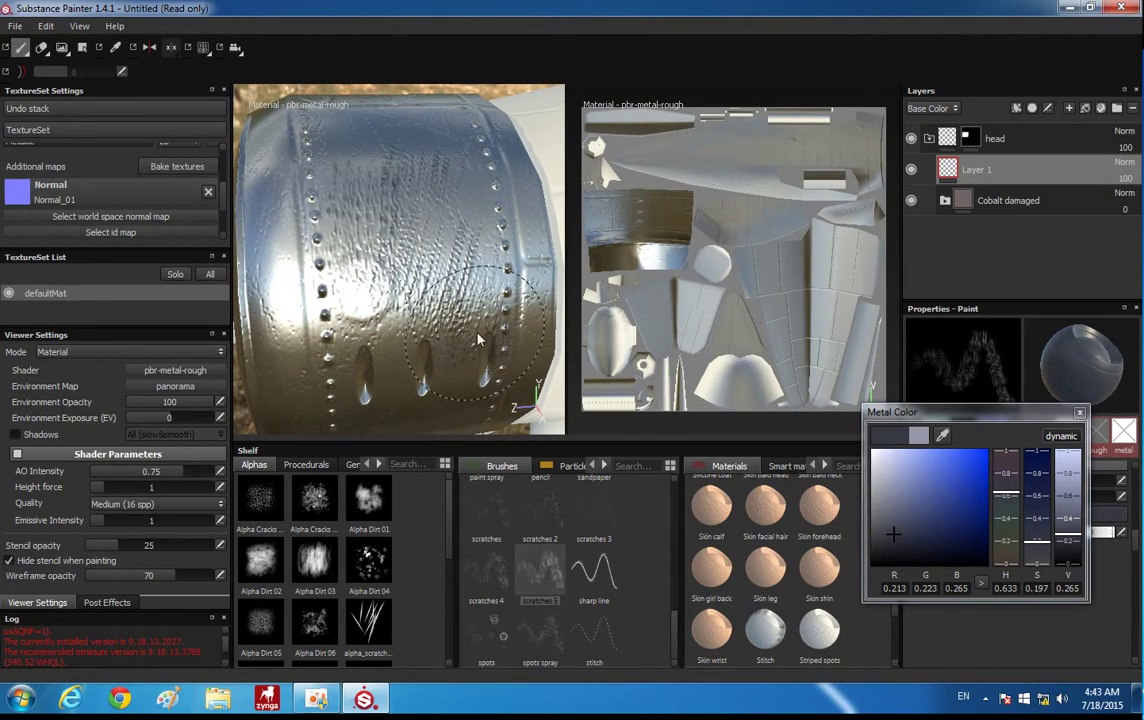
left_click_drag(478, 340, 430, 300, "alt")
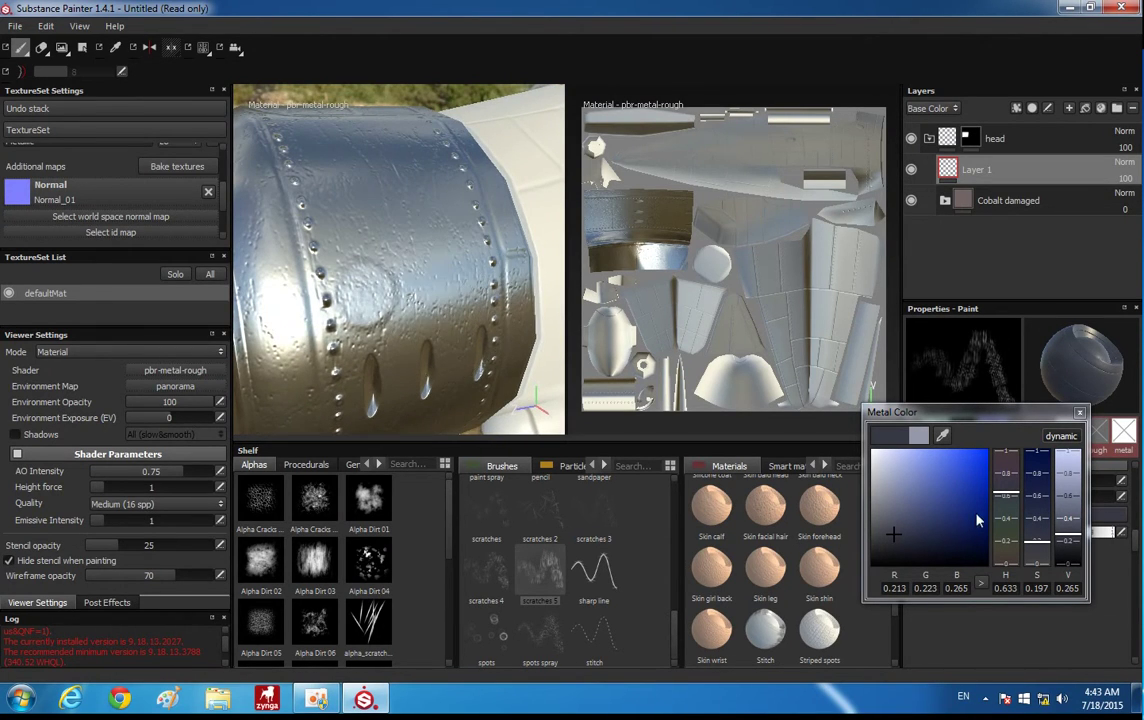
left_click(1079, 412)
Enable the colour channel and paint vertical scratches across the cowling
scroll(993, 600, "up", 5)
scroll(993, 600, "up", 5)
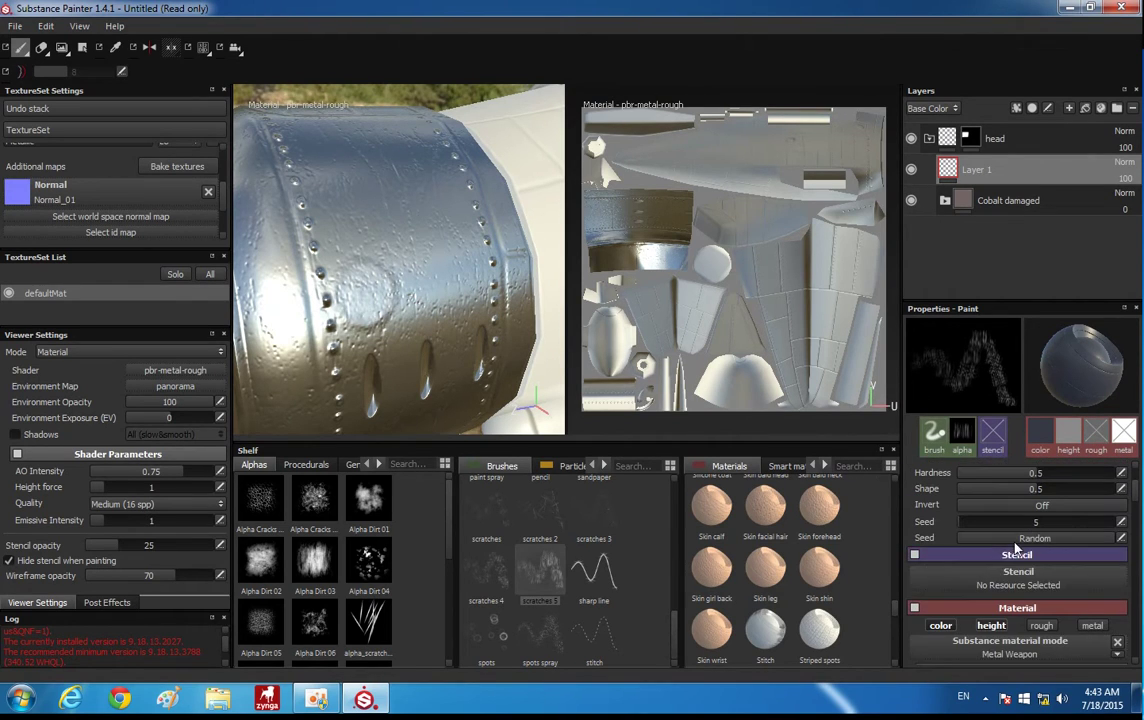
left_click(936, 624)
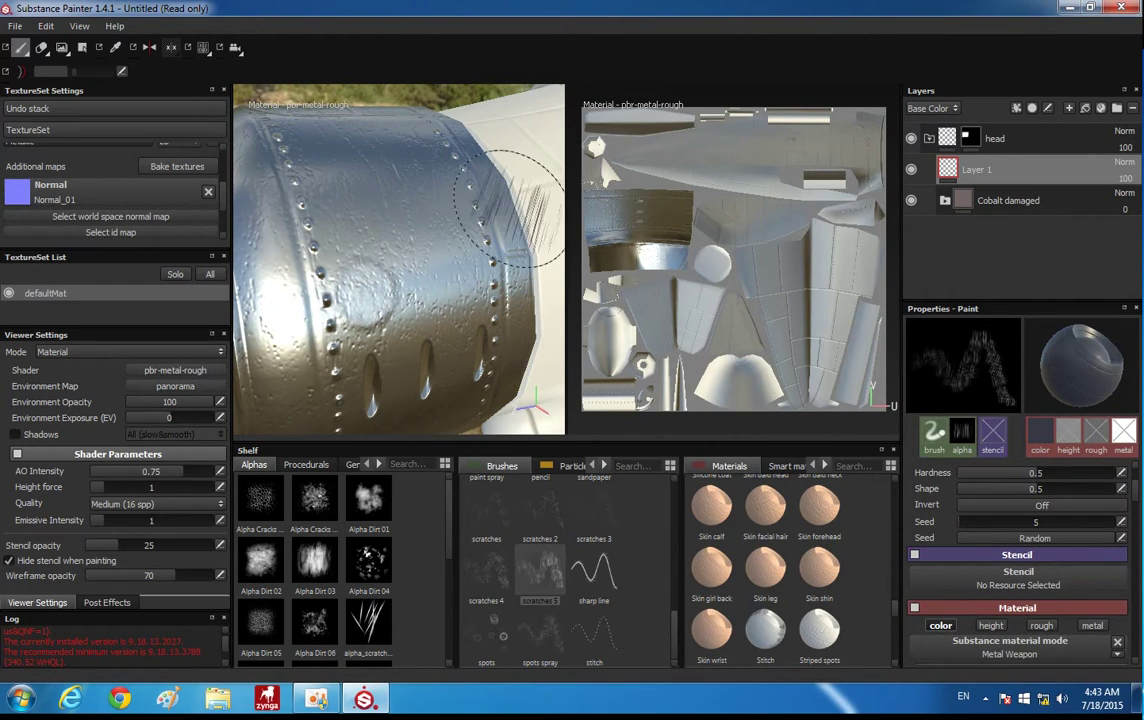
left_click_drag(365, 220, 340, 270)
mouse_move(430, 180)
left_mouse_down()
mouse_move(445, 240)
mouse_move(422, 275)
mouse_move(400, 260)
left_mouse_up()
left_click_drag(340, 195, 315, 290)
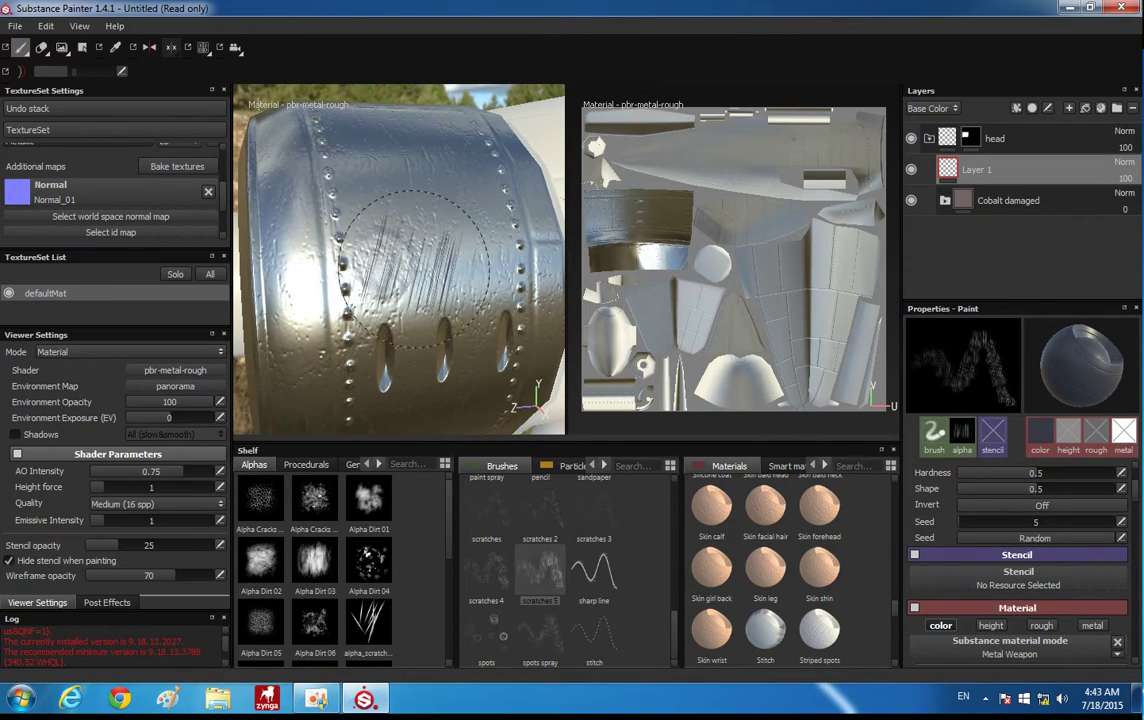
Switch to a full-width 3D view and add more cowling scratches, undoing a stray hatched stroke
key("F2")
mouse_move(480, 200)
left_mouse_down()
mouse_move(500, 280)
mouse_move(613, 153)
mouse_move(592, 230)
left_mouse_up()
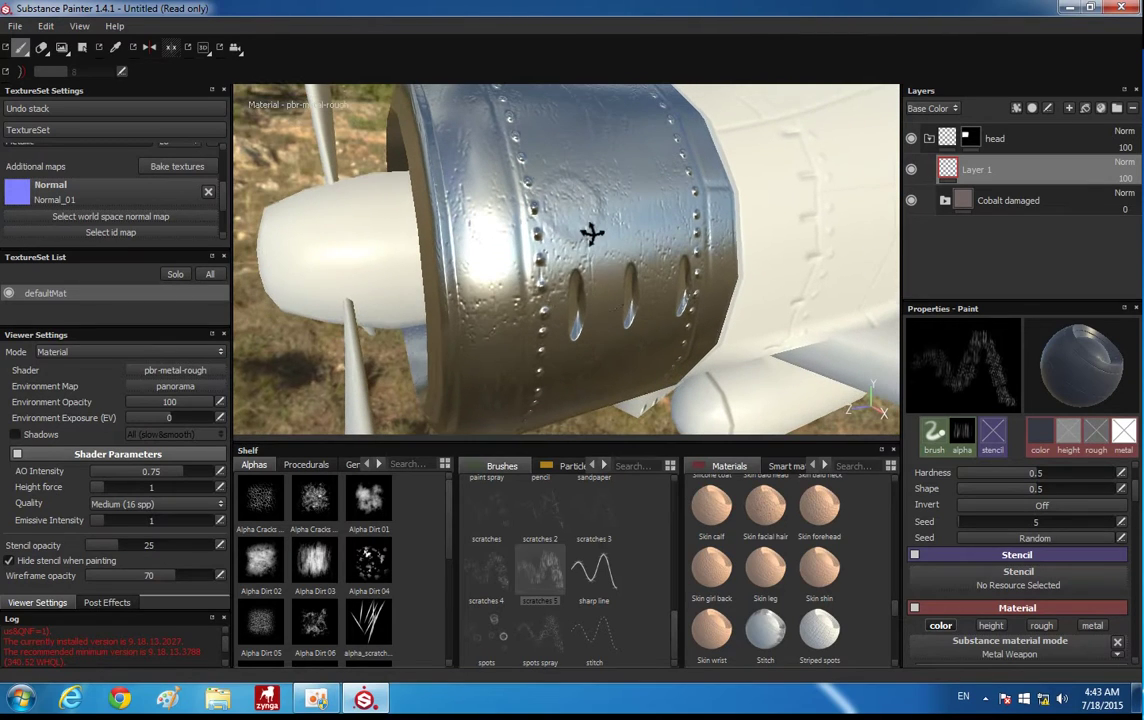
scroll(476, 519, "up", 3)
scroll(531, 570, "up", 3)
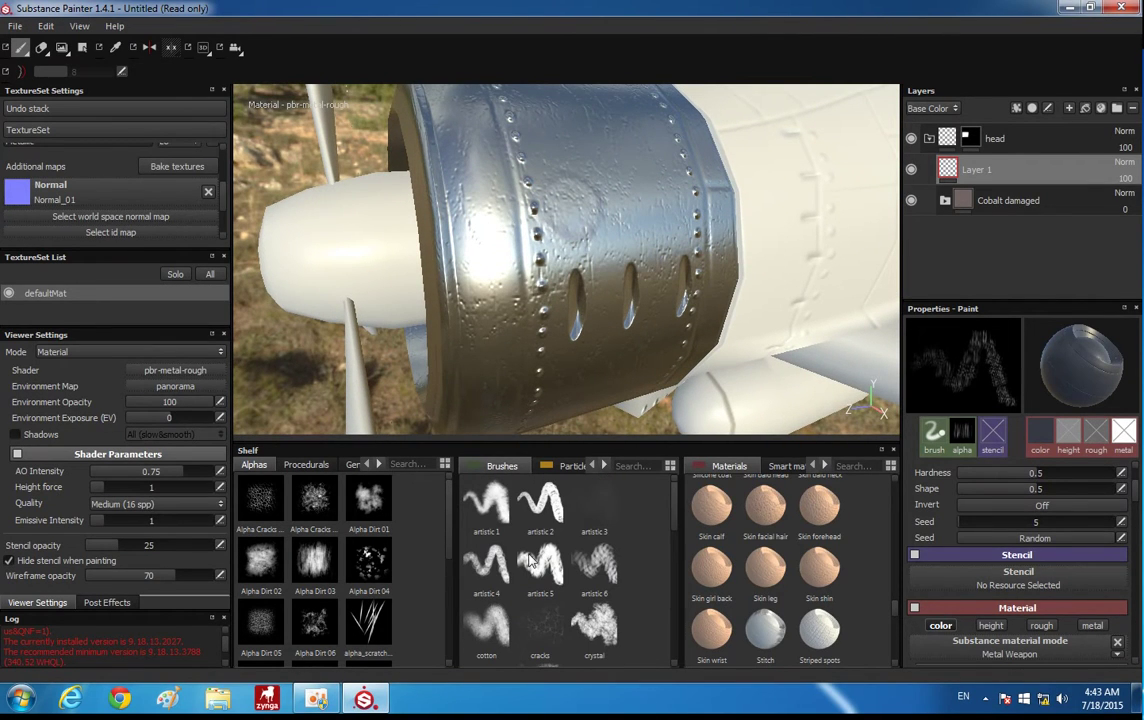
mouse_move(638, 350)
left_mouse_down("alt")
mouse_move(600, 294)
mouse_move(533, 235)
mouse_move(620, 265)
mouse_move(640, 395)
left_mouse_up("alt")
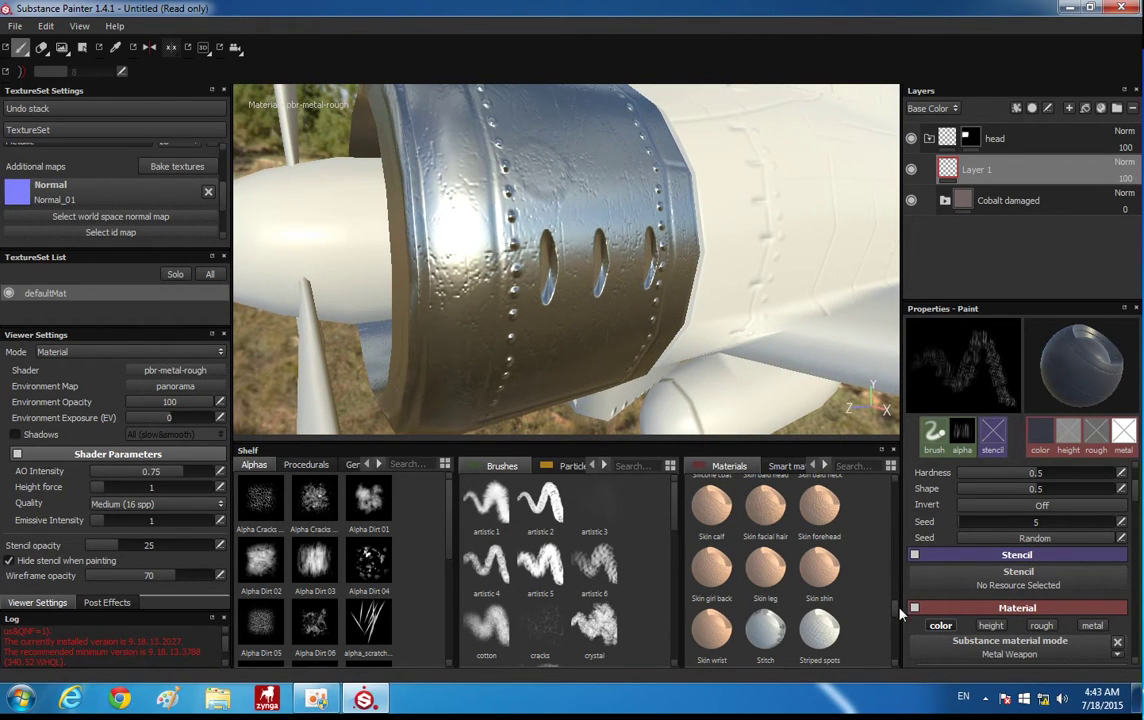
left_click(718, 335)
key("ctrl+z")
Load the Rust material for painting
left_click_drag(718, 335, 562, 228, "alt")
left_click_drag(893, 606, 893, 647)
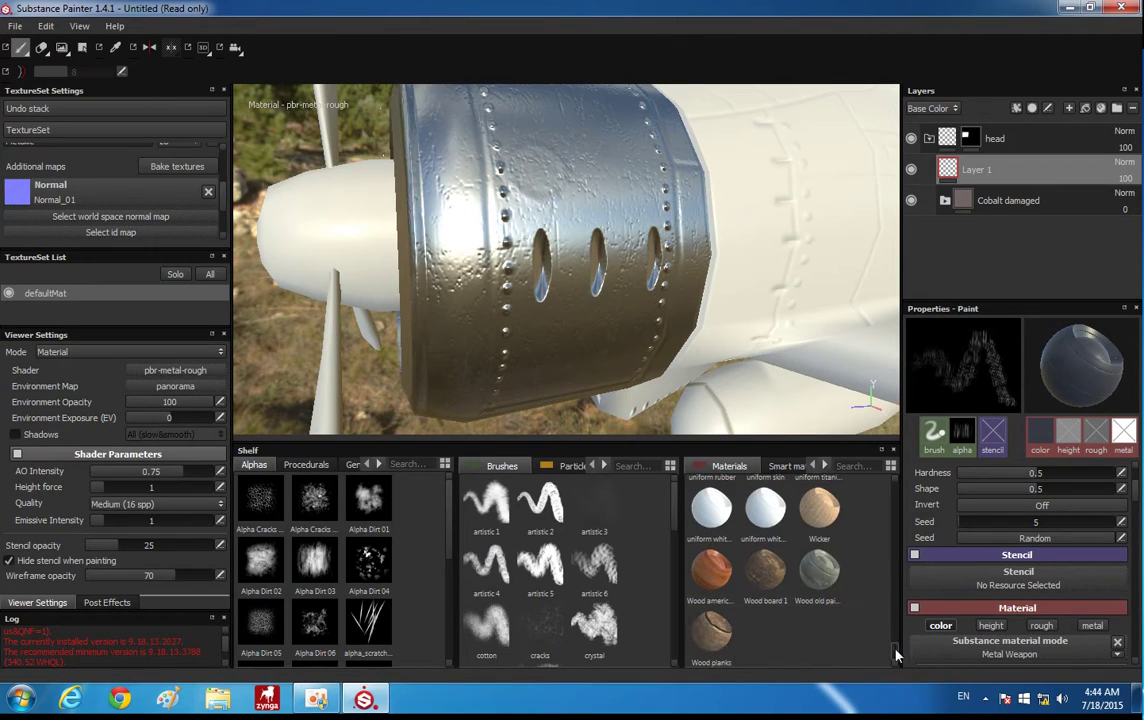
left_click_drag(895, 648, 906, 595)
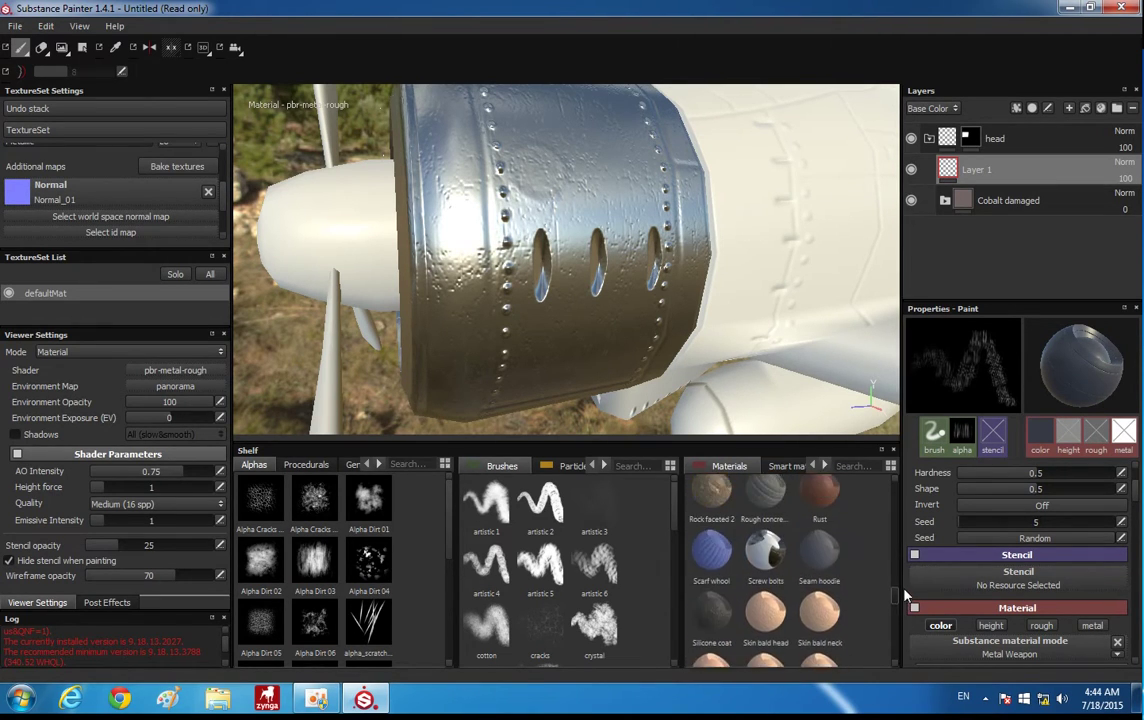
left_click(834, 548)
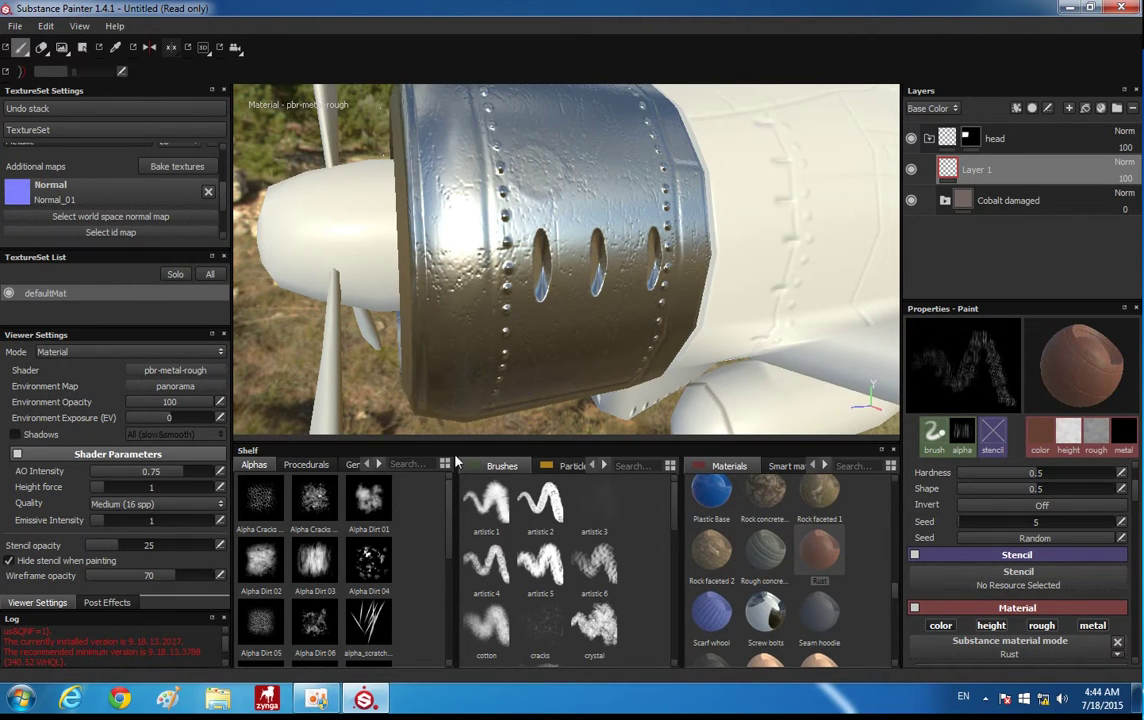
Spray heavy leaking rust particles over the cowling and shrink the particle brush to 0.16
left_click(565, 467)
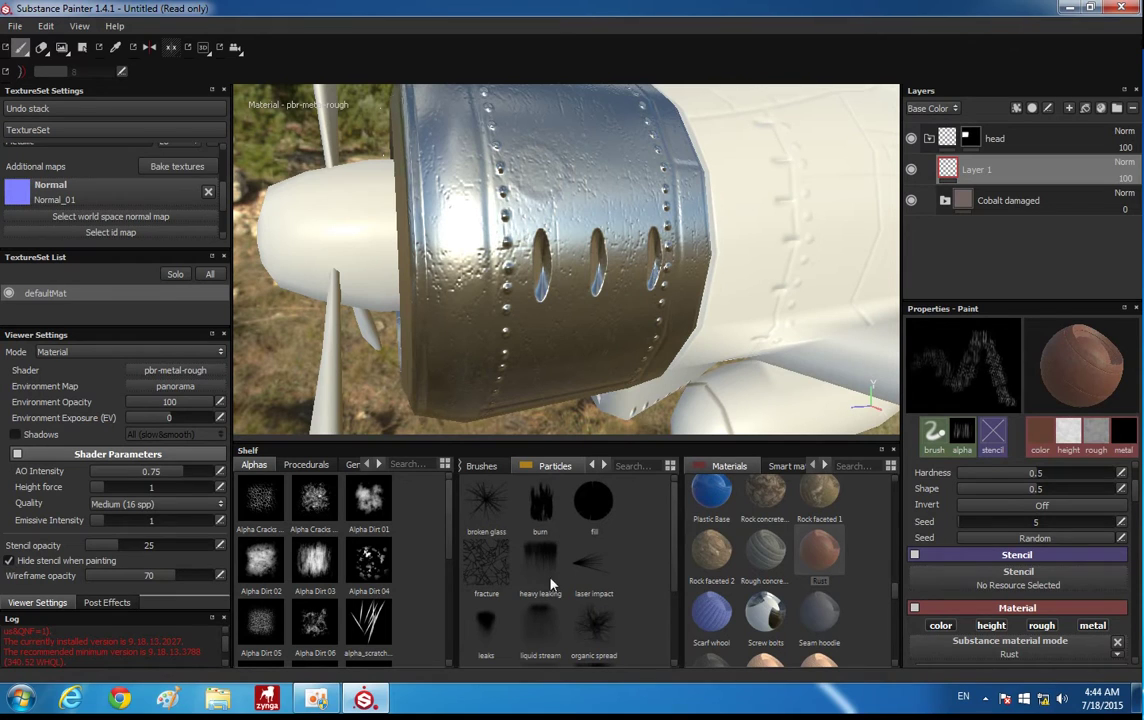
left_click(551, 584)
left_click_drag(466, 216, 630, 225)
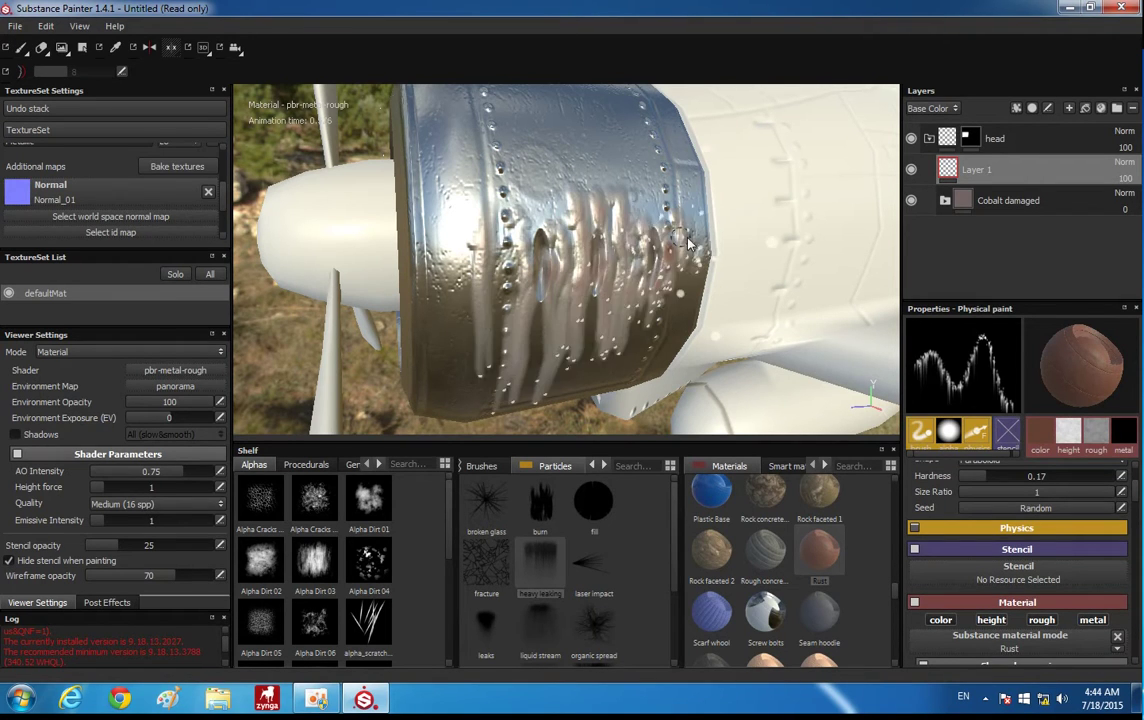
mouse_move(531, 311)
left_mouse_down("alt")
mouse_move(450, 305)
mouse_move(632, 255)
mouse_move(524, 343)
left_mouse_up("alt")
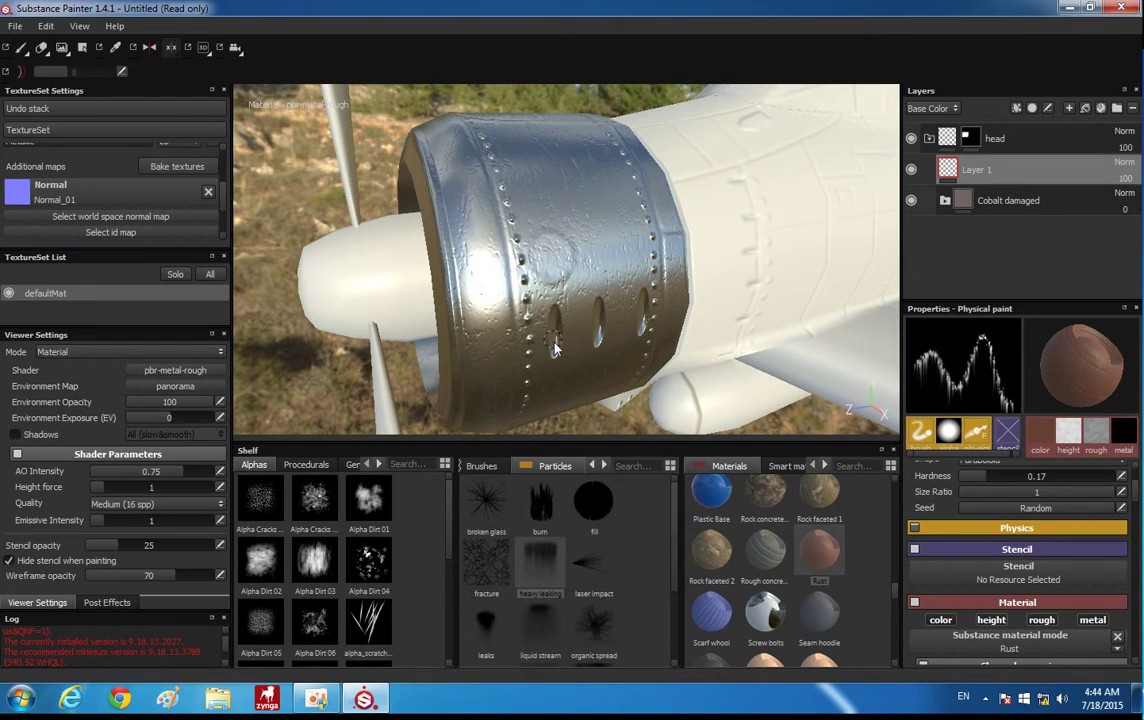
scroll(1023, 494, "up", 3)
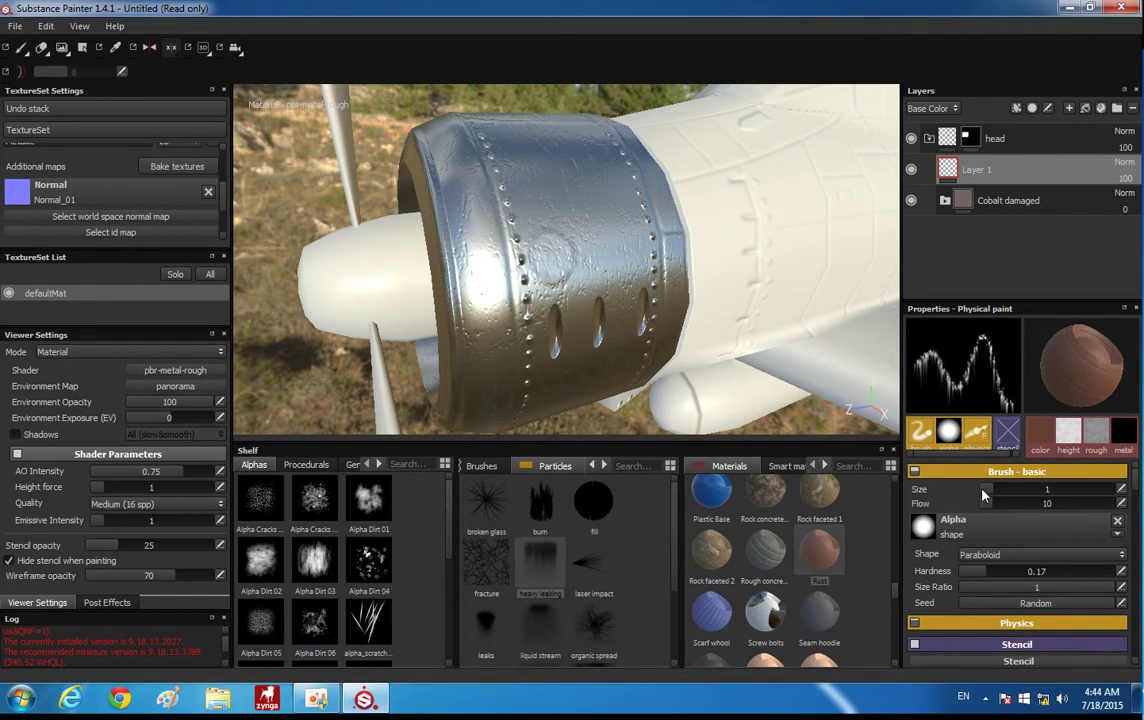
left_click_drag(982, 494, 984, 505)
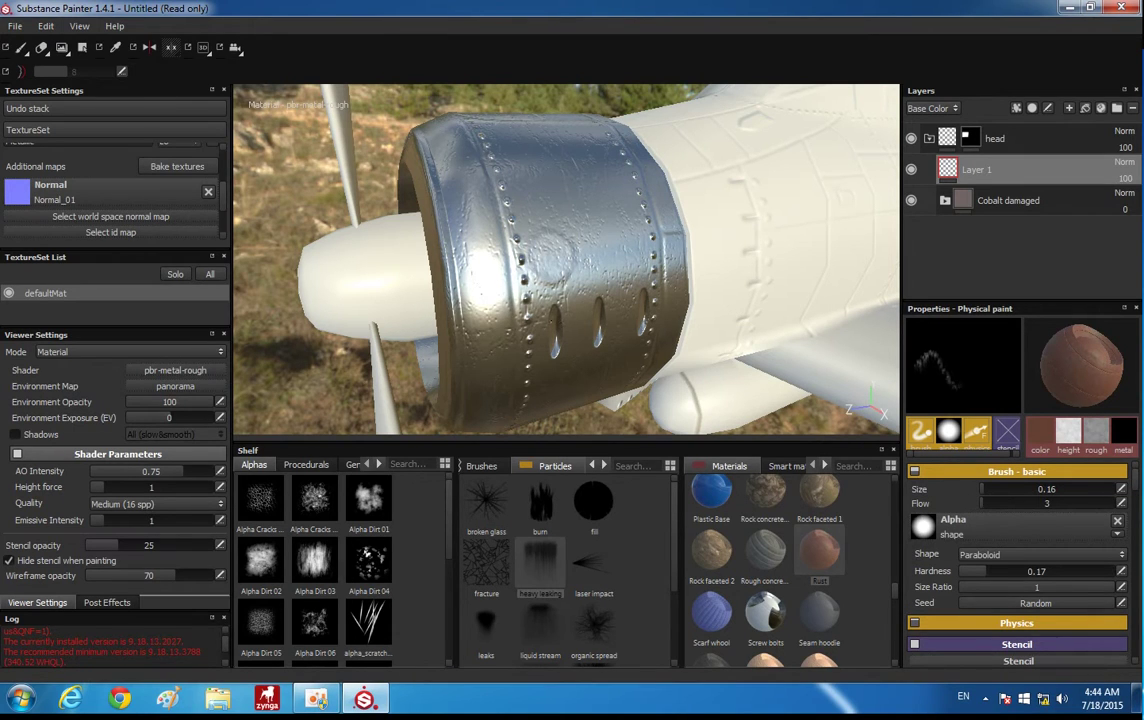
Test a laser impact particle patch on the cowl and undo it
left_click_drag(683, 334, 640, 330, "alt")
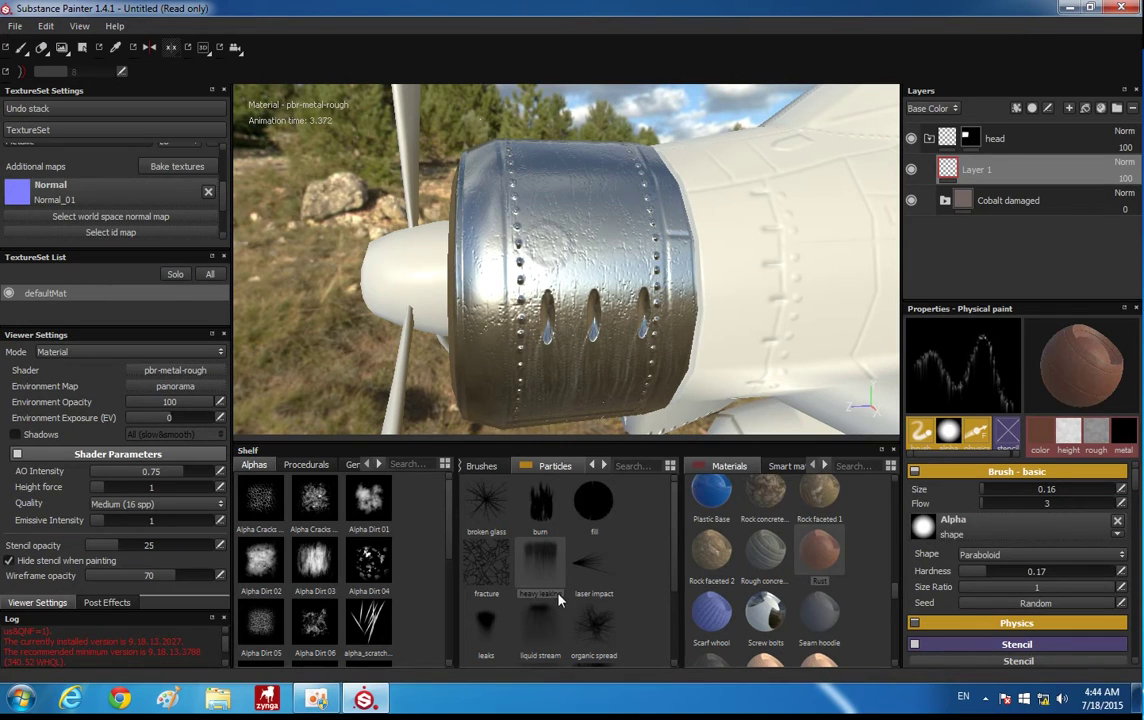
left_click(594, 565)
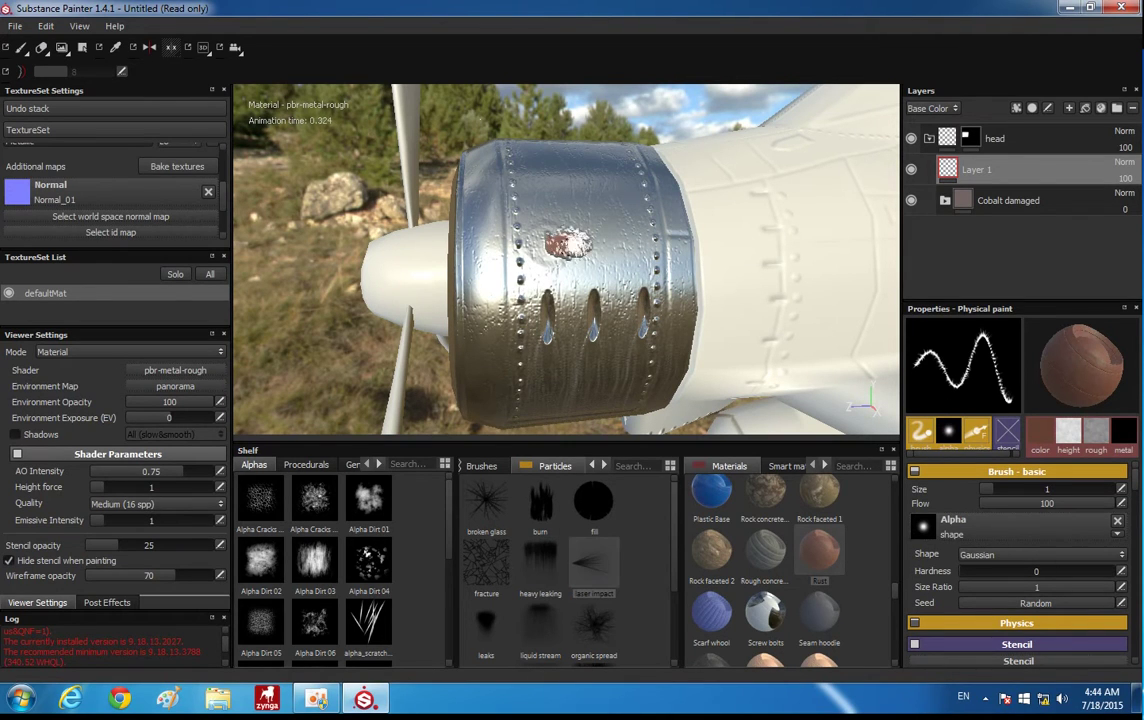
mouse_move(565, 243)
left_mouse_down("alt")
mouse_move(558, 255)
mouse_move(537, 239)
mouse_move(467, 283)
mouse_move(511, 294)
mouse_move(457, 263)
mouse_move(391, 266)
mouse_move(455, 263)
mouse_move(649, 203)
left_mouse_up("alt")
key("ctrl+z")
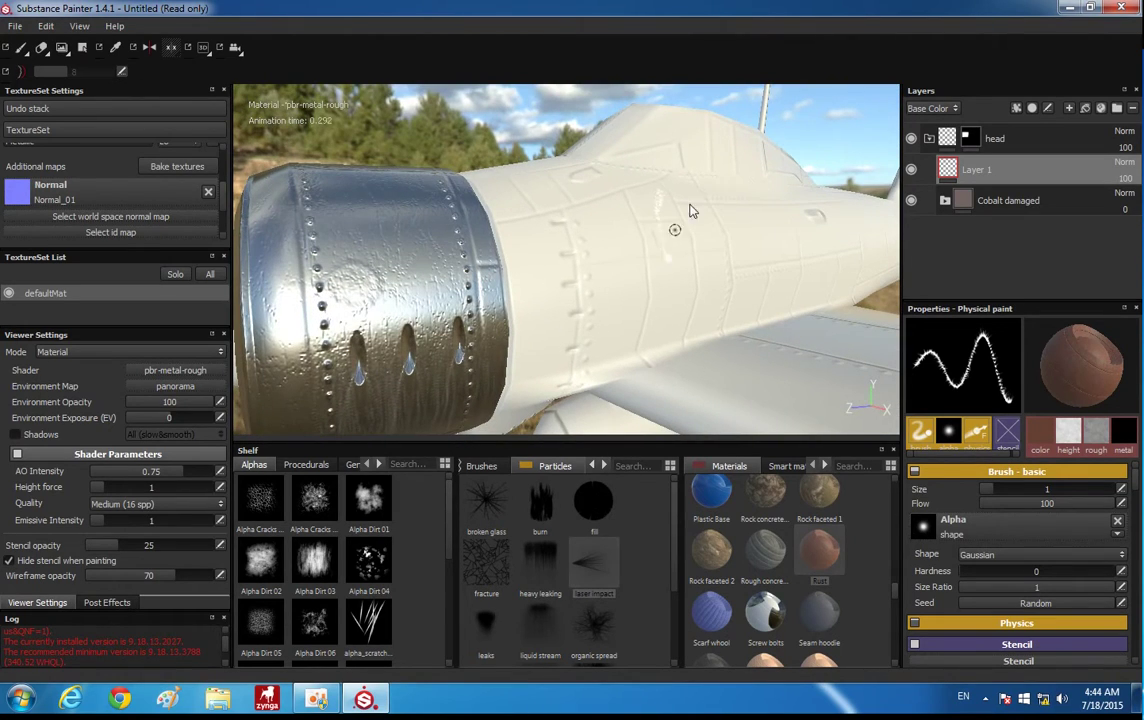
Try the burn particle preset on the cowl twice, undoing both sprays
mouse_move(746, 264)
left_mouse_down("alt")
mouse_move(677, 273)
mouse_move(572, 203)
mouse_move(595, 248)
mouse_move(509, 192)
mouse_move(485, 204)
mouse_move(502, 262)
mouse_move(620, 286)
mouse_move(460, 322)
mouse_move(488, 237)
mouse_move(561, 287)
mouse_move(554, 225)
mouse_move(570, 240)
left_mouse_up("alt")
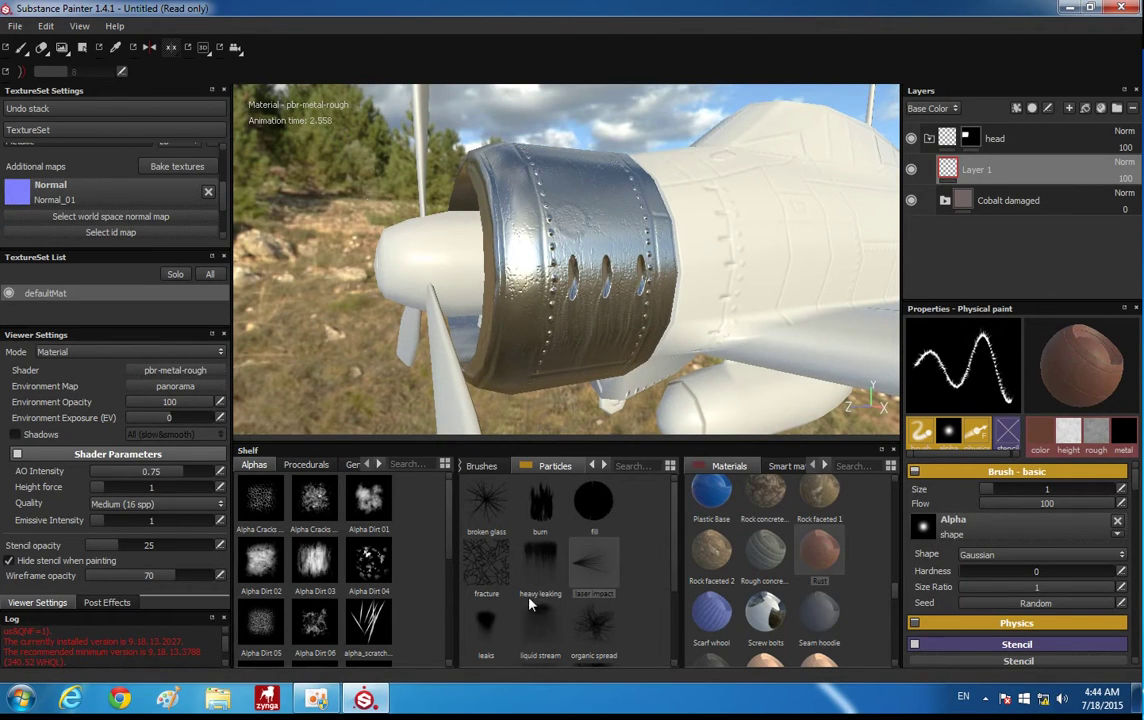
left_click(540, 505)
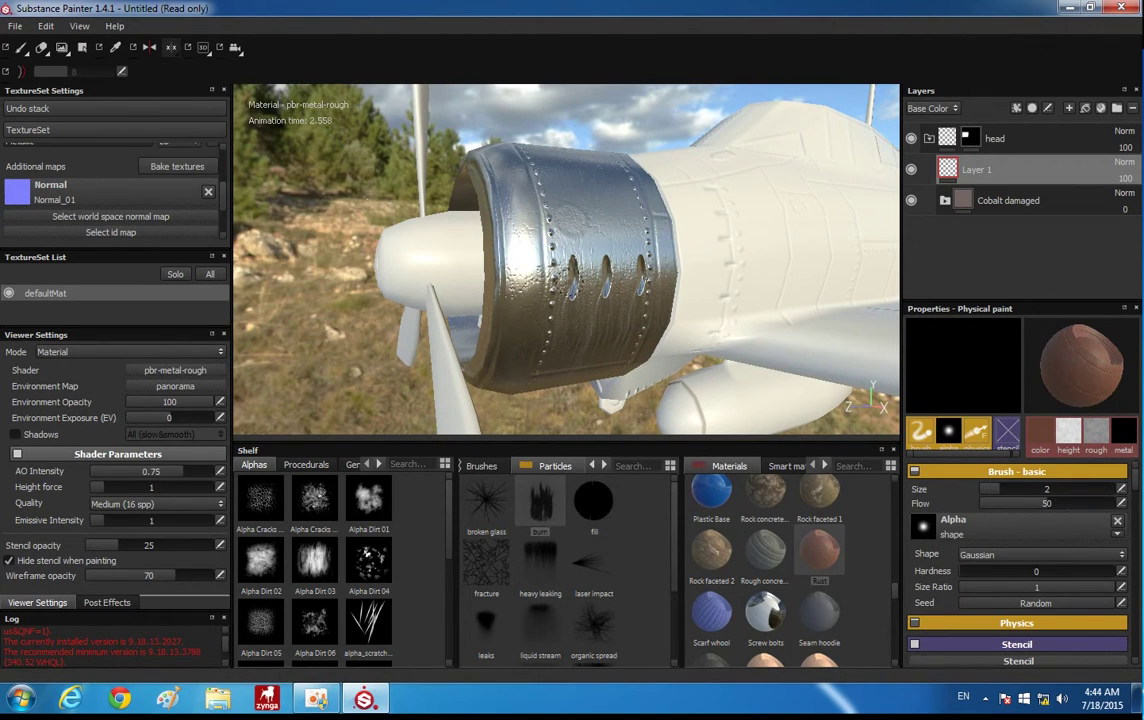
left_click(600, 258)
mouse_move(650, 268)
left_mouse_down("alt")
mouse_move(664, 288)
mouse_move(541, 281)
mouse_move(675, 287)
left_mouse_up("alt")
key("ctrl+z")
left_click(670, 268)
key("ctrl+z")
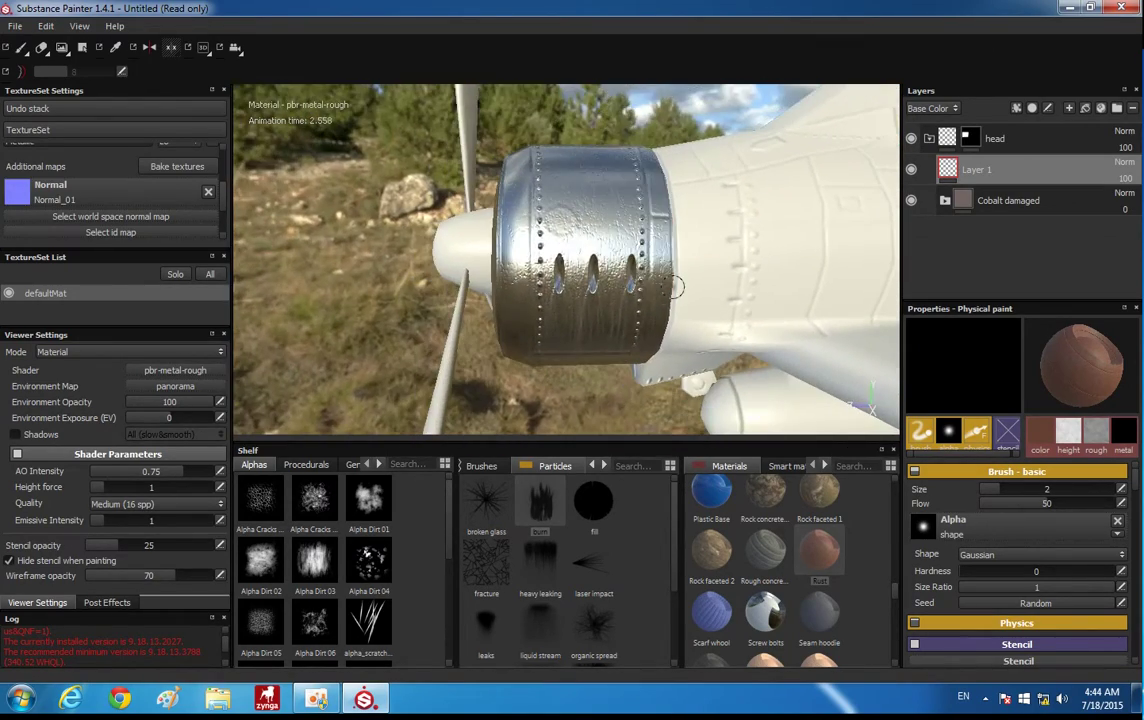
Paint rough scratches on the lower cowl with the scratches 4 brush
left_click(500, 472)
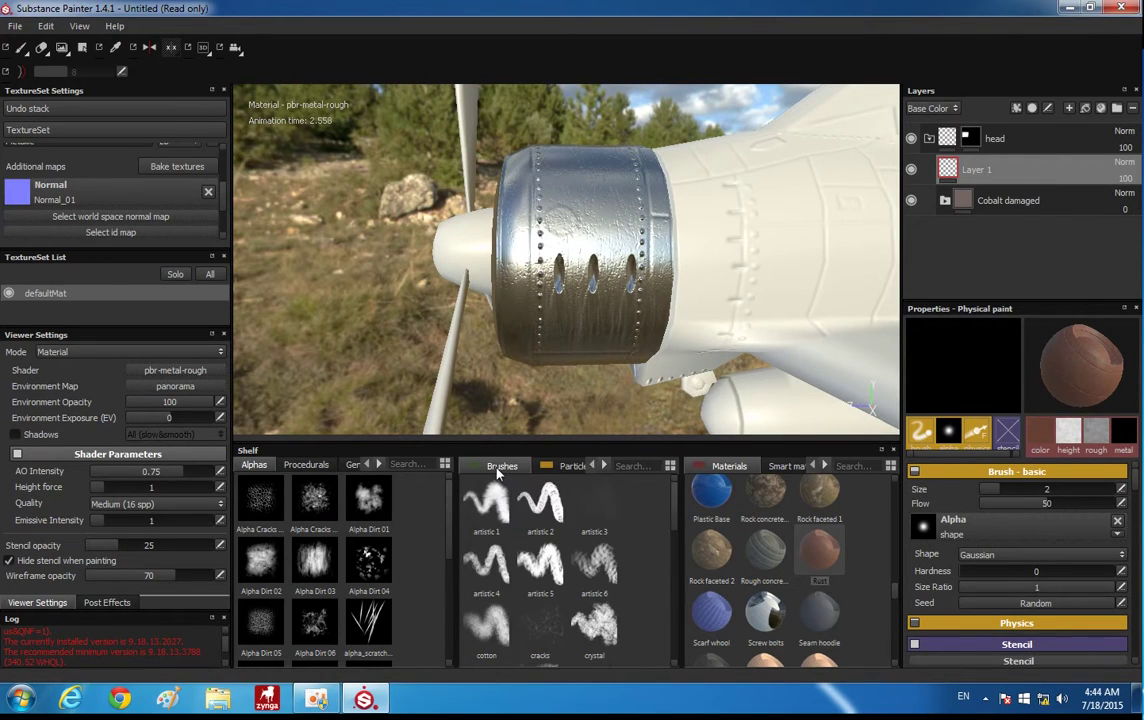
scroll(577, 598, "down", 3)
scroll(577, 598, "down", 3)
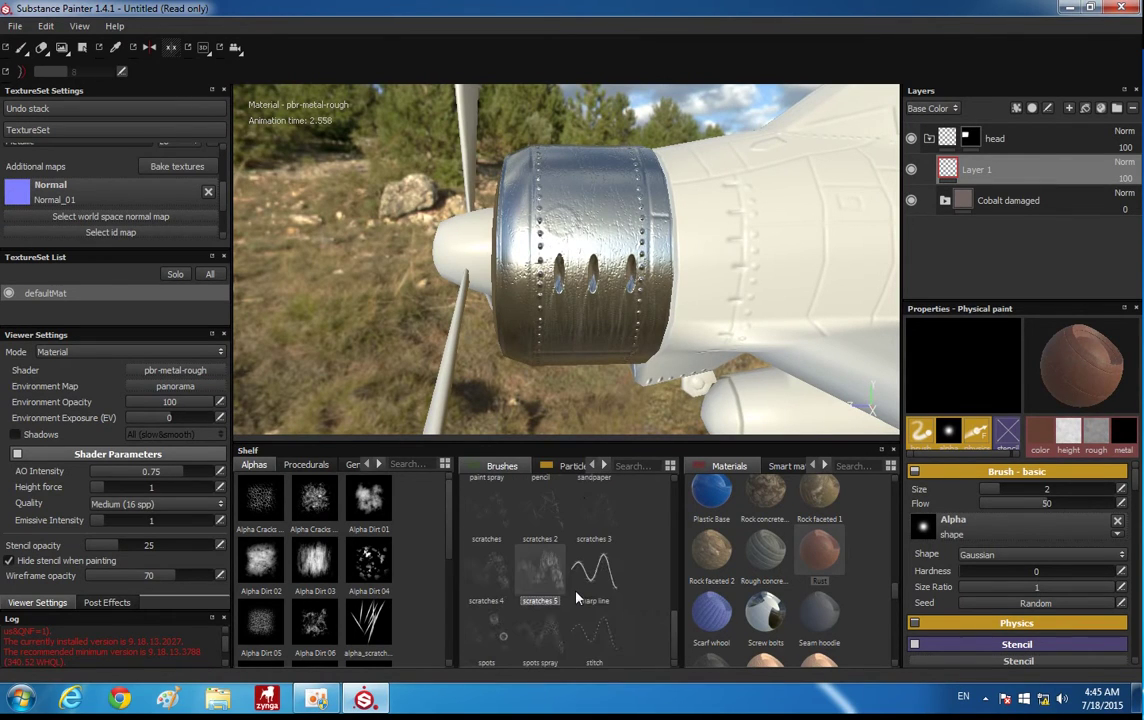
left_click(486, 570)
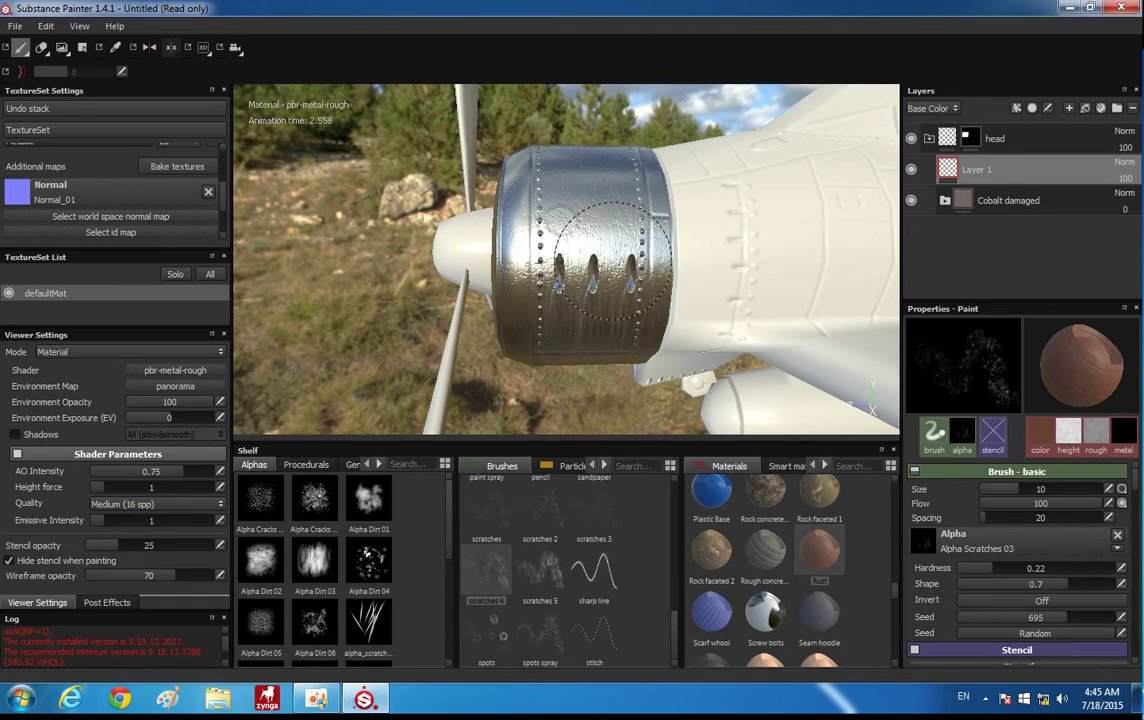
mouse_move(580, 262)
left_mouse_down("alt")
mouse_move(617, 258)
mouse_move(610, 275)
mouse_move(672, 283)
mouse_move(600, 330)
left_mouse_up("alt")
Test crack patterns on the metal cowl with the cracks brush, then undo them
scroll(545, 590, "down", 3)
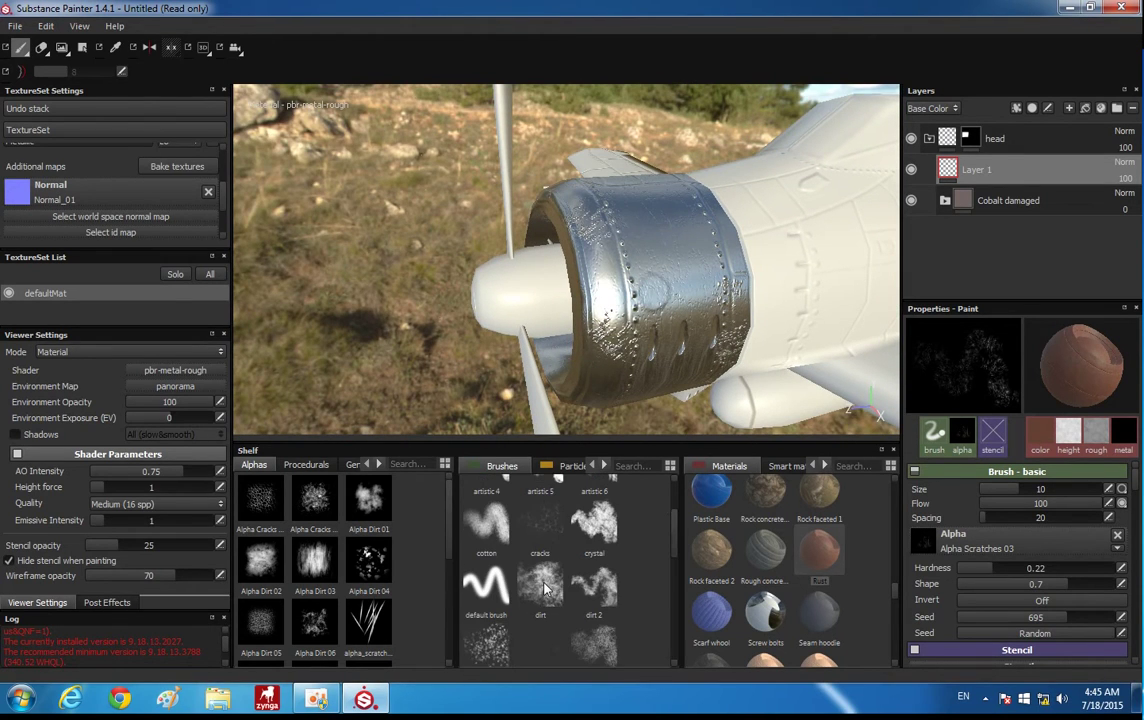
scroll(545, 590, "up", 2)
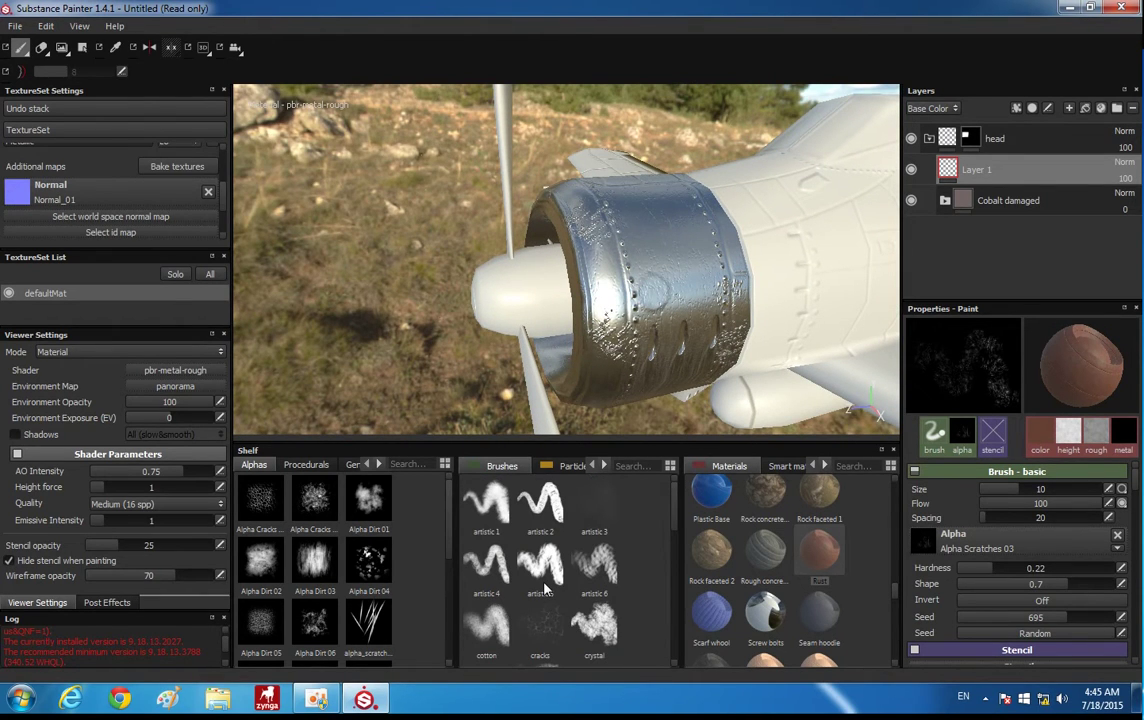
left_click(540, 625)
left_click_drag(600, 260, 790, 340)
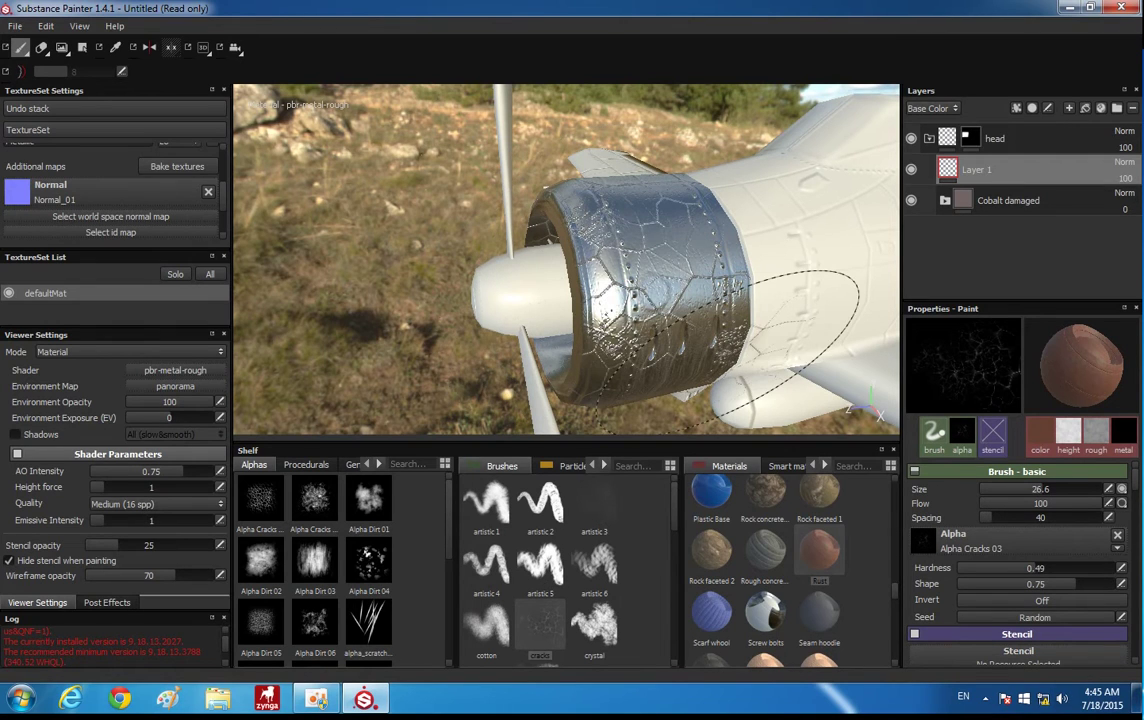
key("ctrl+z")
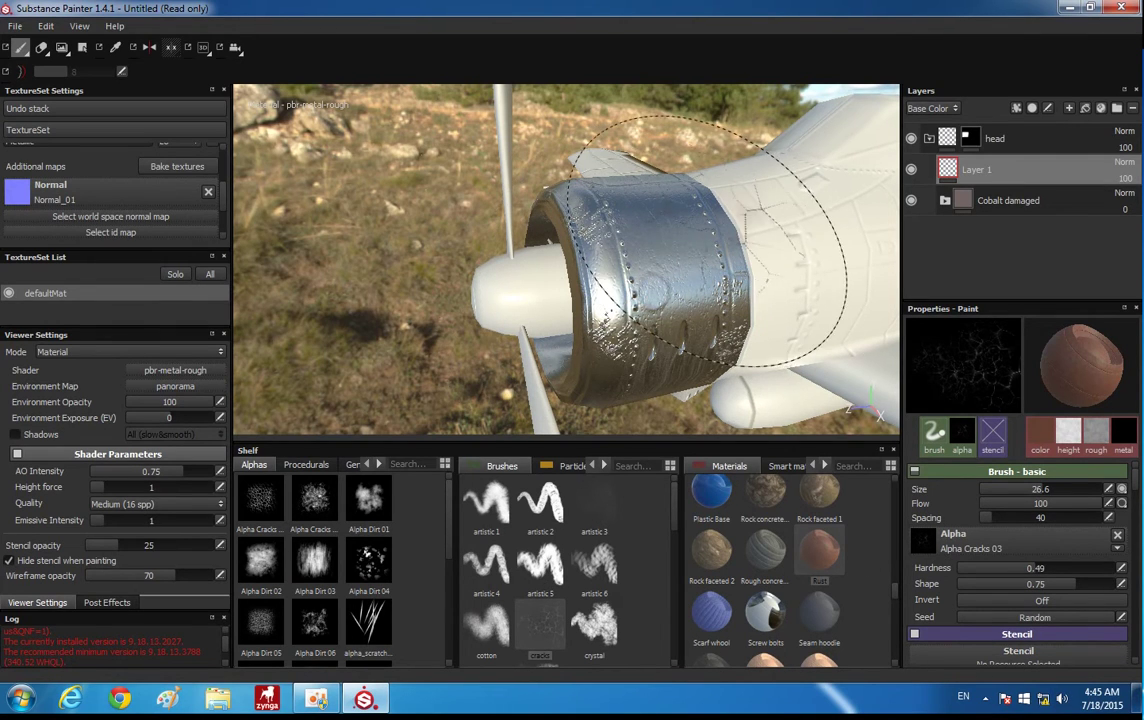
mouse_move(700, 250)
left_mouse_down("alt")
mouse_move(612, 209)
mouse_move(673, 171)
mouse_move(680, 220)
mouse_move(668, 226)
left_mouse_up("alt")
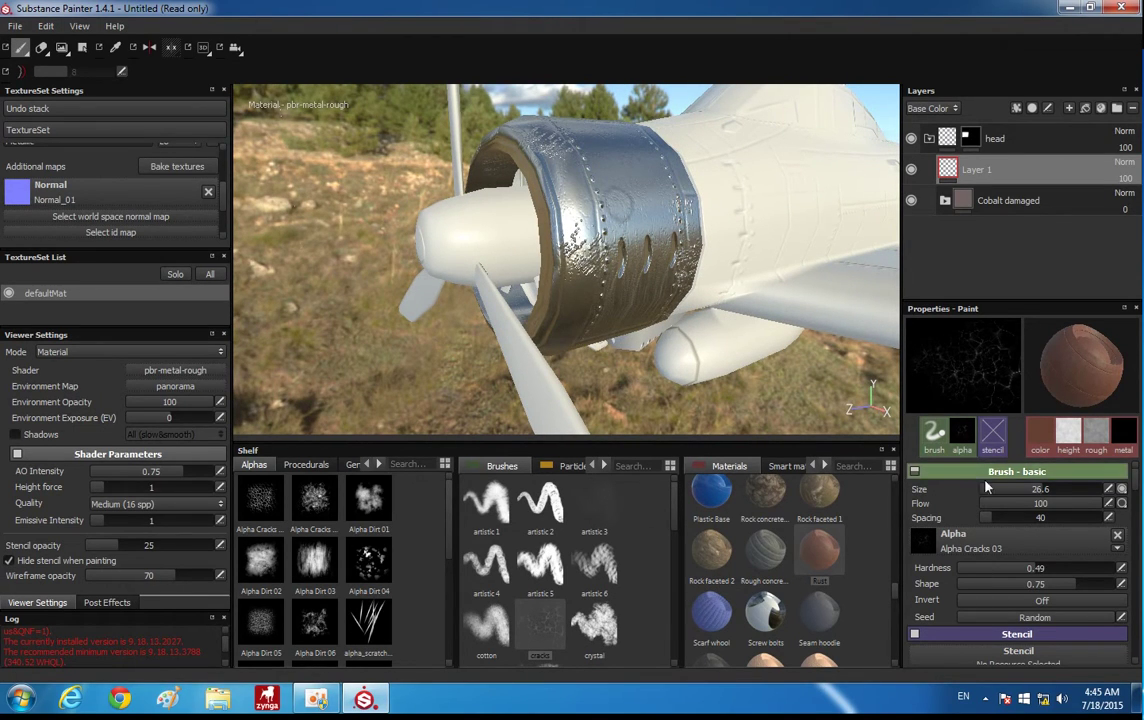
scroll(979, 573, "down", 3)
Choose uniform copper as the paint material
scroll(779, 556, "down", 2)
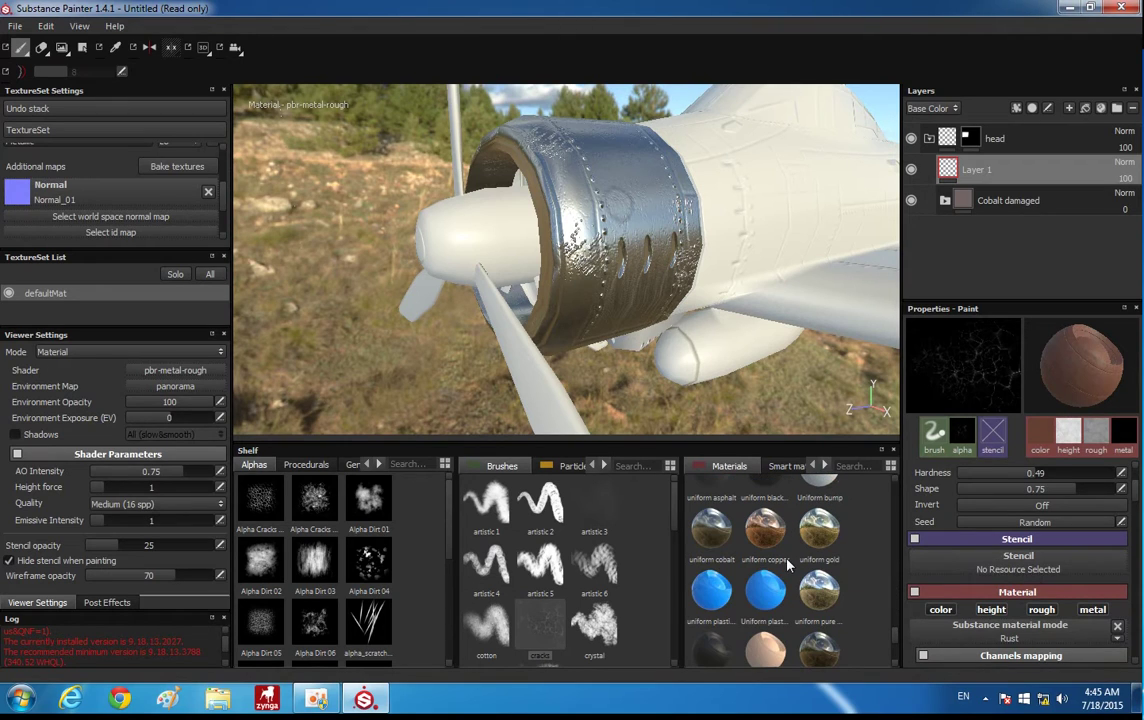
scroll(785, 556, "down", 2)
scroll(790, 556, "down", 1)
left_click(765, 528)
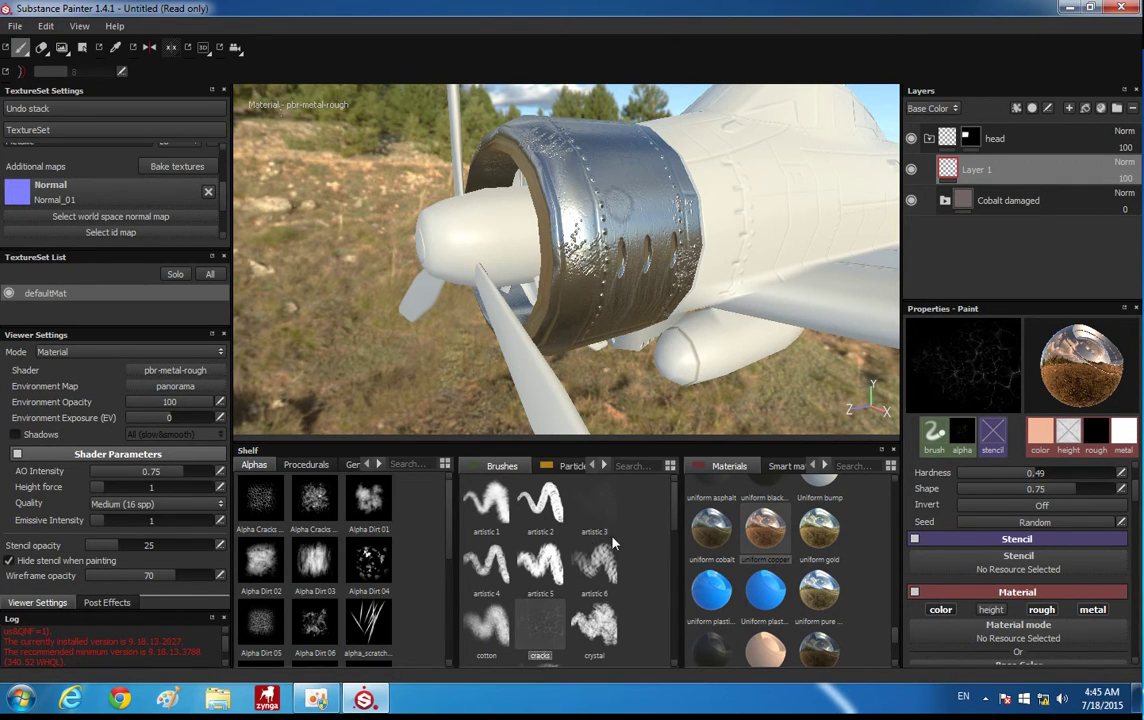
Select the default round brush and set its hardness to 1
scroll(614, 543, "down", 5)
scroll(617, 548, "up", 5)
scroll(613, 545, "down", 1)
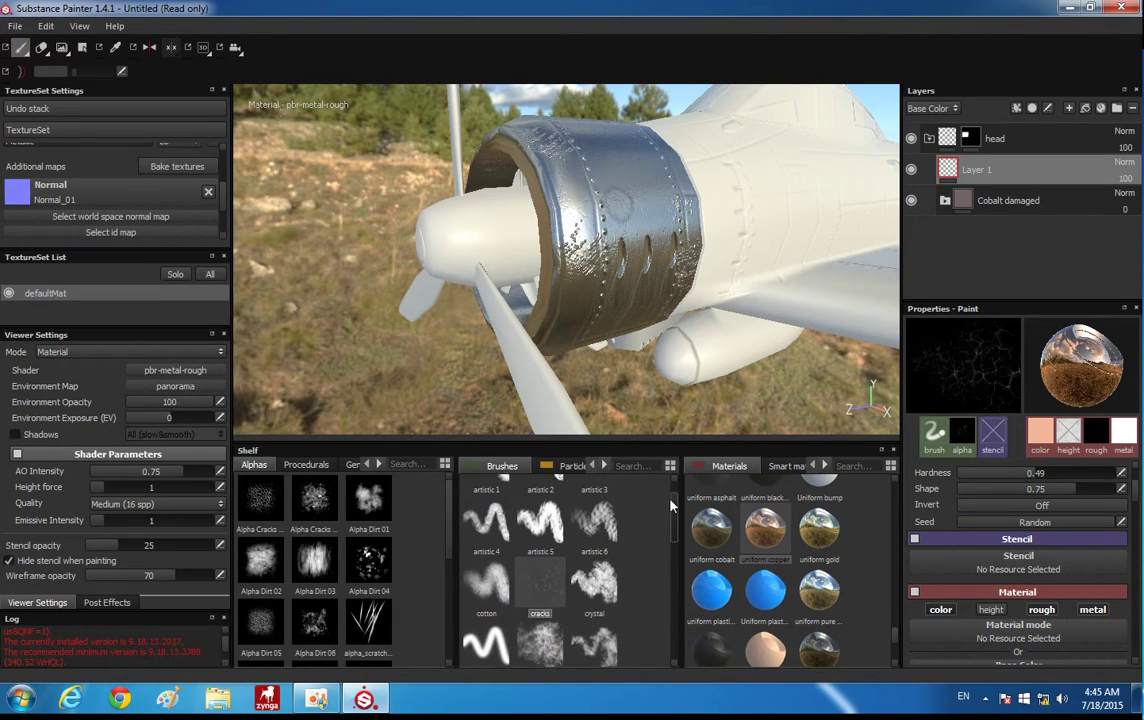
scroll(600, 540, "down", 1)
left_click(486, 588)
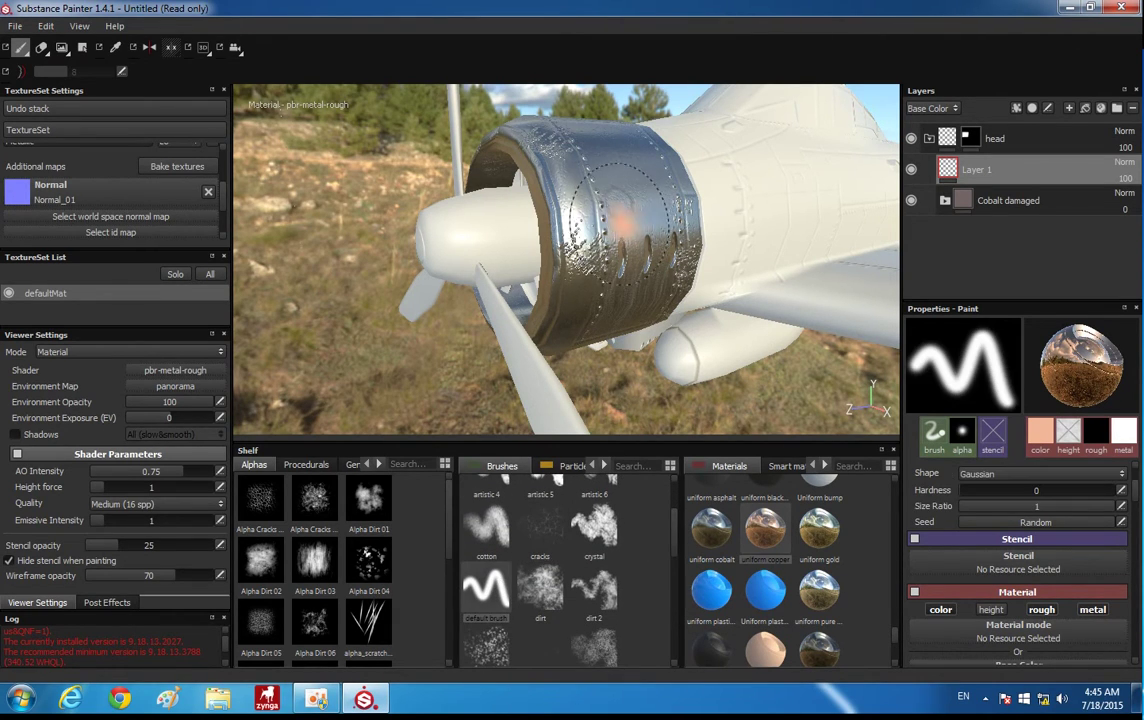
left_click_drag(617, 223, 613, 268, "alt")
scroll(985, 545, "down", 3)
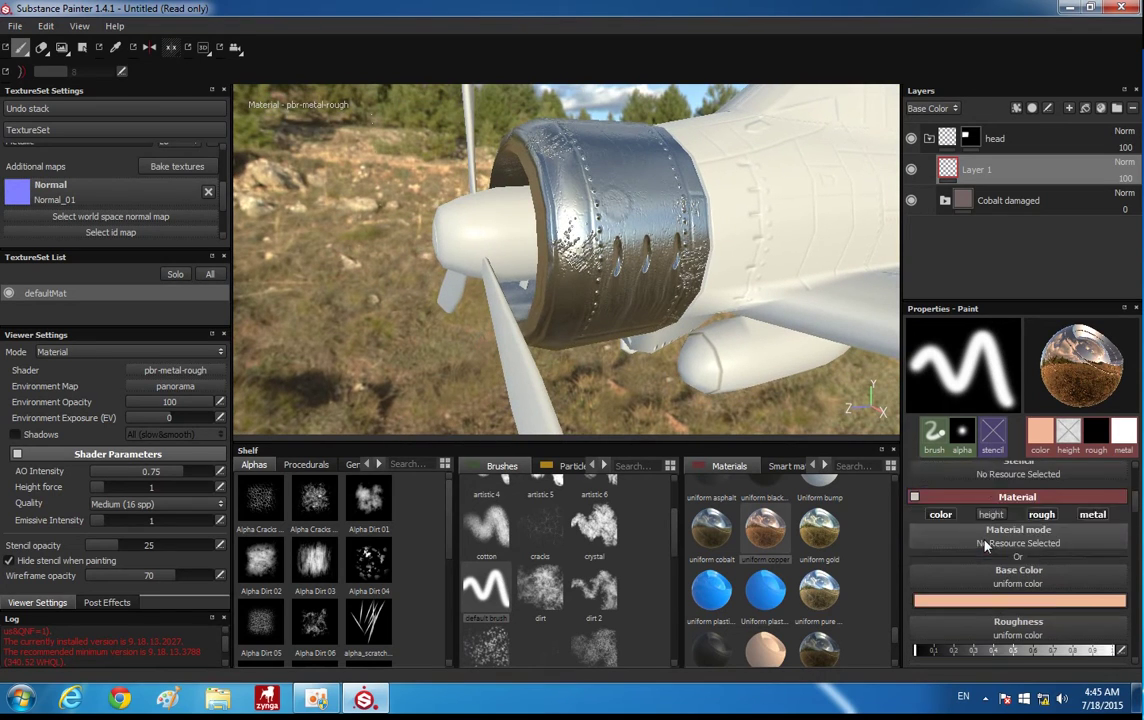
scroll(985, 545, "down", 1)
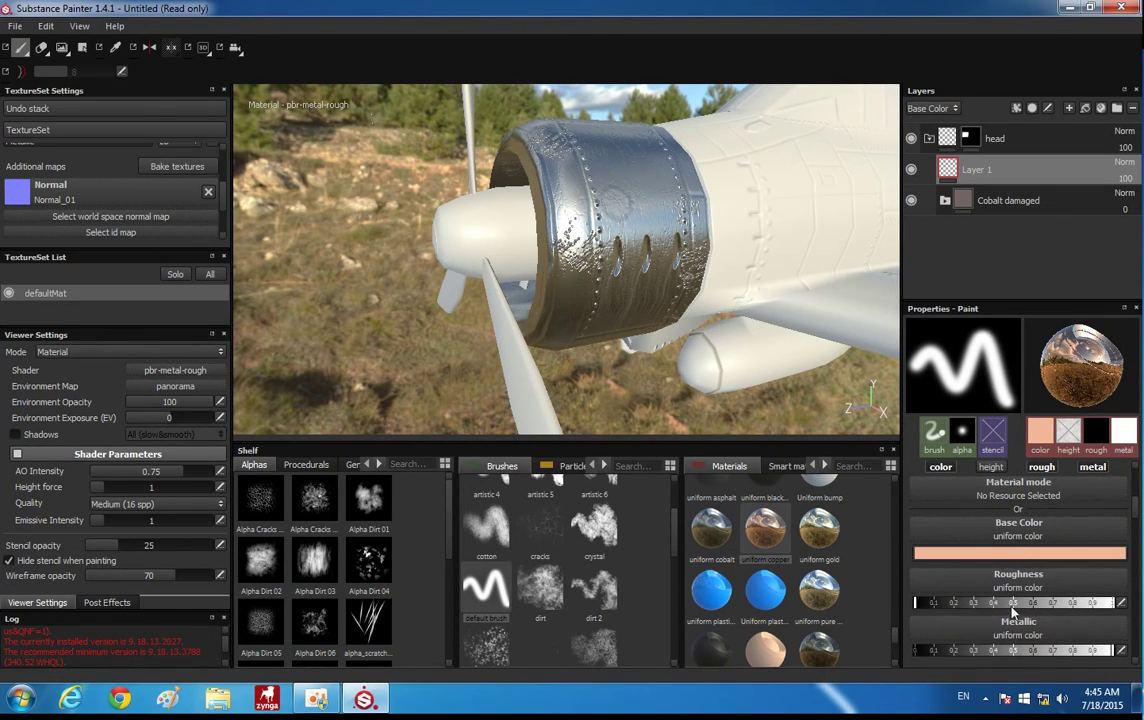
scroll(1013, 611, "down", 1)
scroll(1030, 570, "up", 2)
scroll(1045, 555, "down", 3)
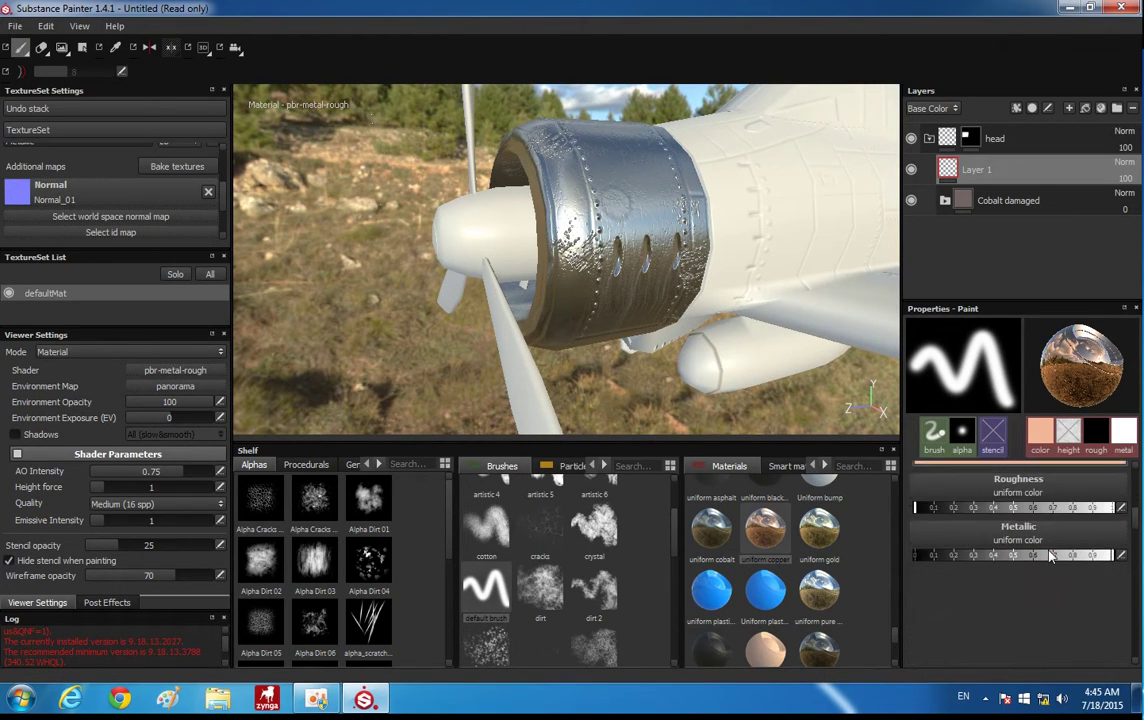
scroll(1045, 550, "up", 3)
scroll(1000, 505, "up", 2)
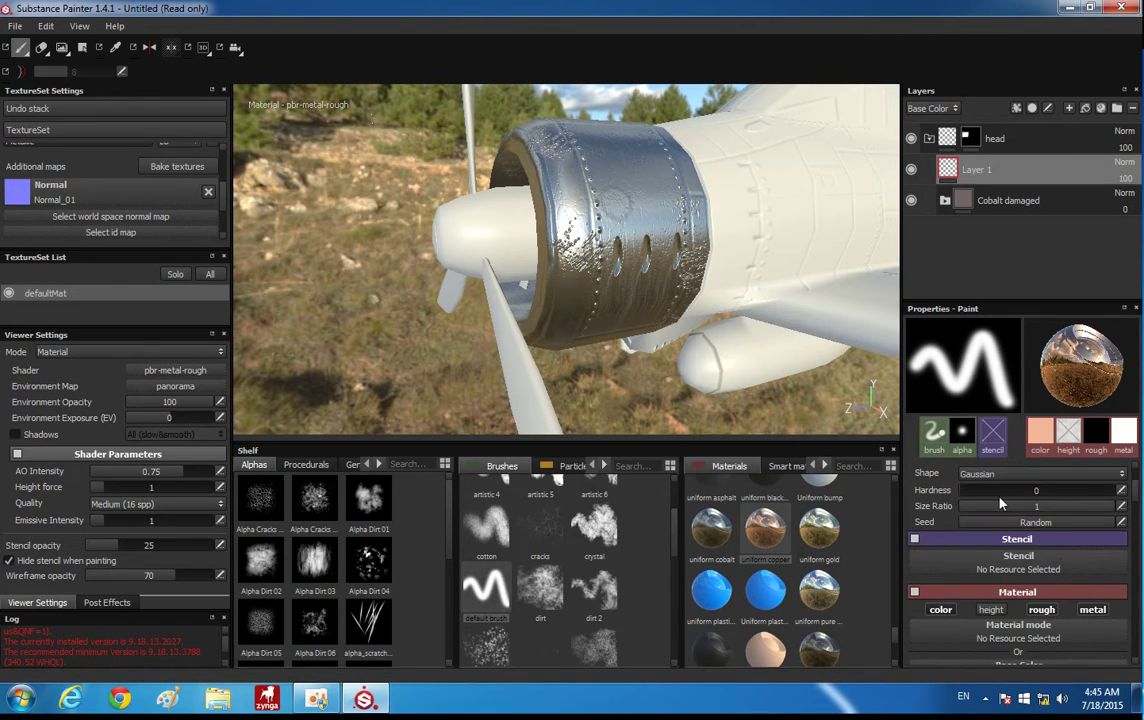
left_click_drag(1008, 491, 1118, 491)
left_click(640, 180)
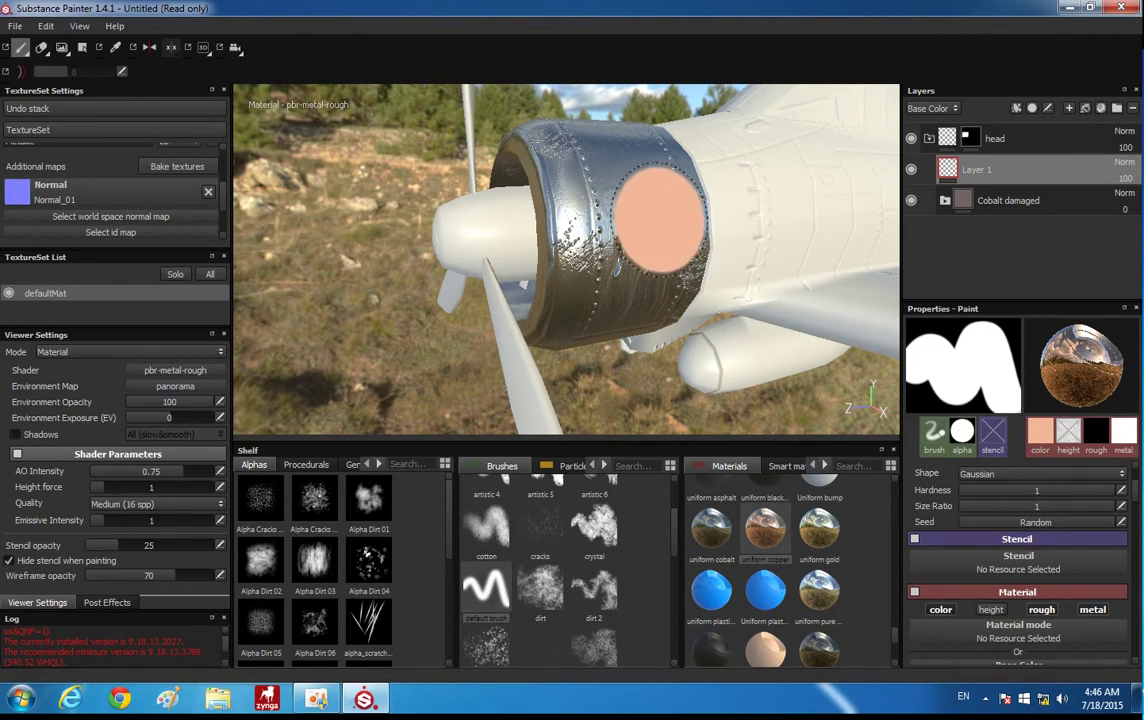
Orbit to the cowling's side and shrink the brush to a small dot
left_click_drag(640, 180, 600, 300, "alt")
left_click_drag(618, 388, 652, 296, "alt")
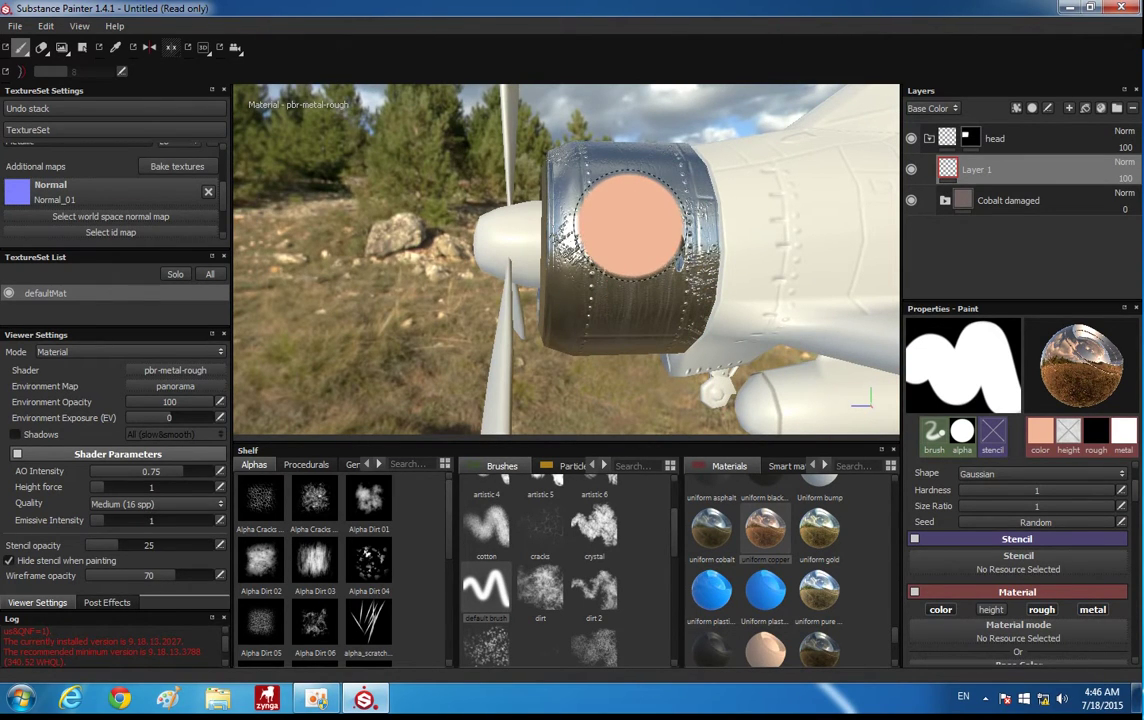
right_click_drag(630, 225, 632, 252, "ctrl")
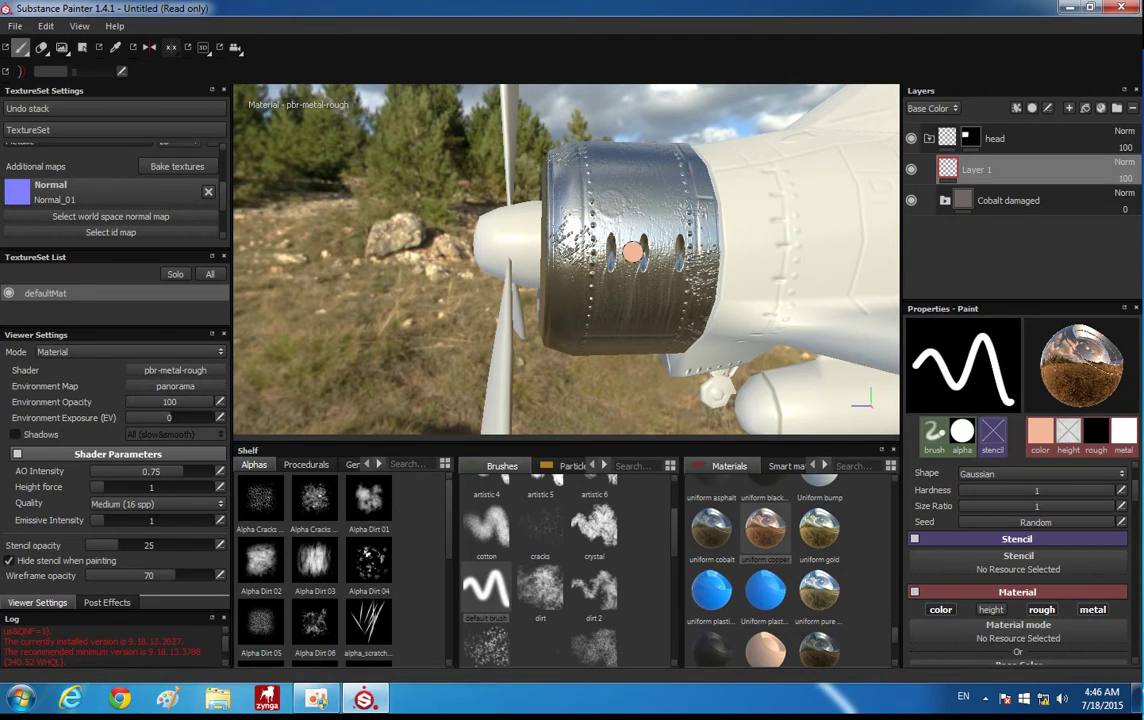
Show the UV view beside the 3D view, zoom in, and enlarge the brush
key("F1")
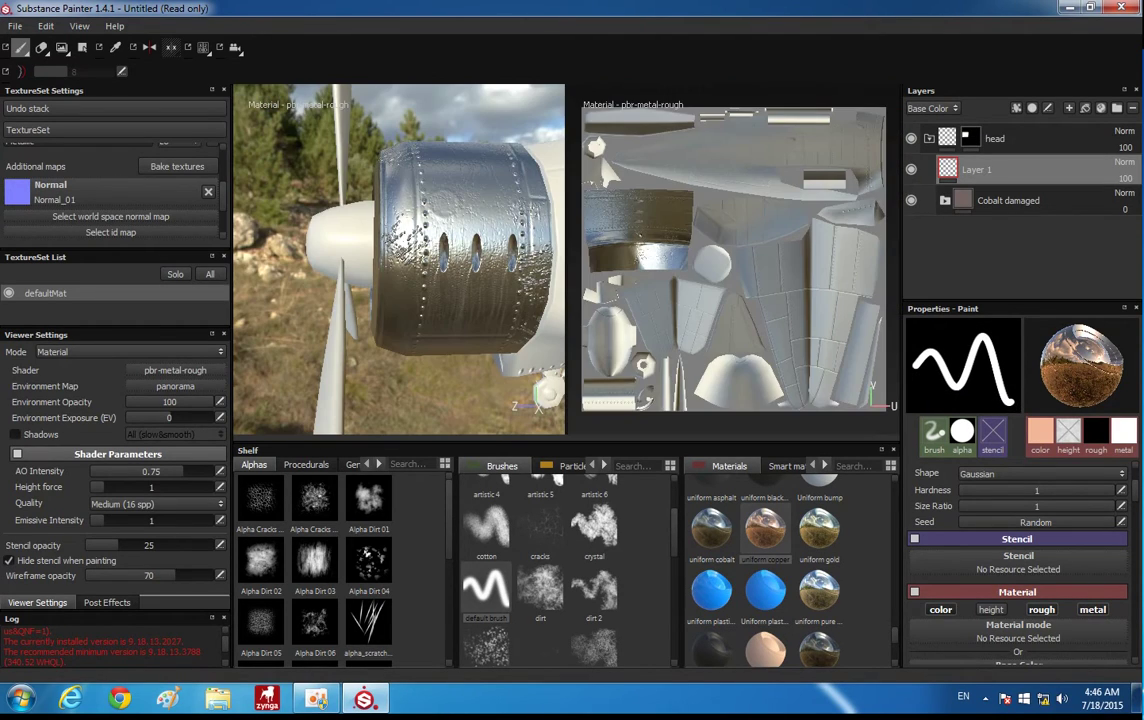
scroll(660, 225, "up", 3)
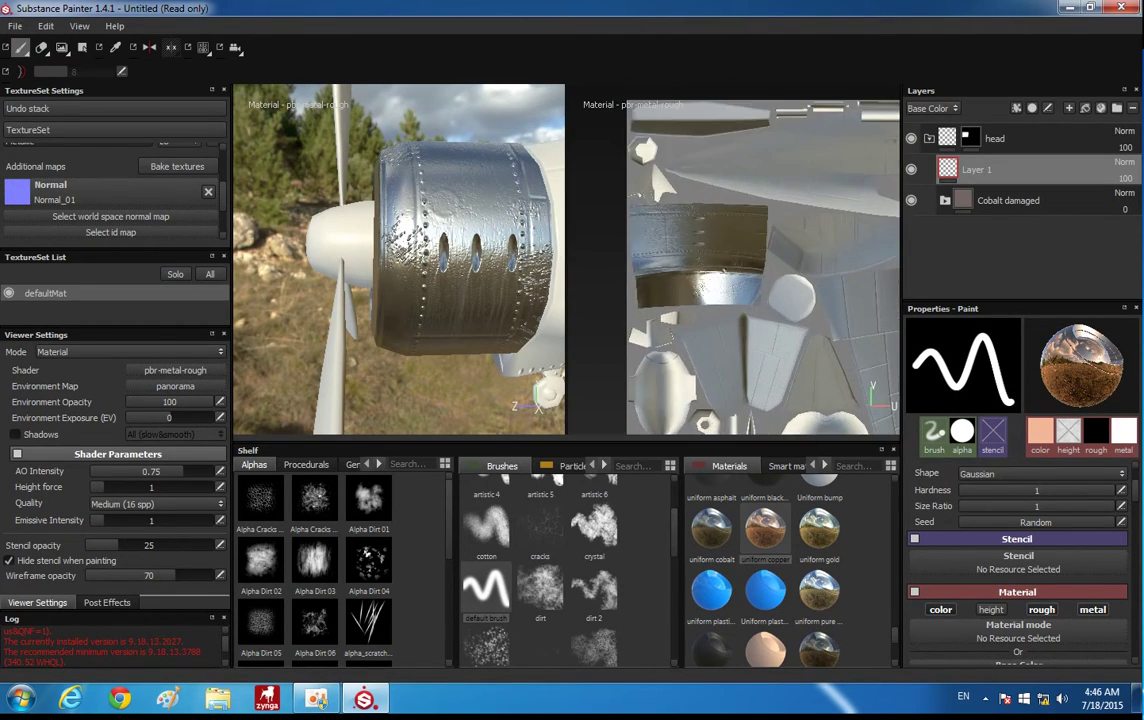
scroll(730, 258, "up", 2)
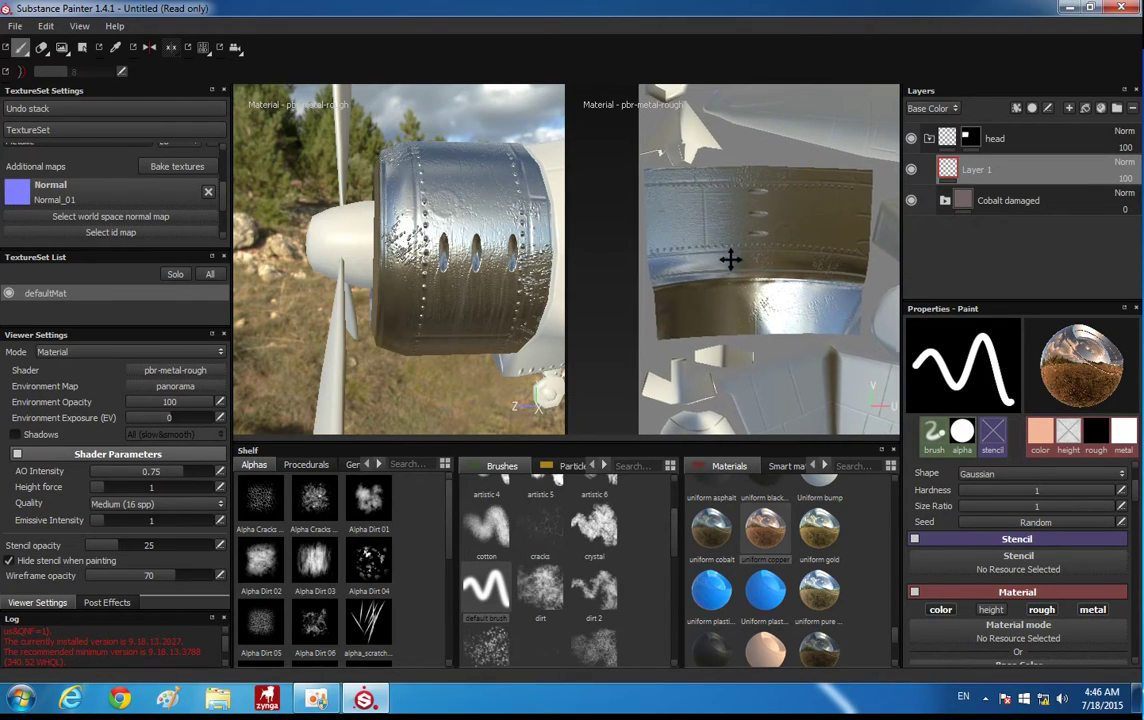
scroll(730, 258, "up", 1)
key("bracketright")
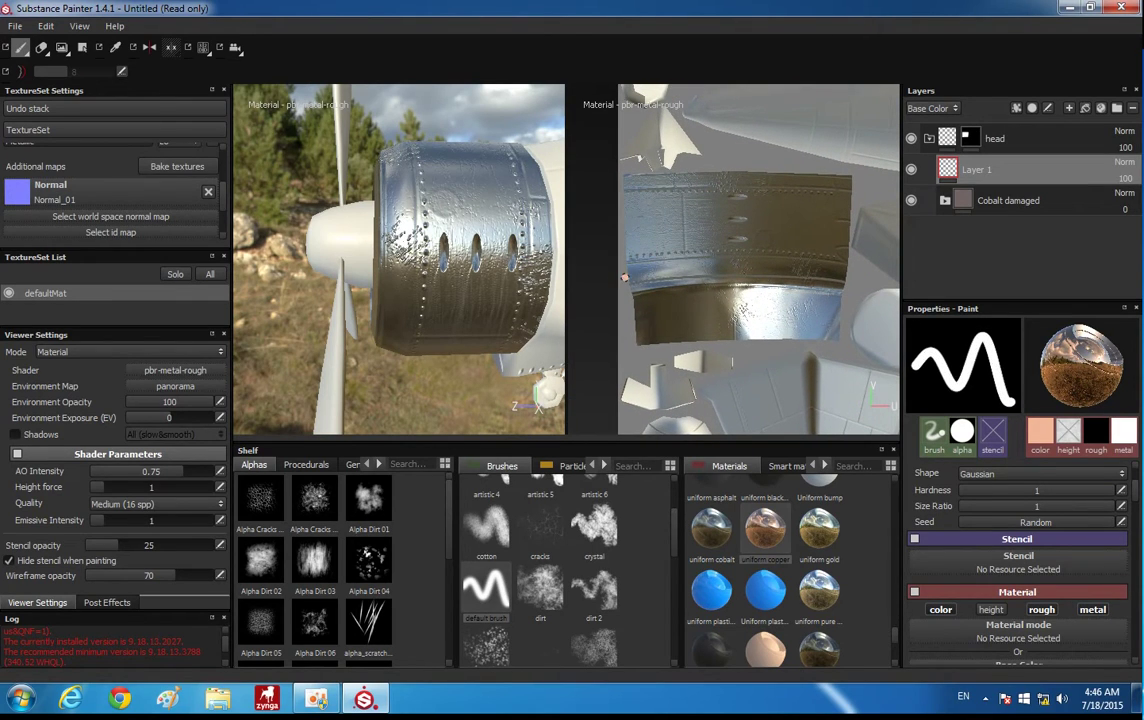
key("bracketright")
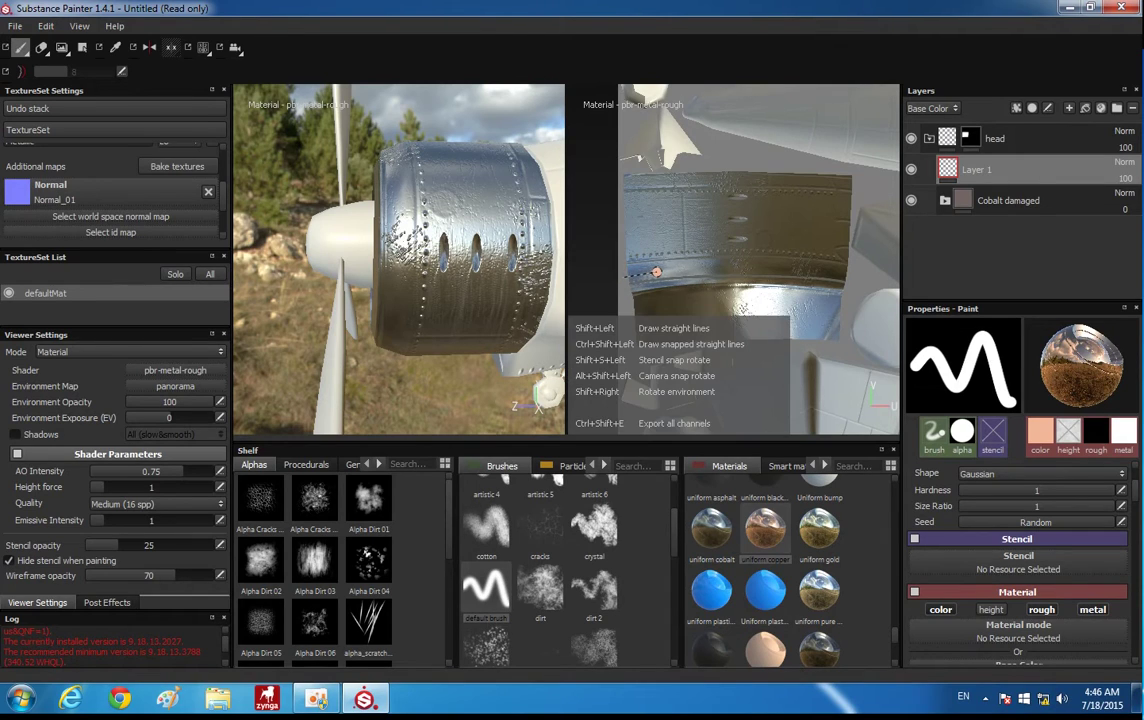
Test straight copper strokes across the cowling band, undo them, and paint the colour channel only
left_click(681, 267, "shift")
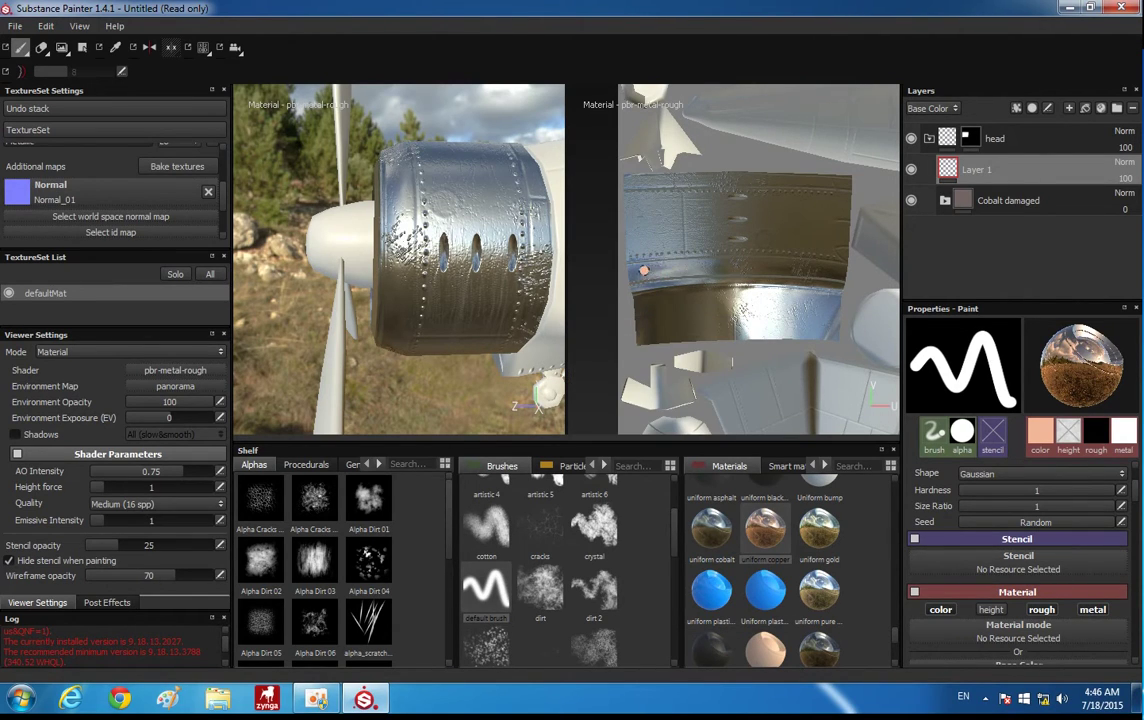
left_click(750, 275, "shift")
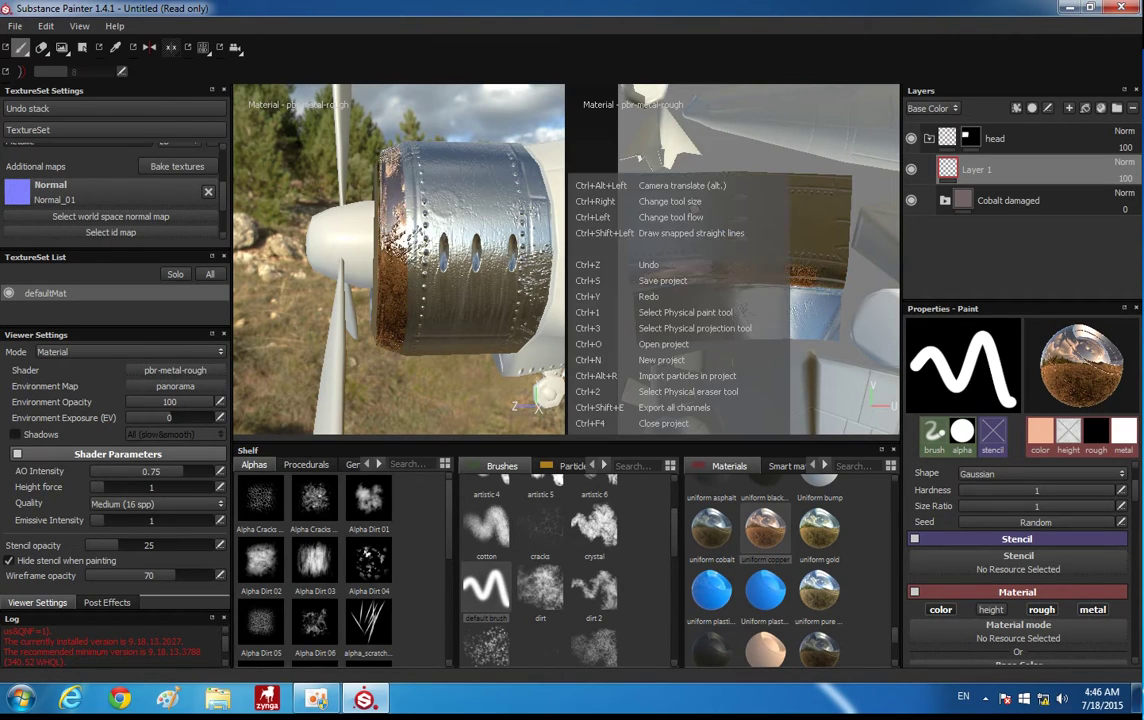
key("ctrl+z")
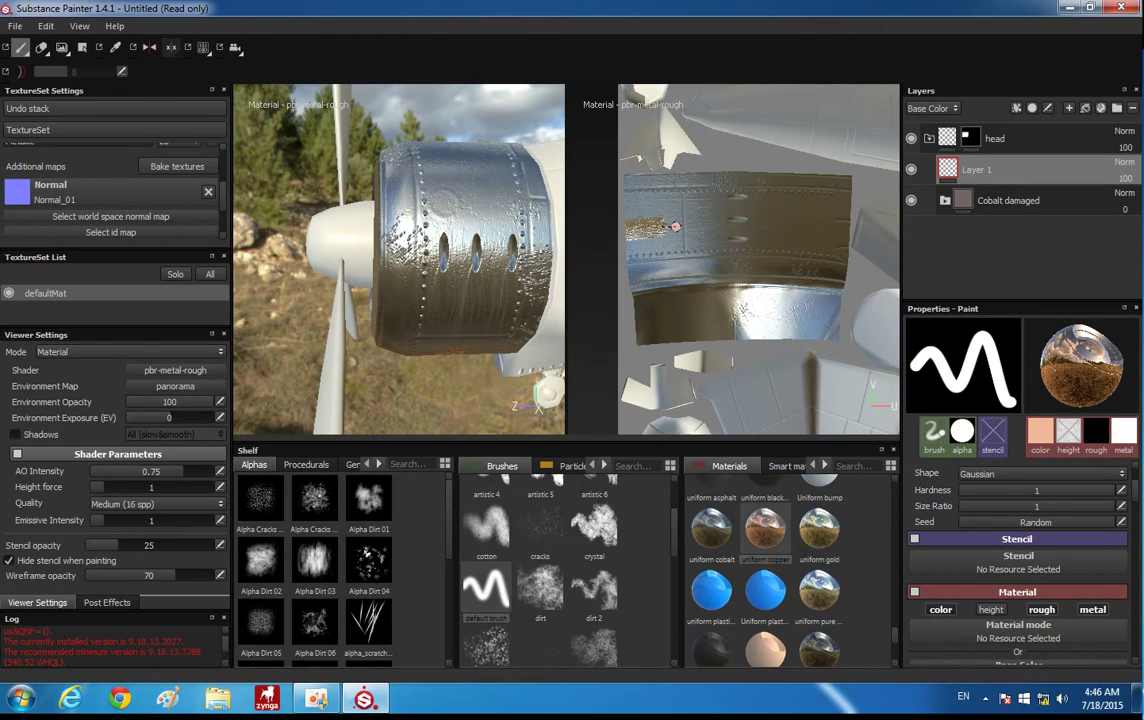
left_click(736, 225, "shift")
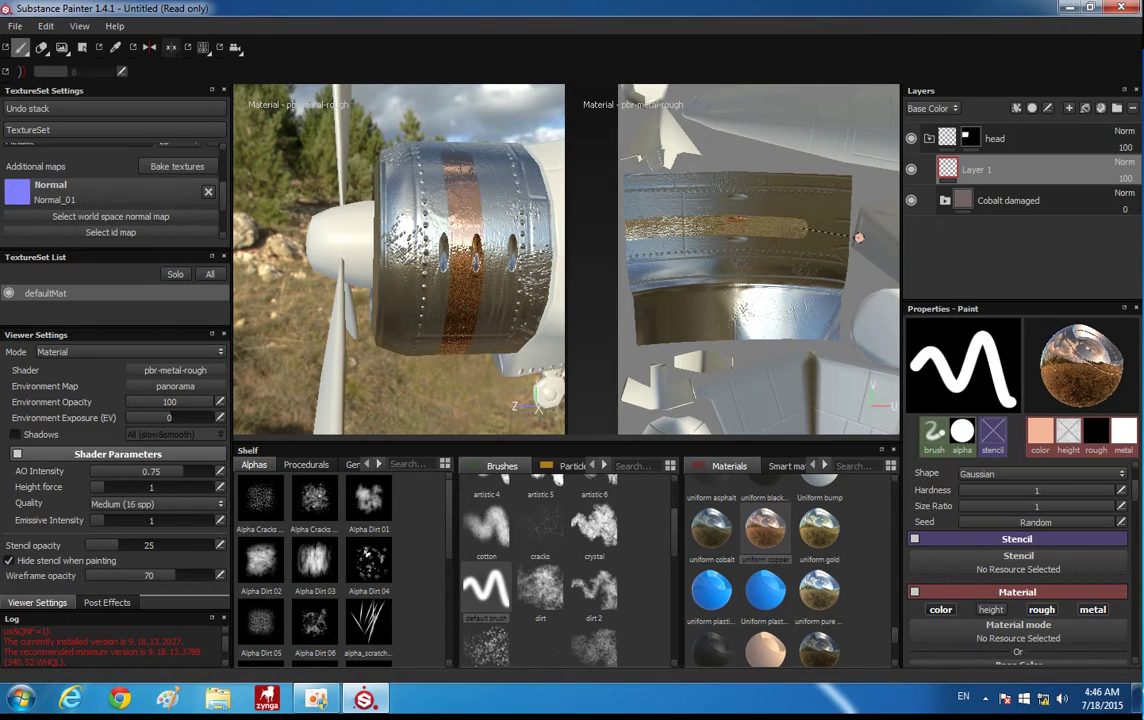
left_click_drag(877, 293, 836, 211, "alt")
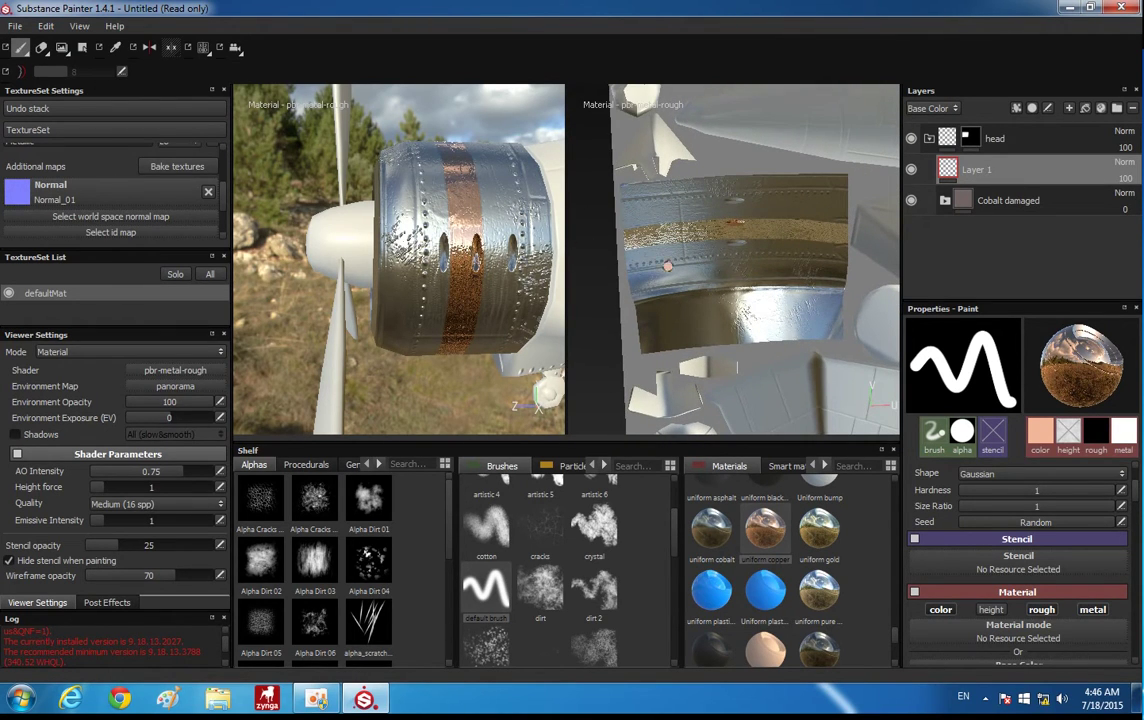
key("ctrl+z")
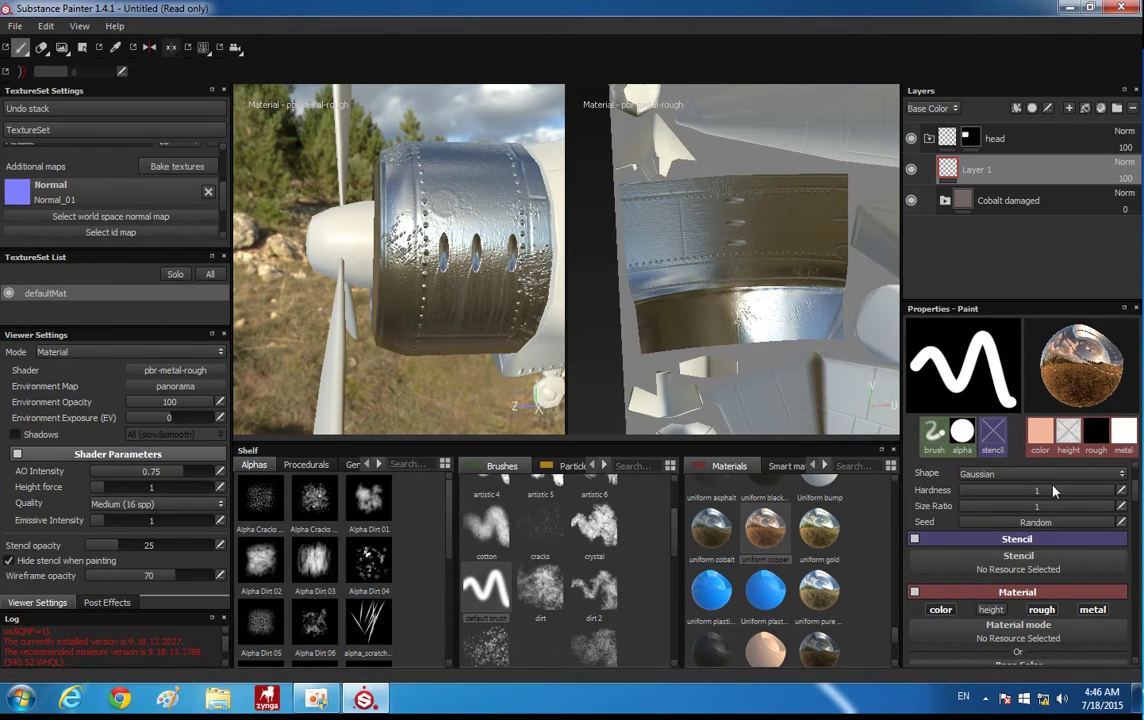
left_click(940, 609)
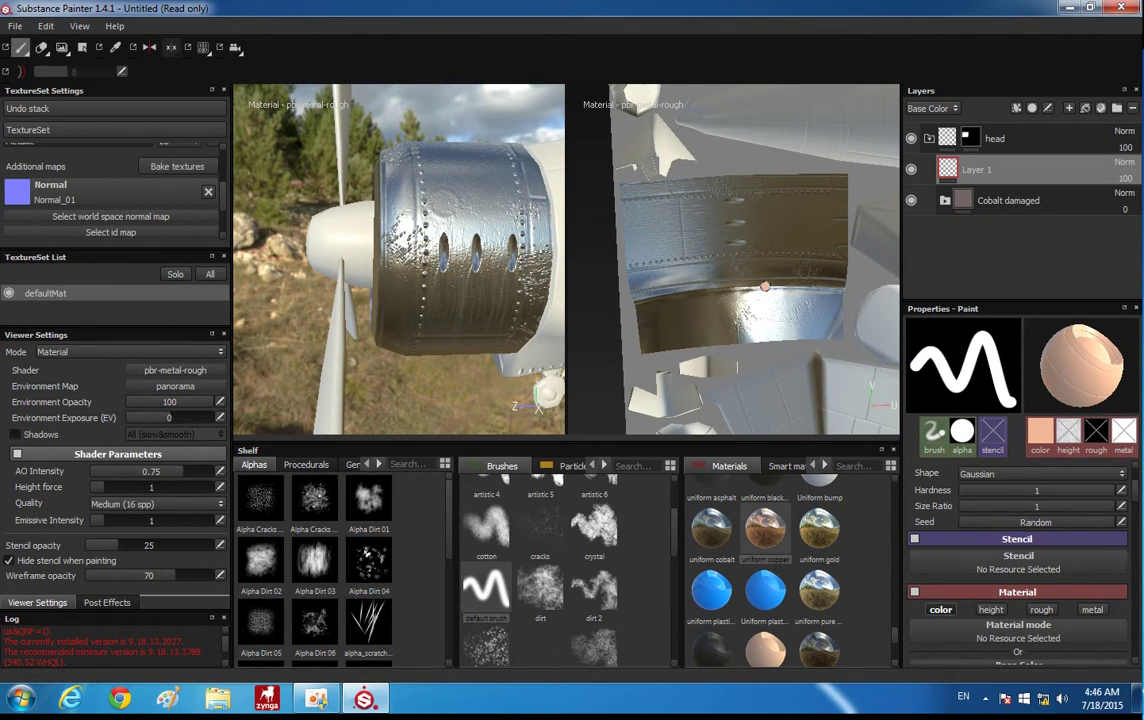
Pick a dark orange base colour and test orange stripes across the cowling
scroll(1000, 530, "down", 2)
scroll(1000, 520, "down", 2)
left_click(998, 512)
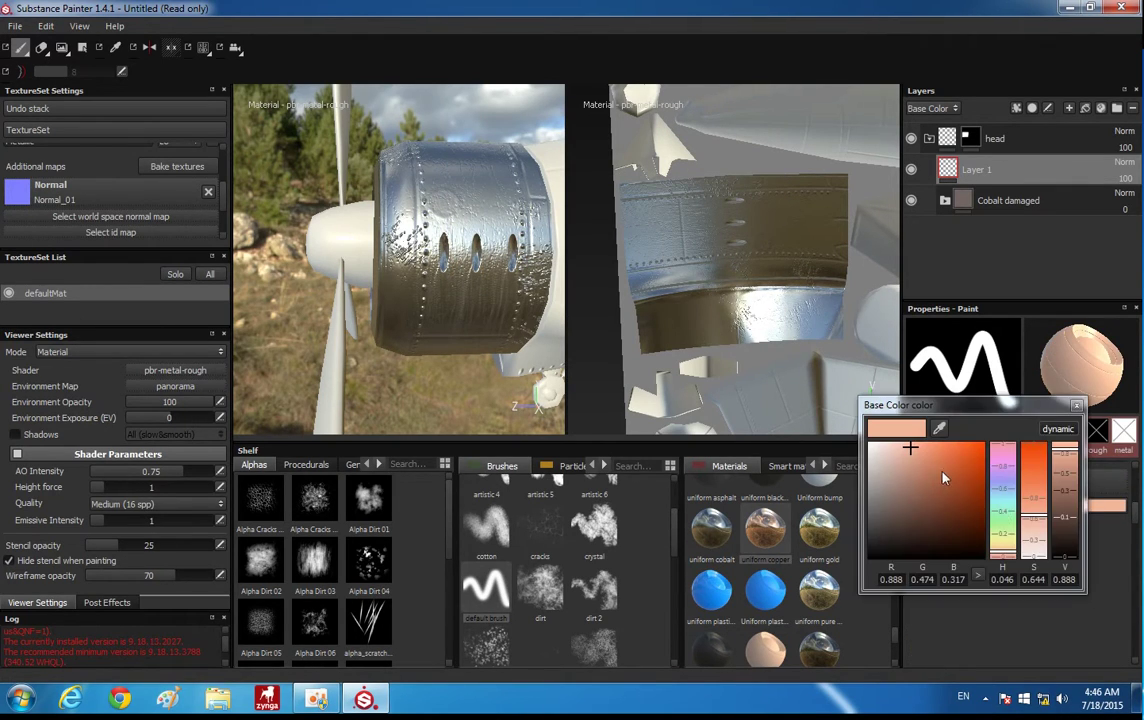
left_click_drag(942, 478, 977, 479)
left_click(1077, 406)
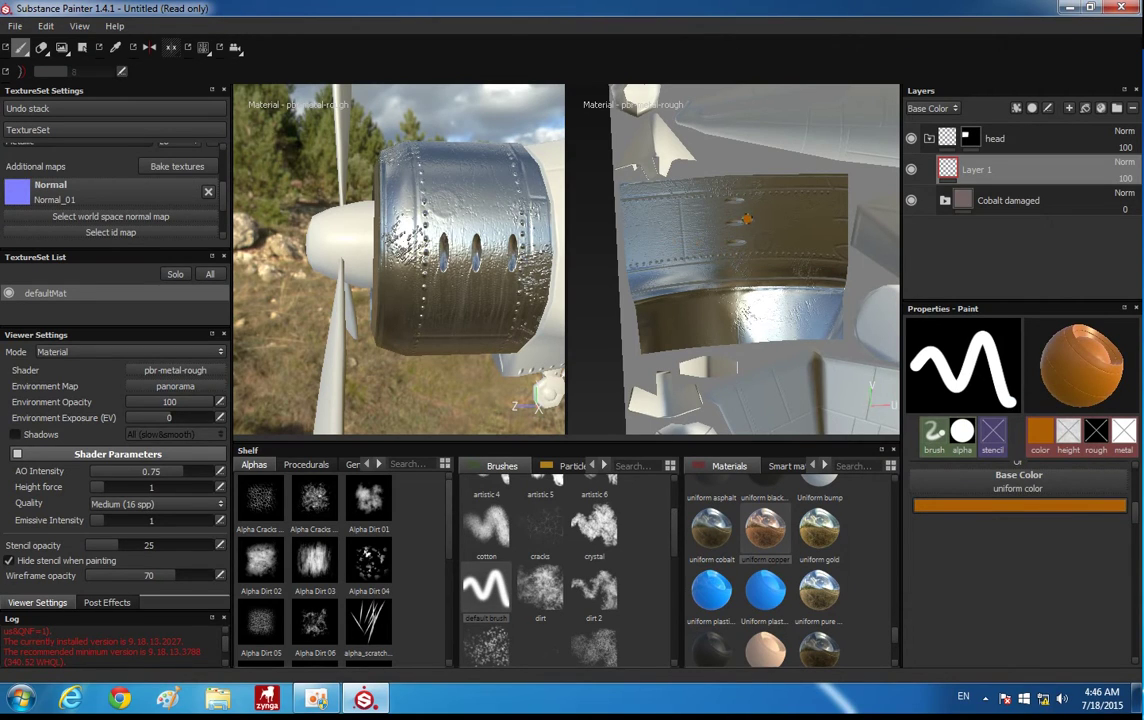
left_click_drag(410, 150, 507, 202)
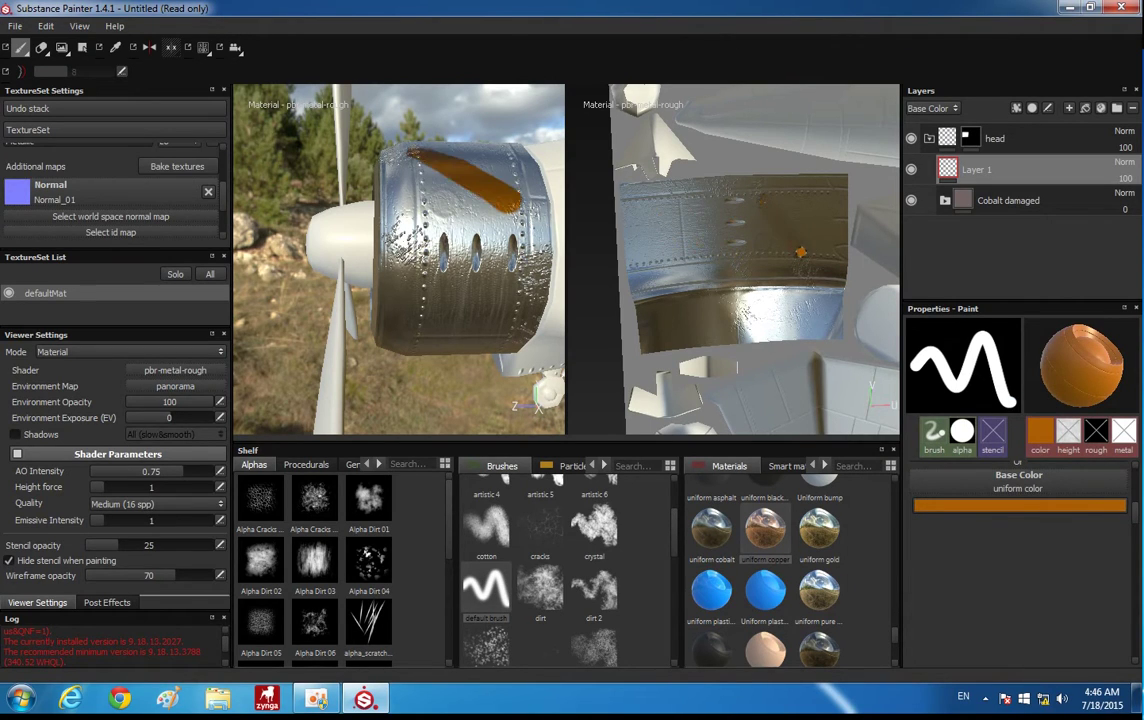
key("ctrl+z")
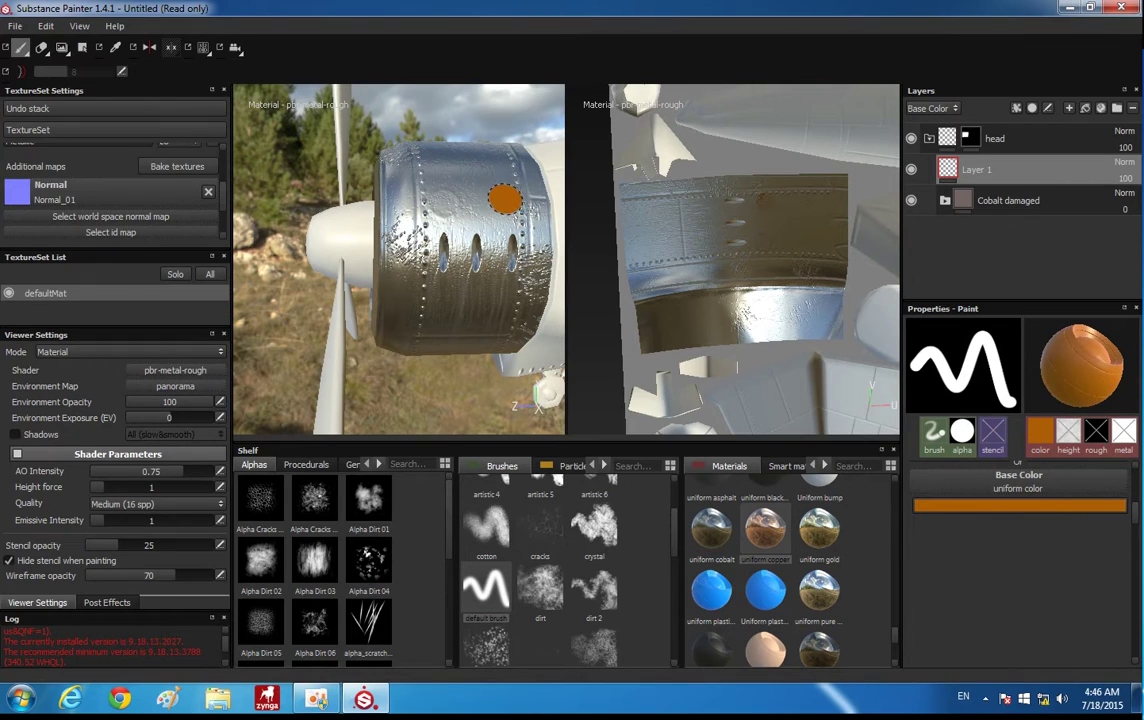
mouse_move(440, 290)
left_mouse_down()
mouse_move(525, 205)
mouse_move(470, 266)
left_mouse_up()
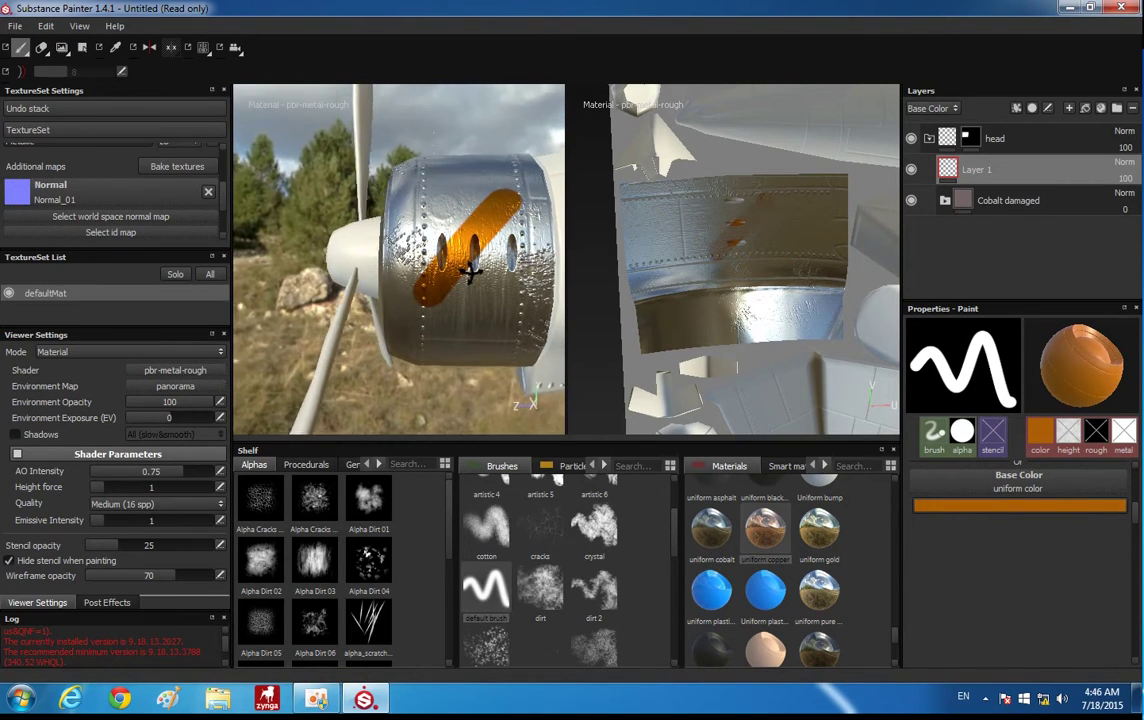
Change the base colour to dark red and paint a trial red stripe and dots on the cowling
left_click(1012, 506)
left_click_drag(1006, 524, 1003, 447)
left_click(978, 510)
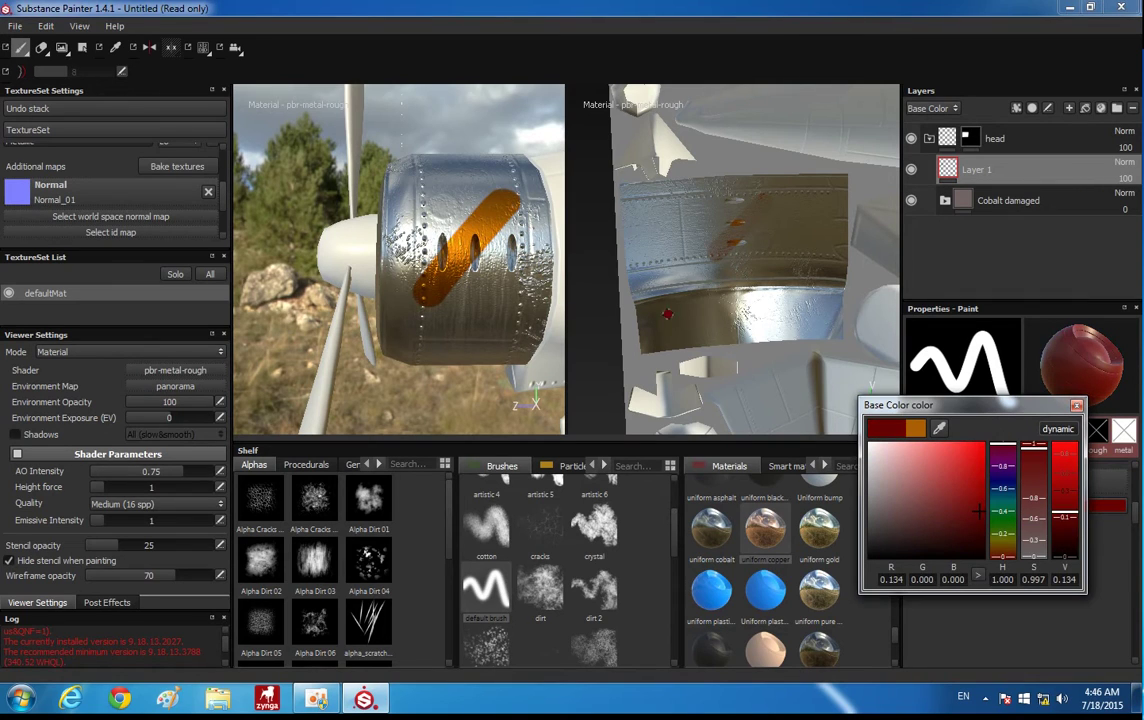
left_click(476, 306)
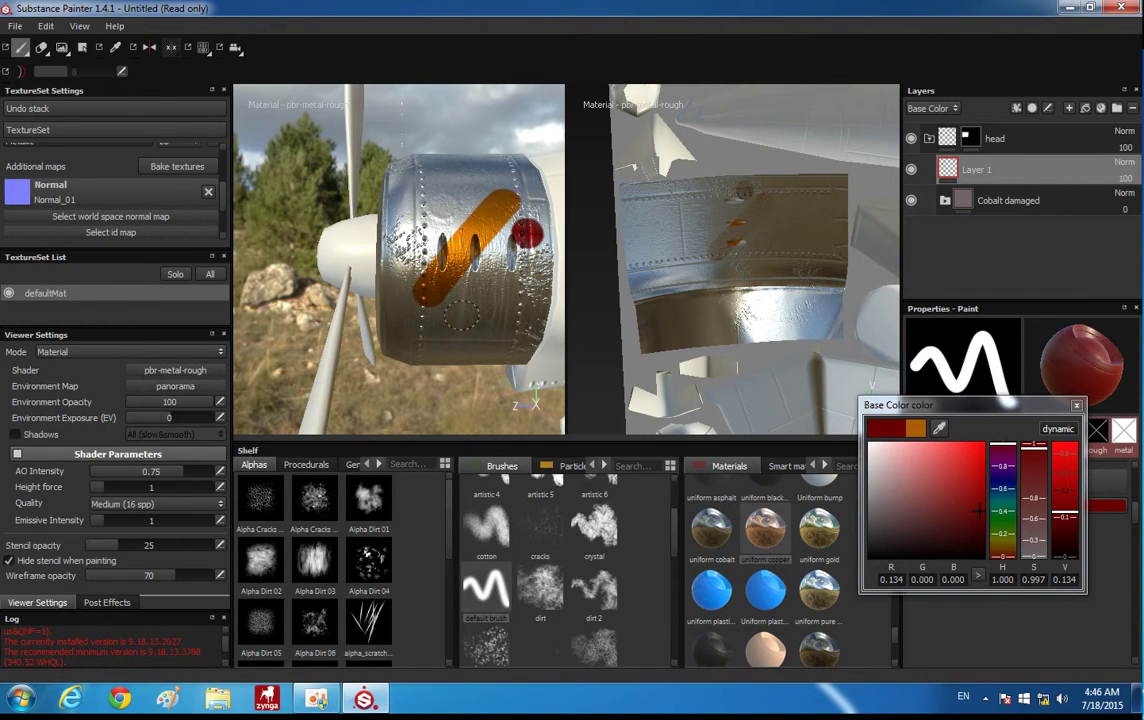
mouse_move(460, 315)
left_mouse_down()
mouse_move(535, 235)
mouse_move(430, 265)
left_mouse_up()
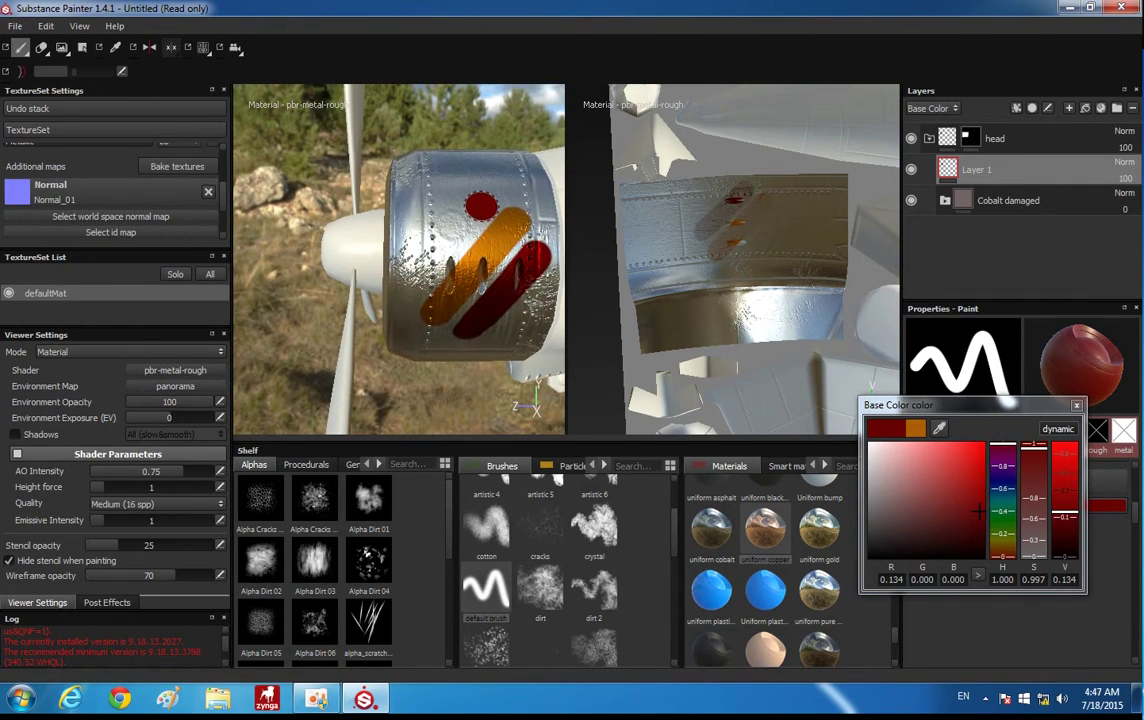
left_click(464, 204)
mouse_move(425, 252)
left_mouse_down("alt")
mouse_move(428, 298)
mouse_move(300, 291)
left_mouse_up("alt")
key("ctrl")
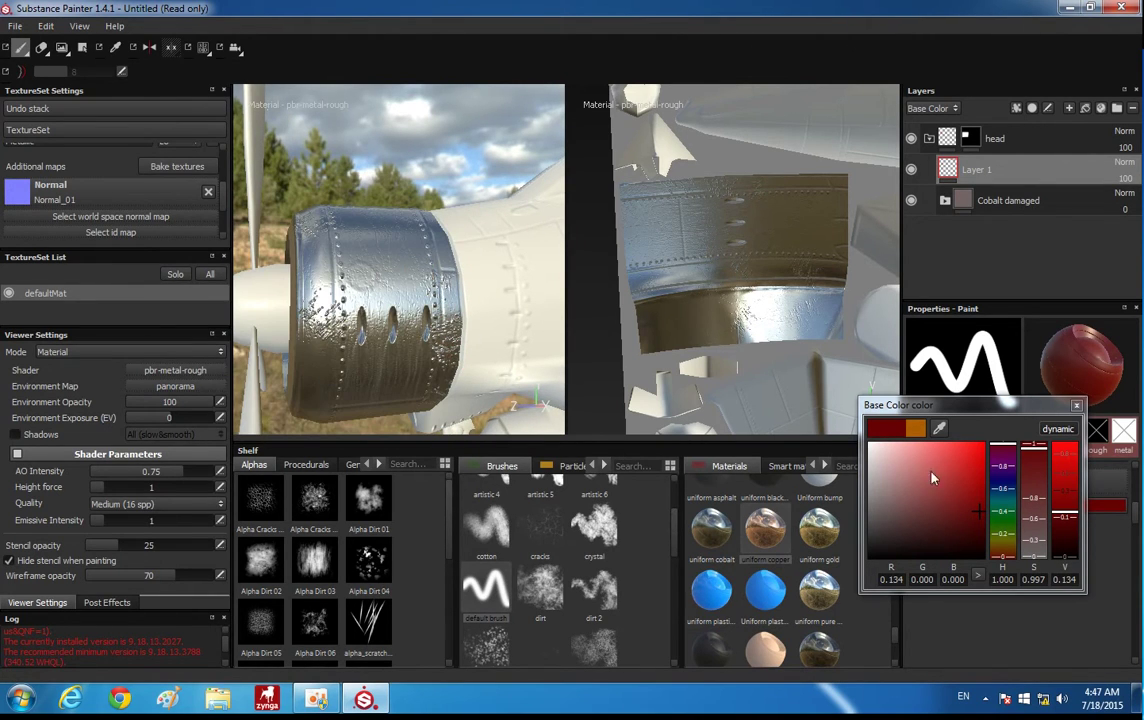
Try a dark red stroke across the engine cowling, then undo it
left_click(1077, 406)
scroll(1005, 562, "up", 2)
scroll(1005, 562, "up", 2)
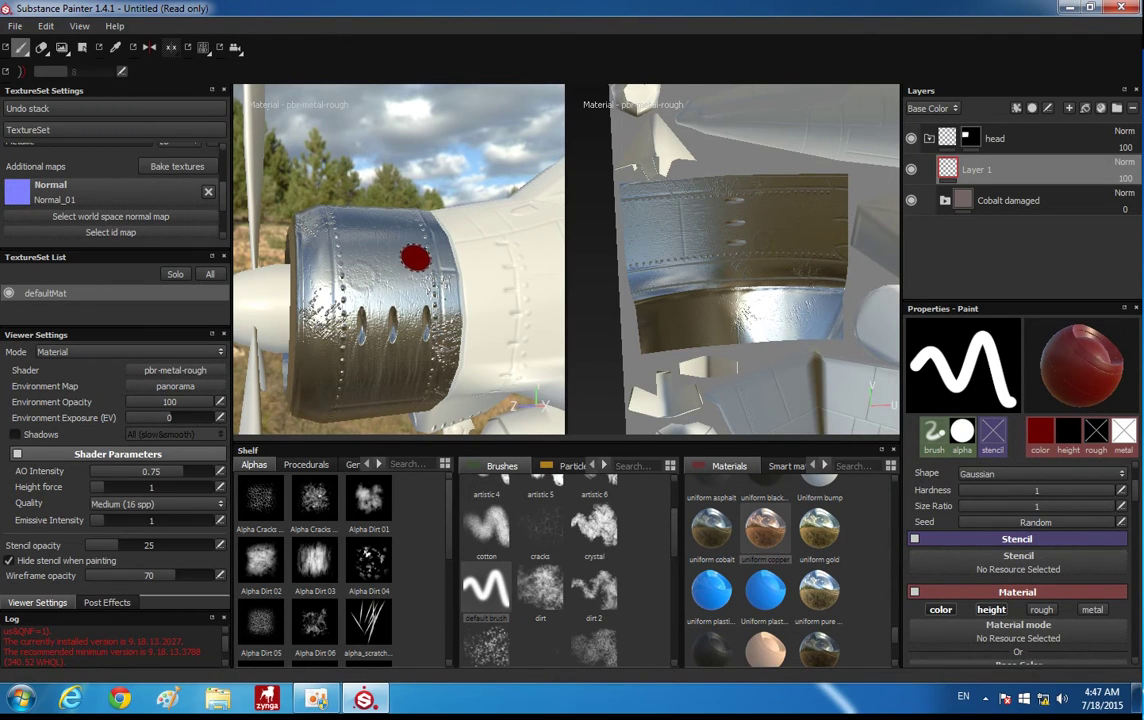
mouse_move(300, 300)
left_mouse_down()
mouse_move(352, 240)
mouse_move(453, 414)
mouse_move(500, 380)
left_mouse_up()
key("ctrl+z")
key("ctrl+z")
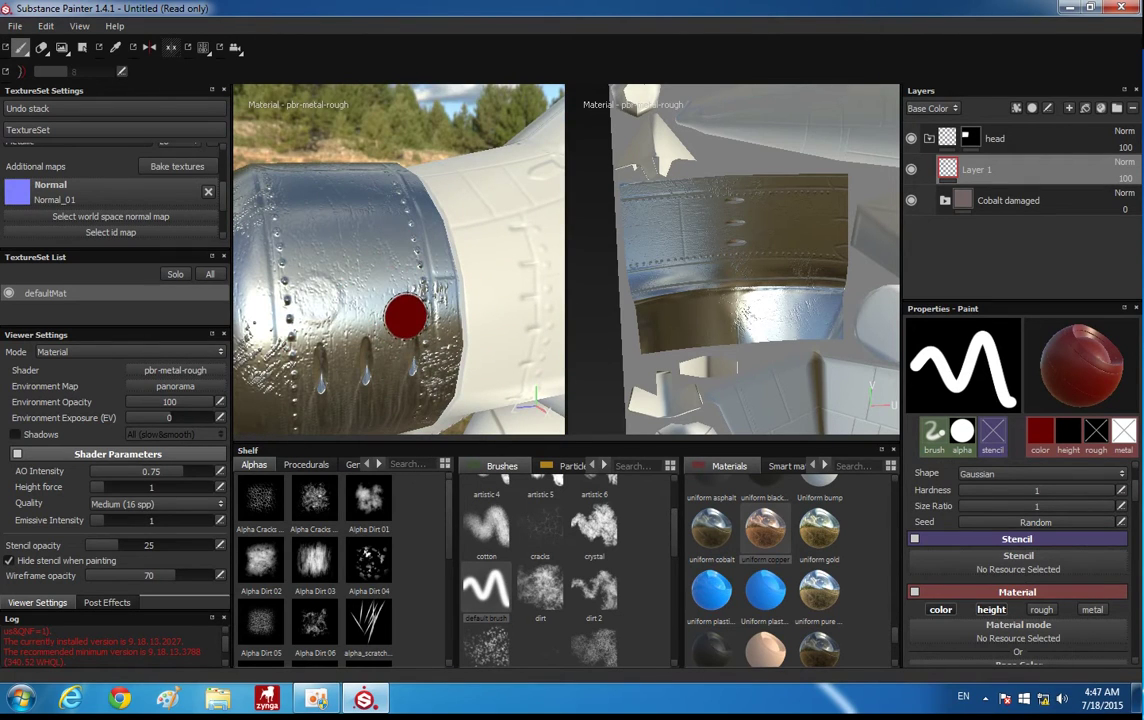
key("ctrl+z")
Paint a diagonal dark red stripe across the engine cowling
scroll(1004, 590, "down", 2)
scroll(1022, 601, "down", 4)
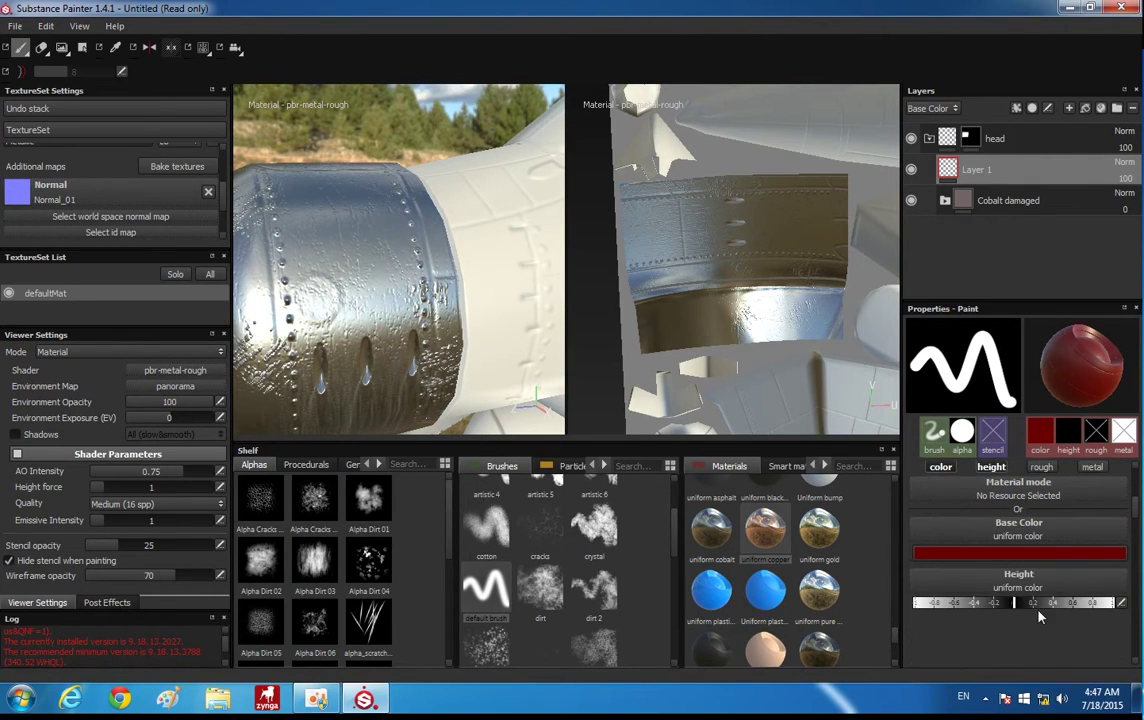
scroll(1022, 601, "up", 3)
scroll(1024, 615, "down", 2)
left_click(1024, 626)
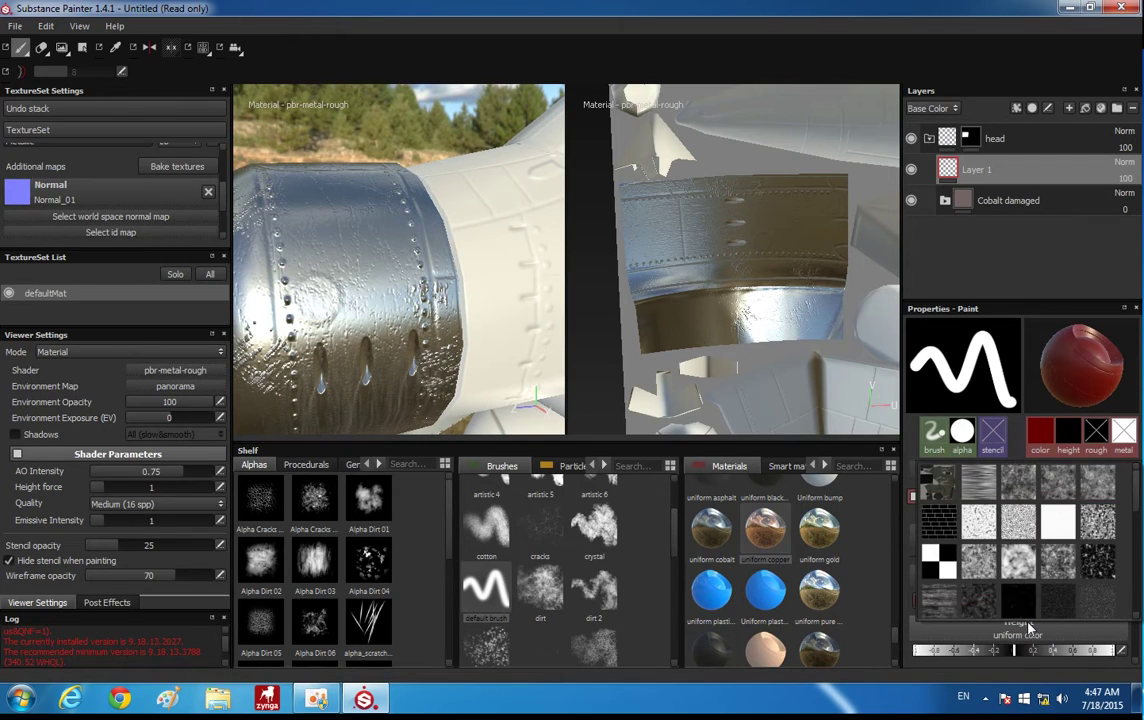
left_click(357, 197)
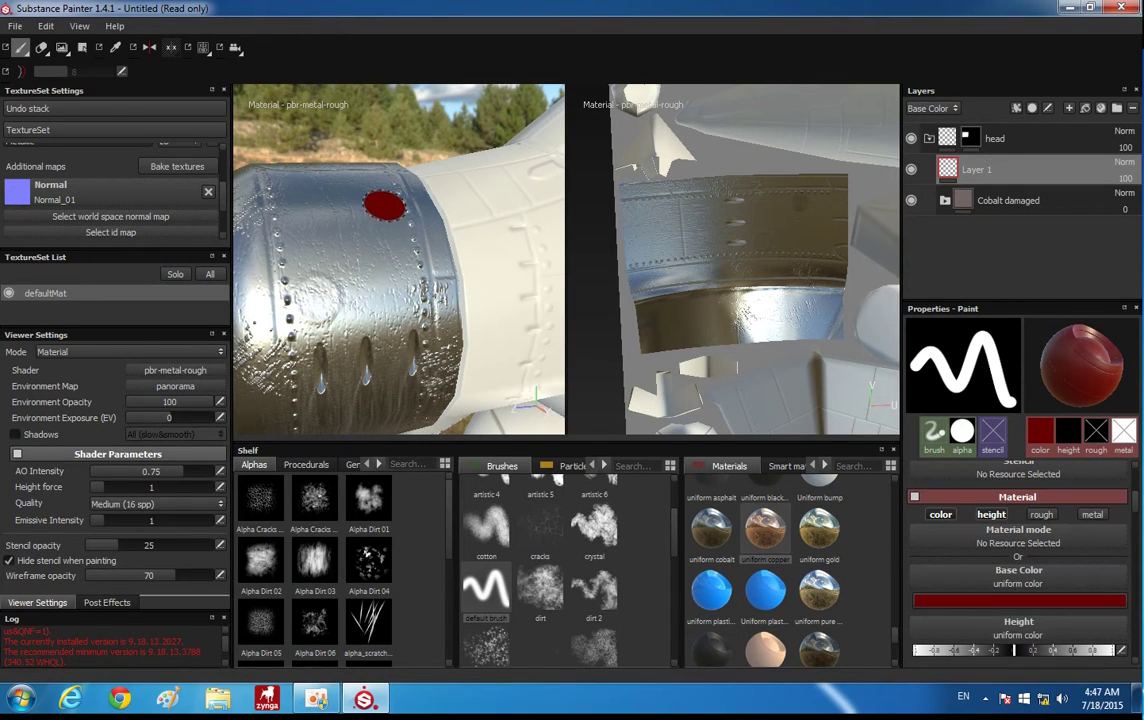
left_click_drag(405, 215, 310, 300)
mouse_move(310, 300)
right_mouse_down("shift")
mouse_move(340, 268)
mouse_move(365, 296)
right_mouse_up("shift")
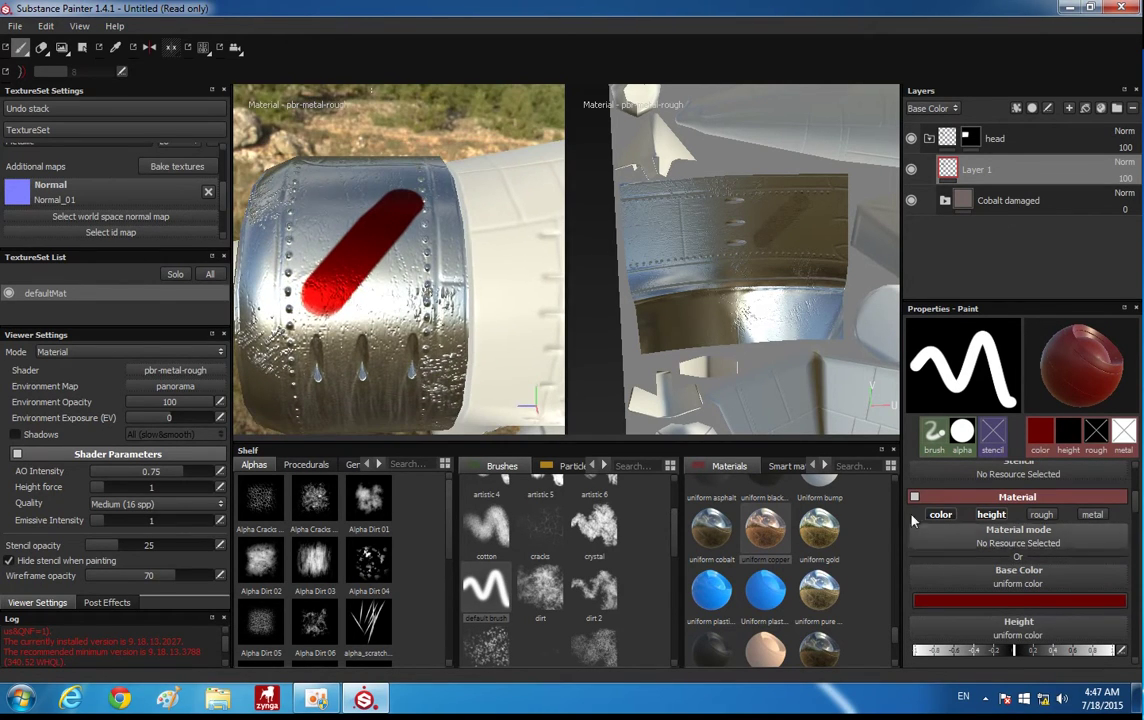
Switch the paint colour to bright yellow and paint a parallel stripe beside the red one
left_click(1050, 600)
left_click_drag(1001, 540, 1001, 543)
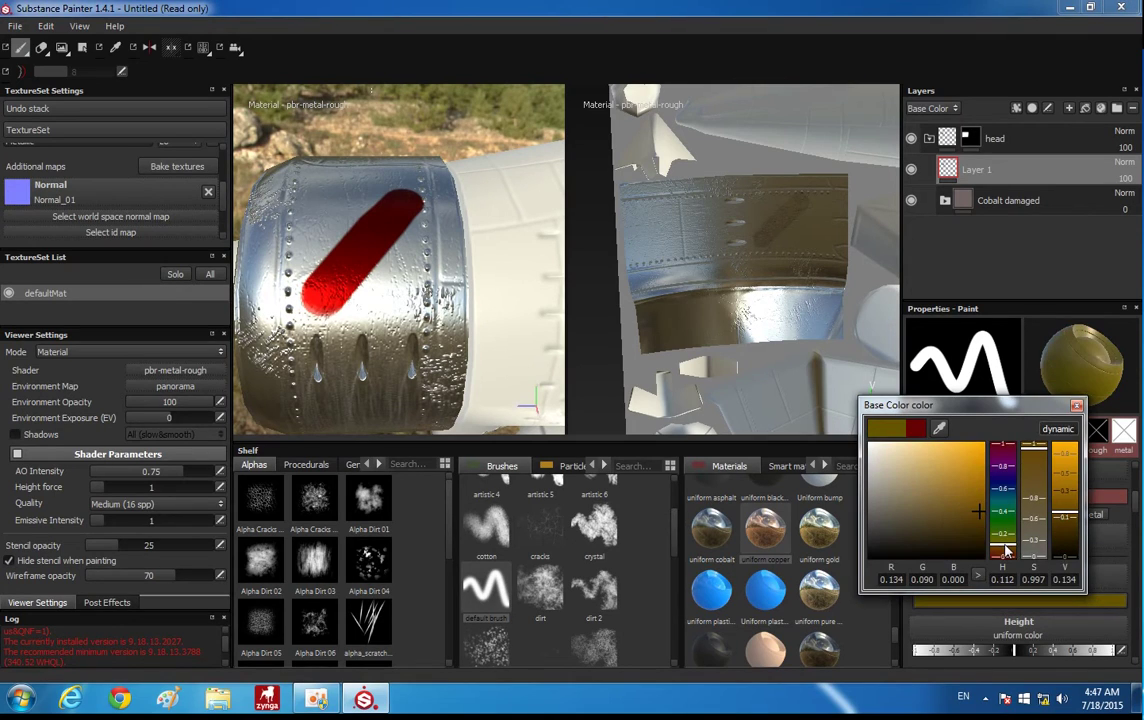
left_click(980, 446)
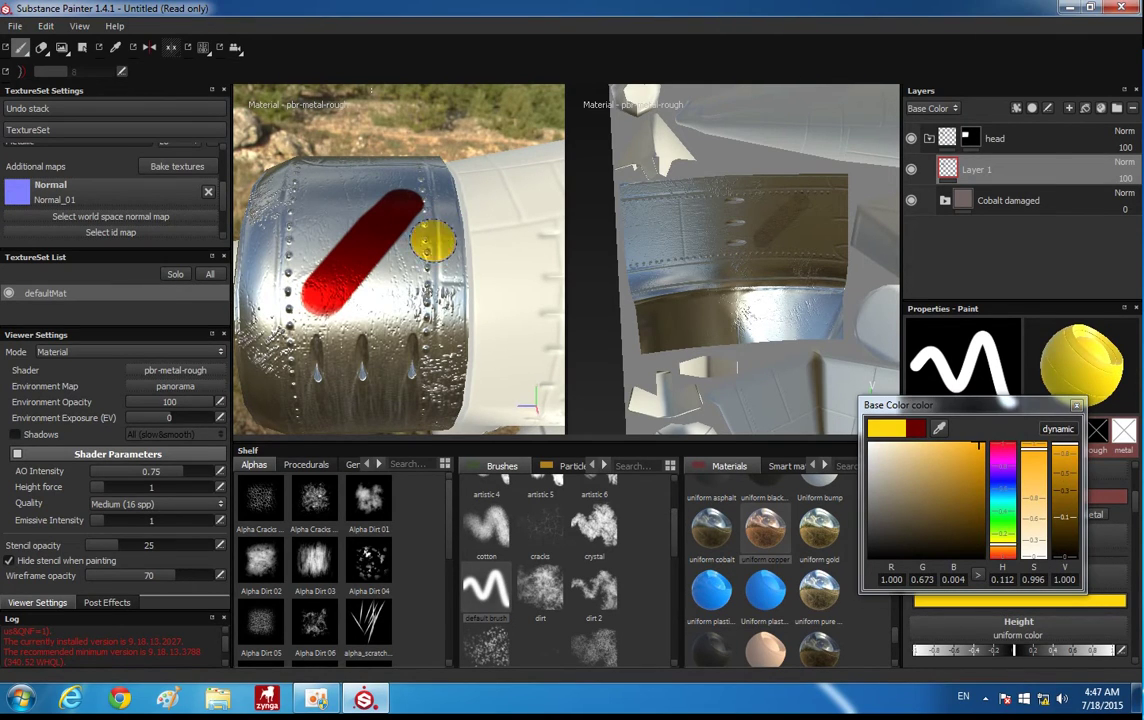
left_click_drag(428, 244, 400, 315)
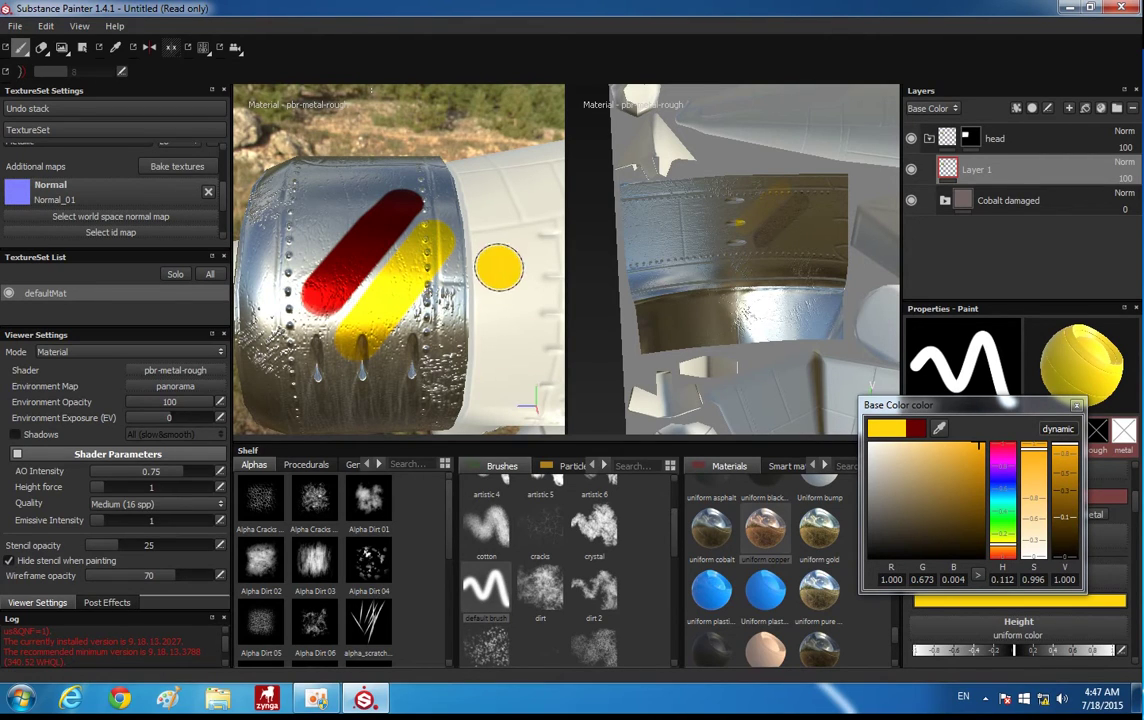
right_click_drag(444, 300, 380, 261, "ctrl")
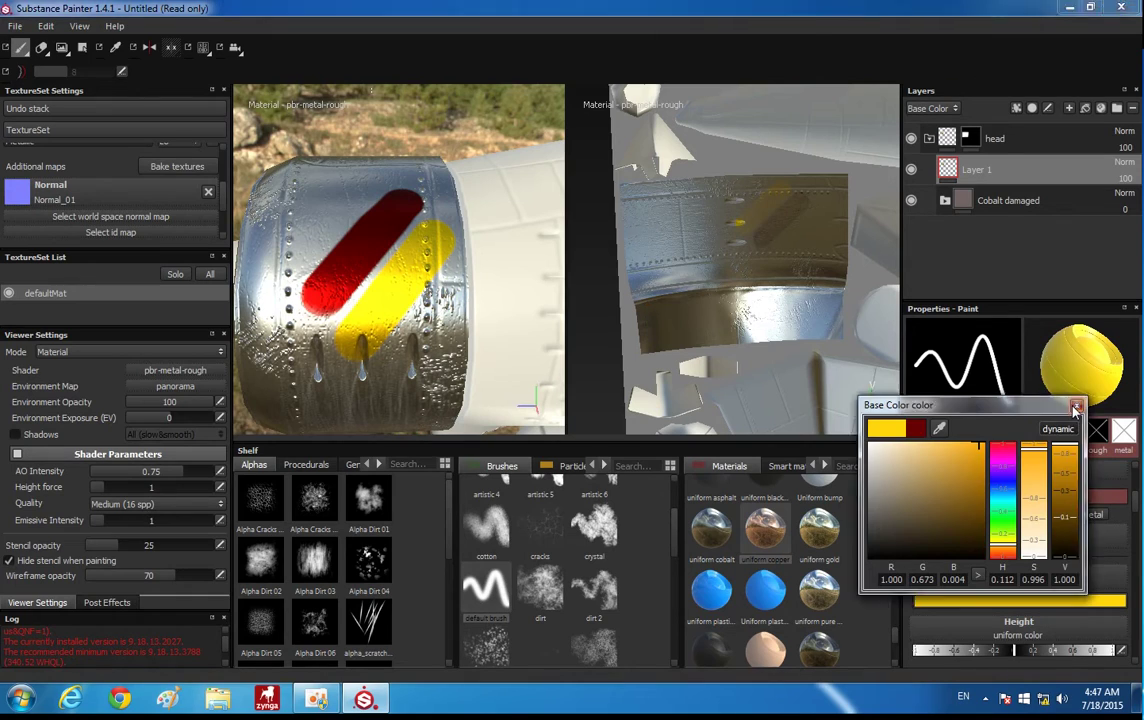
left_click(1076, 405)
Try the Rock faceted 2 and then the Wood board 1 materials on the brush
scroll(817, 619, "up", 3)
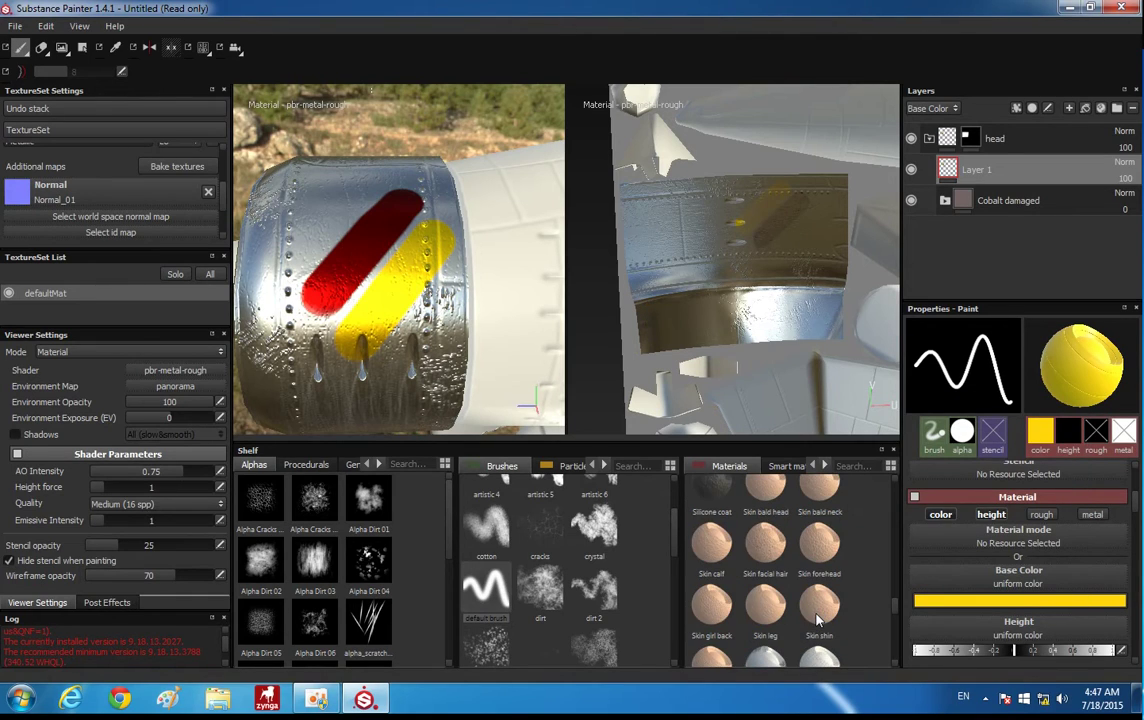
scroll(817, 619, "up", 3)
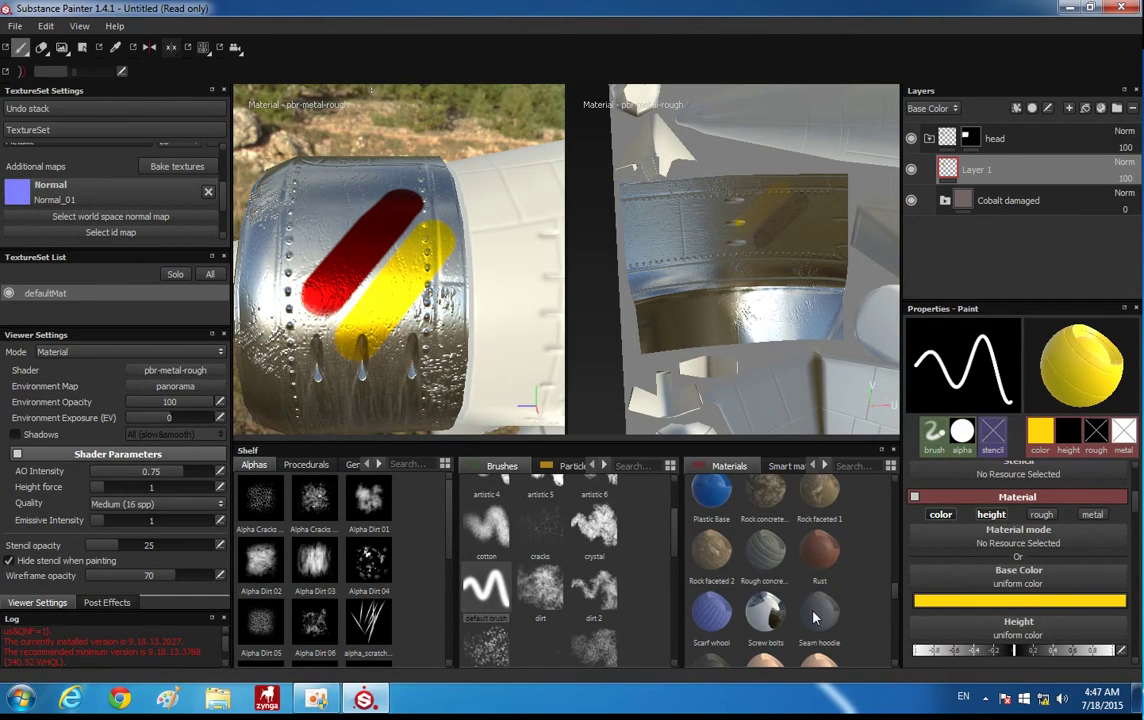
left_click(714, 556)
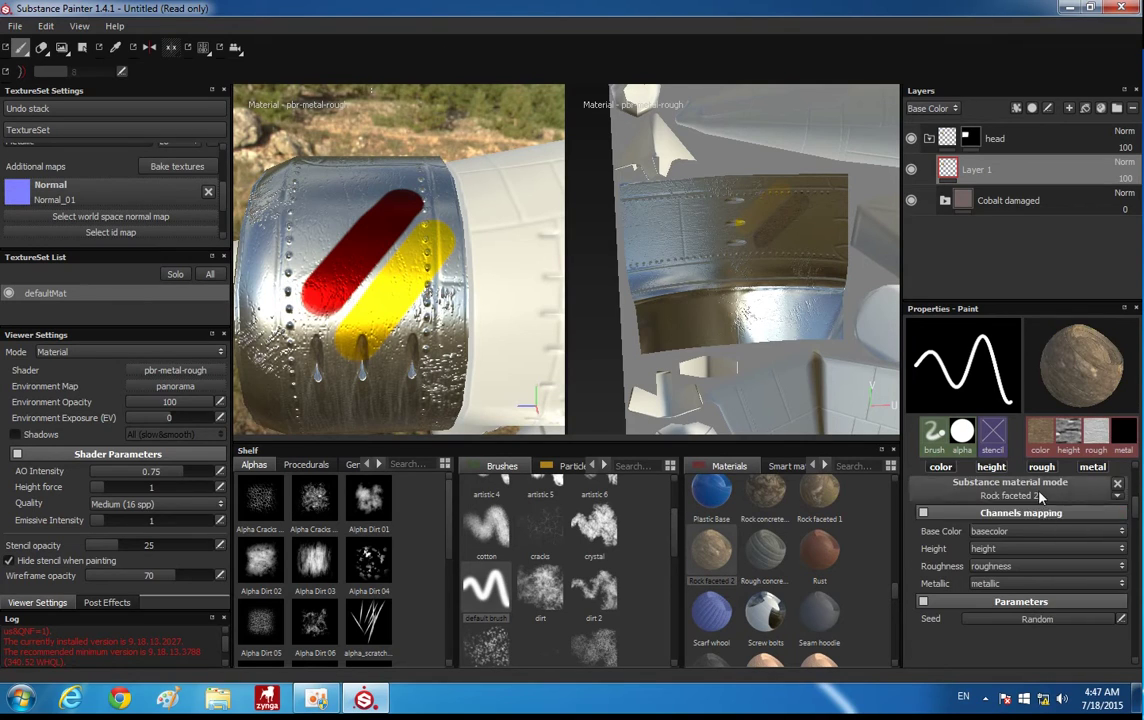
scroll(1040, 497, "down", 2)
scroll(1030, 505, "up", 2)
scroll(1025, 510, "up", 1)
scroll(1014, 527, "up", 2)
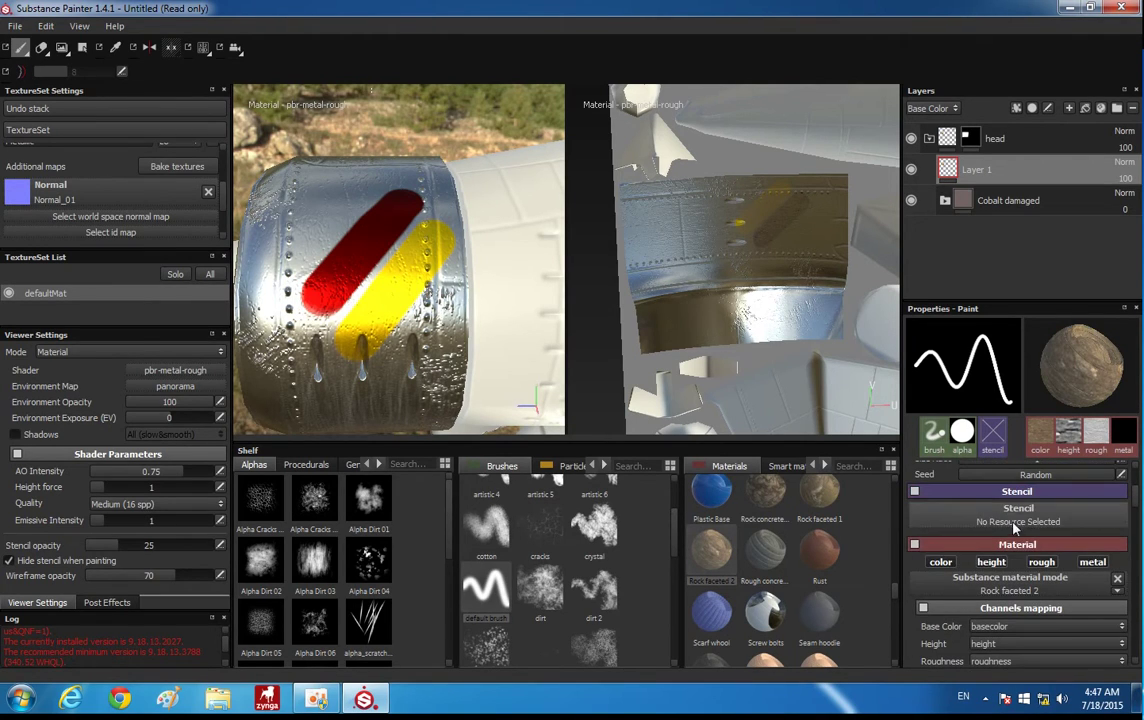
scroll(770, 570, "down", 5)
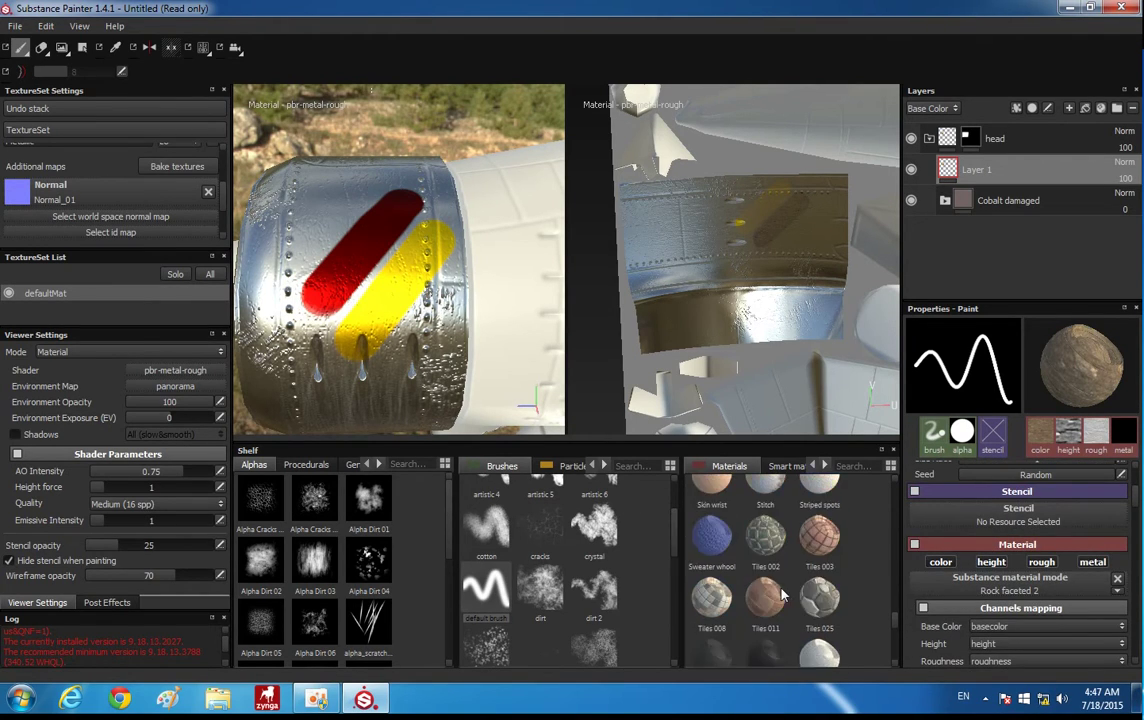
scroll(786, 612, "down", 2)
scroll(744, 637, "down", 2)
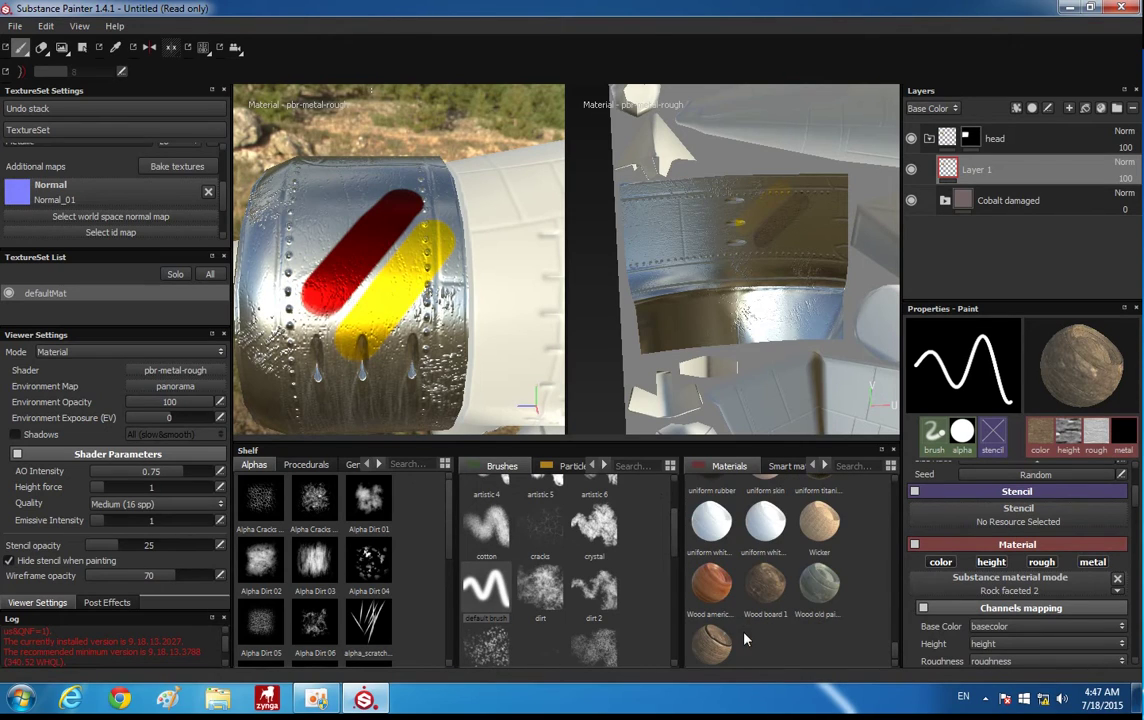
left_click(766, 588)
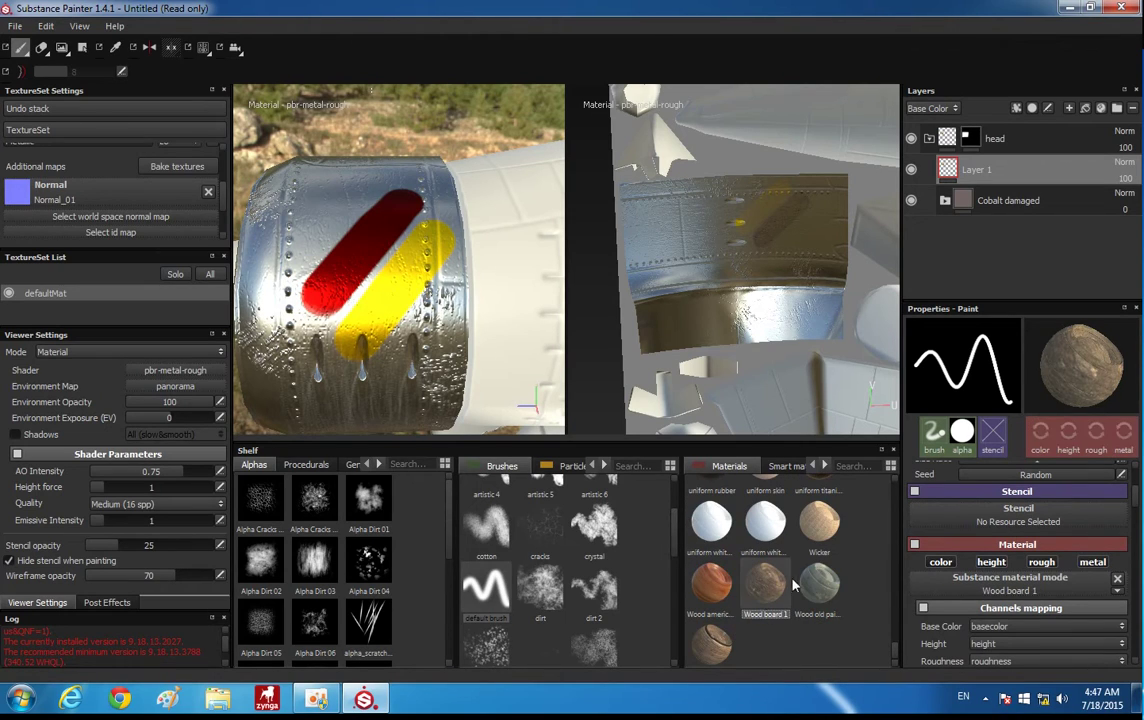
Limit the brush to painting only the colour and height channels
mouse_move(378, 325)
left_mouse_down("alt")
mouse_move(490, 272)
mouse_move(424, 225)
mouse_move(447, 229)
mouse_move(416, 250)
left_mouse_up("alt")
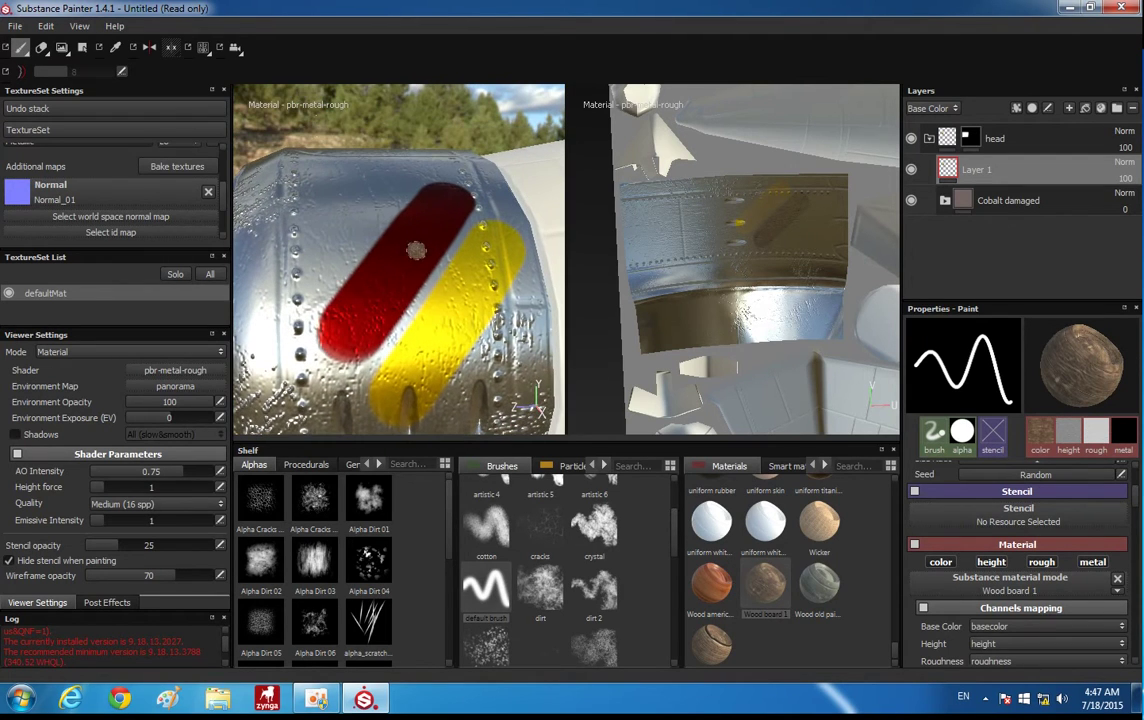
scroll(1068, 616, "down", 3)
scroll(1040, 590, "up", 3)
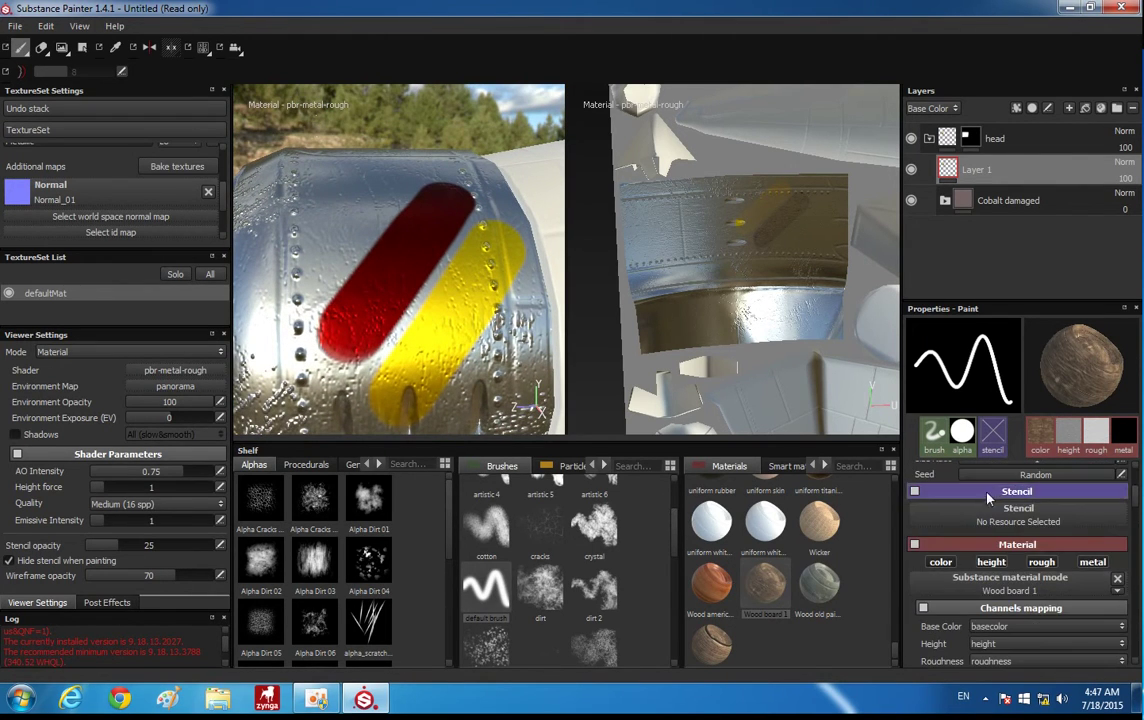
left_click(1097, 562)
scroll(1050, 582, "down", 1)
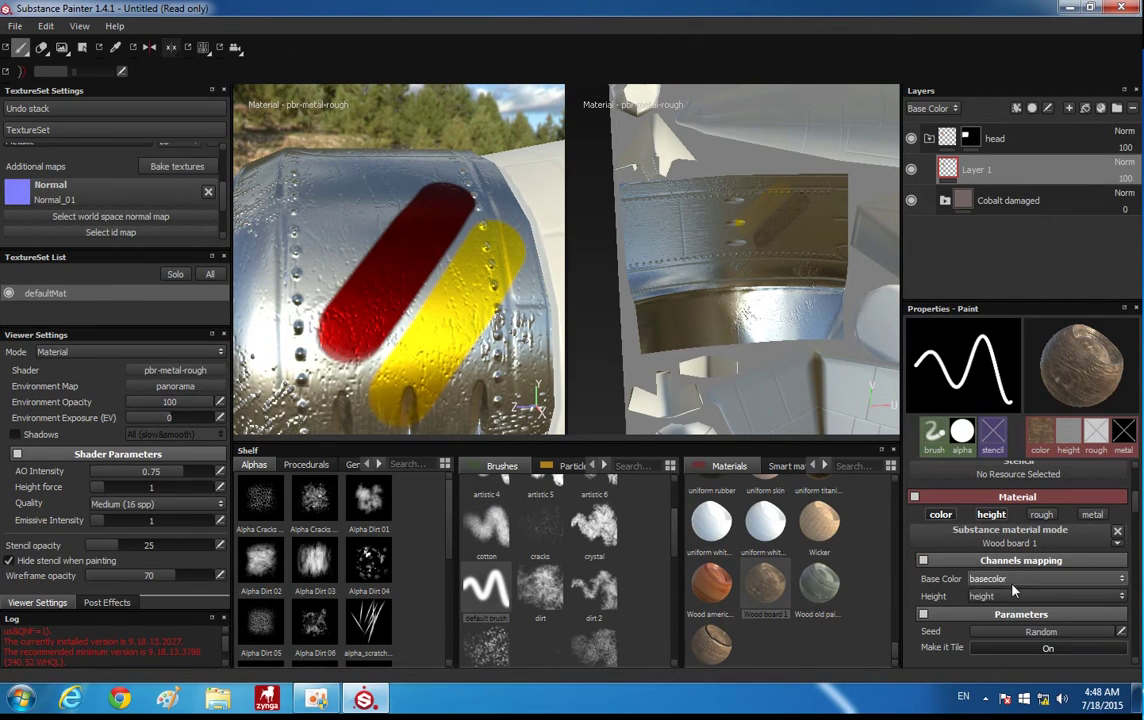
scroll(587, 490, "up", 2)
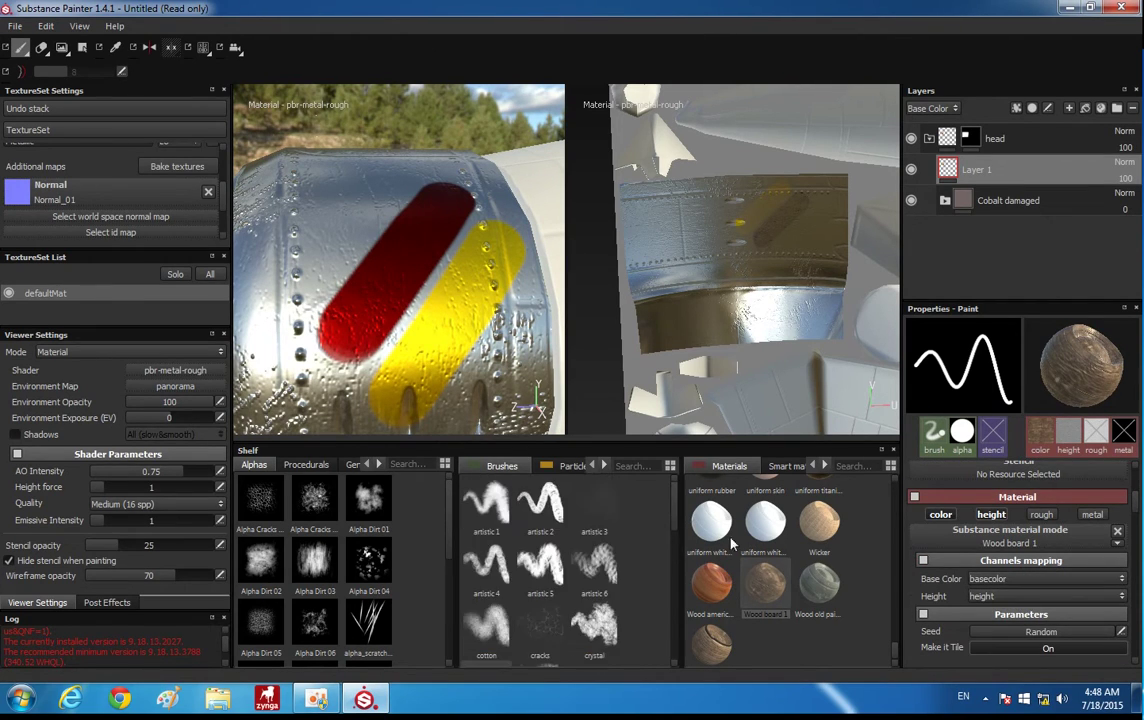
scroll(775, 540, "up", 3)
scroll(775, 540, "up", 2)
scroll(775, 540, "up", 2)
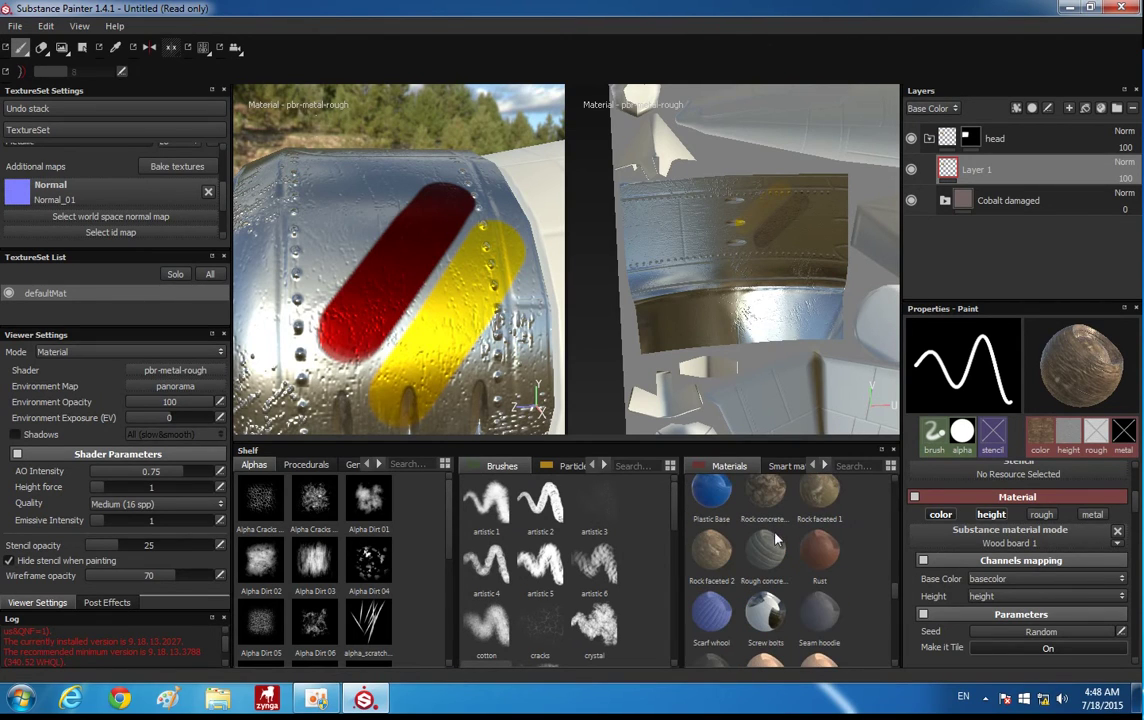
scroll(733, 551, "down", 2)
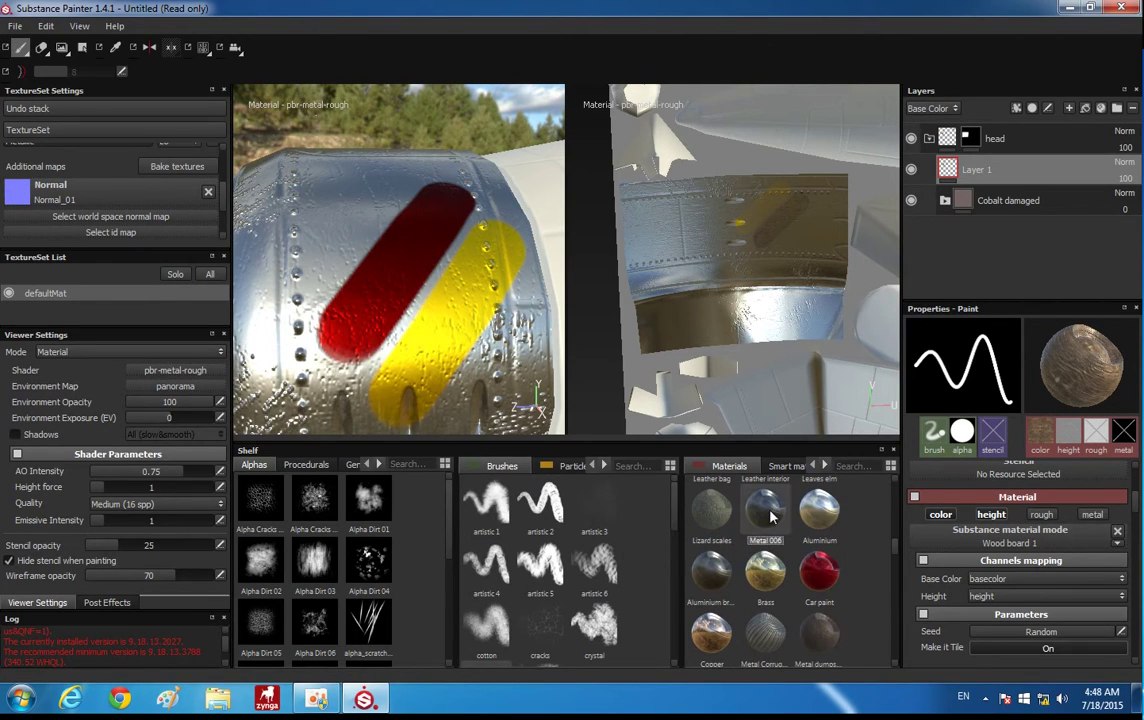
Load Metal 006 onto the brush with roughness and metalness off, undoing a test stroke
left_click_drag(765, 510, 1045, 428)
scroll(1025, 566, "down", 2)
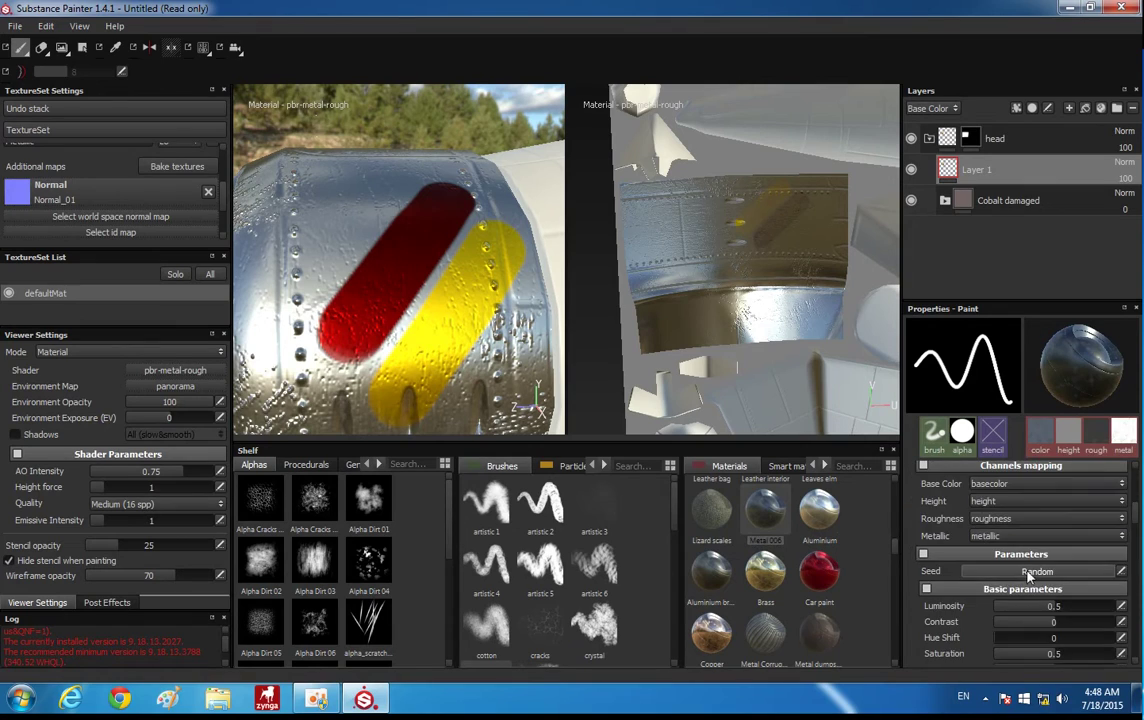
scroll(1010, 564, "up", 3)
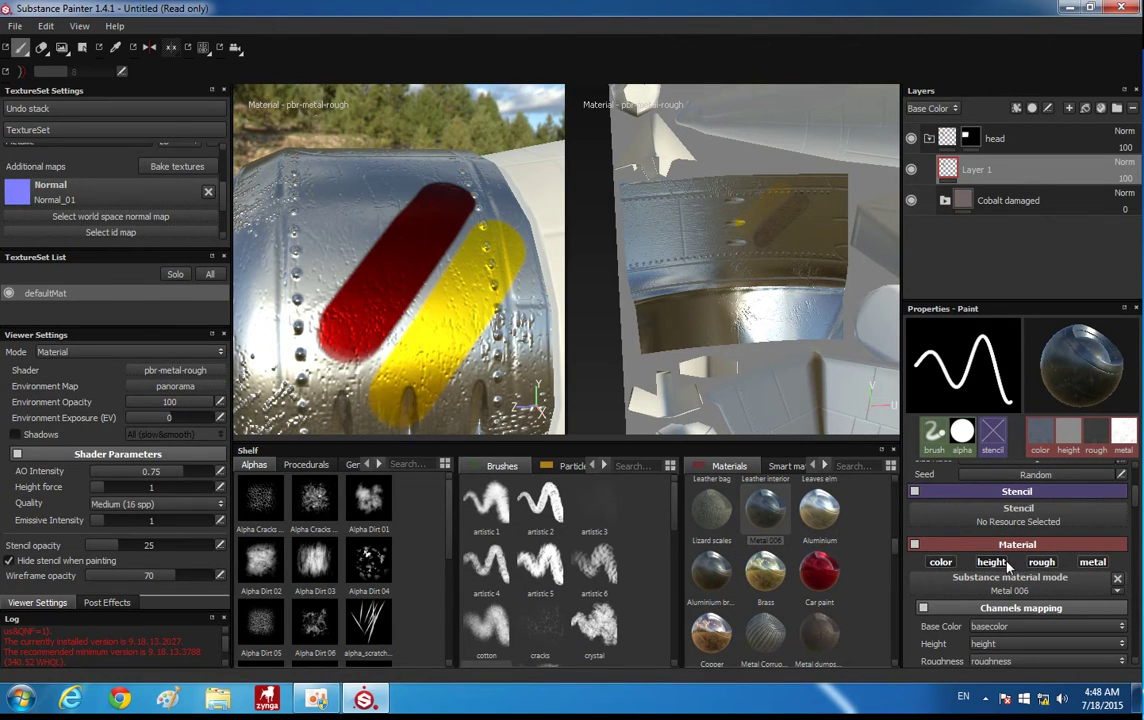
left_click(1092, 562)
left_click(1041, 562)
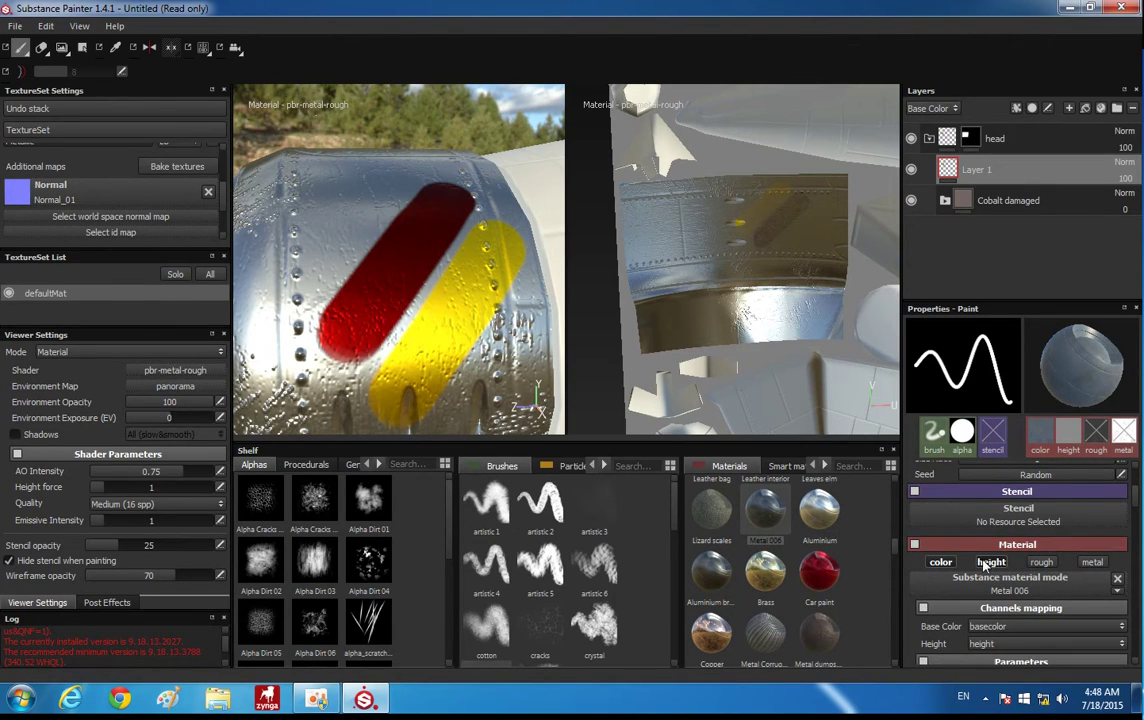
left_click_drag(346, 272, 334, 165)
key("ctrl+z")
left_click_drag(370, 277, 402, 271, "alt")
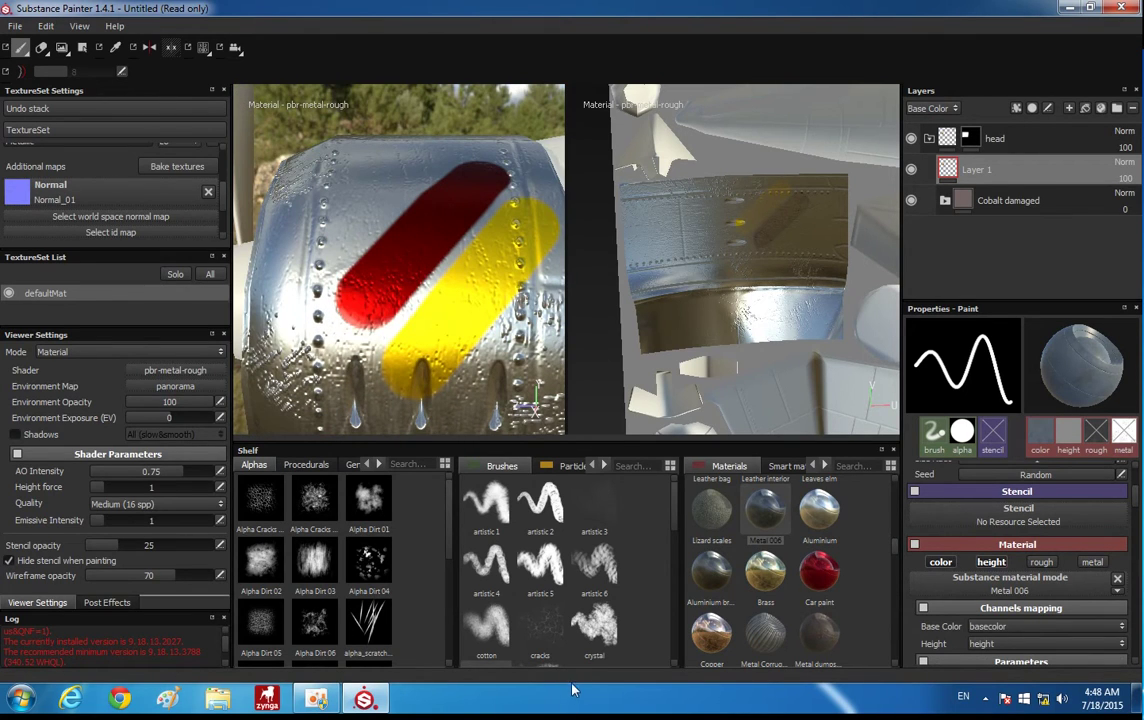
scroll(521, 560, "down", 3)
Switch to the sharp line brush with Spacing 5 and Size about 3.34
scroll(538, 566, "down", 3)
left_click(540, 508)
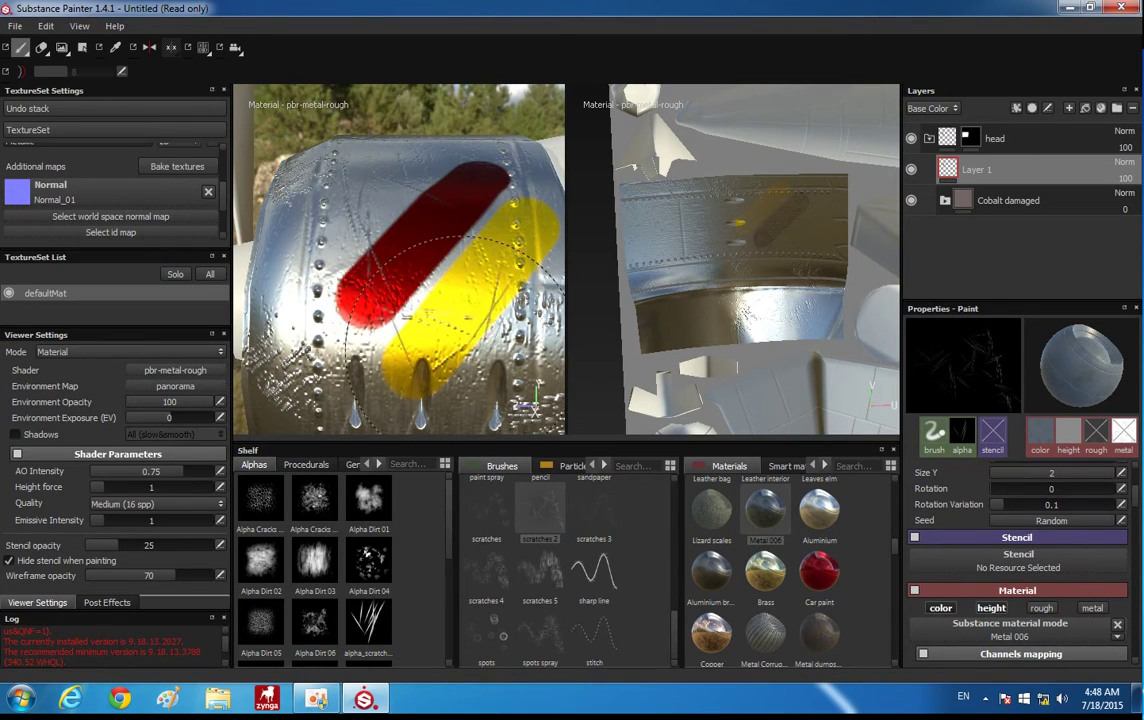
mouse_move(383, 255)
left_mouse_down("alt")
mouse_move(343, 257)
mouse_move(416, 266)
mouse_move(470, 300)
left_mouse_up("alt")
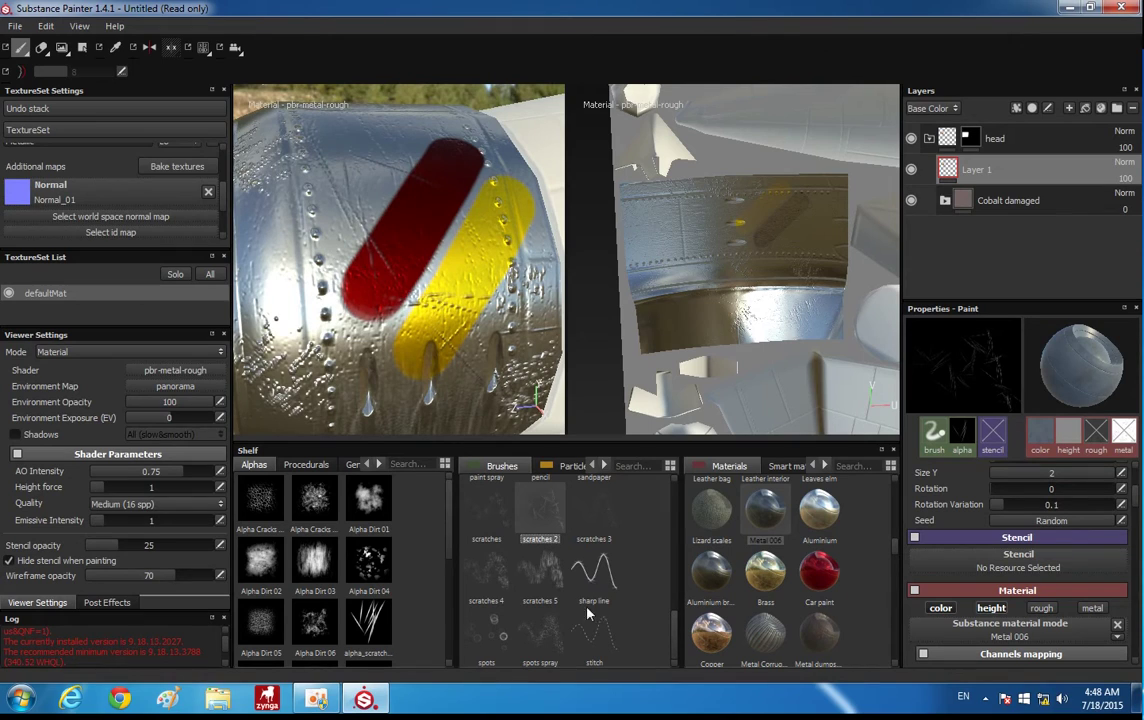
left_click(576, 600)
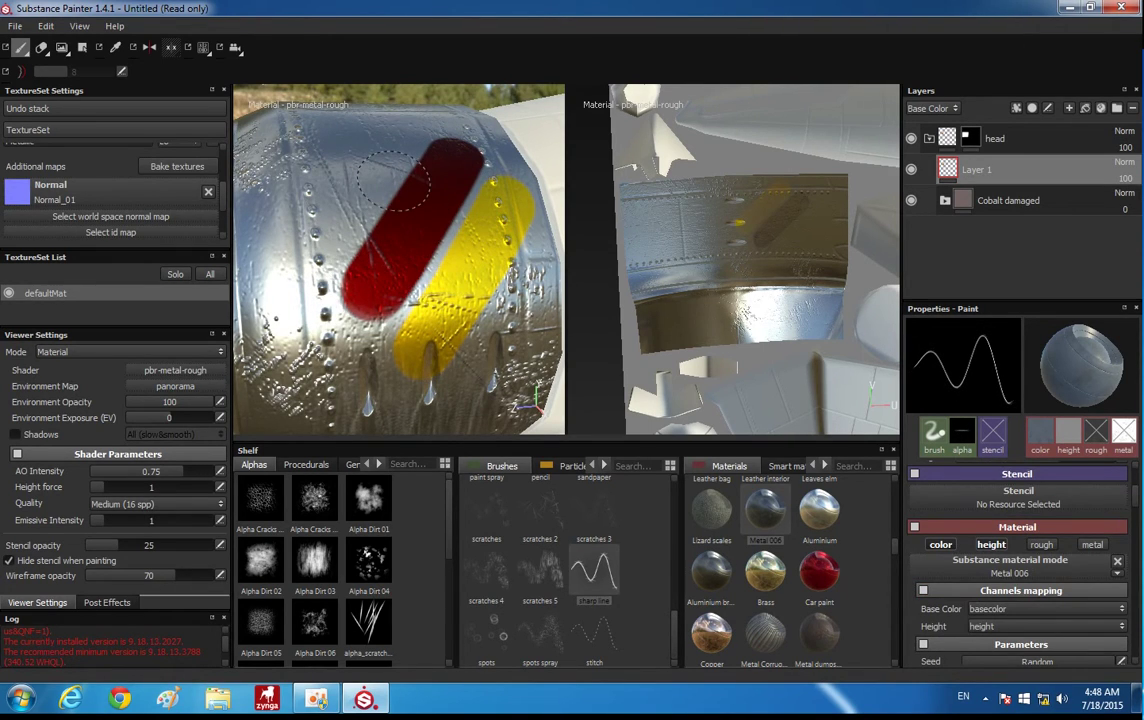
scroll(990, 518, "up", 3)
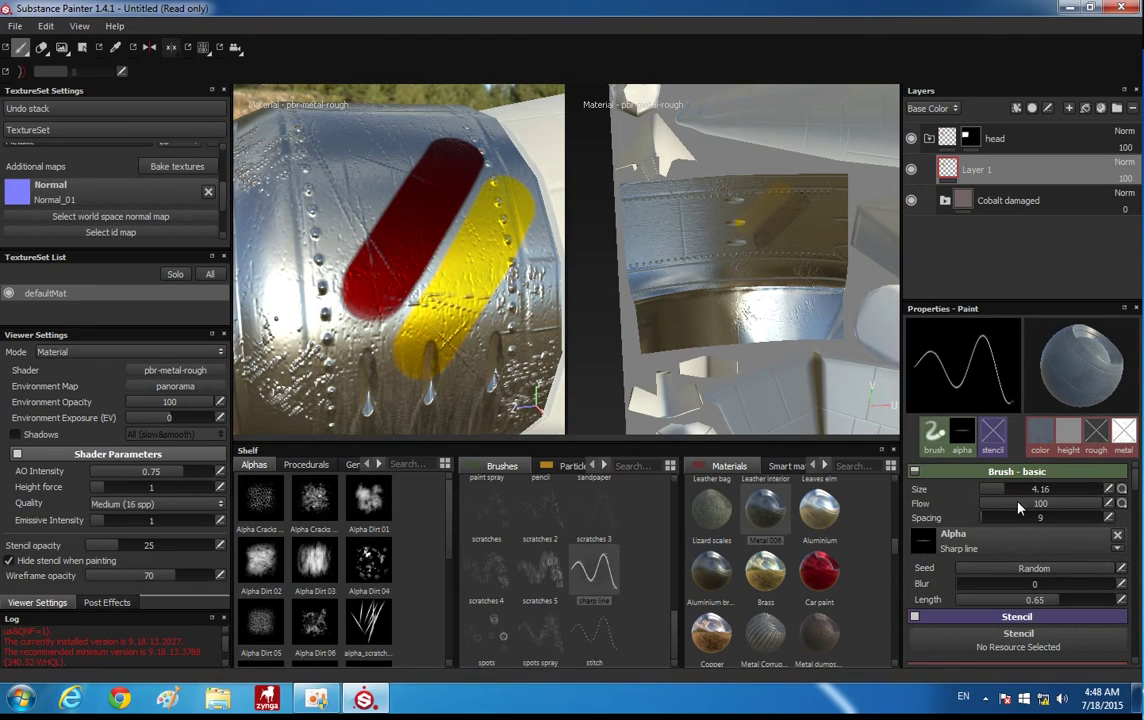
left_click_drag(996, 521, 905, 522)
mouse_move(1030, 489)
left_mouse_down()
mouse_move(1013, 492)
mouse_move(1024, 490)
left_mouse_up()
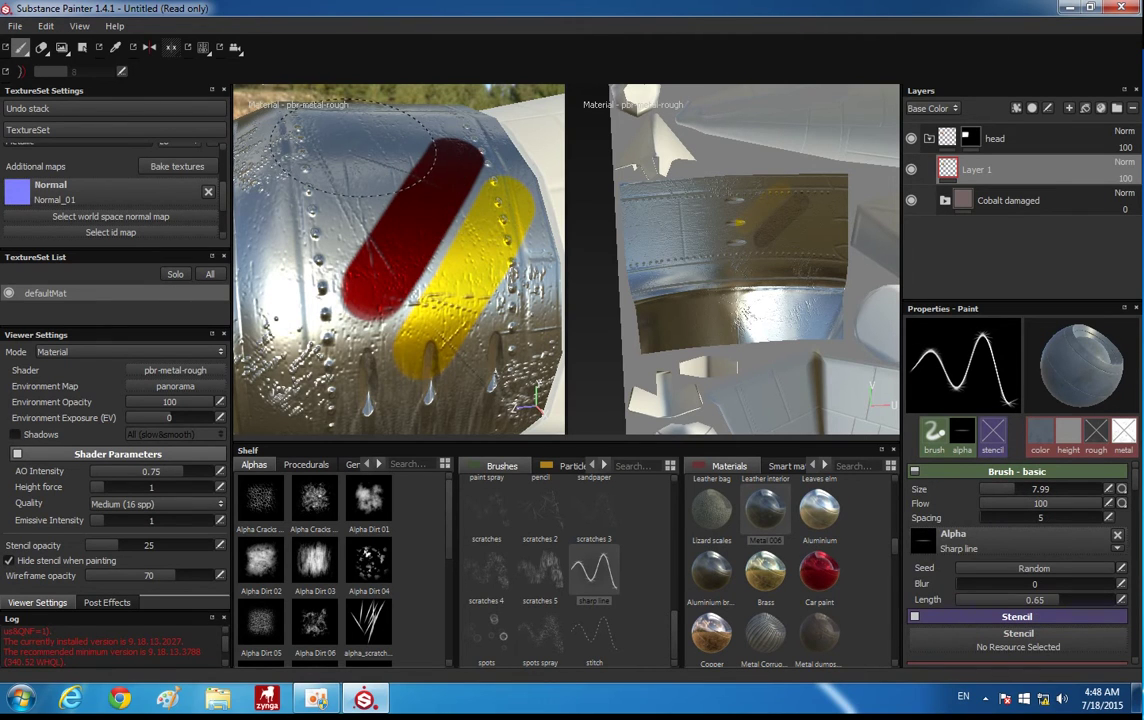
mouse_move(424, 249)
left_mouse_down("alt")
mouse_move(385, 213)
mouse_move(447, 225)
left_mouse_up("alt")
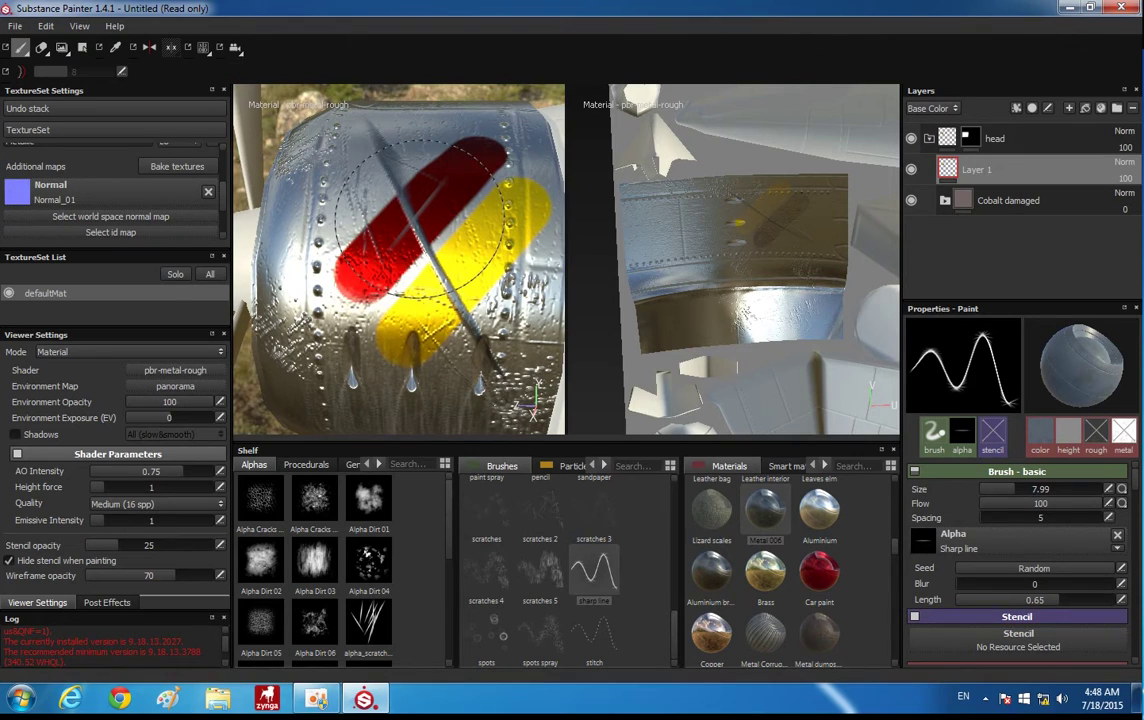
right_click_drag(425, 215, 395, 213, "ctrl")
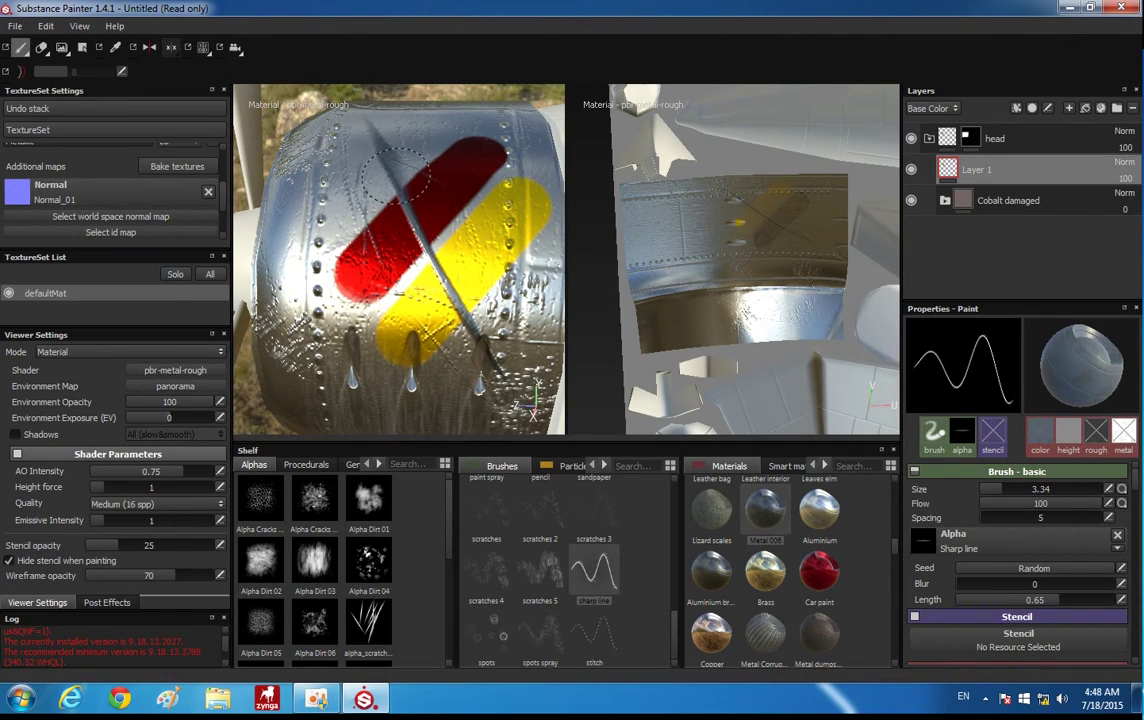
Shift-click straight scratch lines across the red and yellow stripes, and set brush Blur to 0.75
key("shift")
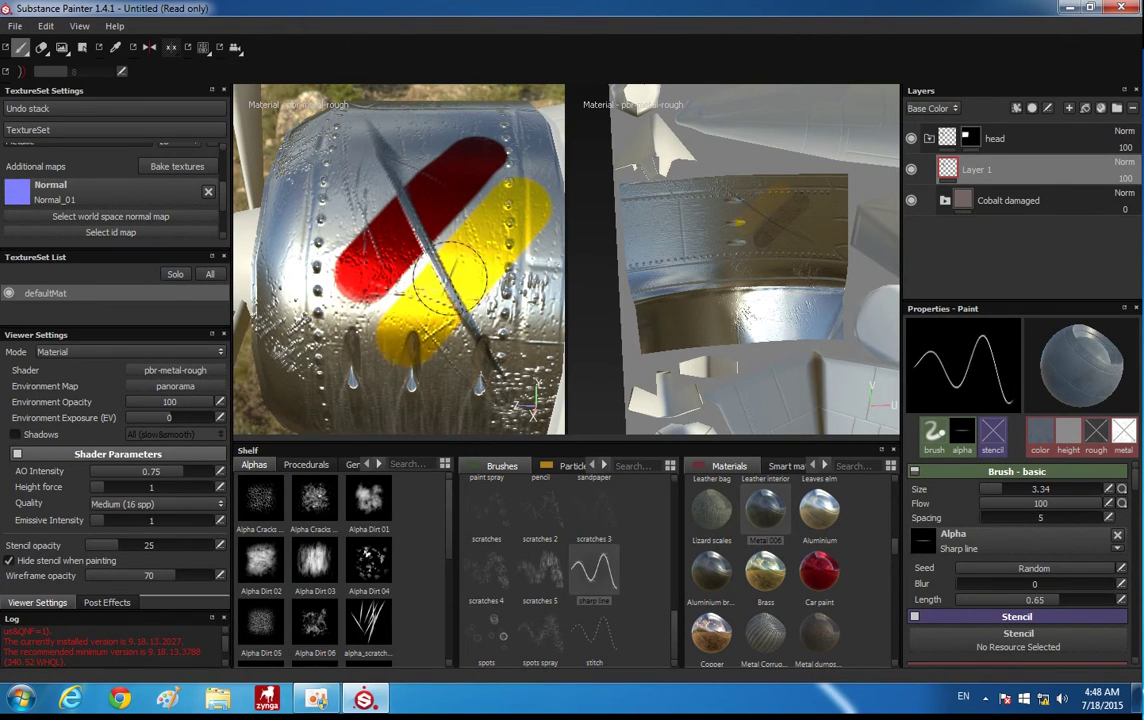
right_click_drag(455, 290, 470, 260, "shift")
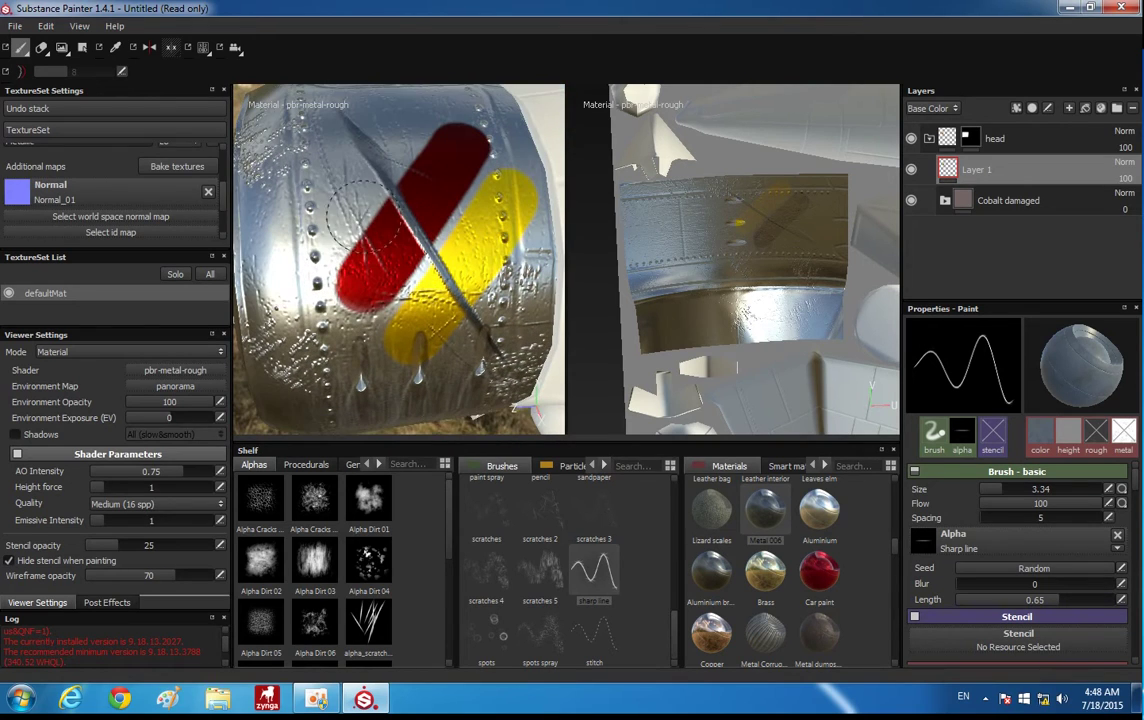
key("shift")
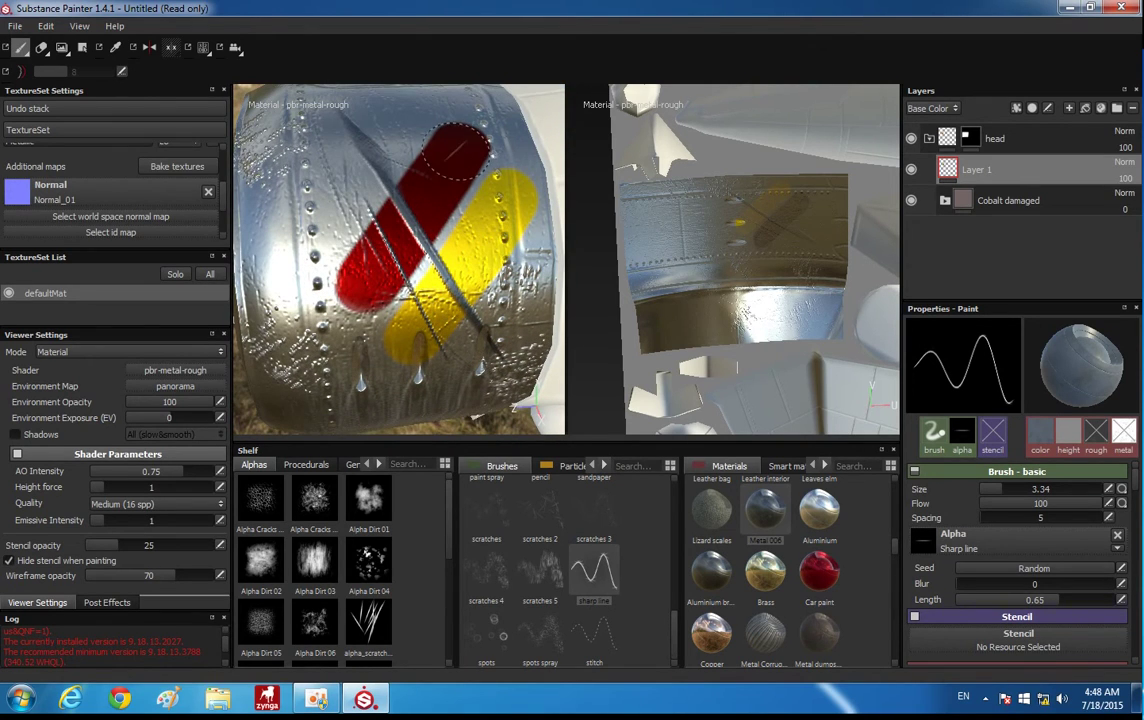
right_click_drag(476, 238, 484, 308, "shift")
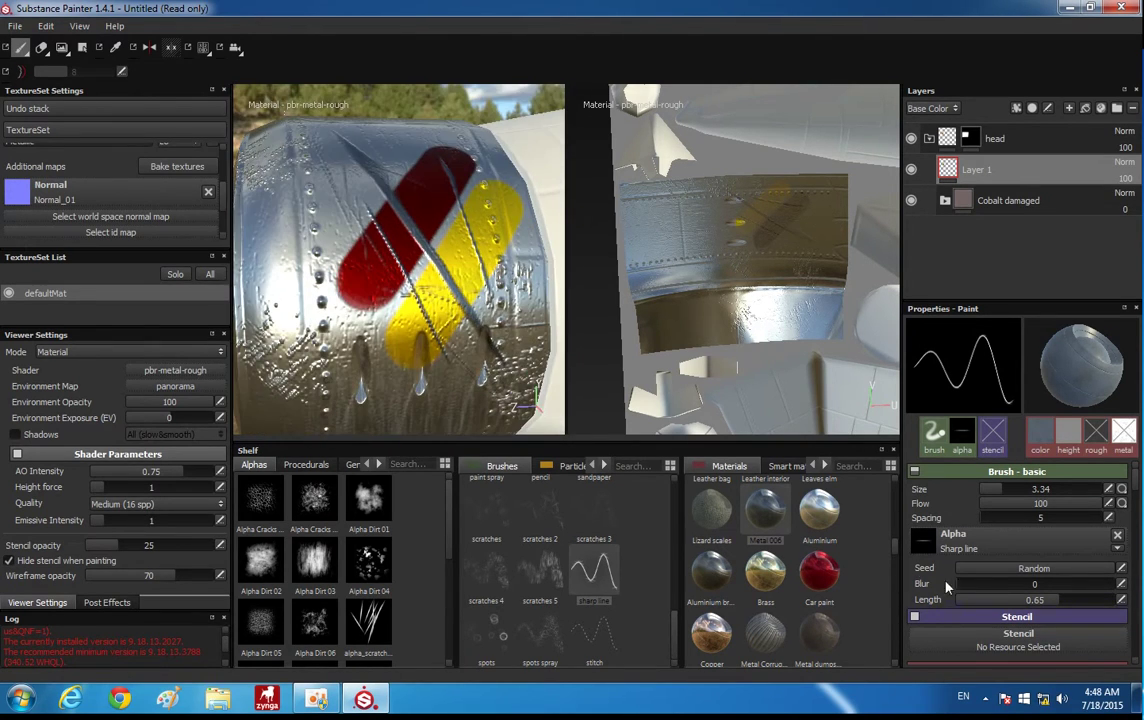
left_click_drag(955, 585, 1075, 592)
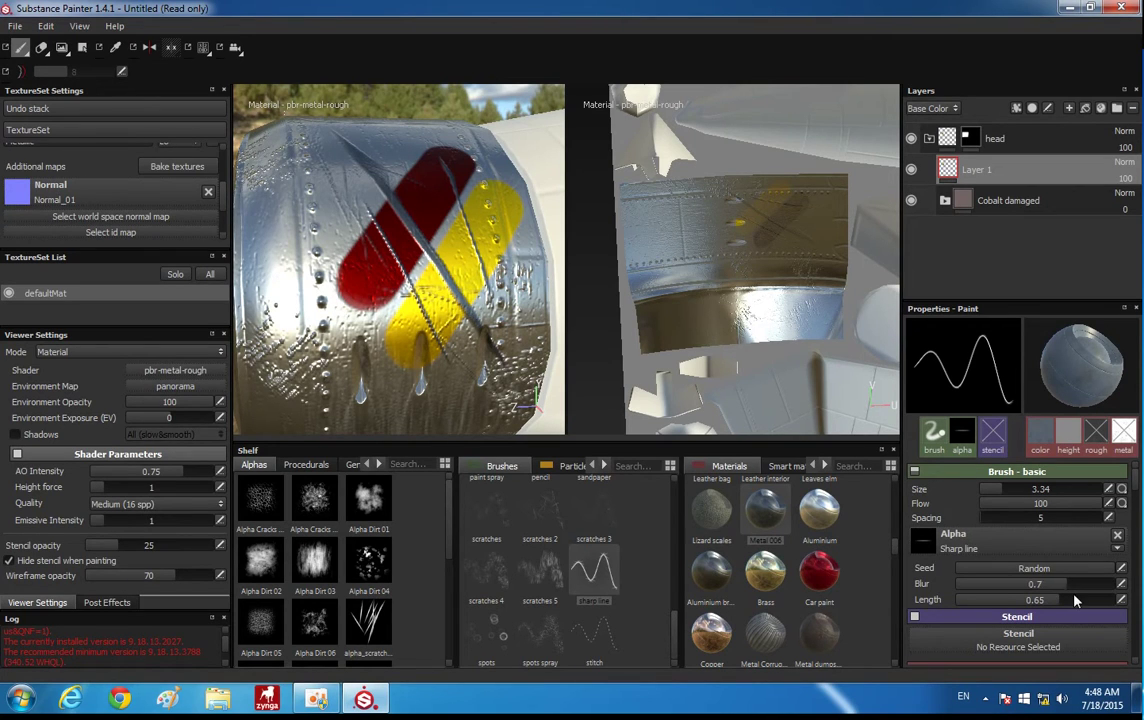
scroll(410, 305, "down", 5)
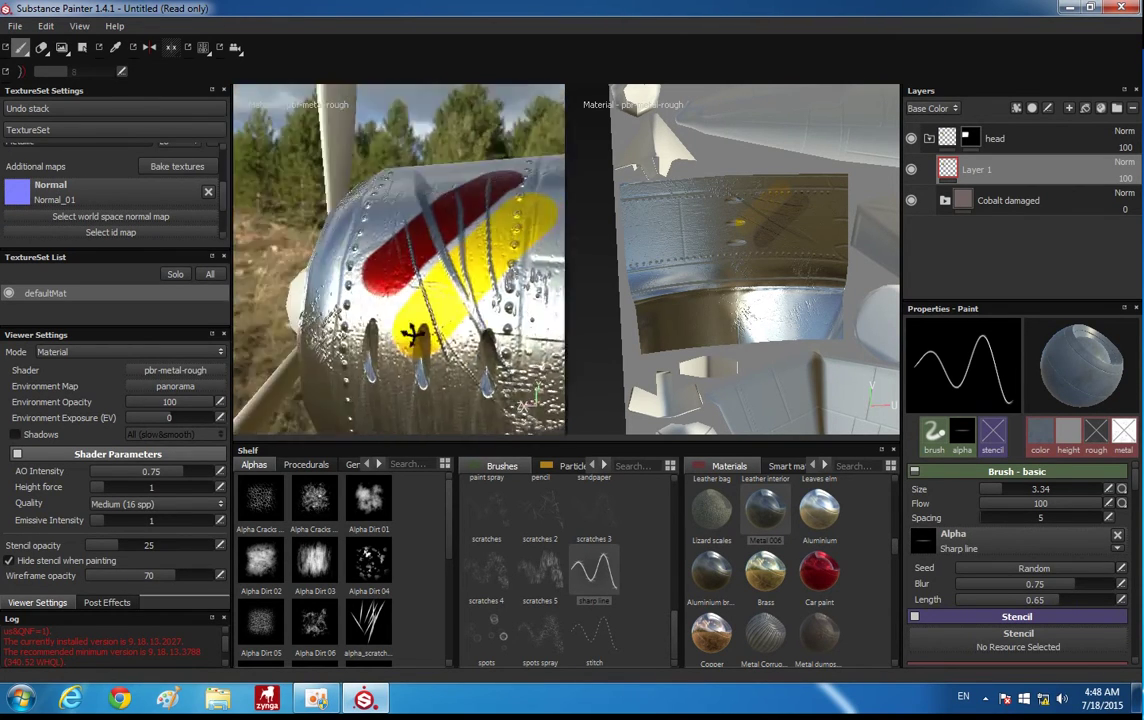
mouse_move(410, 305)
left_mouse_down("alt")
mouse_move(410, 240)
mouse_move(467, 276)
mouse_move(457, 237)
mouse_move(446, 270)
mouse_move(357, 255)
mouse_move(340, 240)
left_mouse_up("alt")
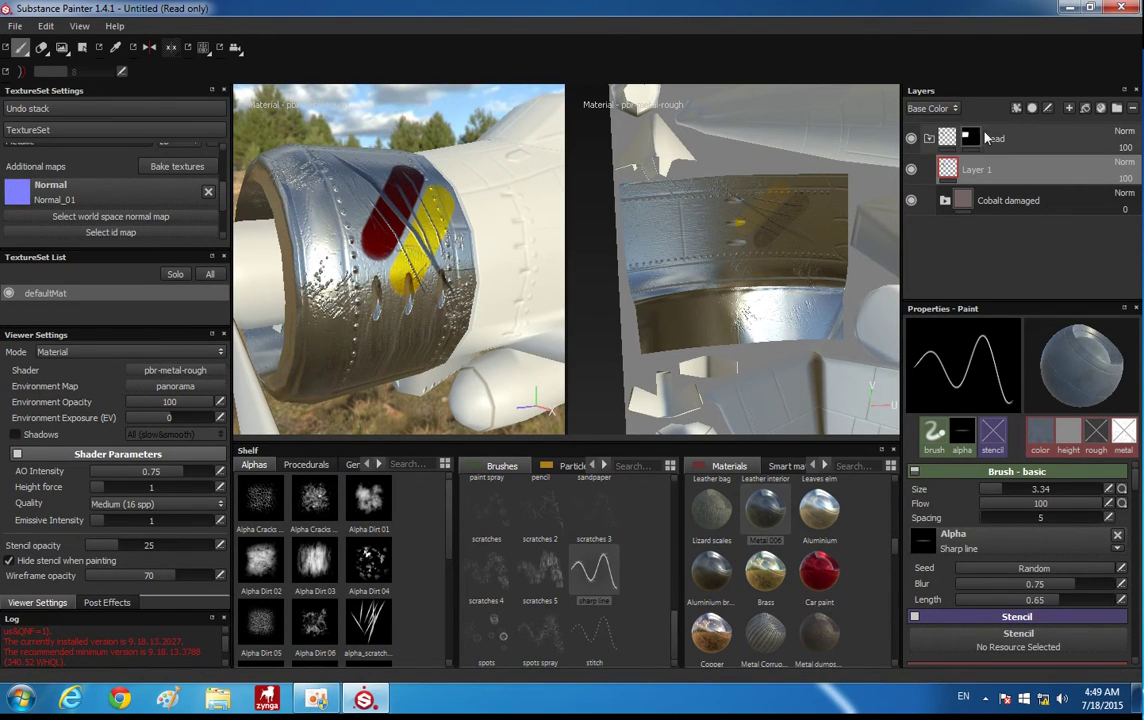
Add Fill layer 1 and place it below the head folder
left_click(930, 142)
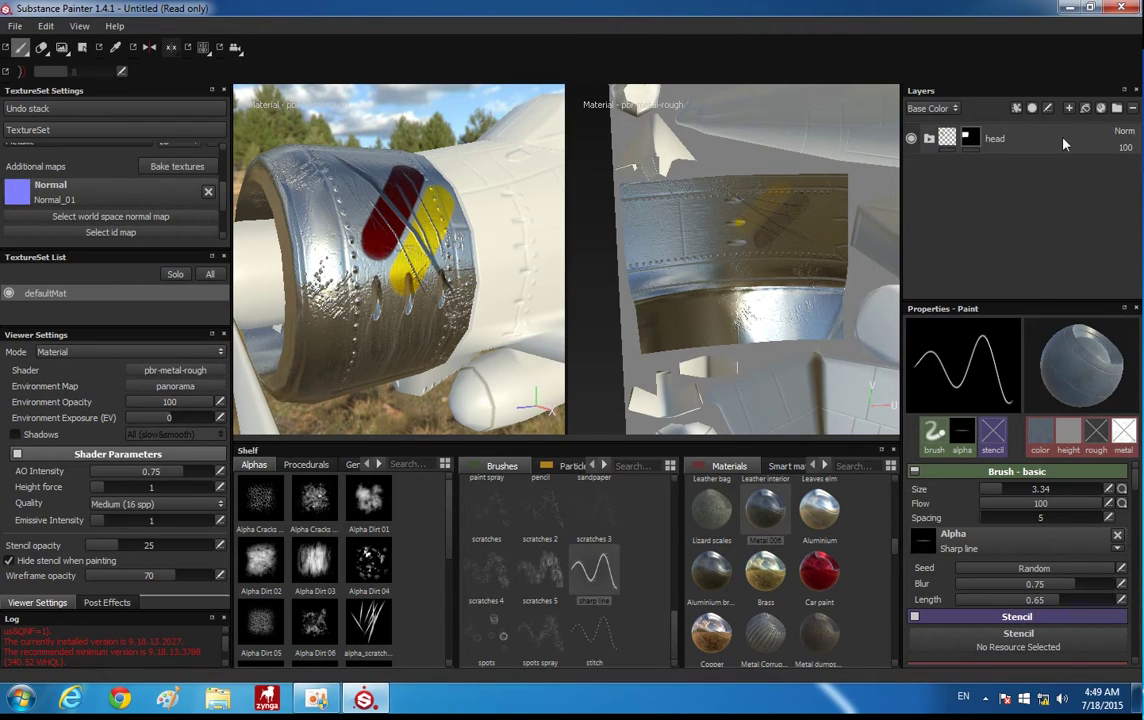
left_click(1069, 108)
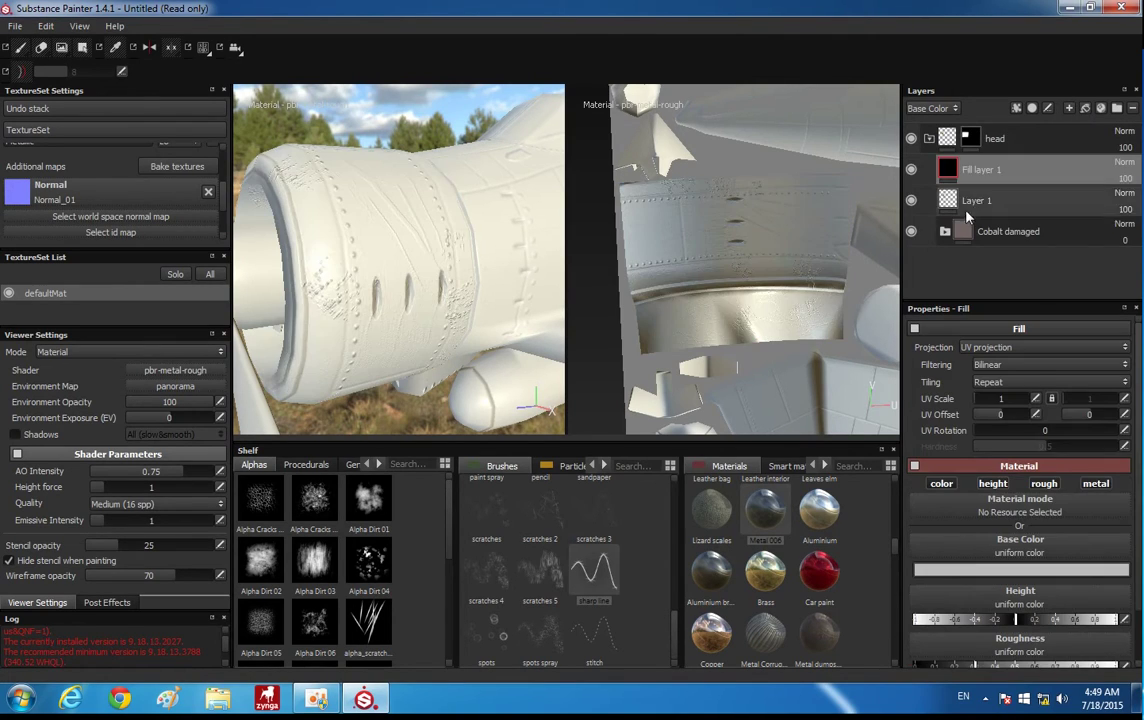
left_click(930, 142)
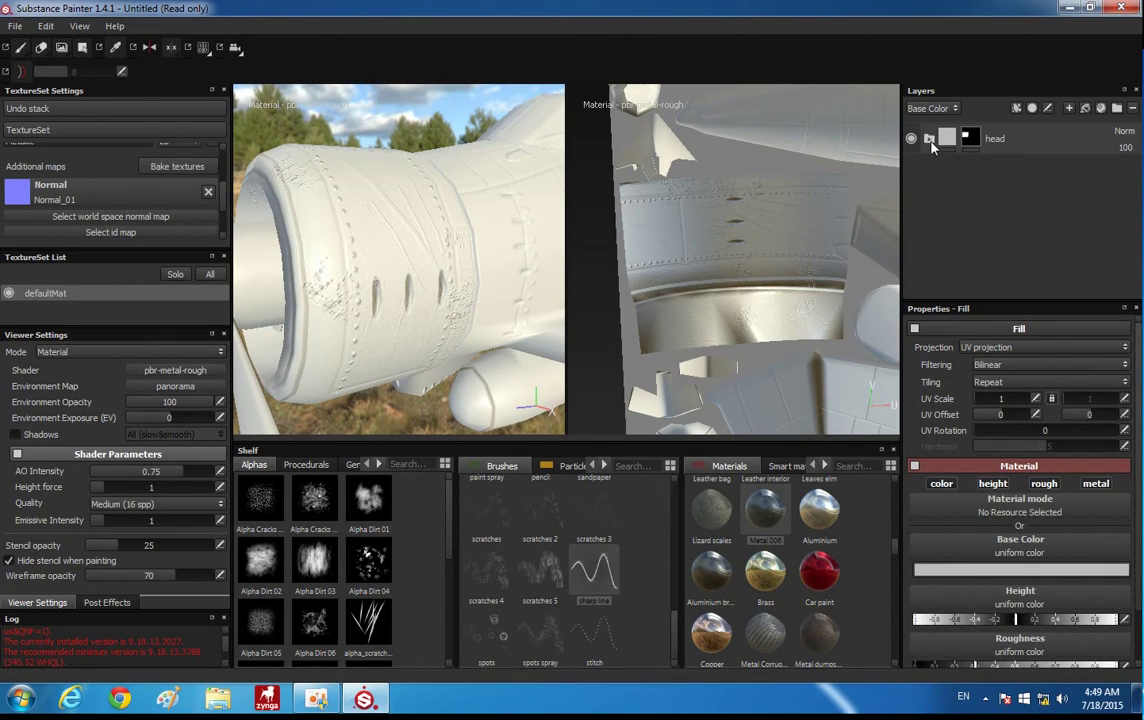
left_click(930, 142)
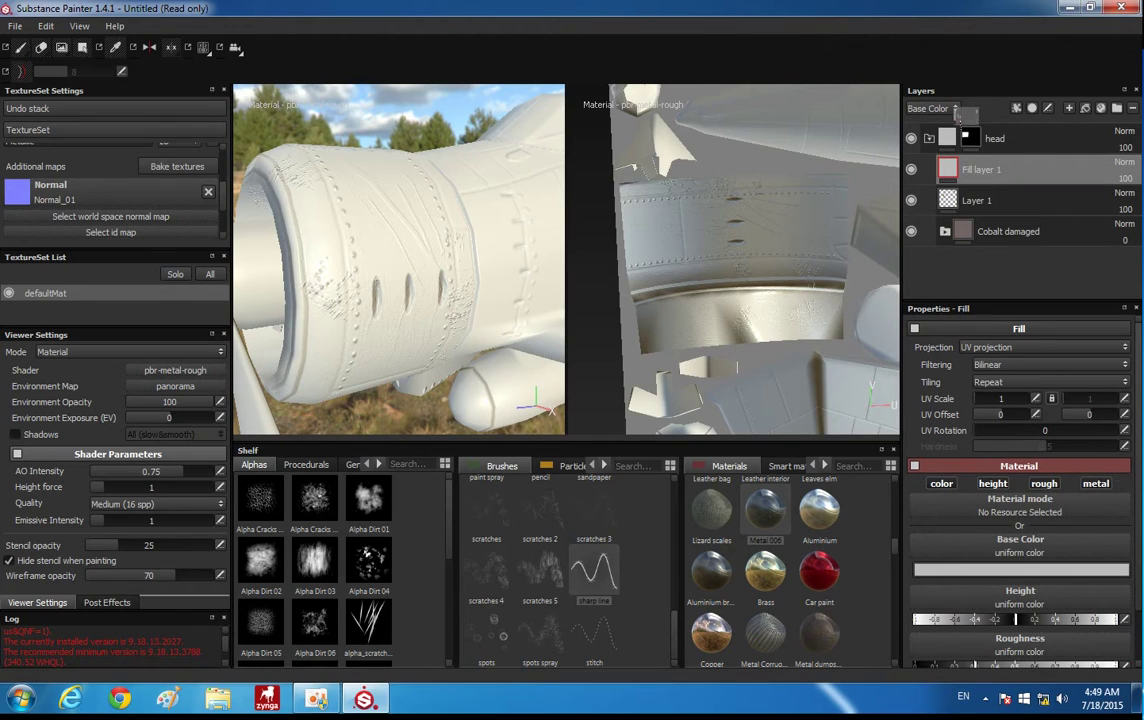
left_click_drag(962, 112, 970, 135)
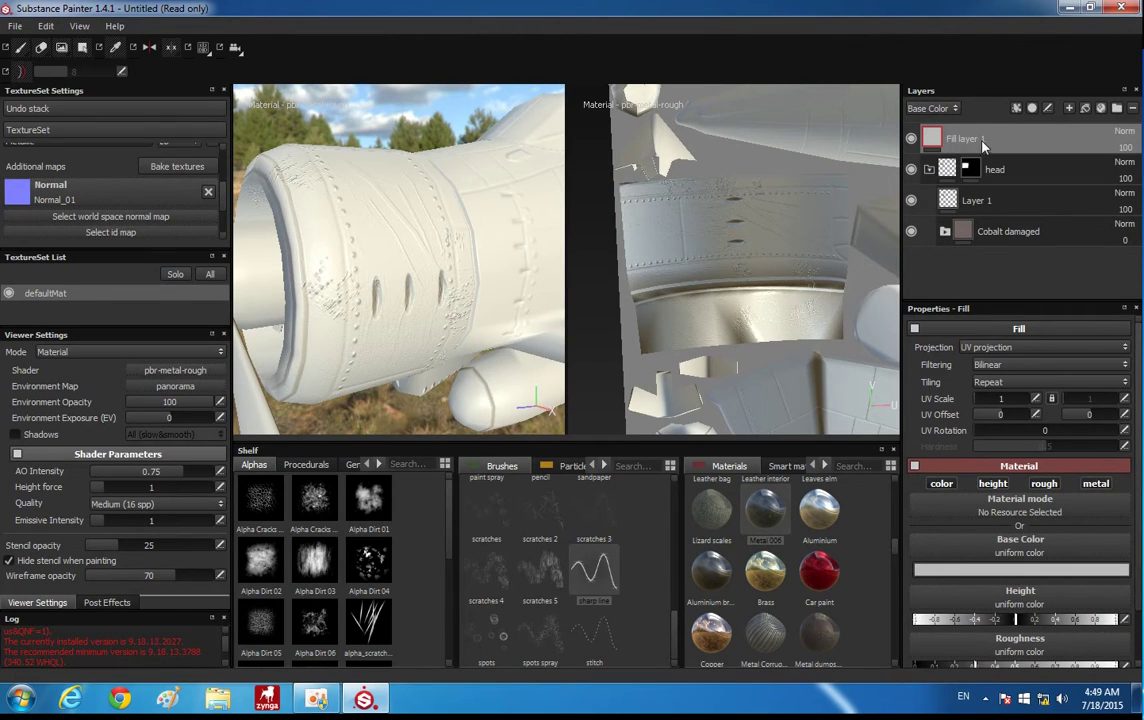
left_click_drag(970, 142, 966, 240)
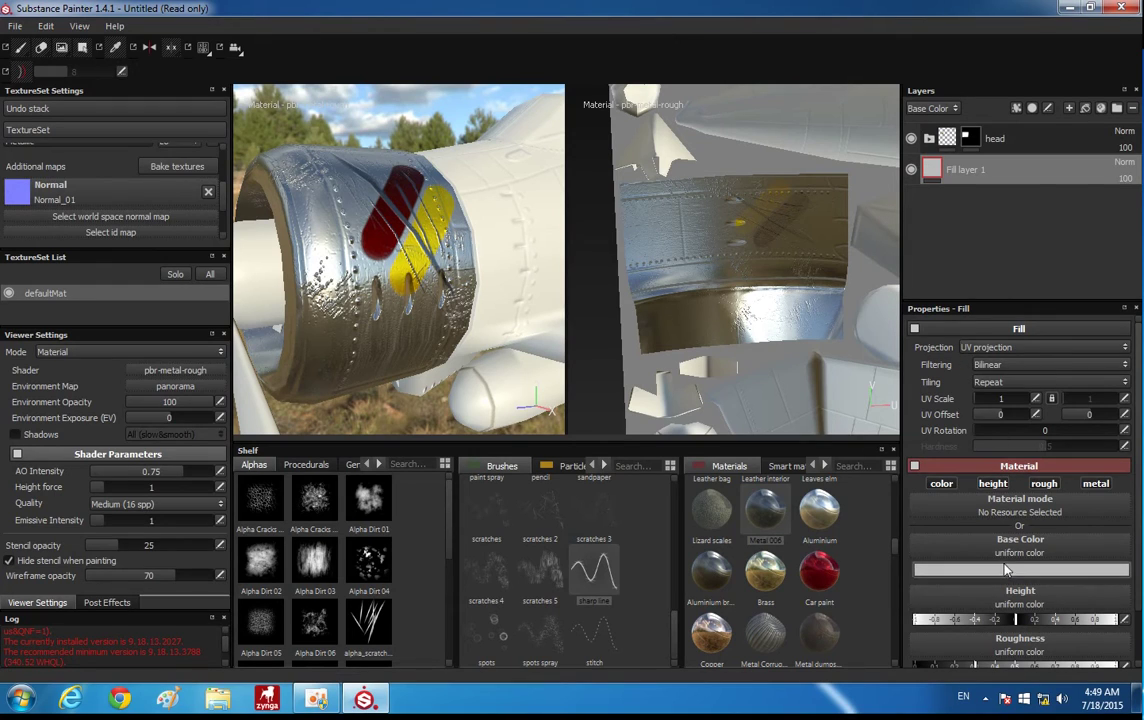
Turn off the fill's height, roughness and metallic channels and use Albedo_Q as its base colour
left_click(378, 464)
left_click(378, 464)
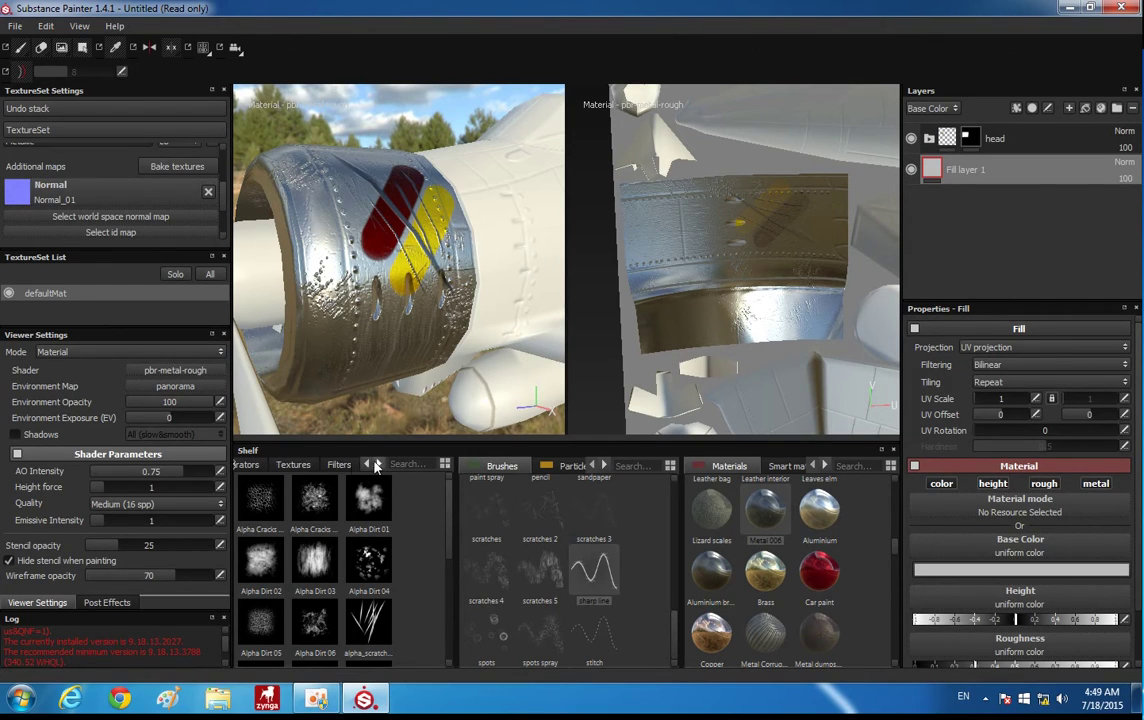
left_click(293, 466)
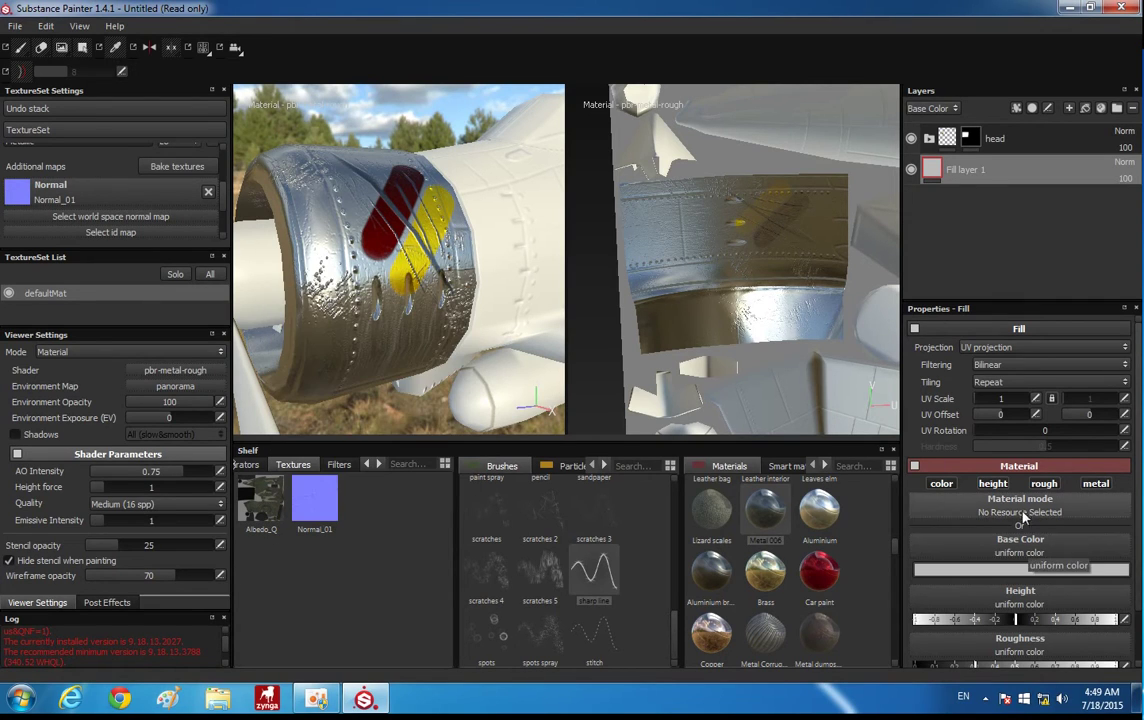
left_click(993, 483)
left_click(1045, 484)
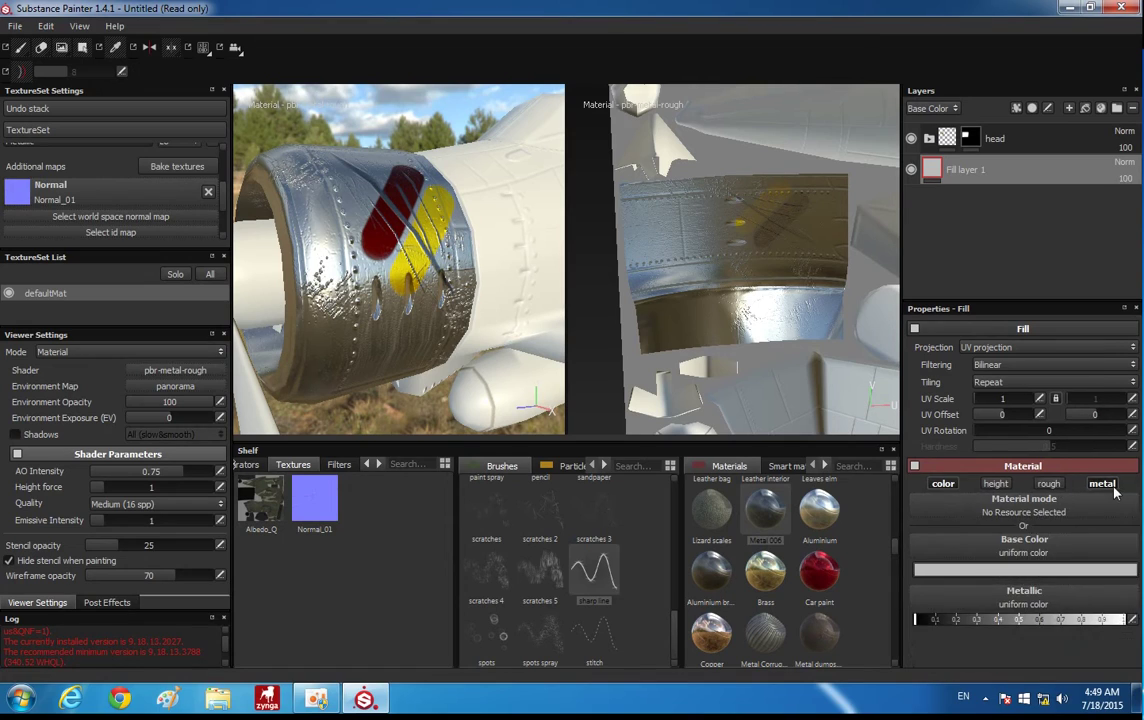
left_click(1097, 483)
left_click(1020, 511)
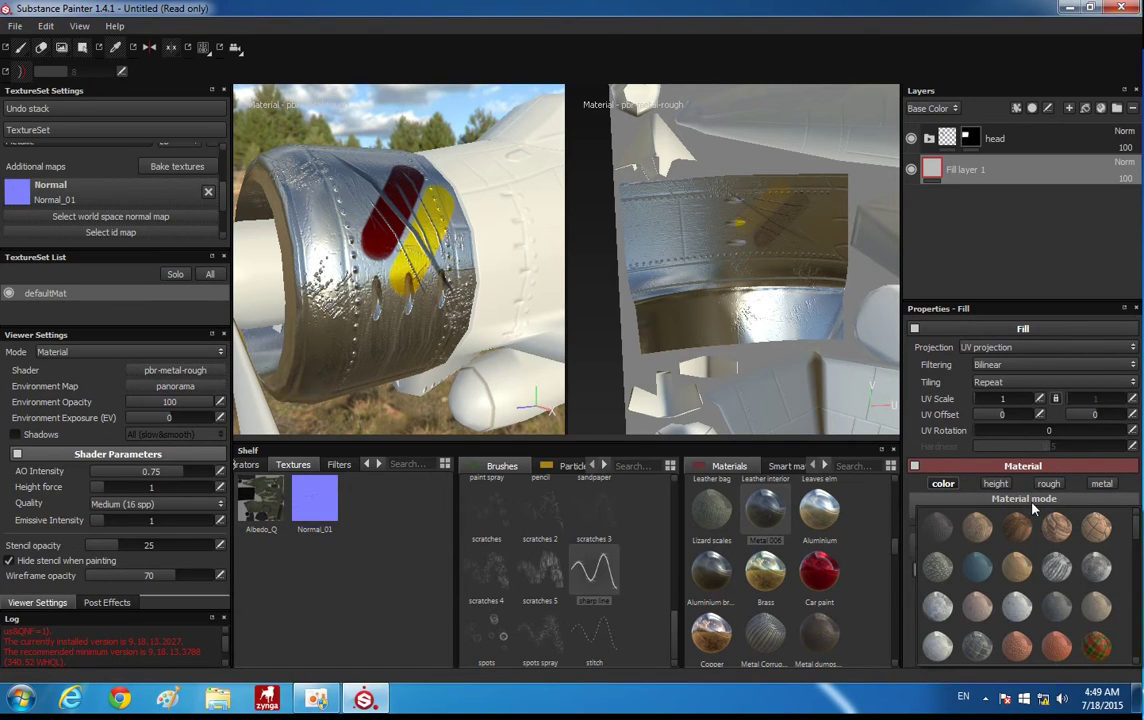
left_click(1020, 546)
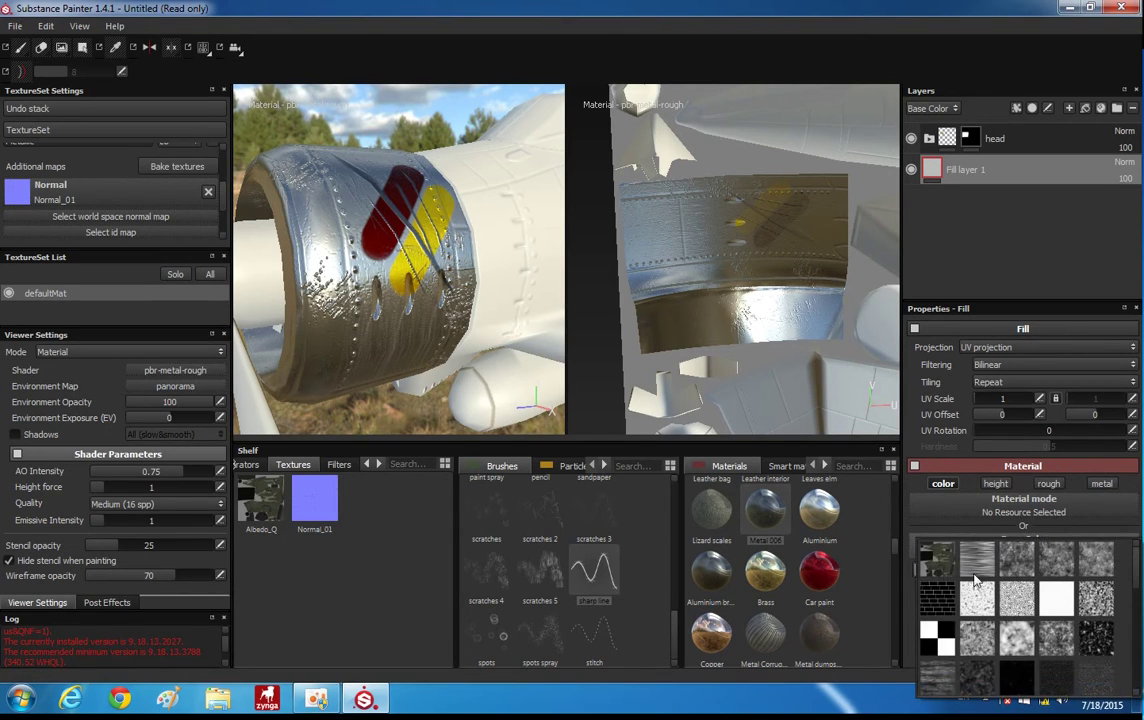
left_click(937, 562)
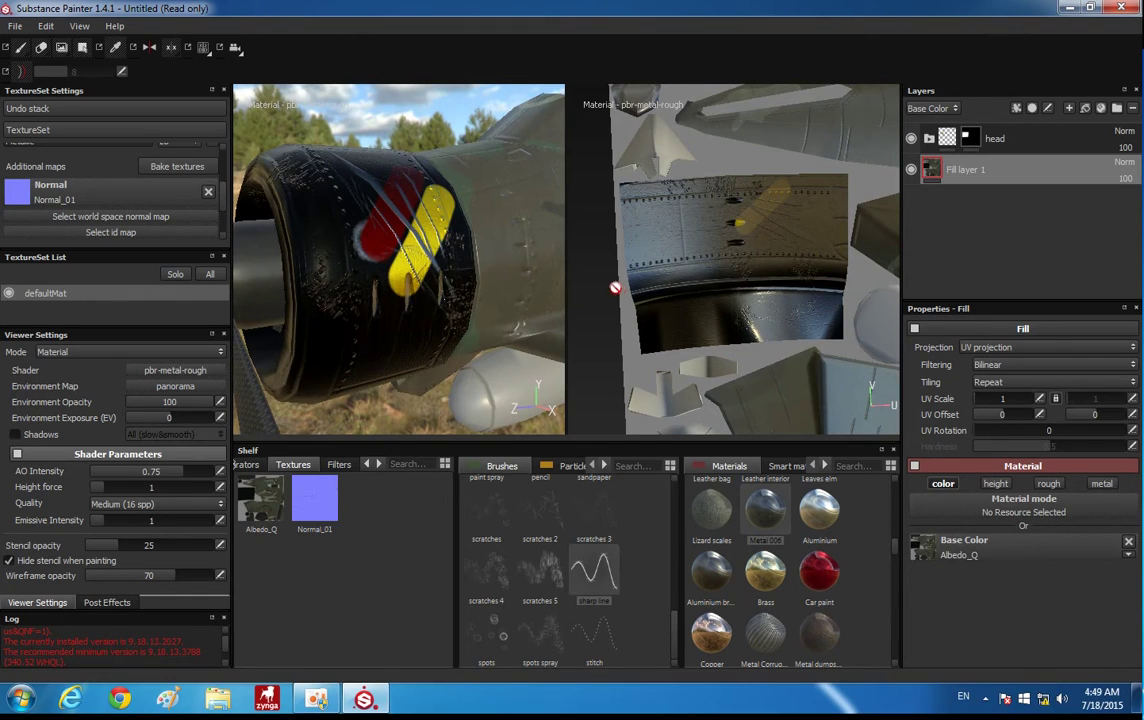
scroll(529, 255, "down", 8)
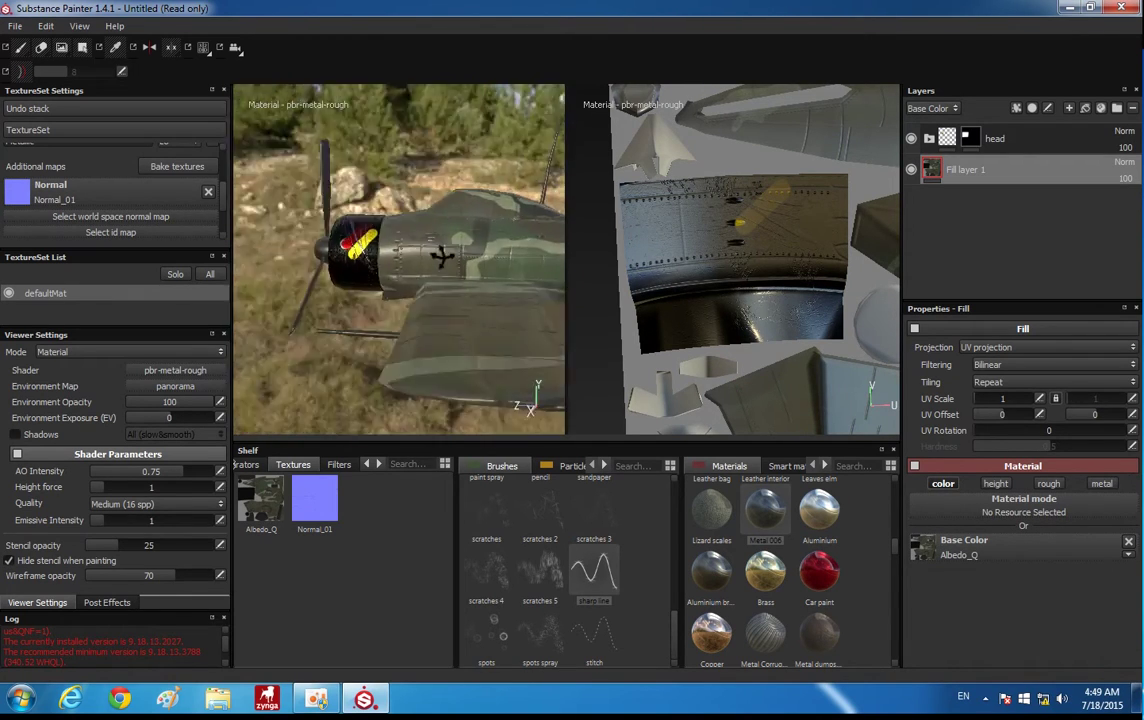
mouse_move(441, 256)
left_mouse_down("alt")
mouse_move(402, 210)
mouse_move(421, 115)
mouse_move(442, 258)
mouse_move(324, 281)
mouse_move(425, 238)
mouse_move(472, 286)
mouse_move(401, 286)
mouse_move(306, 247)
mouse_move(413, 280)
mouse_move(413, 210)
left_mouse_up("alt")
Switch to the single 3D view, orbit to the propeller, and add Layer 2 above the head folder
key("F2")
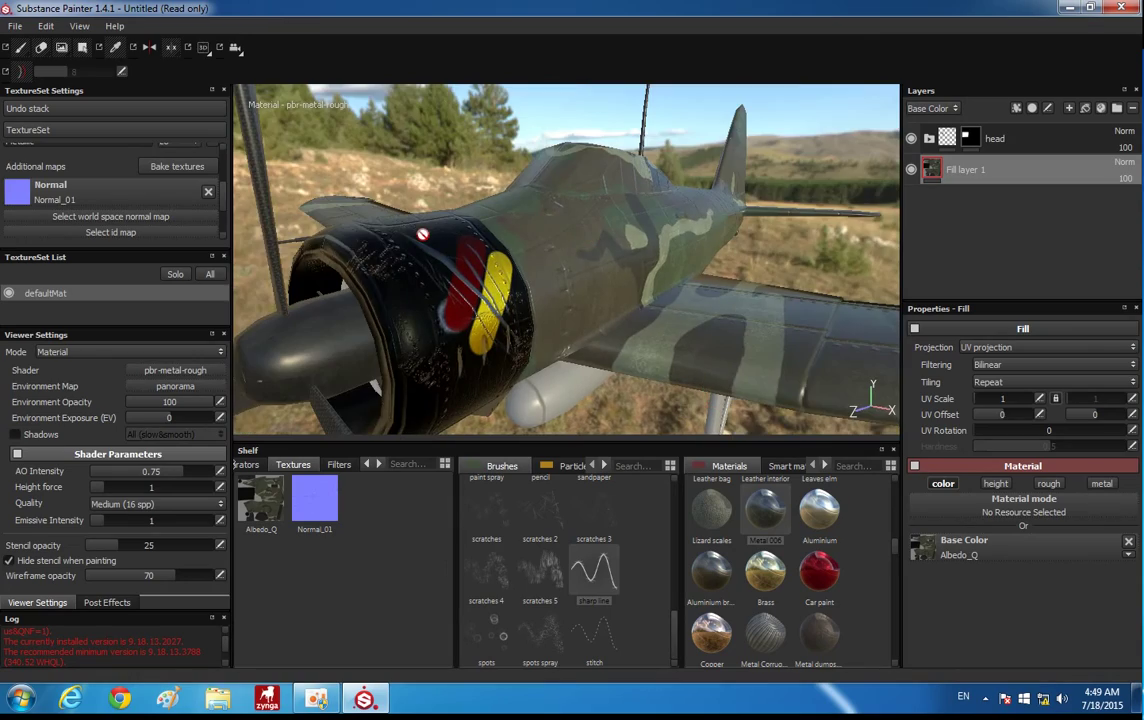
mouse_move(531, 289)
left_mouse_down("alt")
mouse_move(746, 299)
mouse_move(638, 317)
mouse_move(462, 272)
mouse_move(678, 317)
mouse_move(729, 354)
left_mouse_up("alt")
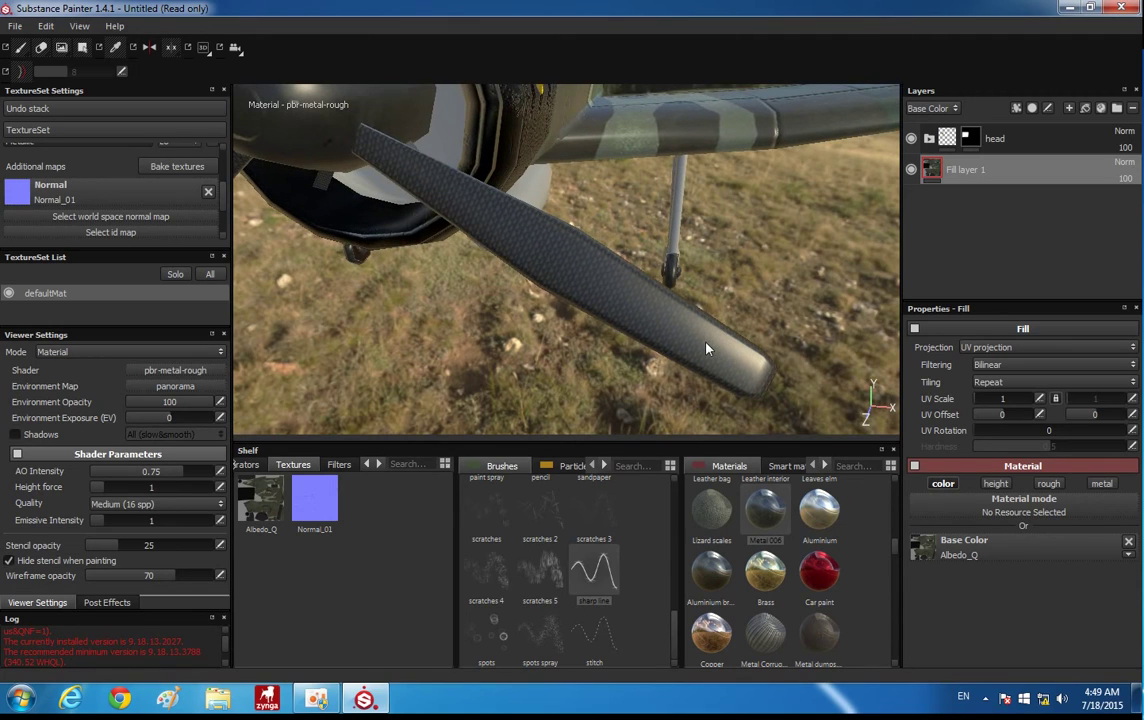
left_click(969, 138)
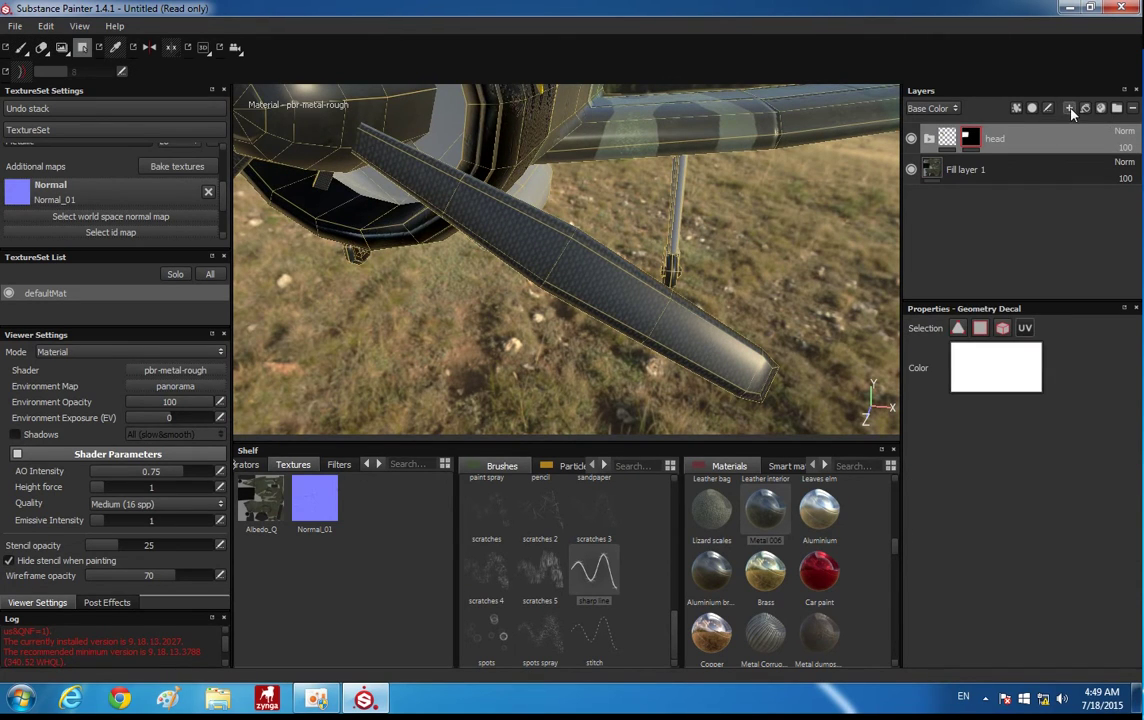
left_click(1070, 110)
Give Layer 2 a black mask
right_click(936, 145)
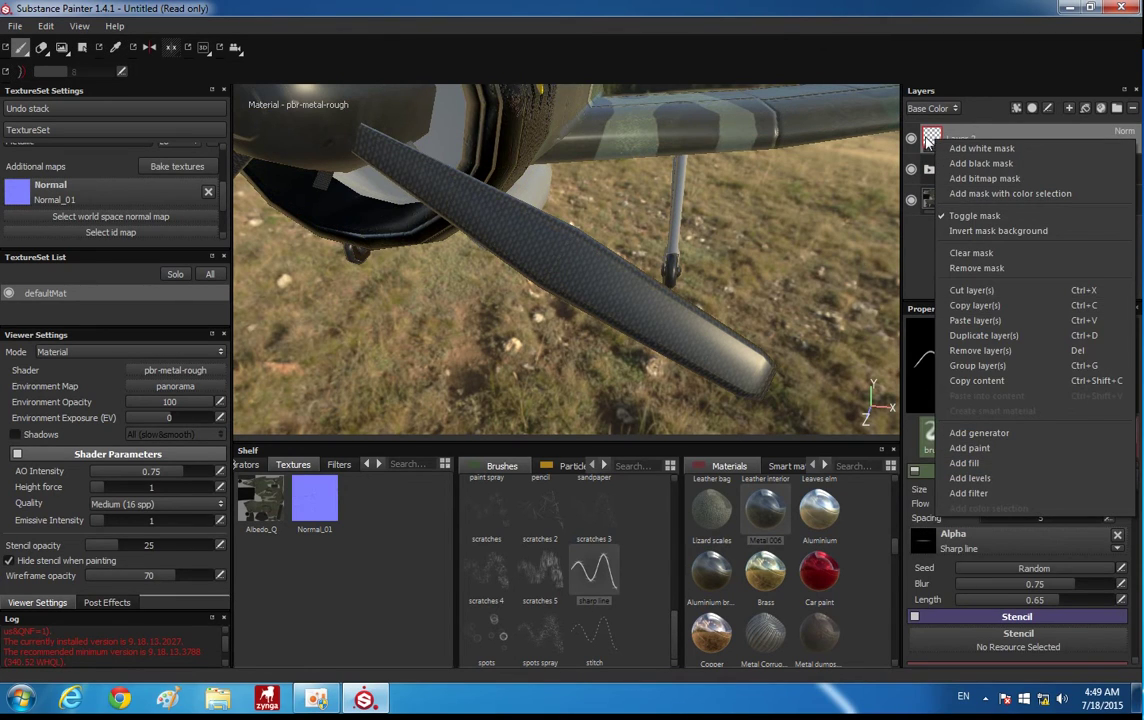
key("Escape")
right_click(931, 142)
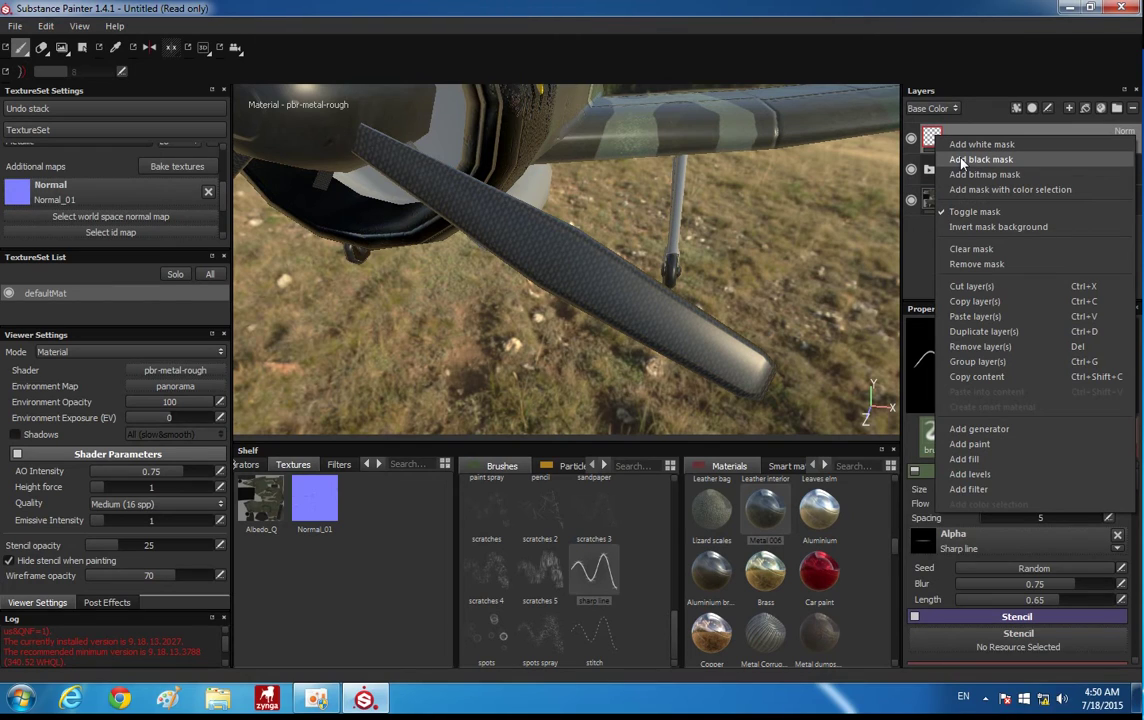
left_click(961, 160)
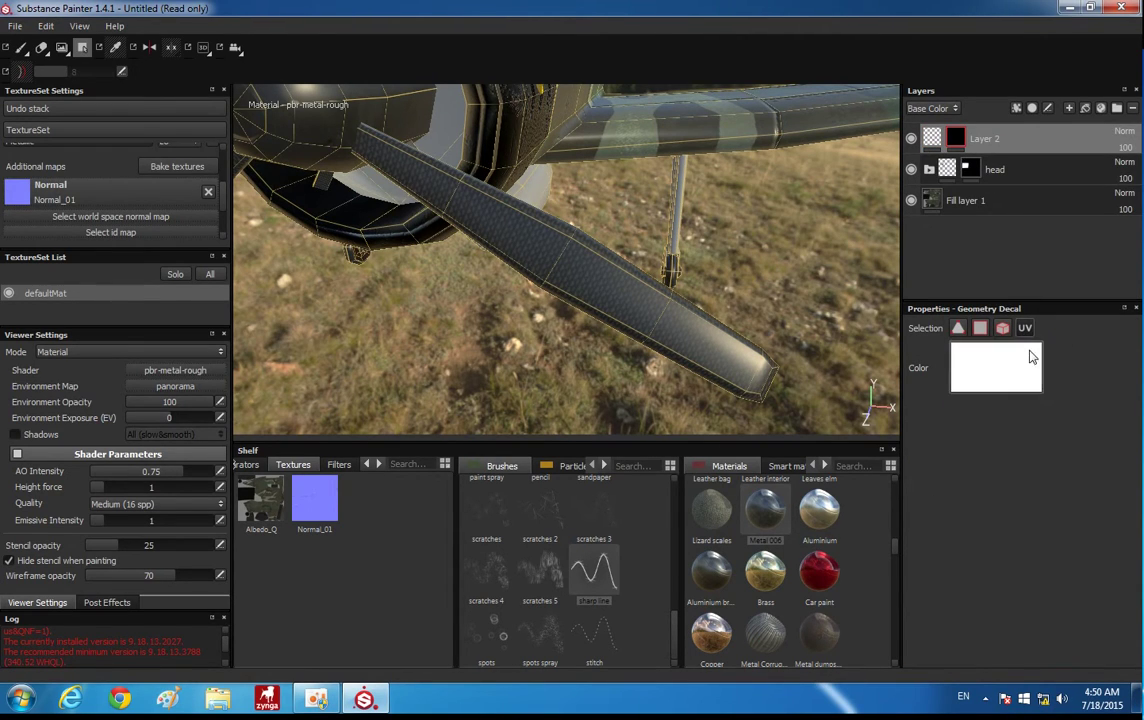
Select the propeller tip, show the 3D/UV split view zoomed on the islands, and choose Car paint
left_click_drag(783, 305, 695, 438)
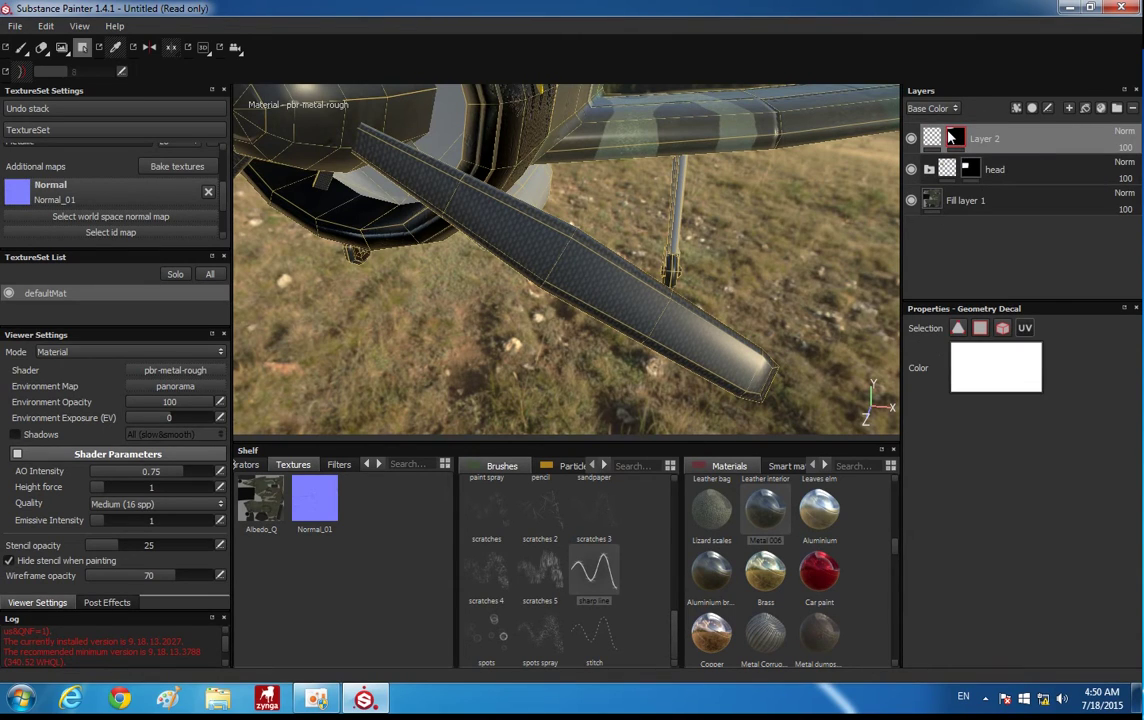
key("F1")
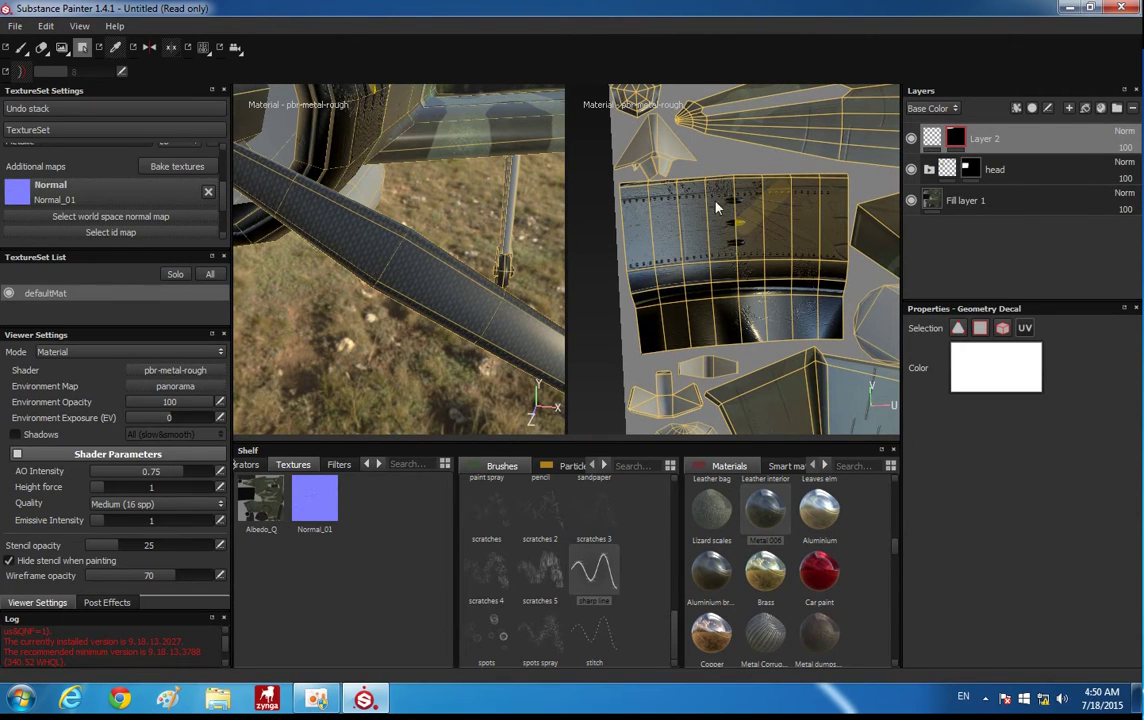
middle_click_drag(743, 141, 755, 285)
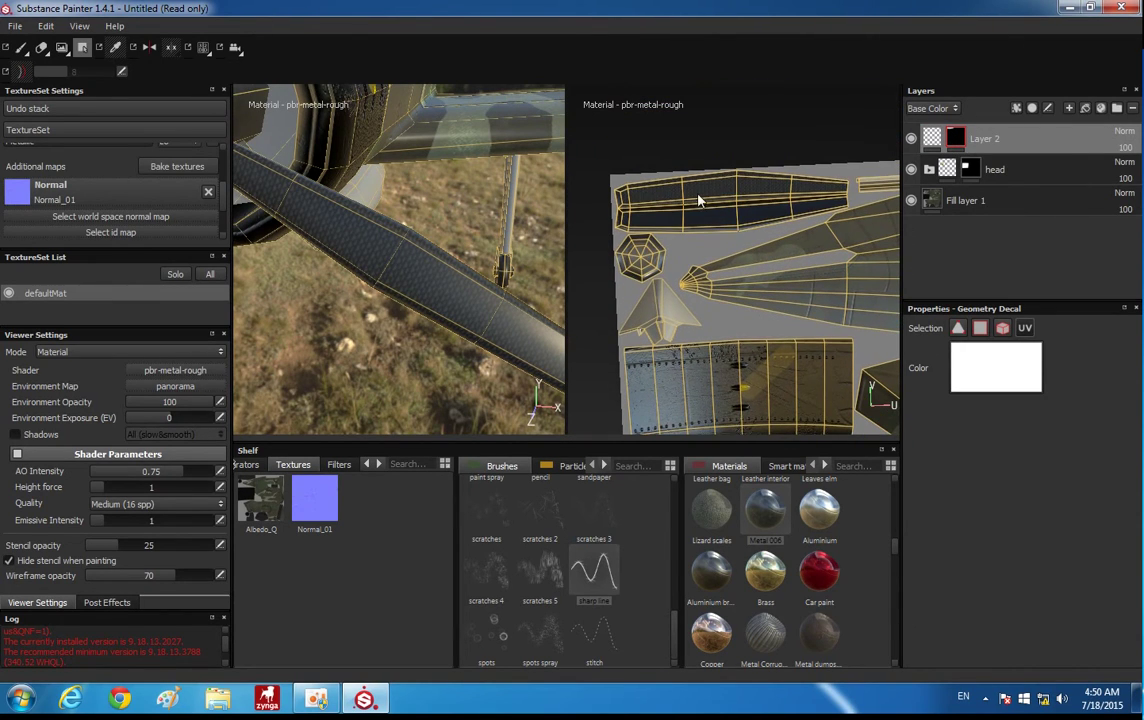
scroll(700, 209, "up", 5)
middle_click_drag(718, 153, 765, 287)
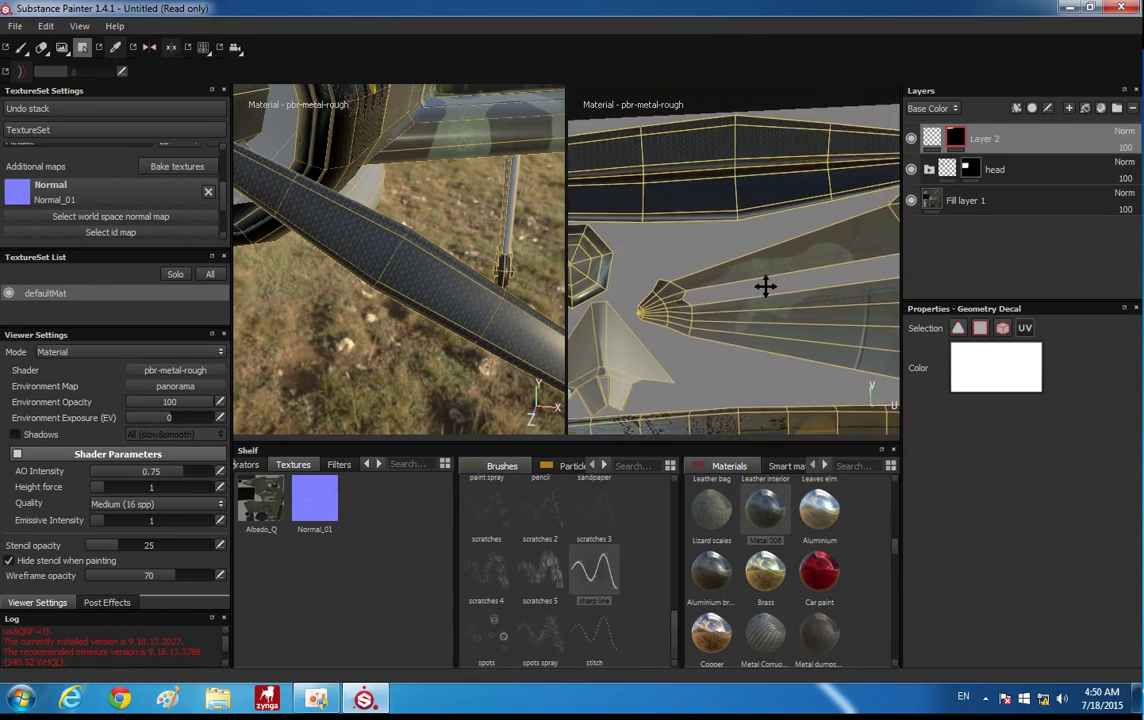
scroll(765, 287, "down", 3)
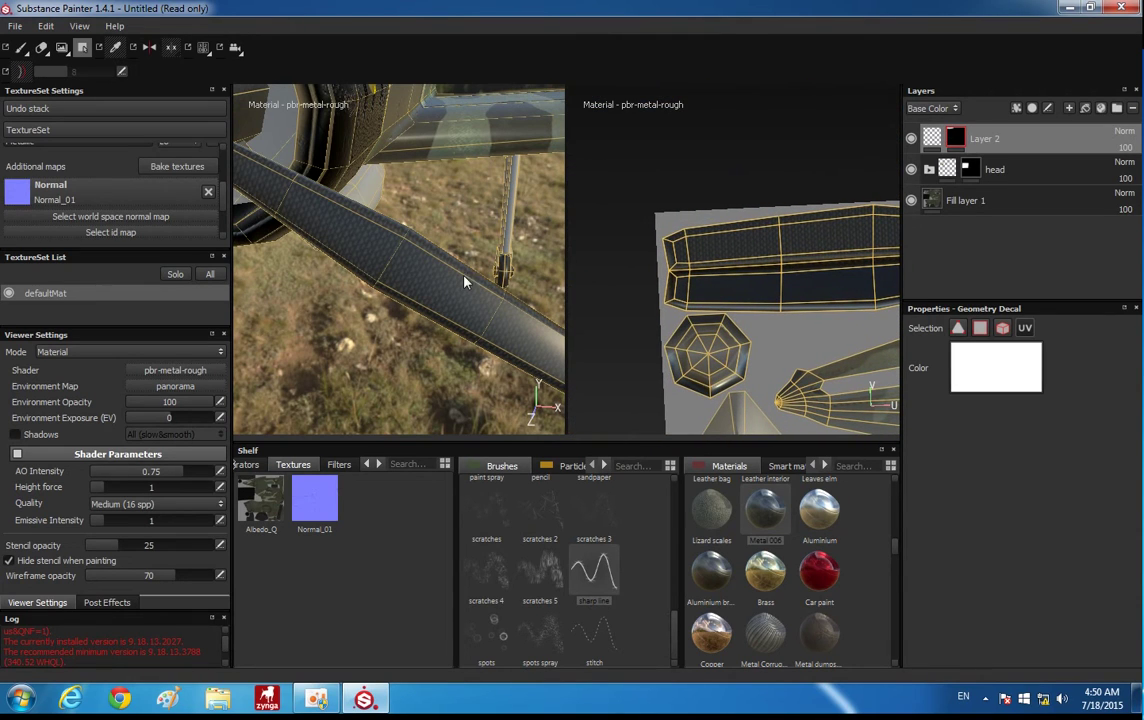
mouse_move(464, 283)
left_mouse_down("alt")
mouse_move(403, 209)
mouse_move(482, 374)
left_mouse_up("alt")
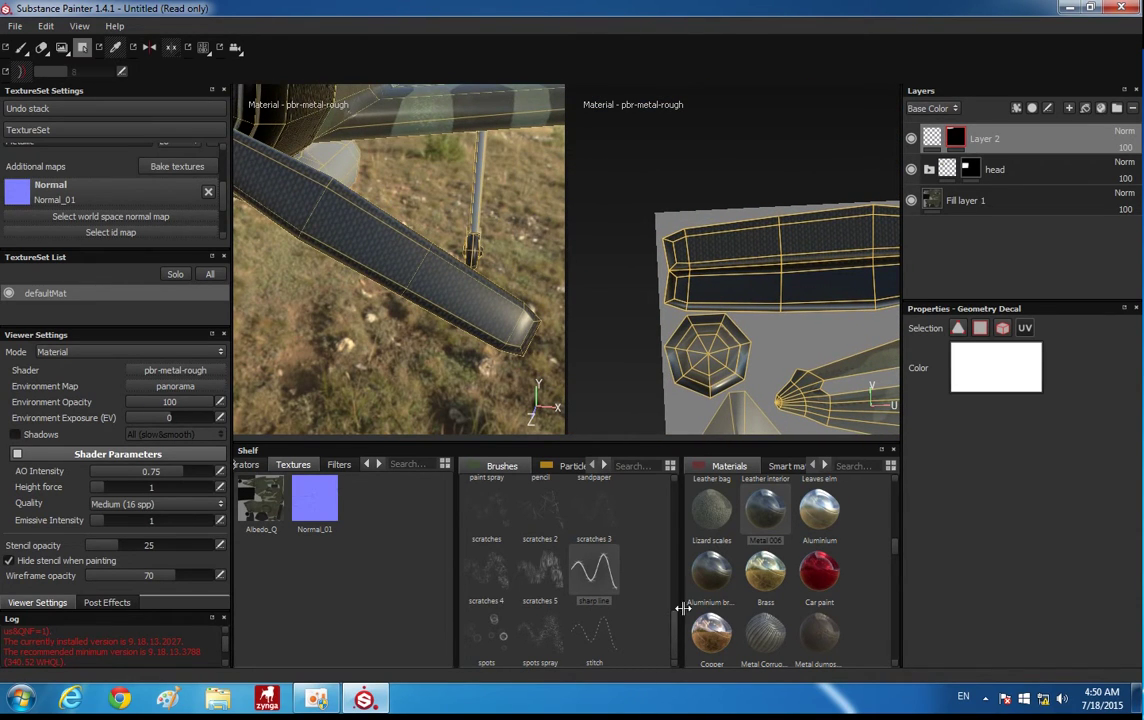
left_click(825, 588)
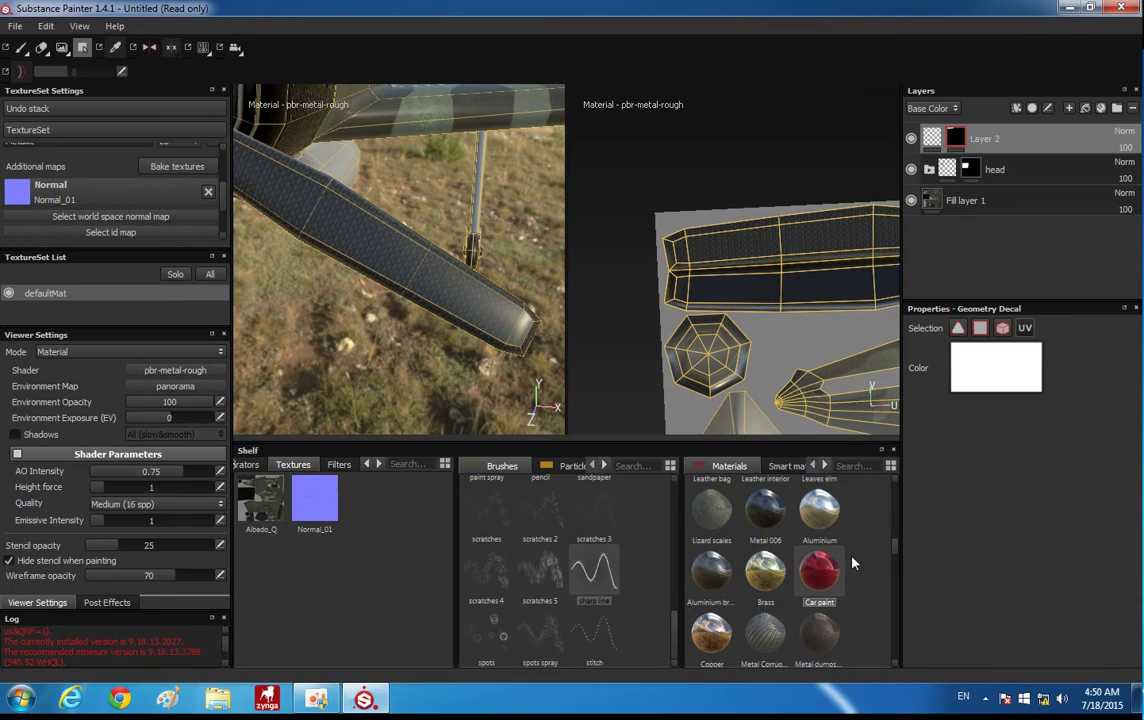
Target Layer 2's content, load Car paint into the brush, and exclude the roughness channel
left_click(931, 141)
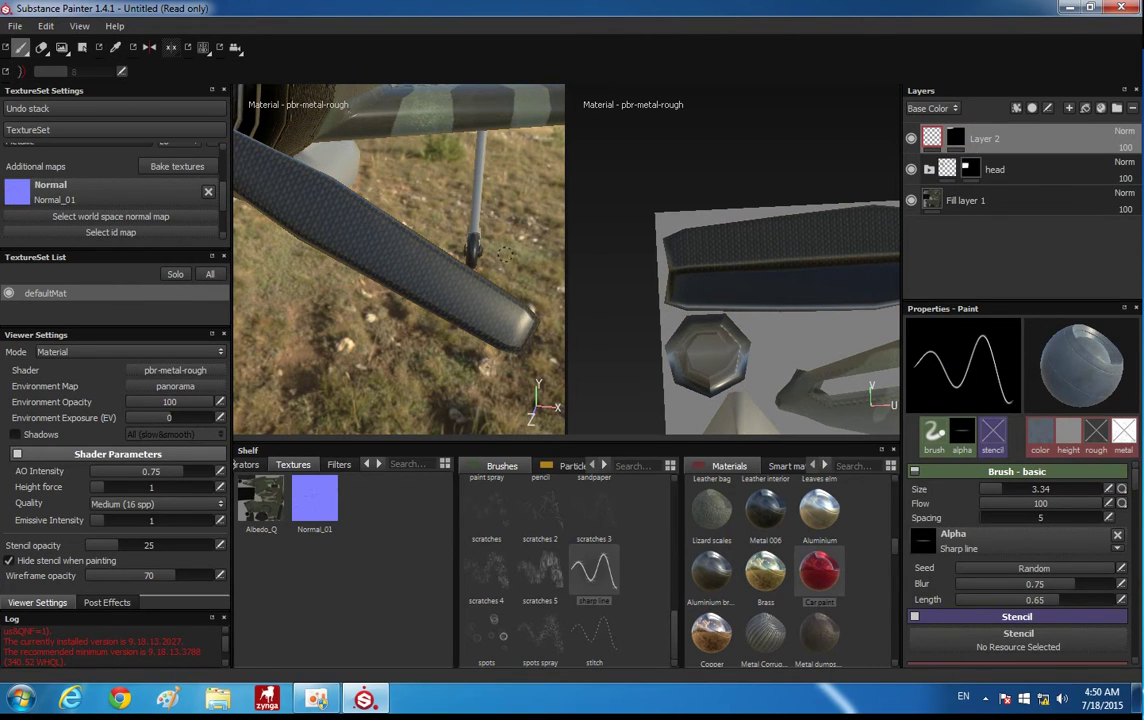
mouse_move(410, 320)
left_mouse_down("alt")
mouse_move(480, 319)
mouse_move(456, 338)
left_mouse_up("alt")
left_click_drag(826, 576, 1060, 350)
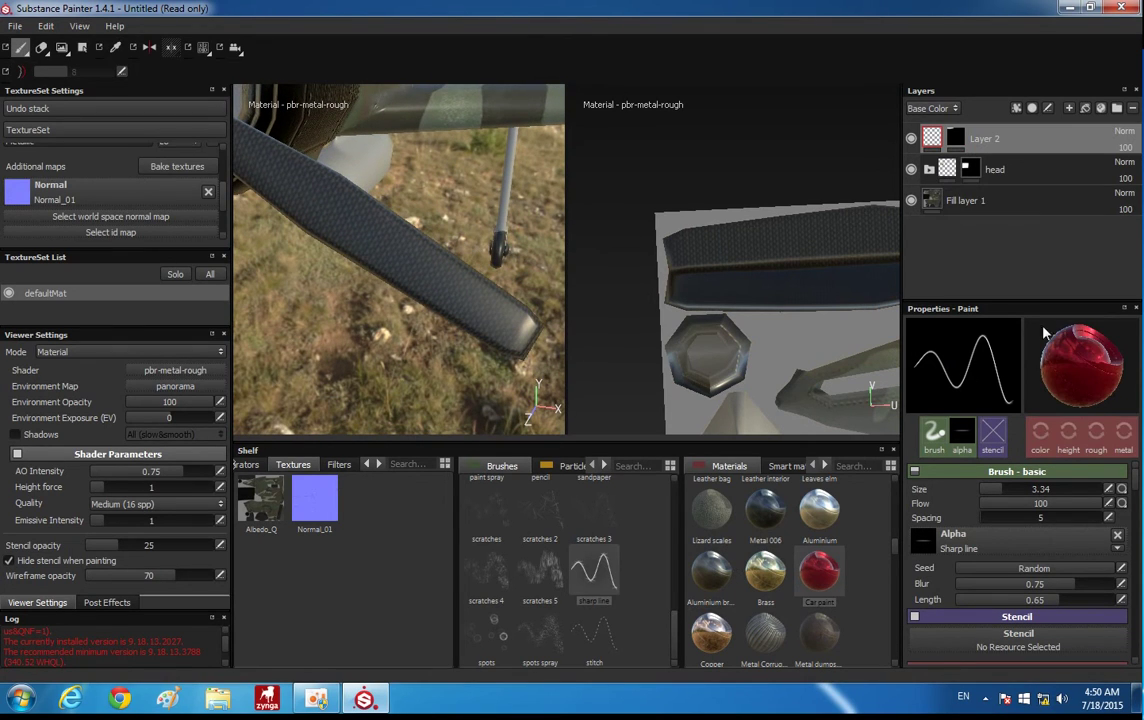
scroll(1069, 560, "down", 2)
scroll(1050, 580, "down", 2)
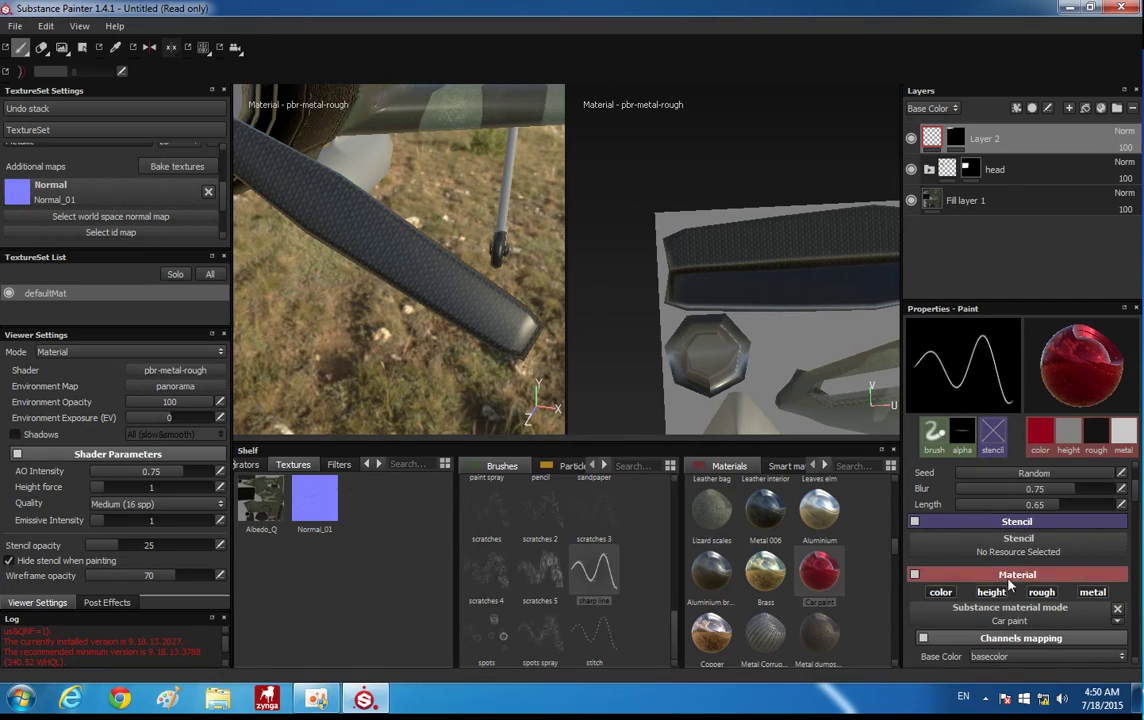
left_click(1043, 592)
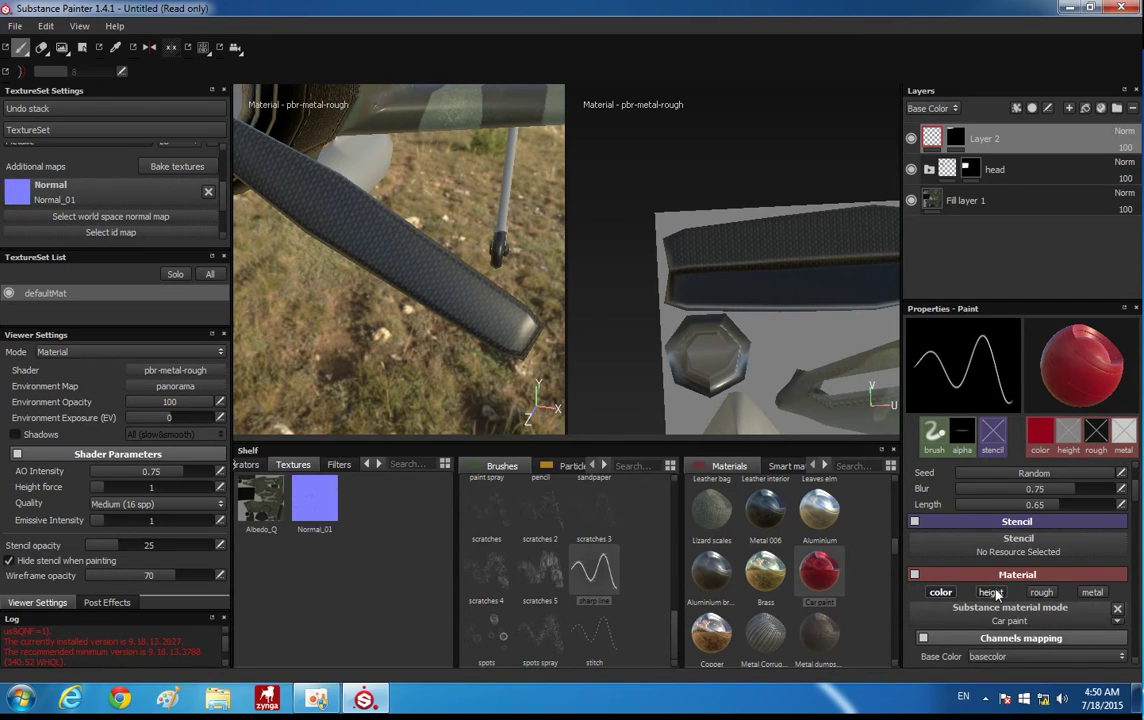
scroll(1042, 591, "down", 3)
scroll(1041, 590, "down", 3)
scroll(1041, 590, "down", 1)
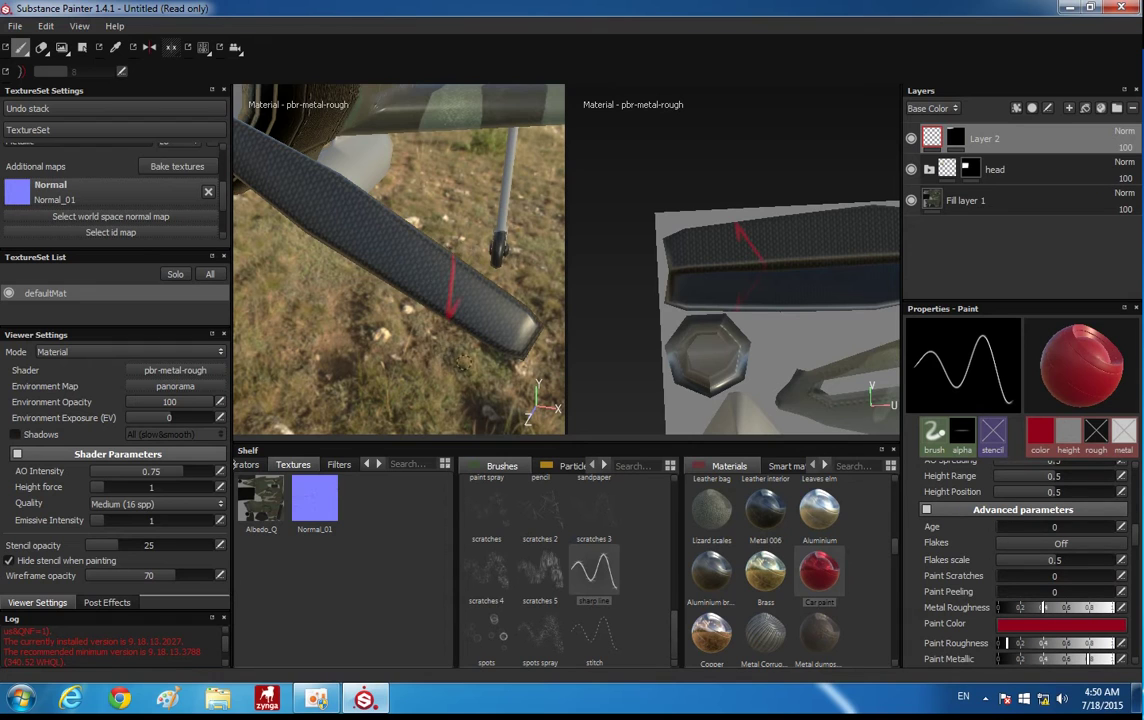
left_click_drag(446, 340, 742, 210, "alt")
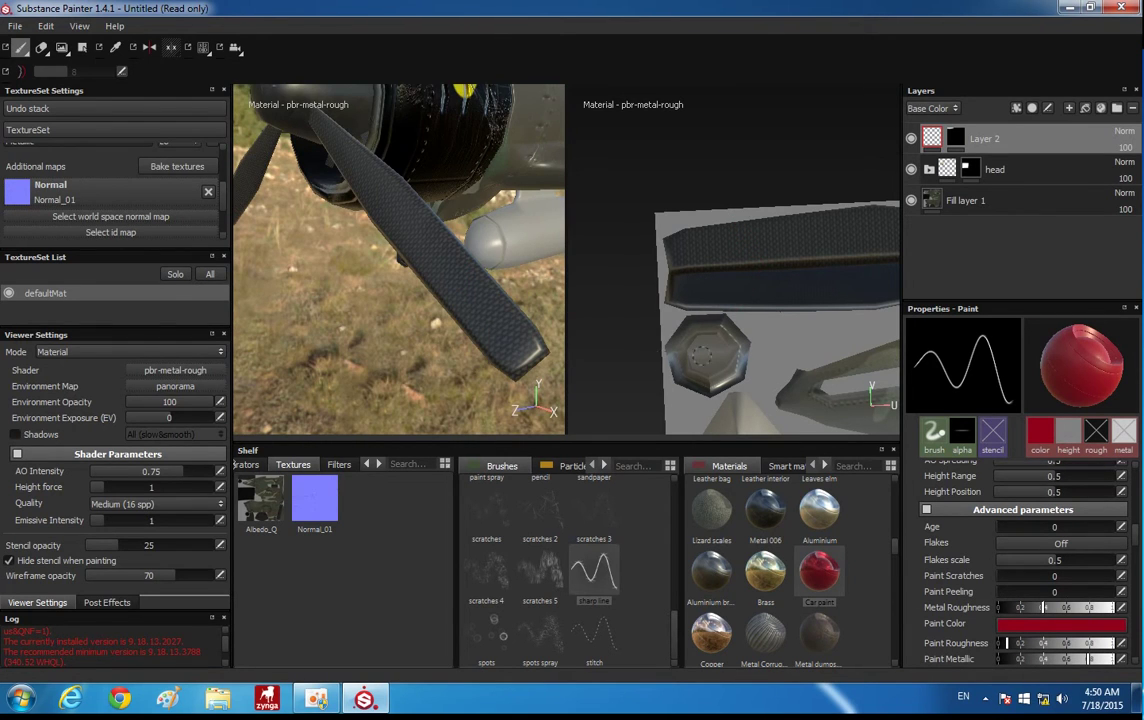
scroll(601, 493, "up", 3)
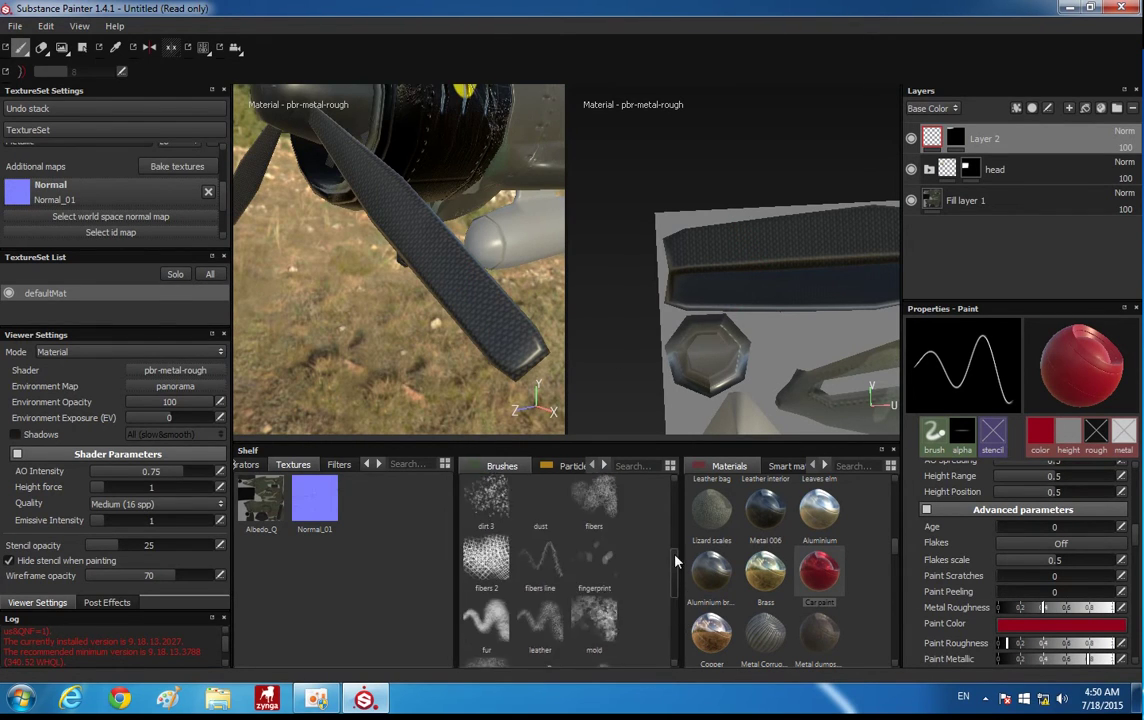
scroll(601, 493, "up", 3)
Use the default brush with Hardness 1 and a reduced size
scroll(490, 598, "up", 3)
left_click(490, 598)
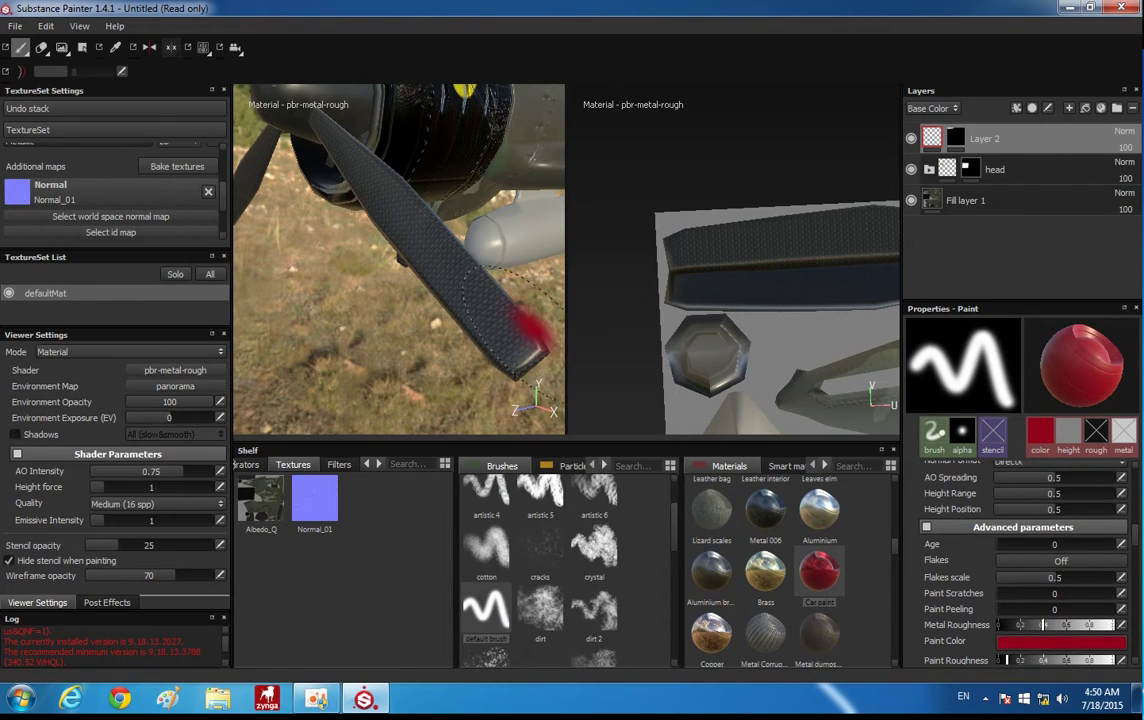
scroll(1060, 514, "up", 2)
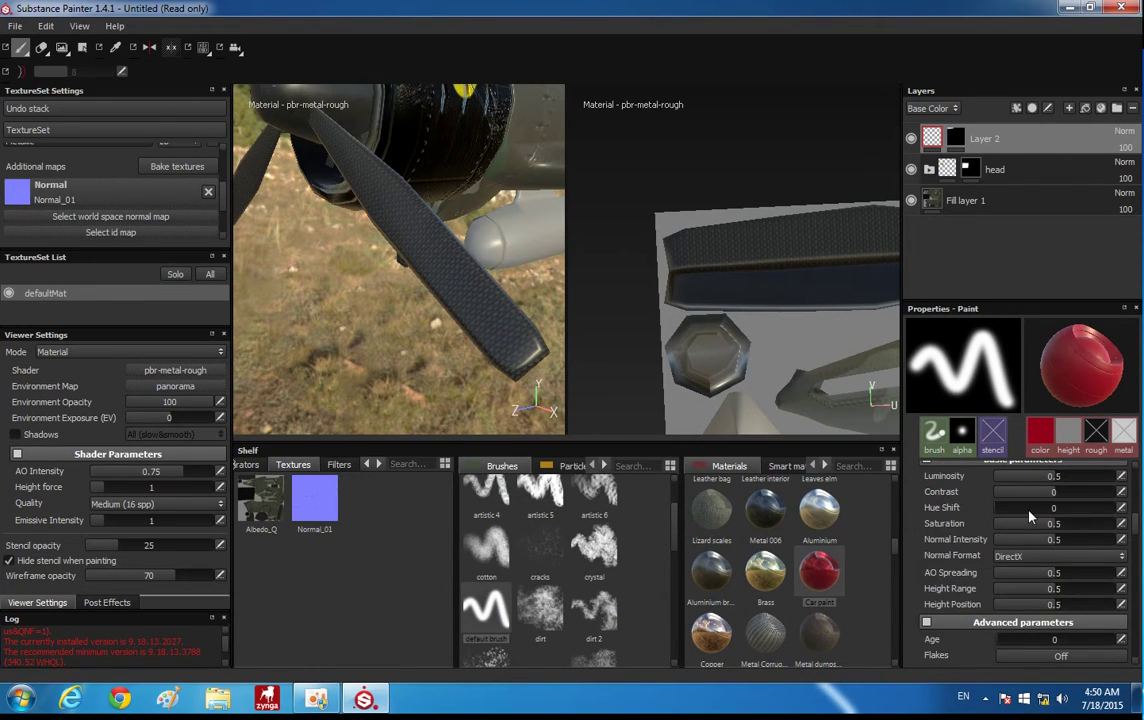
scroll(1030, 516, "up", 2)
scroll(1038, 516, "up", 3)
scroll(1045, 516, "up", 3)
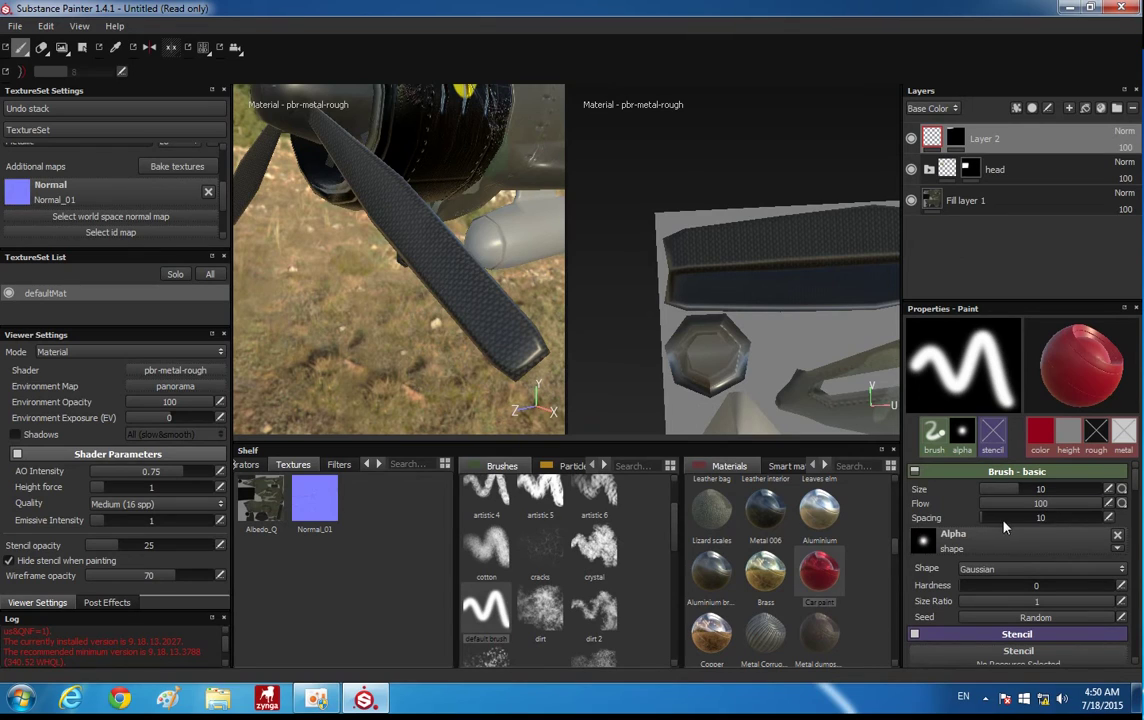
left_click_drag(1036, 585, 1115, 585)
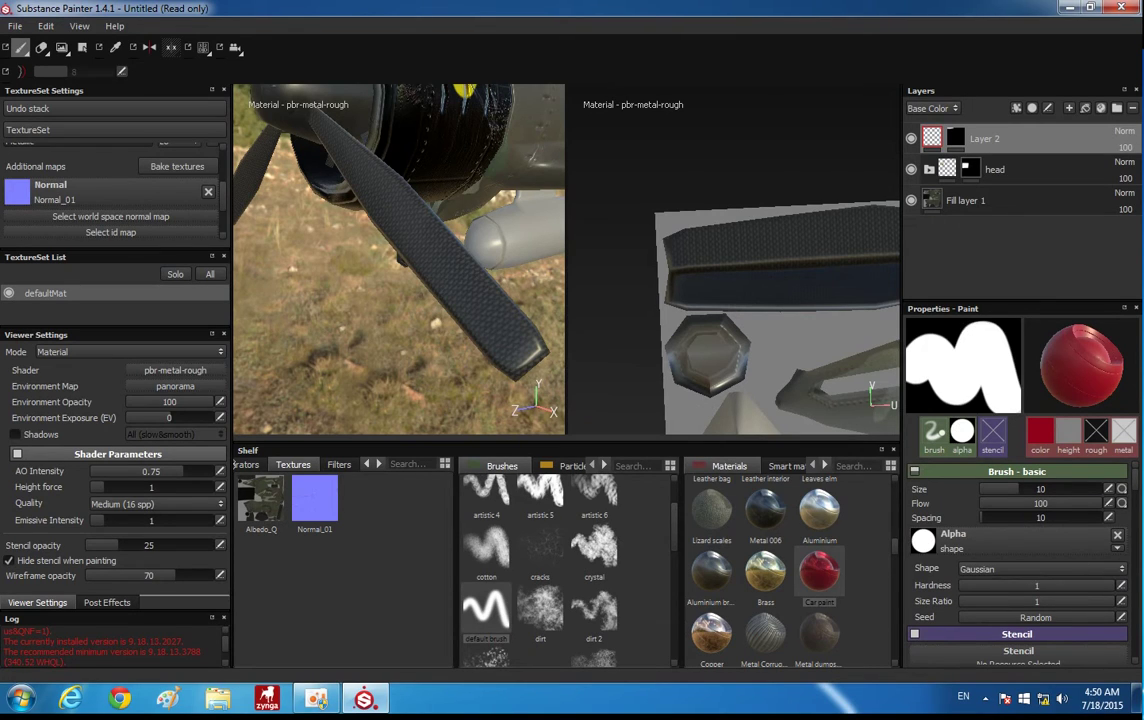
mouse_move(456, 283)
right_mouse_down("ctrl")
mouse_move(462, 305)
mouse_move(420, 305)
right_mouse_up("ctrl")
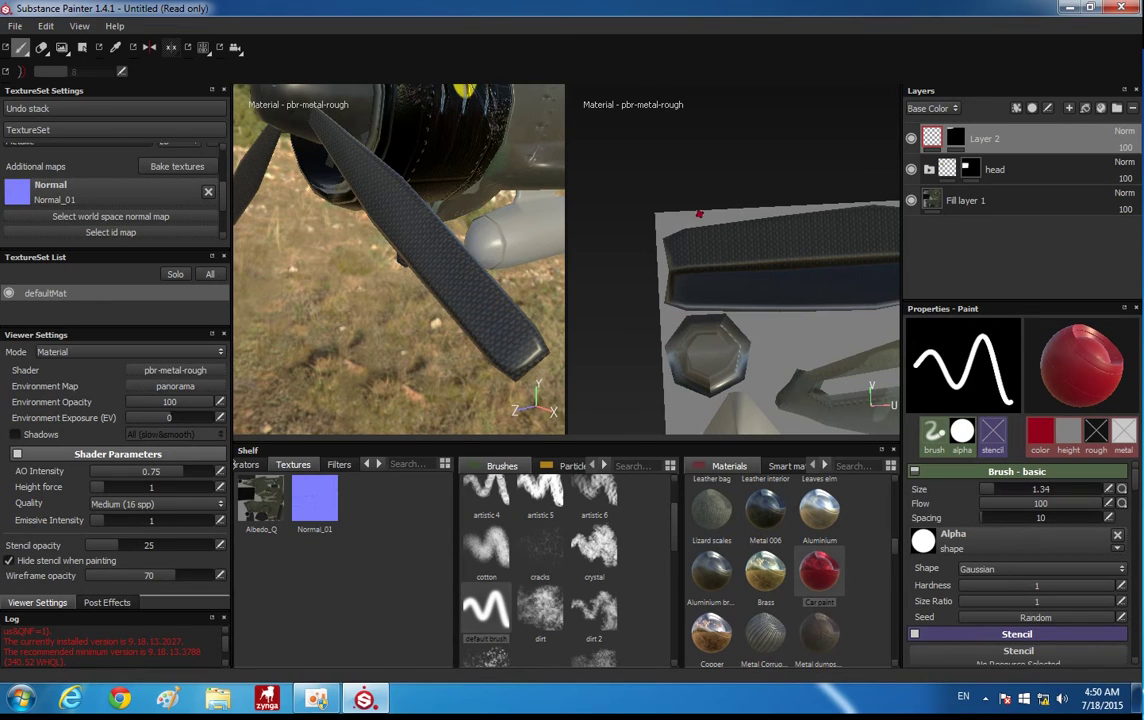
Paint a straight red band across the propeller tip, redoing it with a thinner 0.58 brush
left_click(701, 265, "shift")
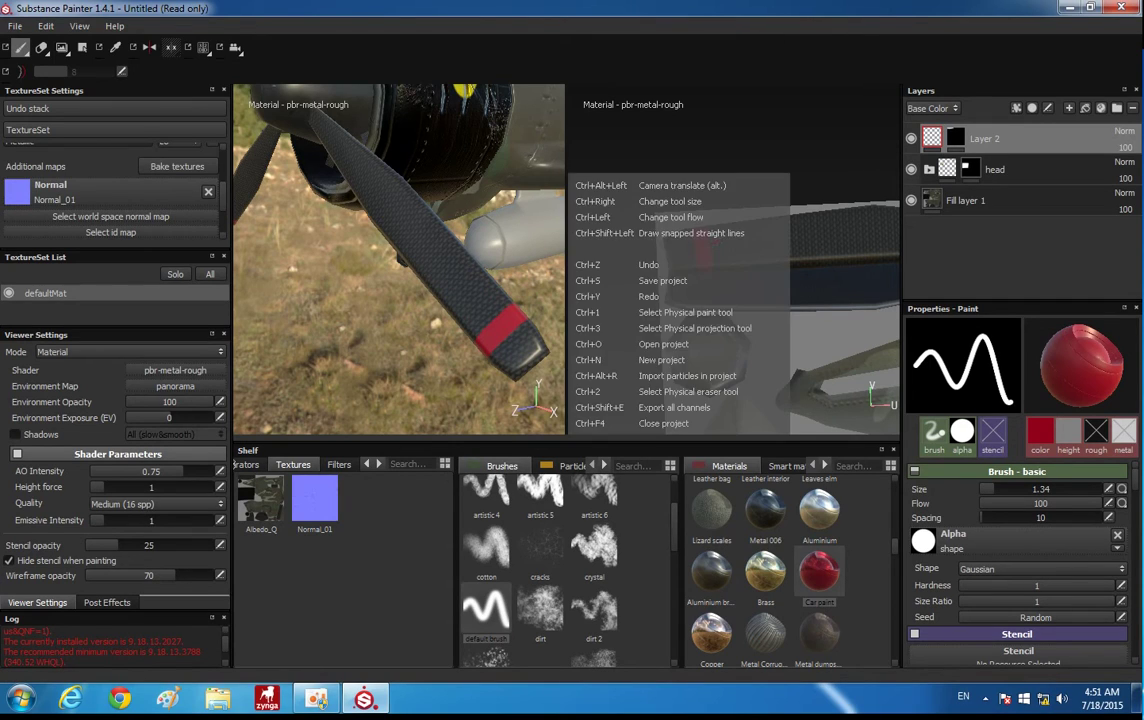
key("ctrl+z")
key("[")
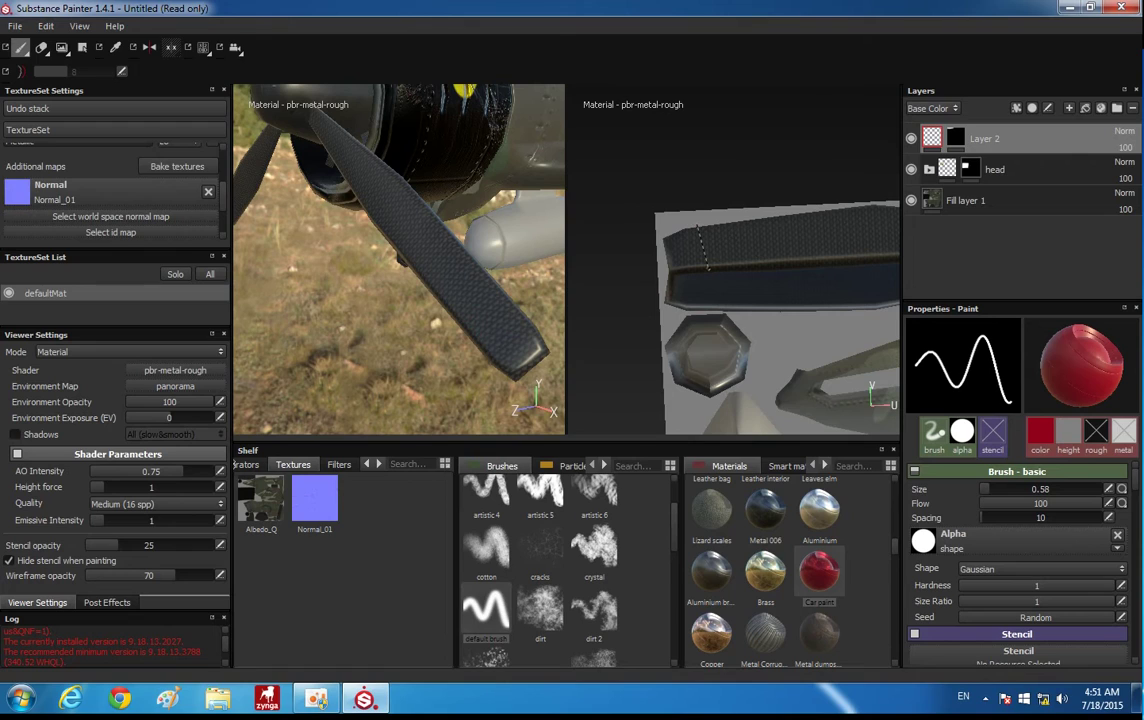
left_click(707, 267, "shift")
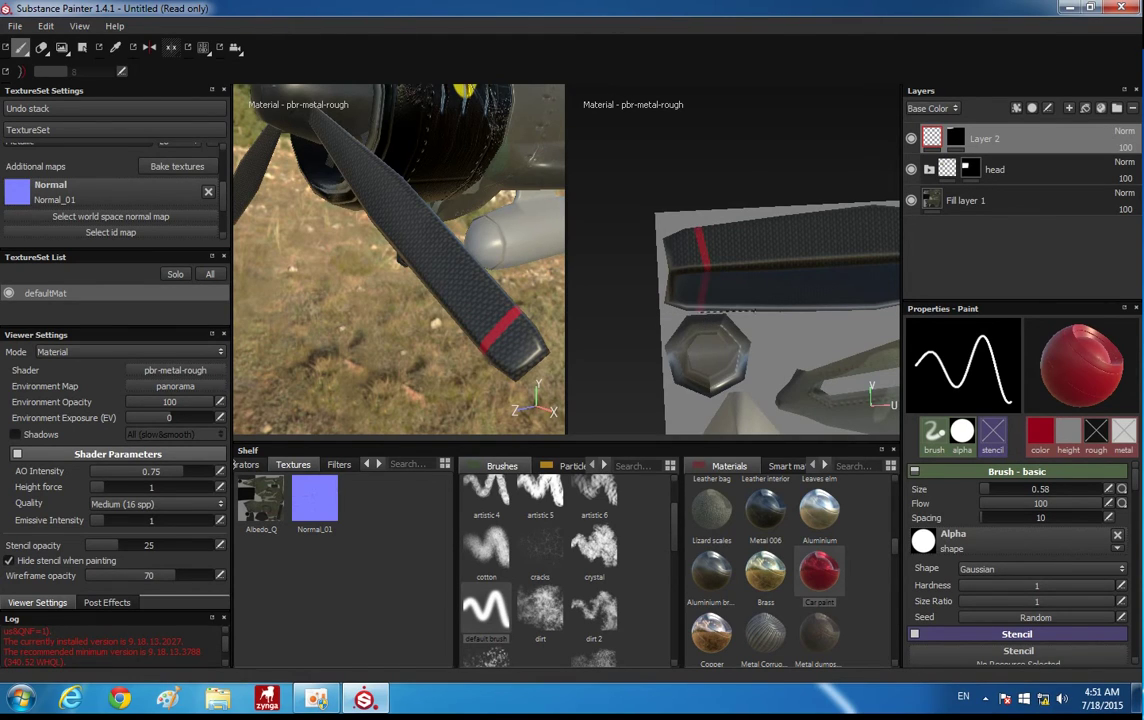
Pick a bright orange paint colour and paint a stripe beside the red band on the propeller blade
scroll(1068, 561, "down", 2)
scroll(1068, 561, "down", 3)
scroll(1068, 561, "down", 3)
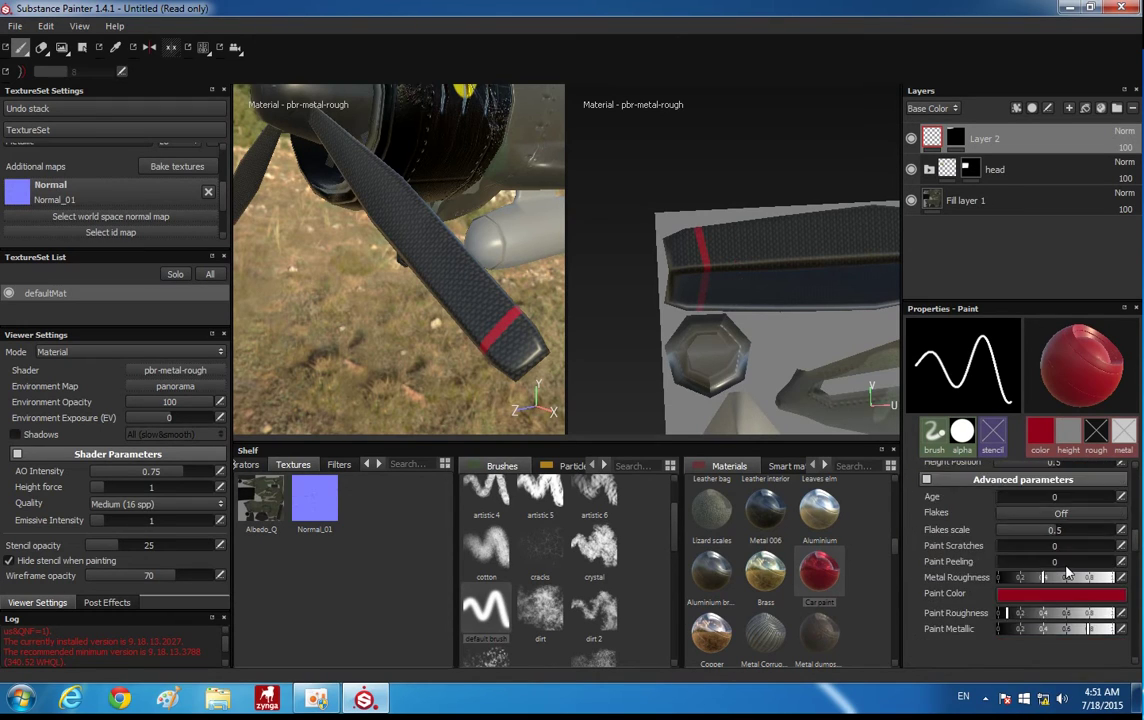
scroll(1068, 561, "down", 2)
scroll(1068, 561, "up", 5)
left_click(1075, 547)
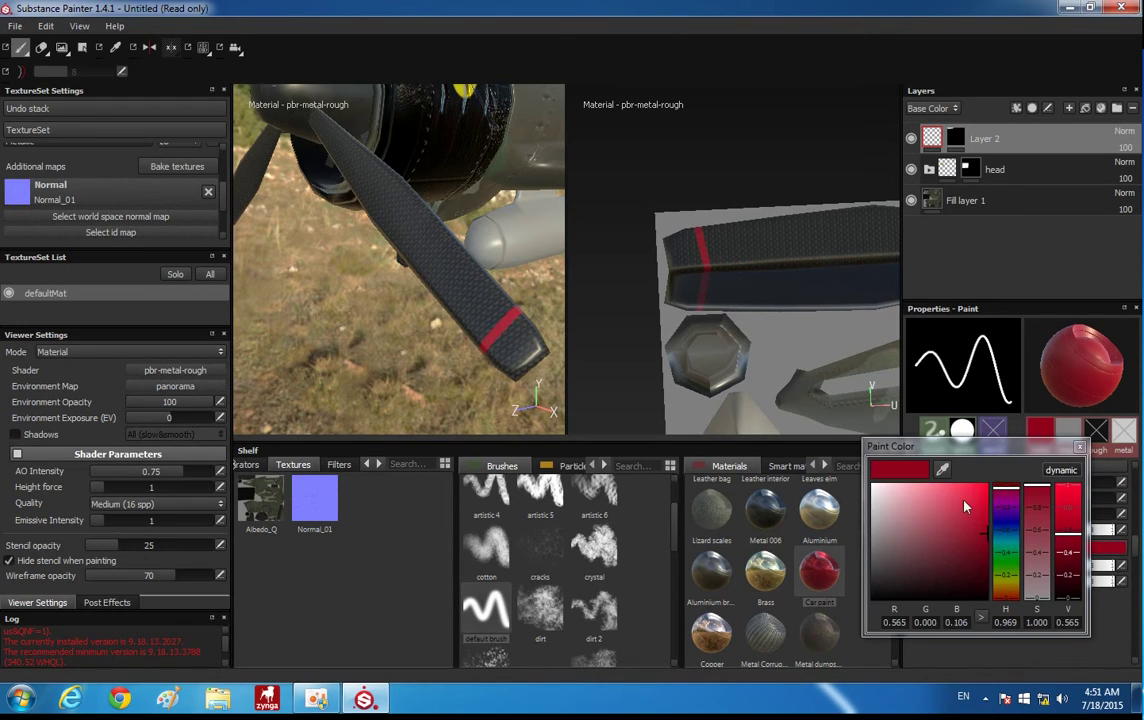
left_click_drag(1016, 572, 1008, 598)
left_click(986, 487)
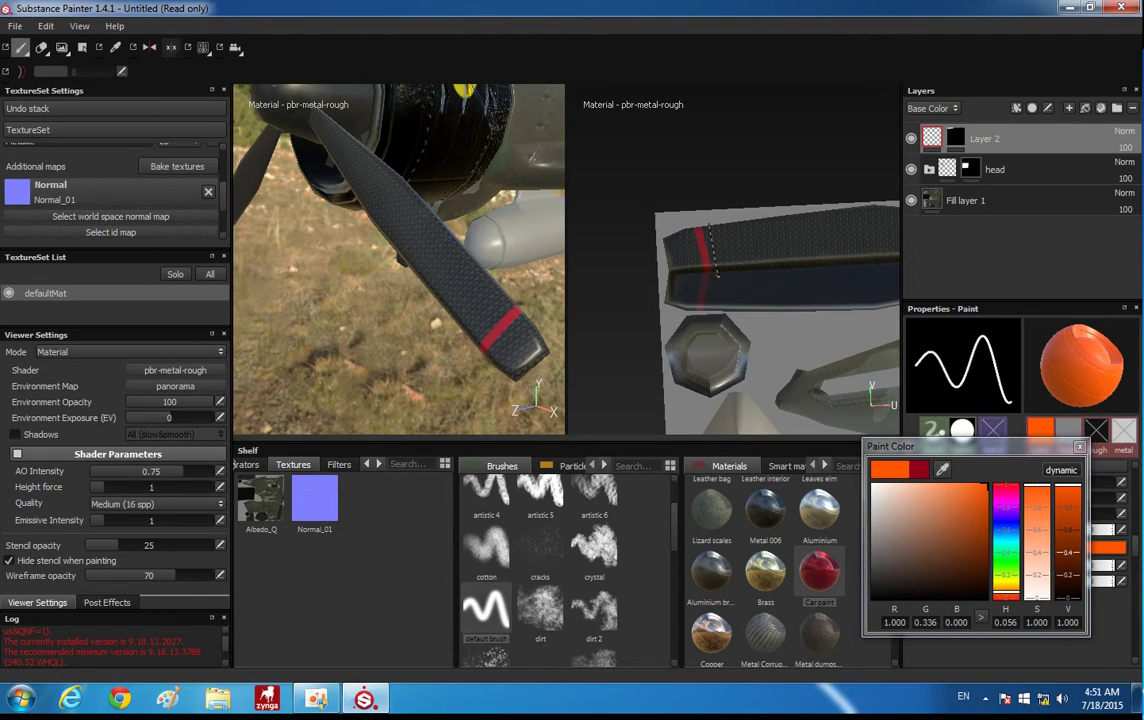
left_click_drag(707, 230, 718, 265)
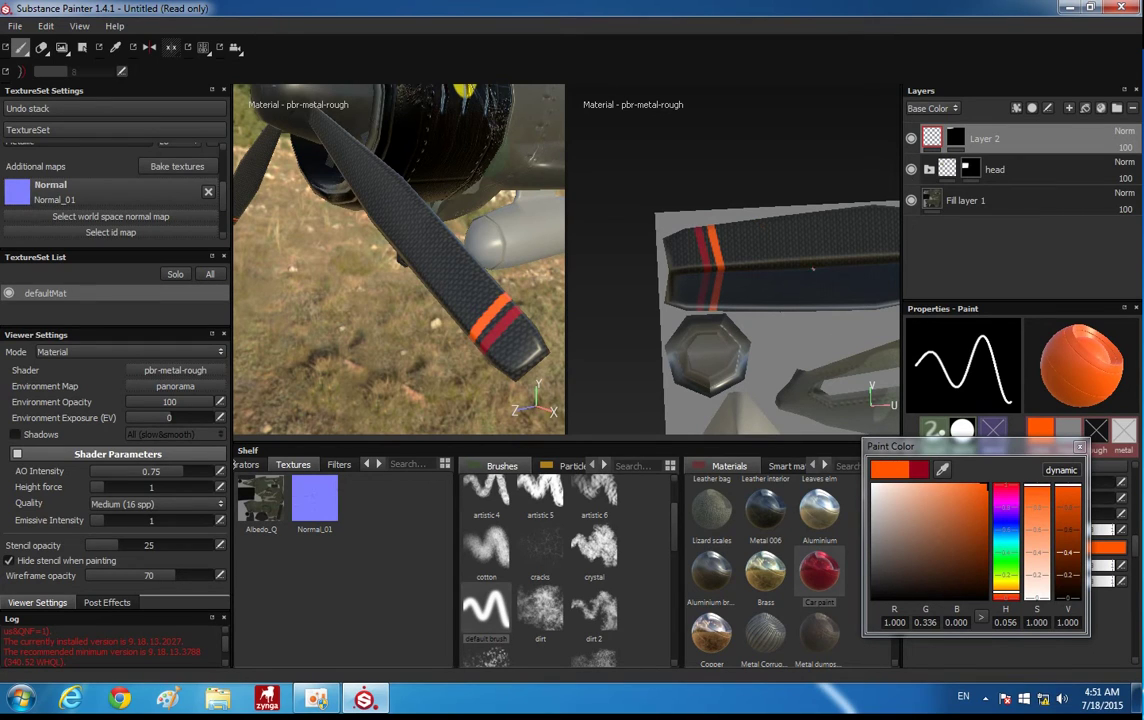
Close the colour picker and load a chrome-like metal material from the Materials shelf onto the brush
left_click(705, 495)
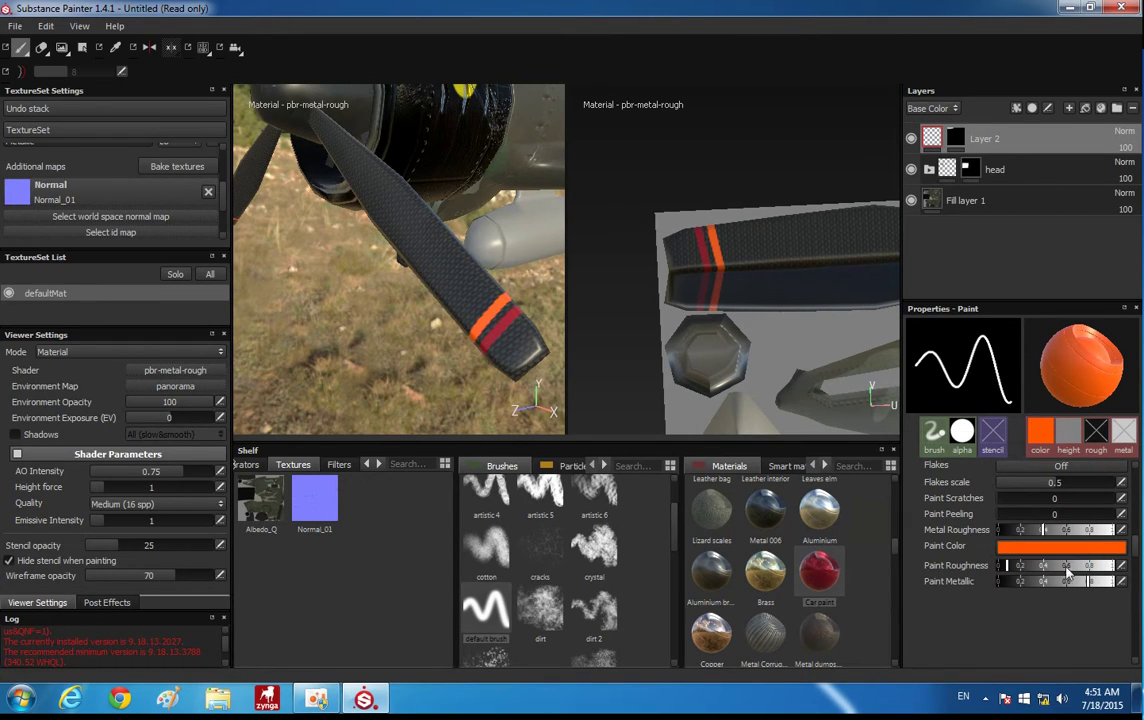
scroll(1022, 527, "up", 3)
scroll(797, 597, "down", 3)
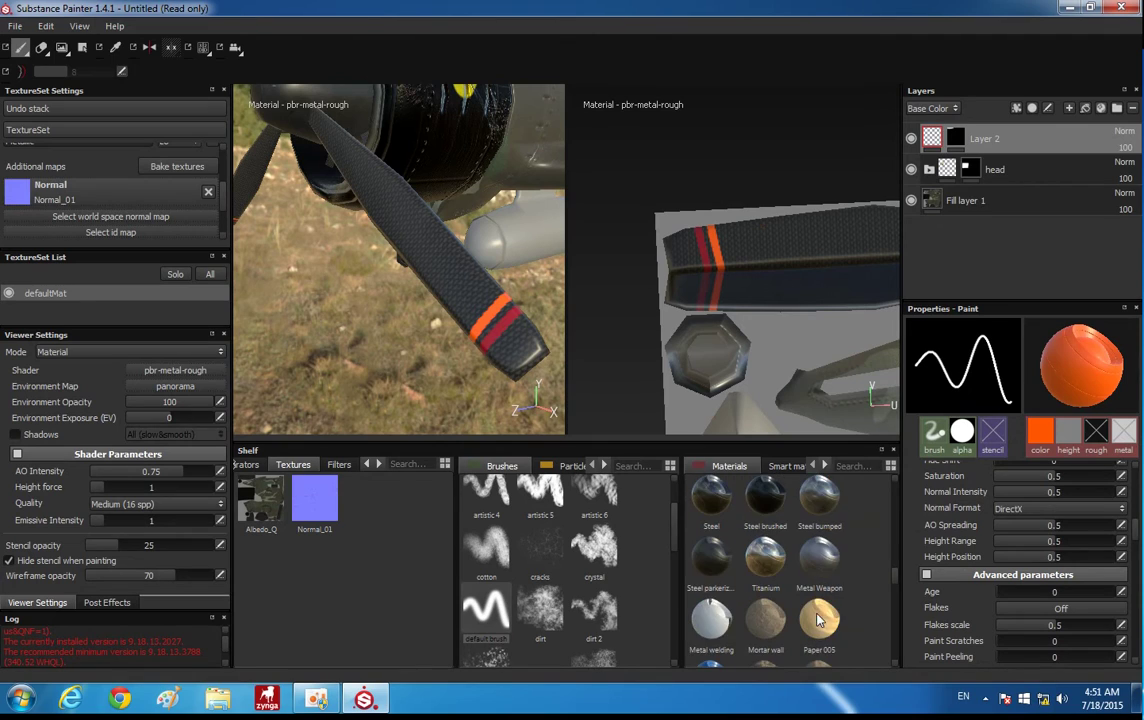
left_click(849, 600)
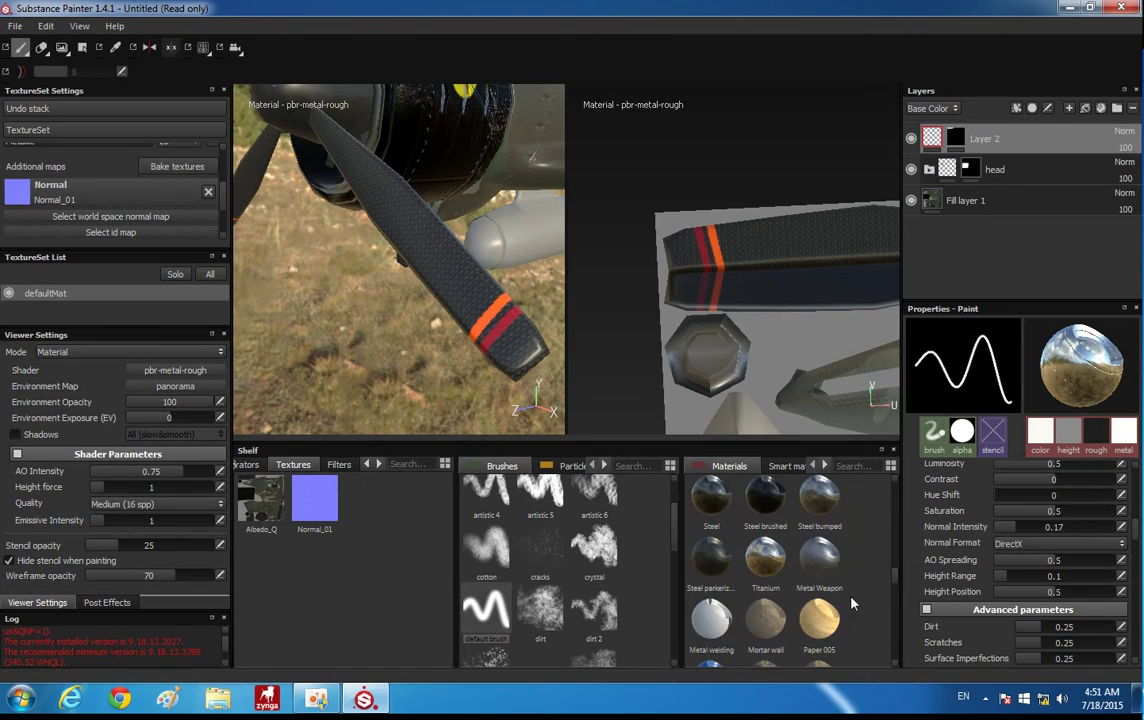
left_click_drag(897, 578, 897, 563)
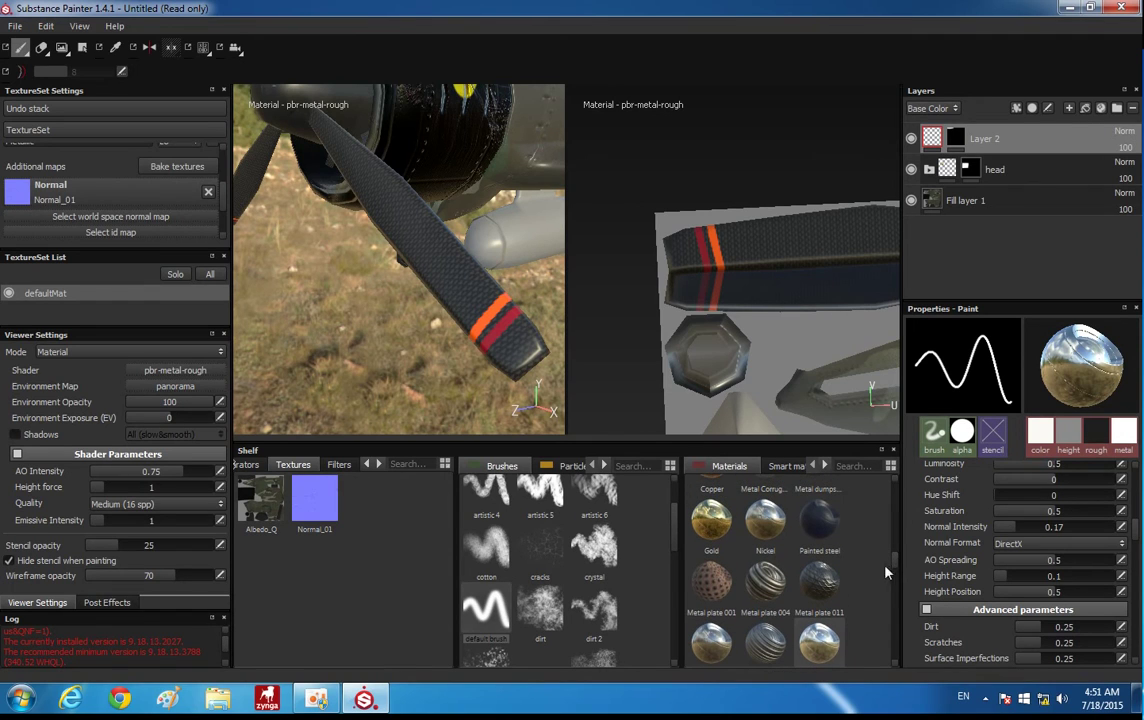
Orbit around the plane's nose to a side view of the striped engine cowling
mouse_move(433, 259)
left_mouse_down("alt")
mouse_move(448, 272)
mouse_move(378, 220)
mouse_move(295, 240)
mouse_move(275, 269)
mouse_move(375, 153)
mouse_move(416, 327)
mouse_move(341, 280)
left_mouse_up("alt")
scroll(341, 280, "up", 3)
scroll(434, 299, "down", 5)
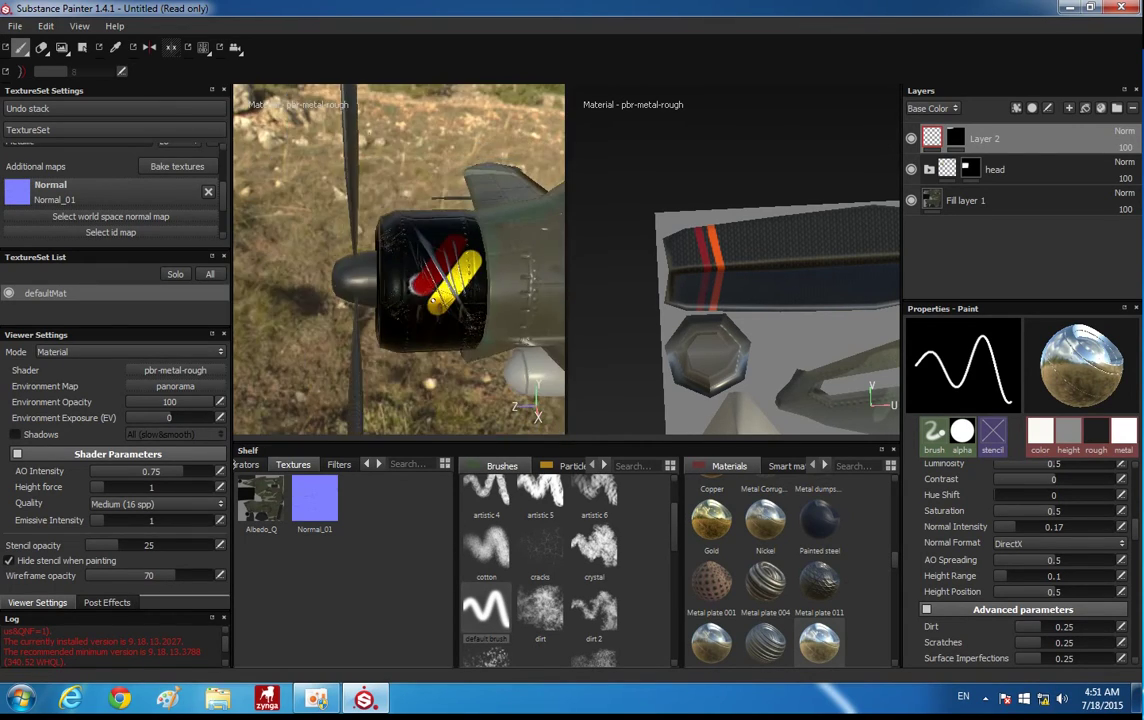
mouse_move(434, 299)
left_mouse_down("alt")
mouse_move(430, 239)
mouse_move(480, 250)
mouse_move(493, 230)
mouse_move(511, 248)
mouse_move(409, 236)
mouse_move(359, 280)
mouse_move(400, 232)
mouse_move(405, 311)
mouse_move(430, 300)
mouse_move(470, 365)
left_mouse_up("alt")
scroll(470, 365, "up", 2)
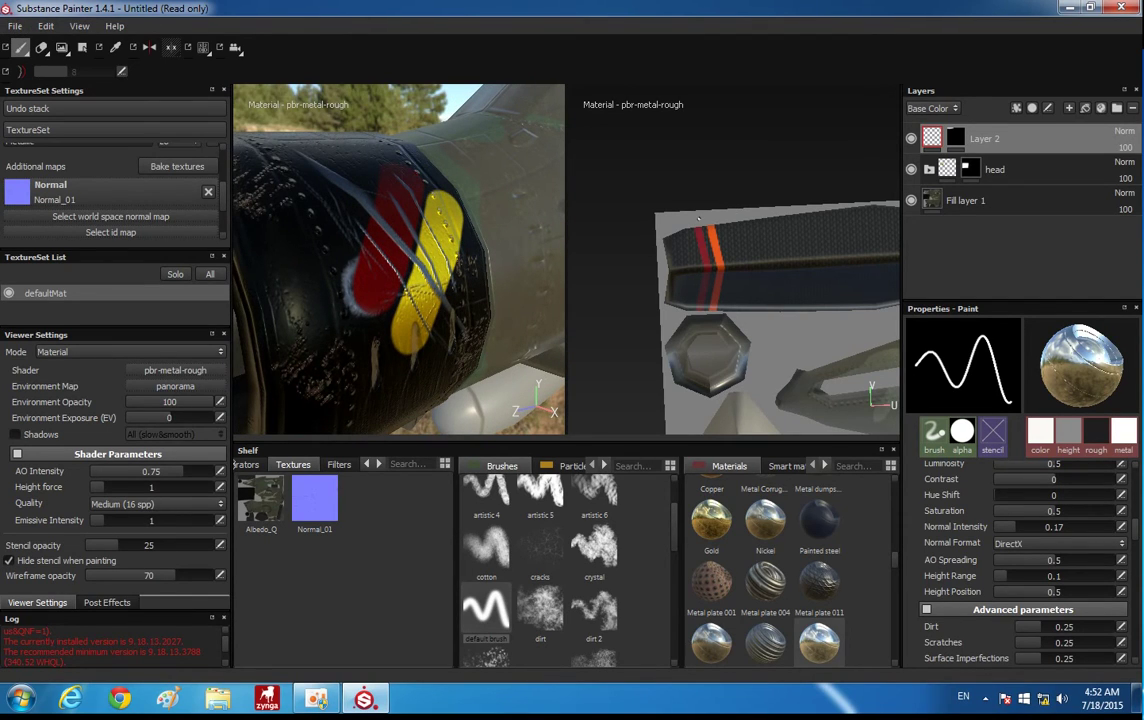
Discard the unsaved changes and open the Sub project from DATA2 (E:) > Game > Plane
left_click(15, 26)
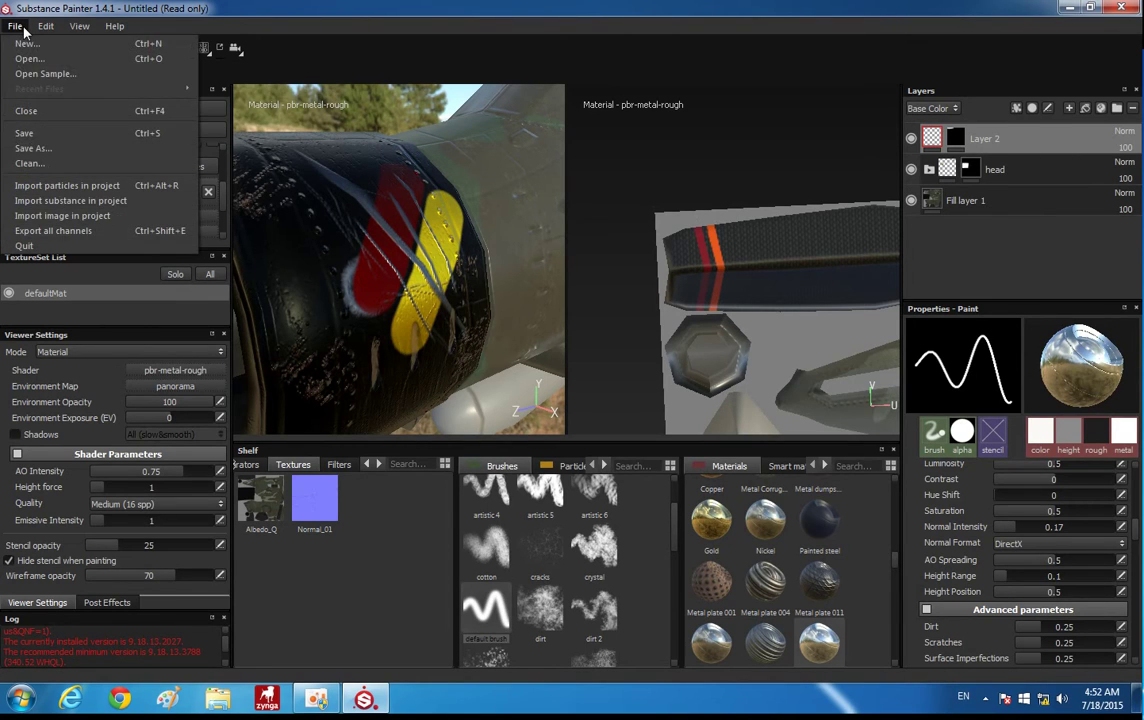
left_click(30, 58)
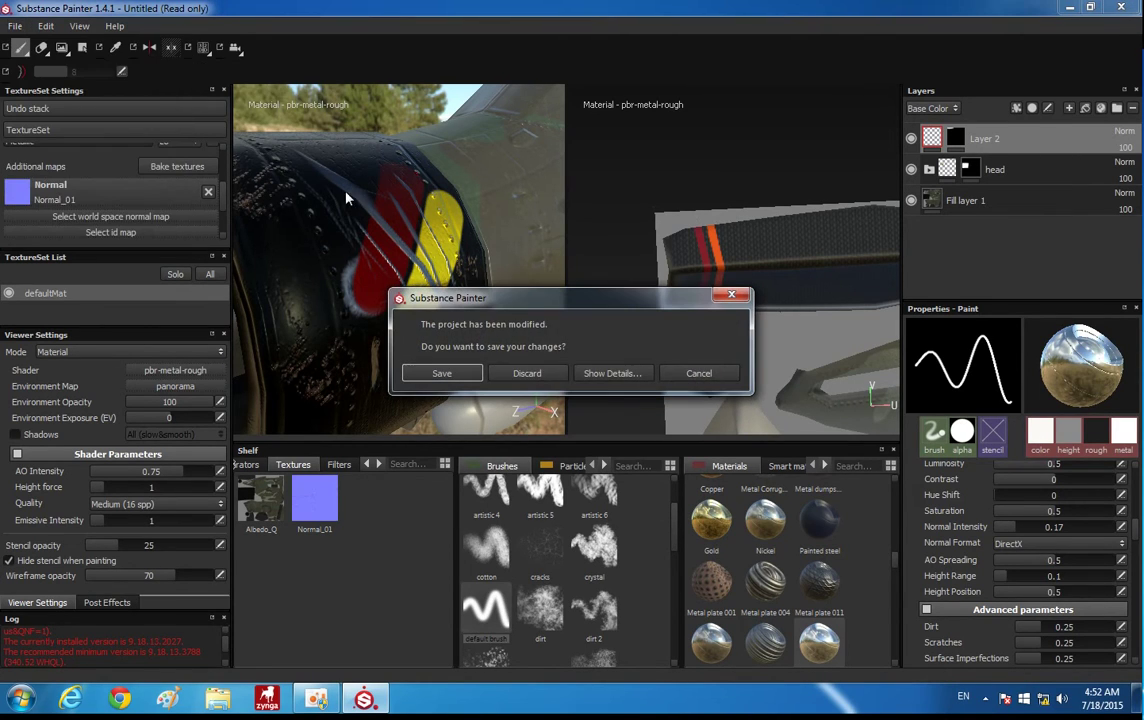
left_click(524, 374)
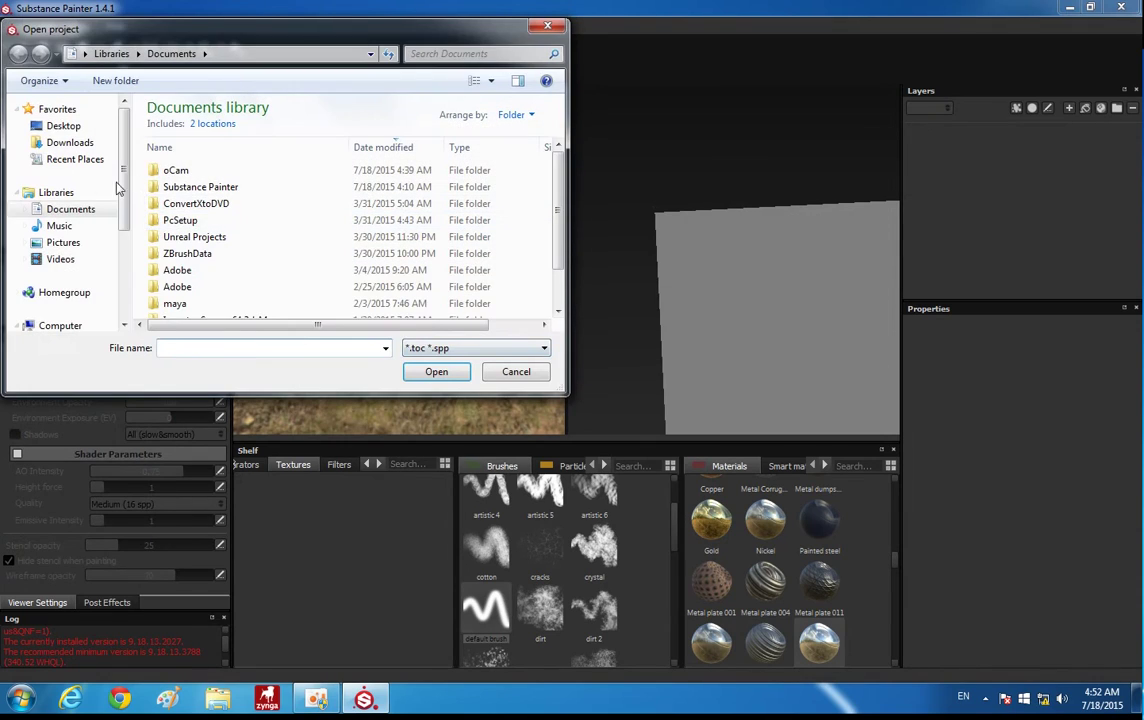
scroll(100, 220, "down", 2)
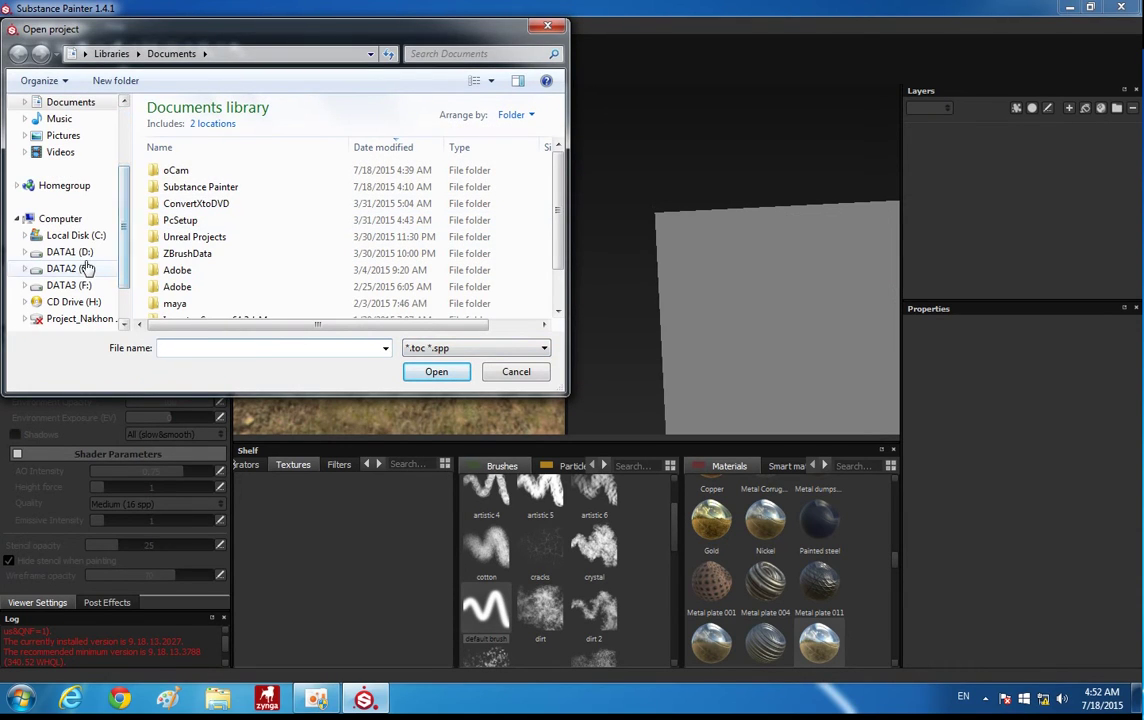
left_click(85, 270)
double_click(218, 127)
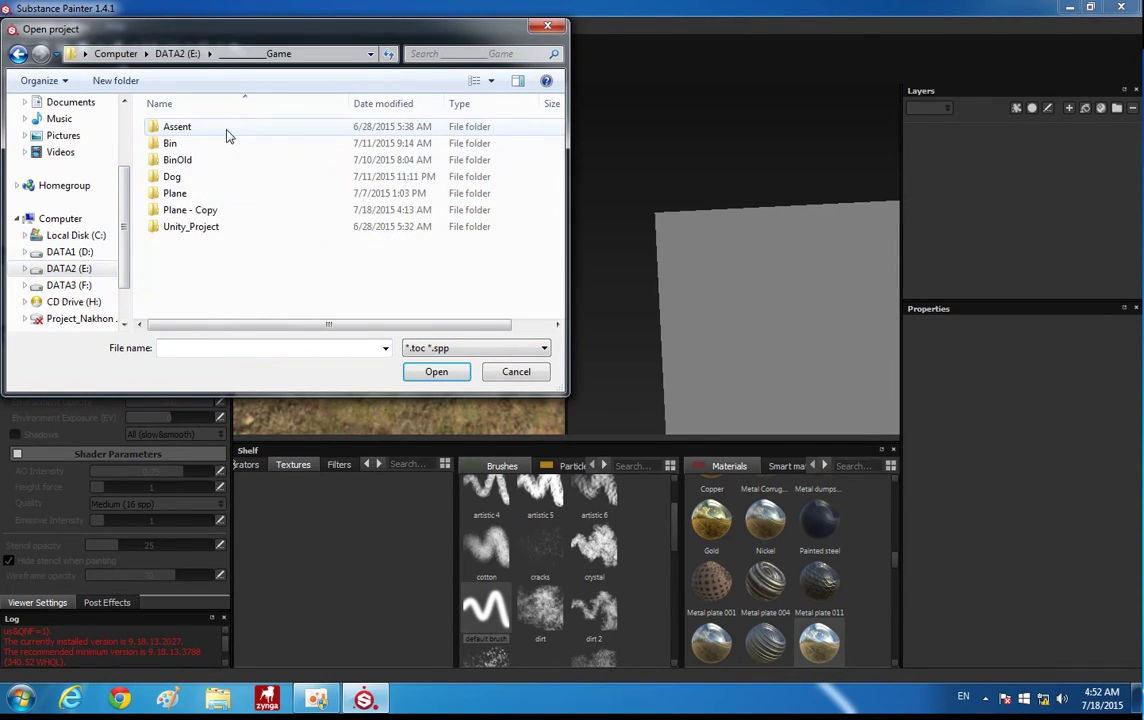
double_click(176, 193)
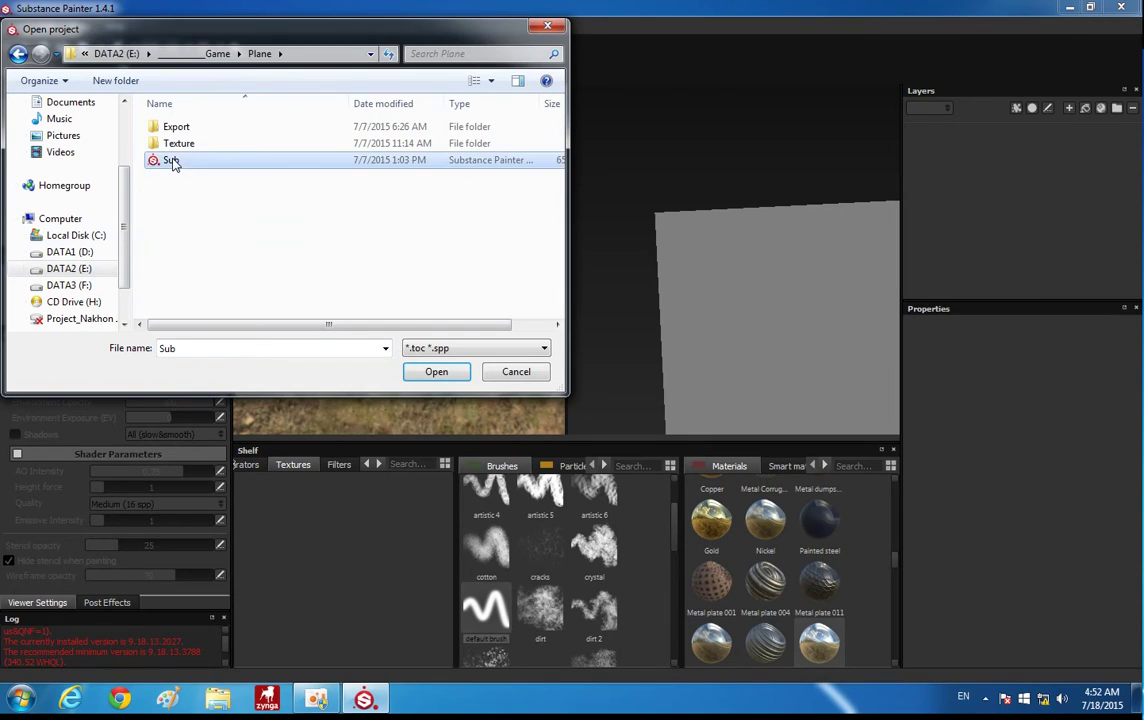
double_click(172, 160)
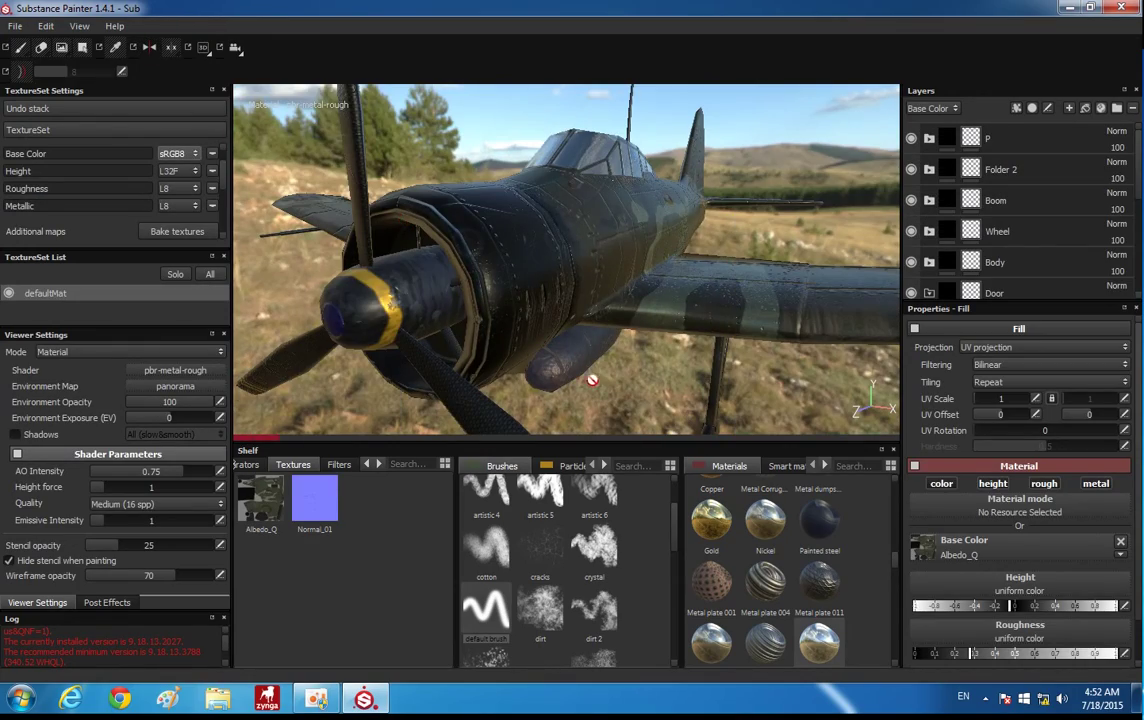
Orbit the plane to side and front three-quarter views, then bring up the File menu
left_click_drag(529, 340, 523, 378, "alt")
left_click_drag(554, 295, 619, 306, "alt")
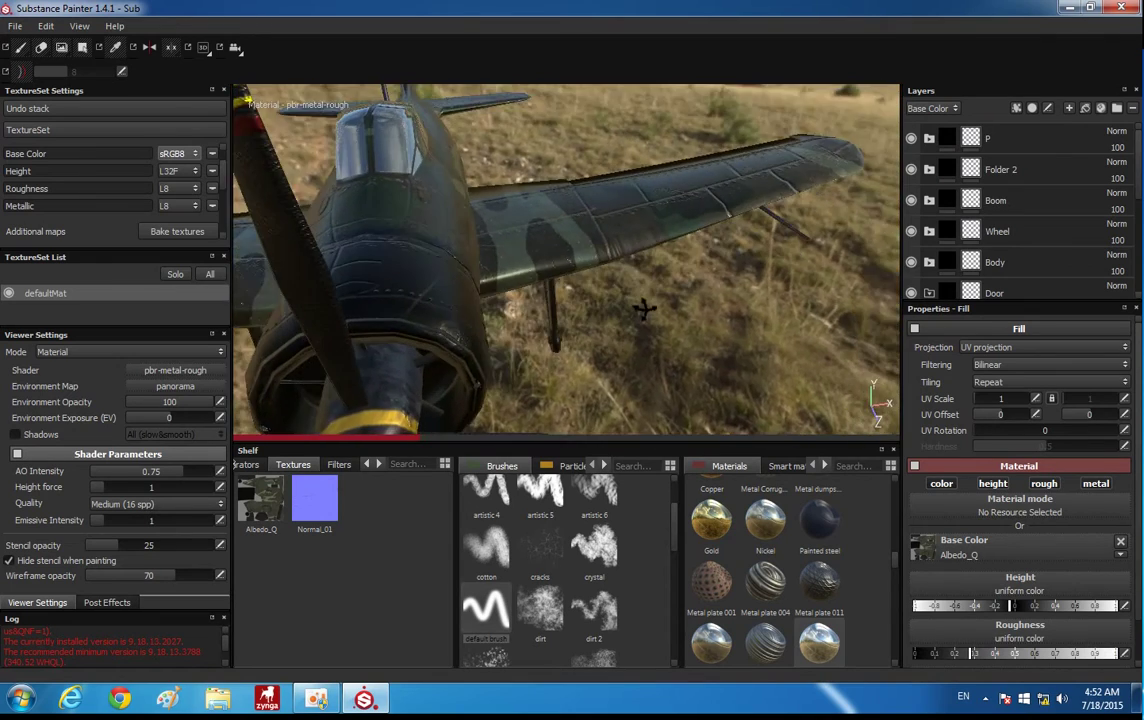
left_click_drag(619, 306, 459, 279, "alt")
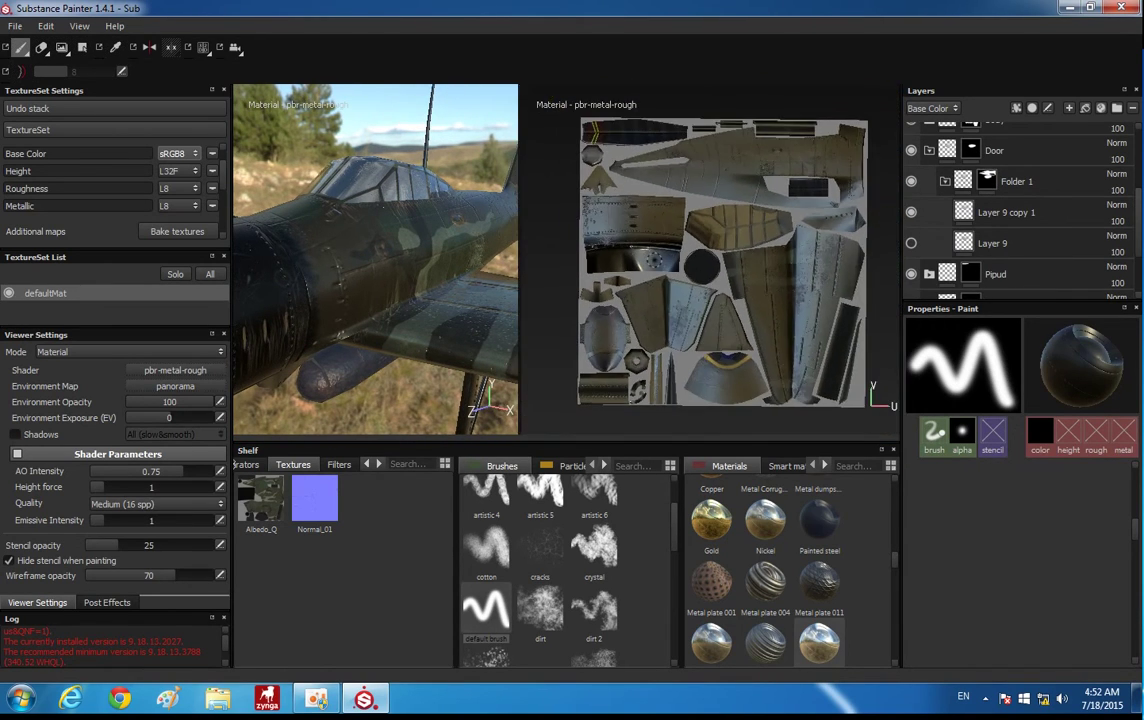
left_click(16, 28)
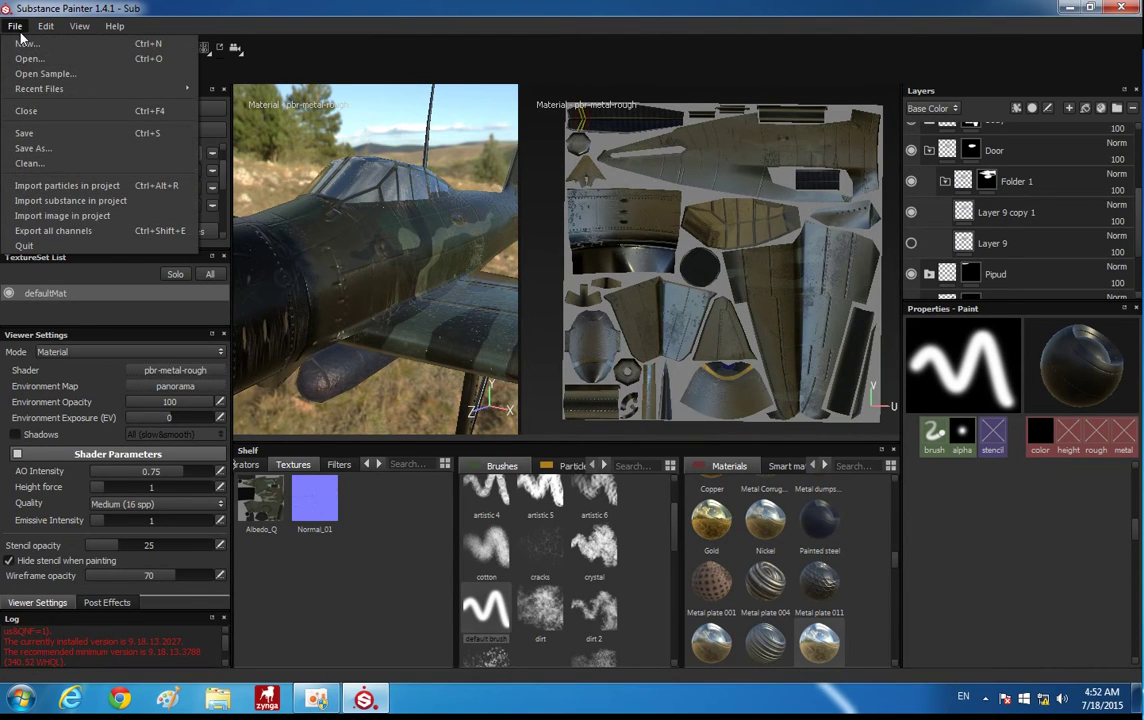
Open Export all channels and preview the PBR MetalRough, Unity 4, Unity 5 and Unreal Engine 4 presets
left_click(50, 230)
left_click_drag(530, 140, 628, 100)
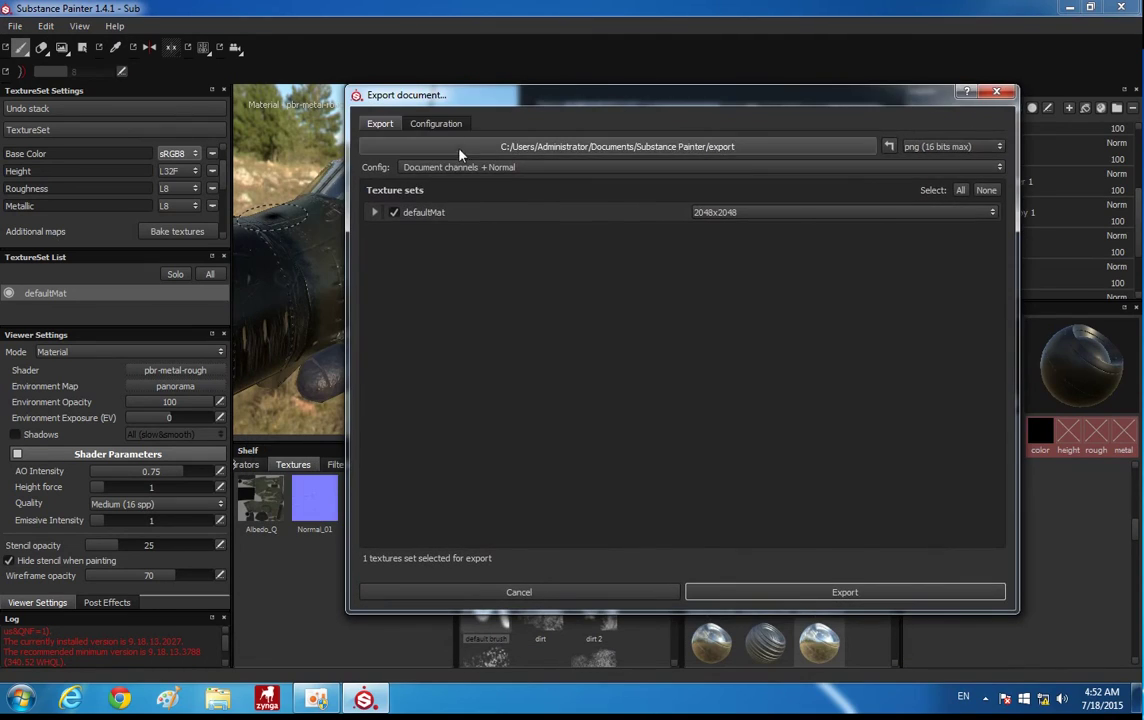
left_click(425, 123)
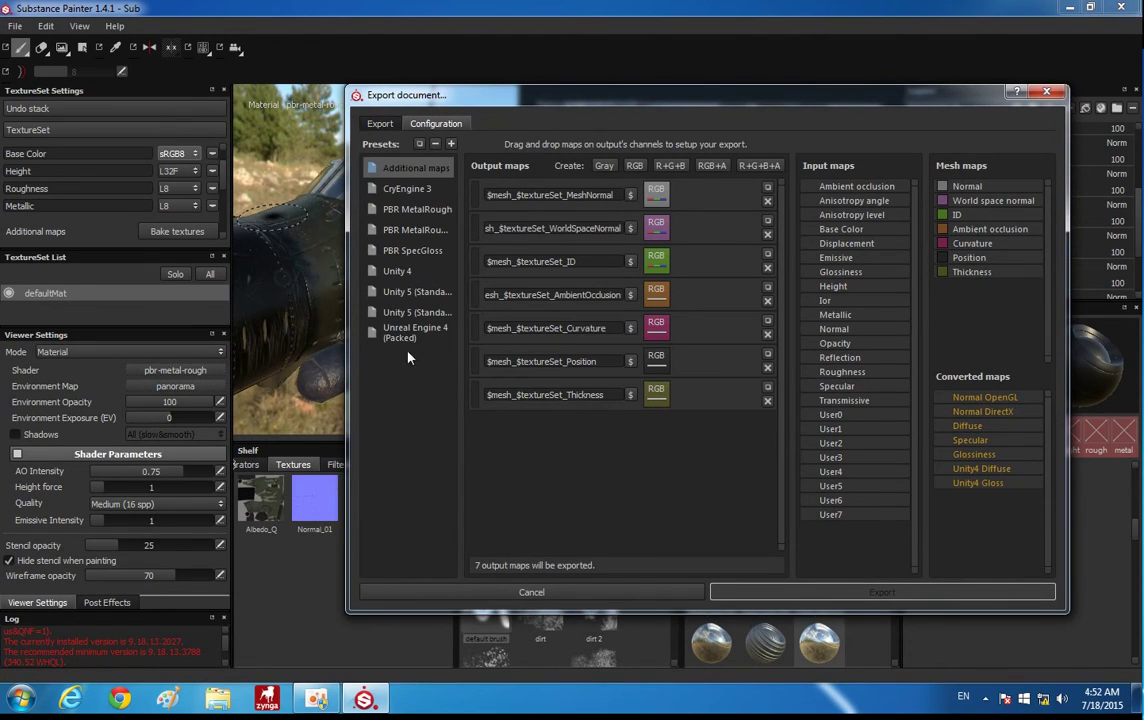
left_click(415, 229)
left_click(397, 271)
left_click(417, 312)
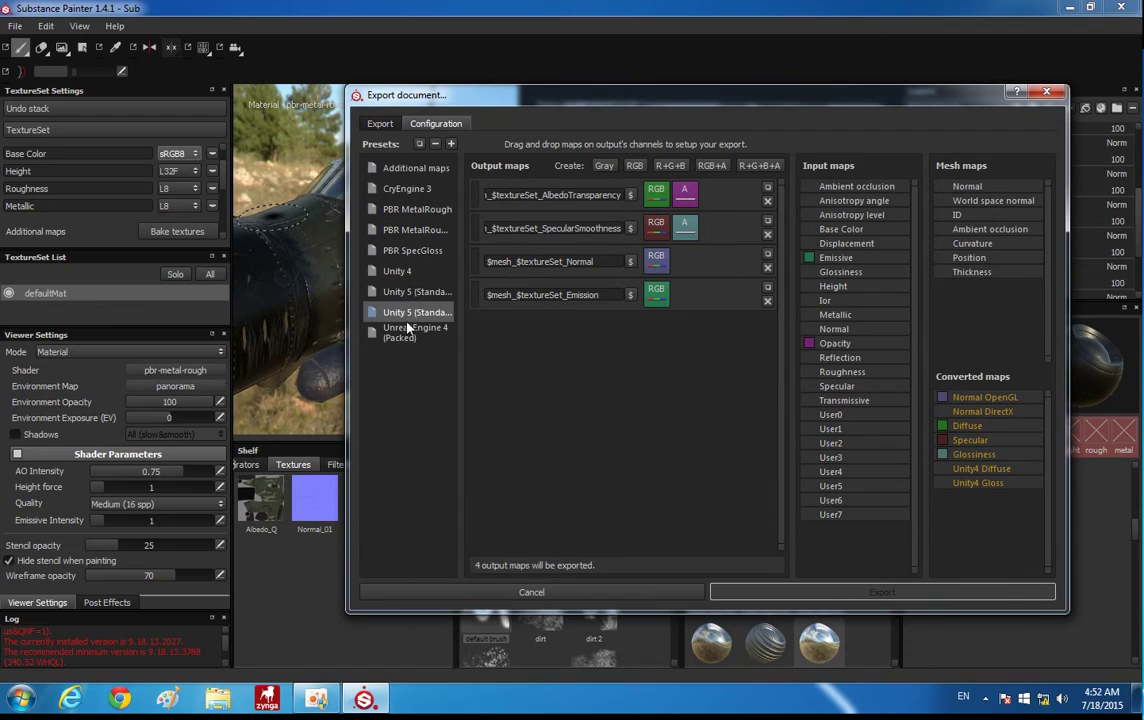
left_click(415, 332)
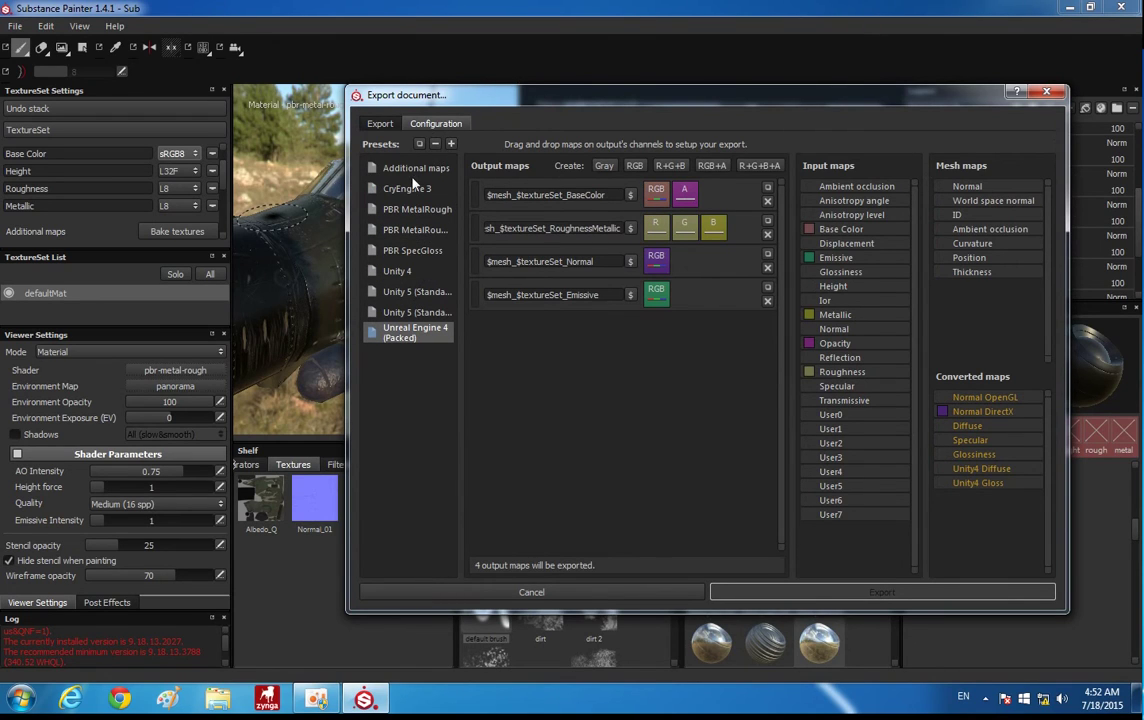
Compare the Unreal Engine 4 (Packed), PBR SpecGloss, CryEngine 3 and Additional maps preset outputs
left_click(416, 209)
left_click(398, 271)
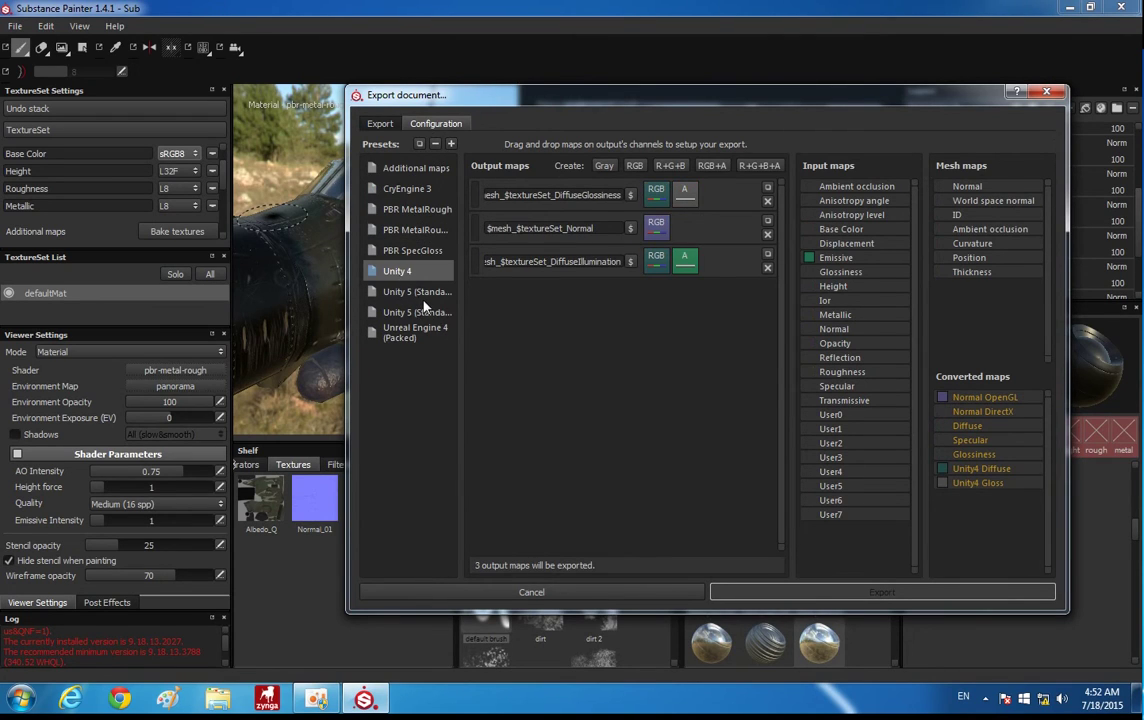
left_click(420, 292)
left_click(415, 332)
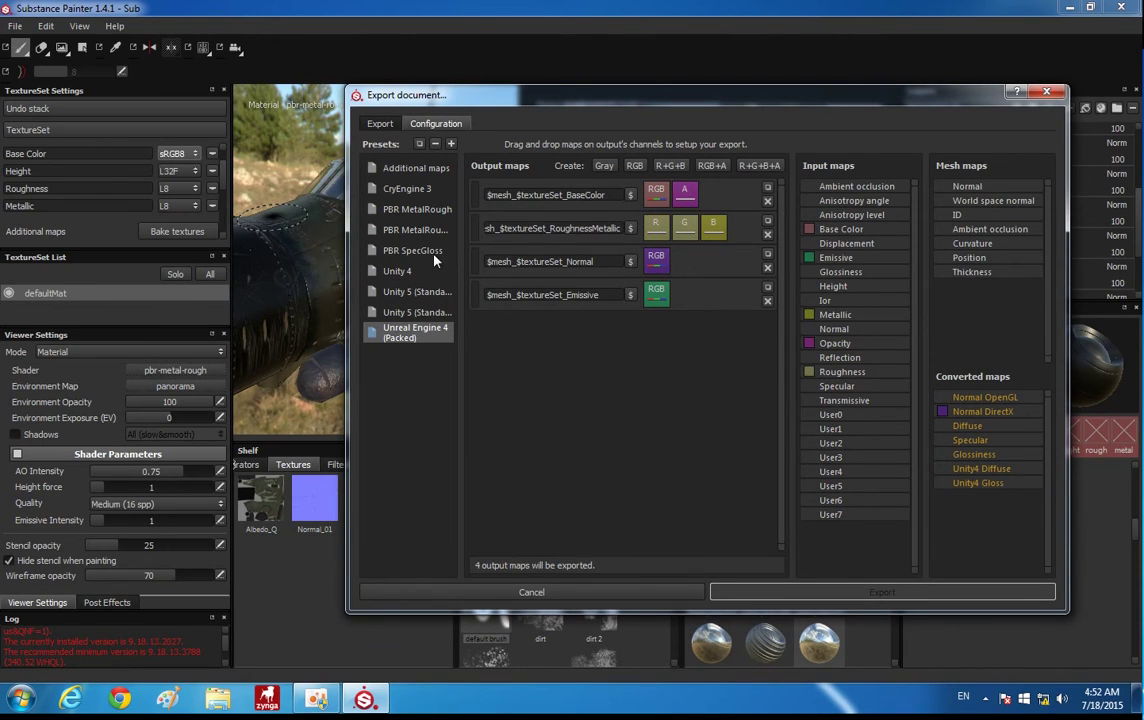
left_click(430, 252)
left_click(407, 188)
left_click(412, 168)
left_click(385, 124)
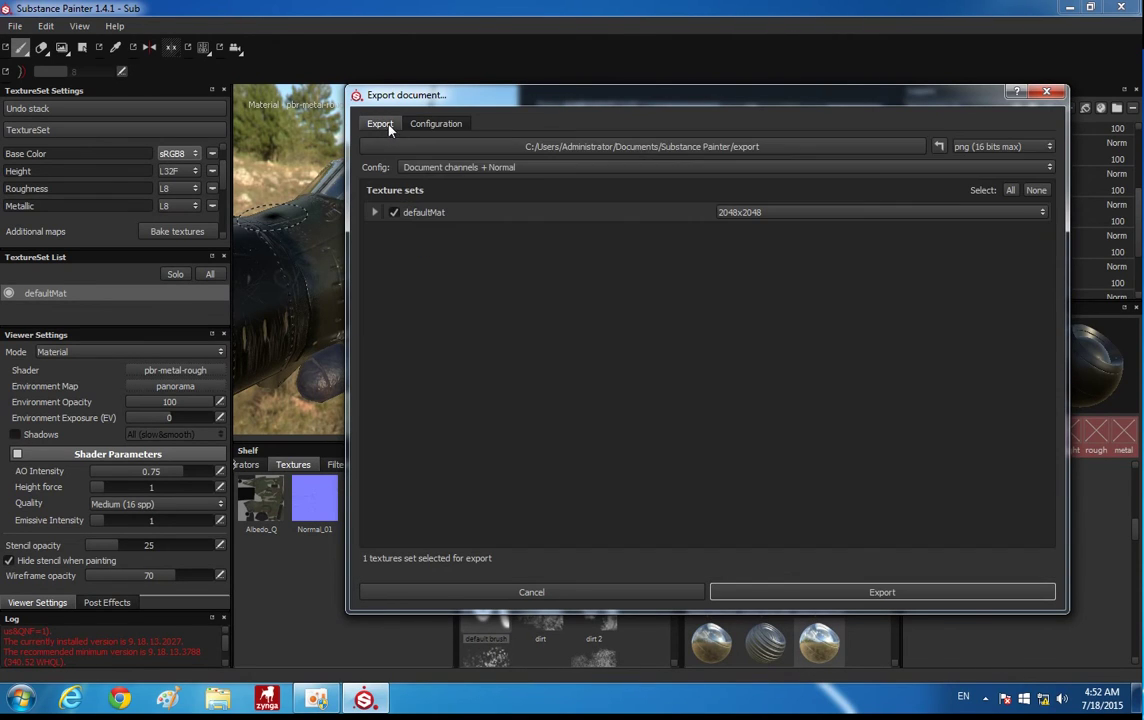
Set the export to 1024x1024 with the Additional maps config and list defaultMat's output maps
left_click(763, 214)
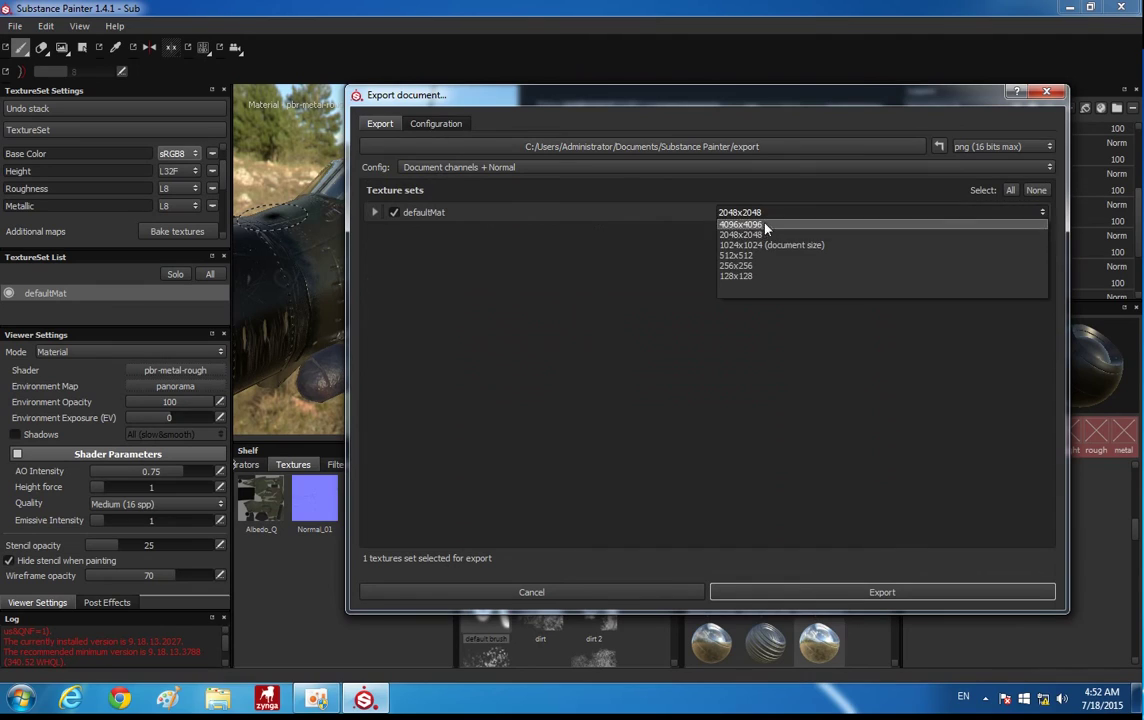
left_click(748, 246)
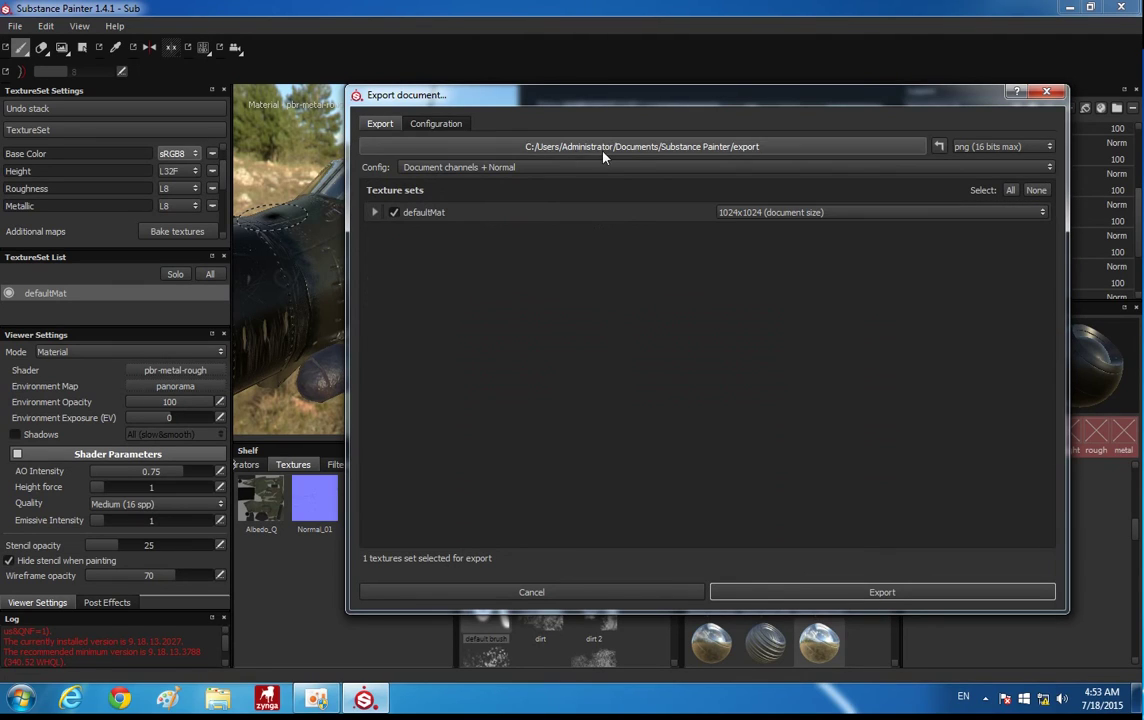
left_click(540, 168)
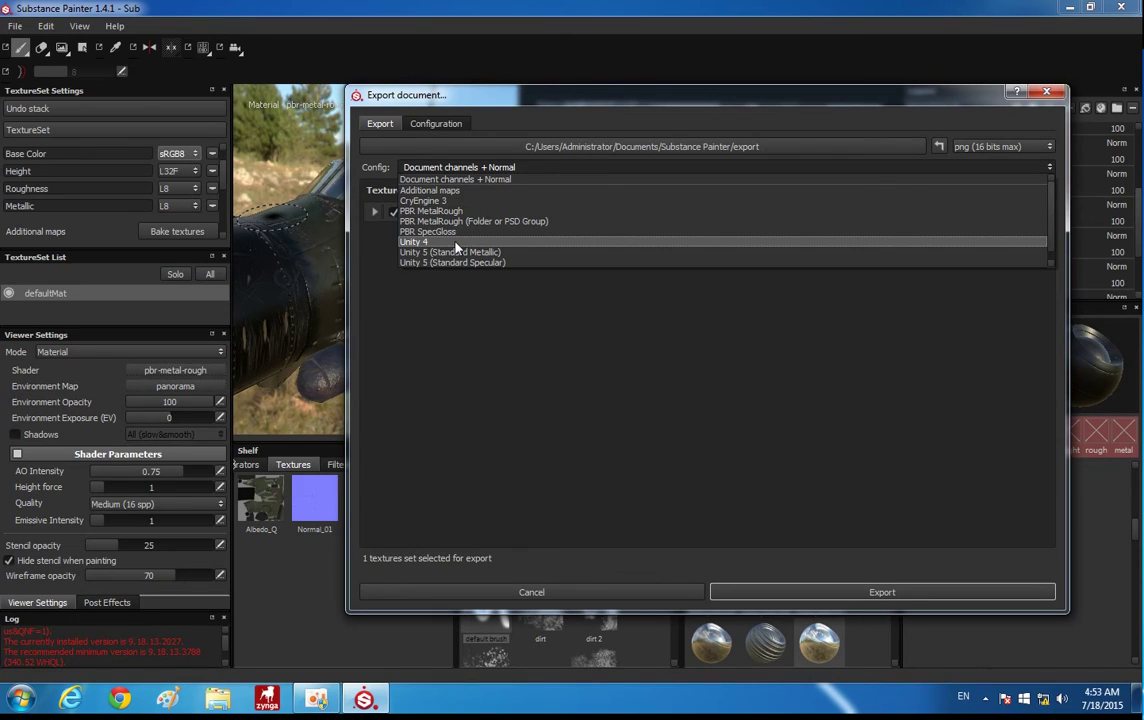
left_click(440, 190)
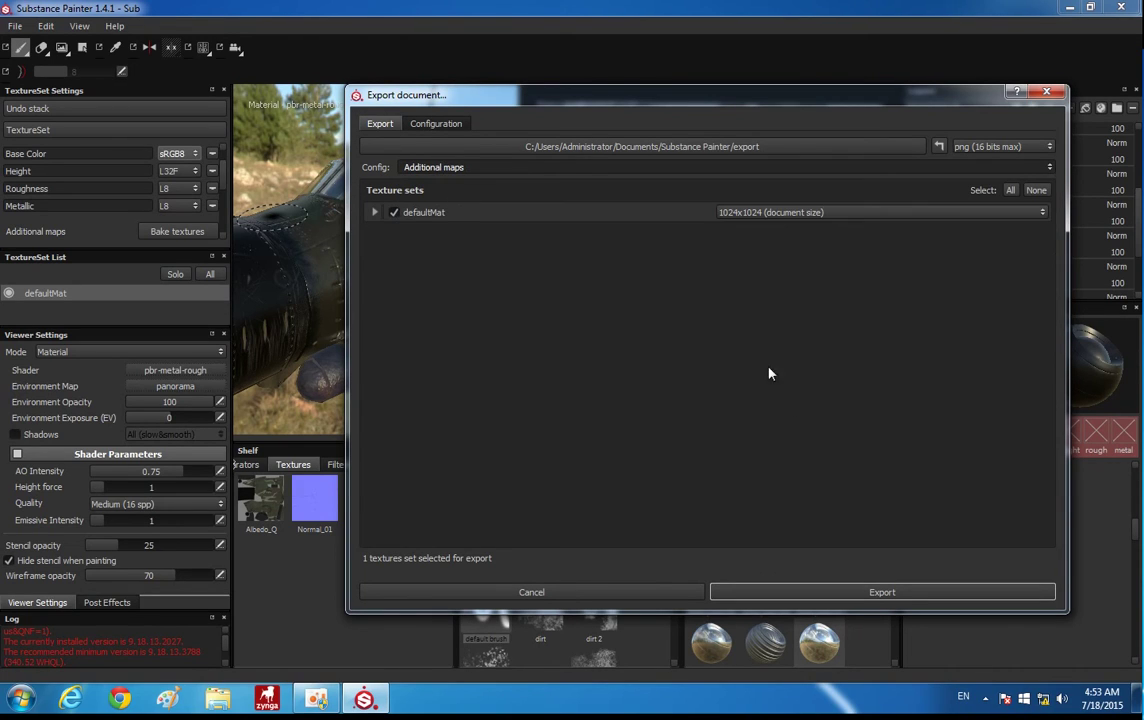
left_click(373, 213)
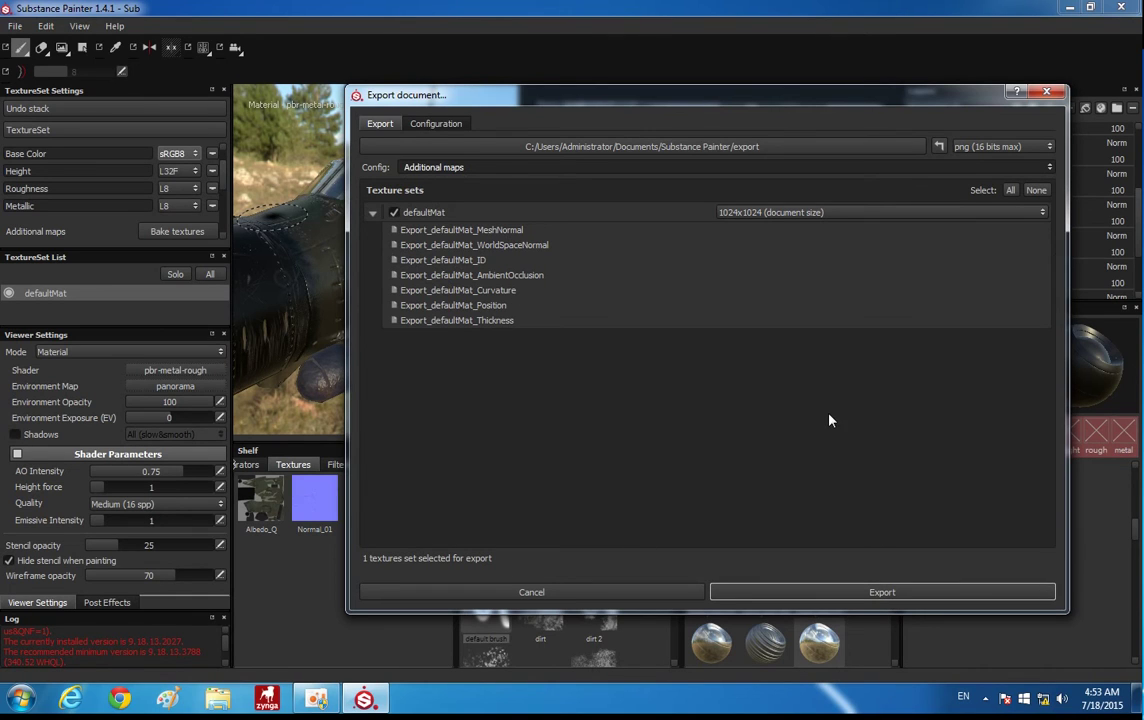
Browse the export destination to the Game > Plane - Copy folder
left_click(880, 150)
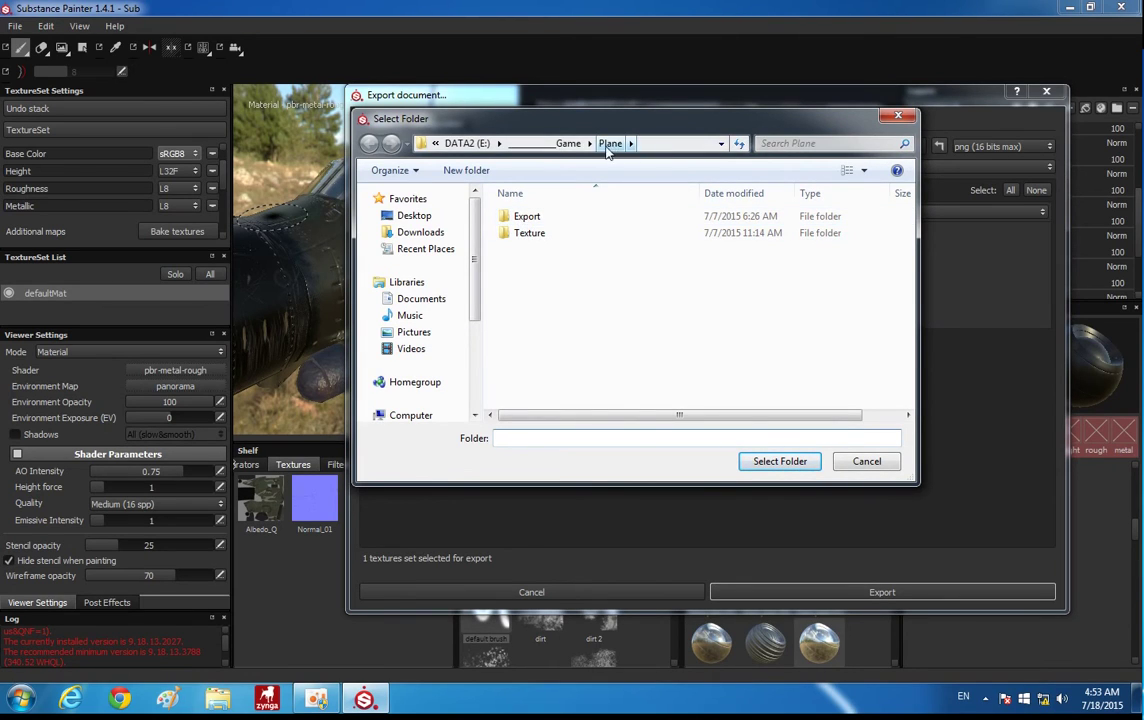
left_click(563, 143)
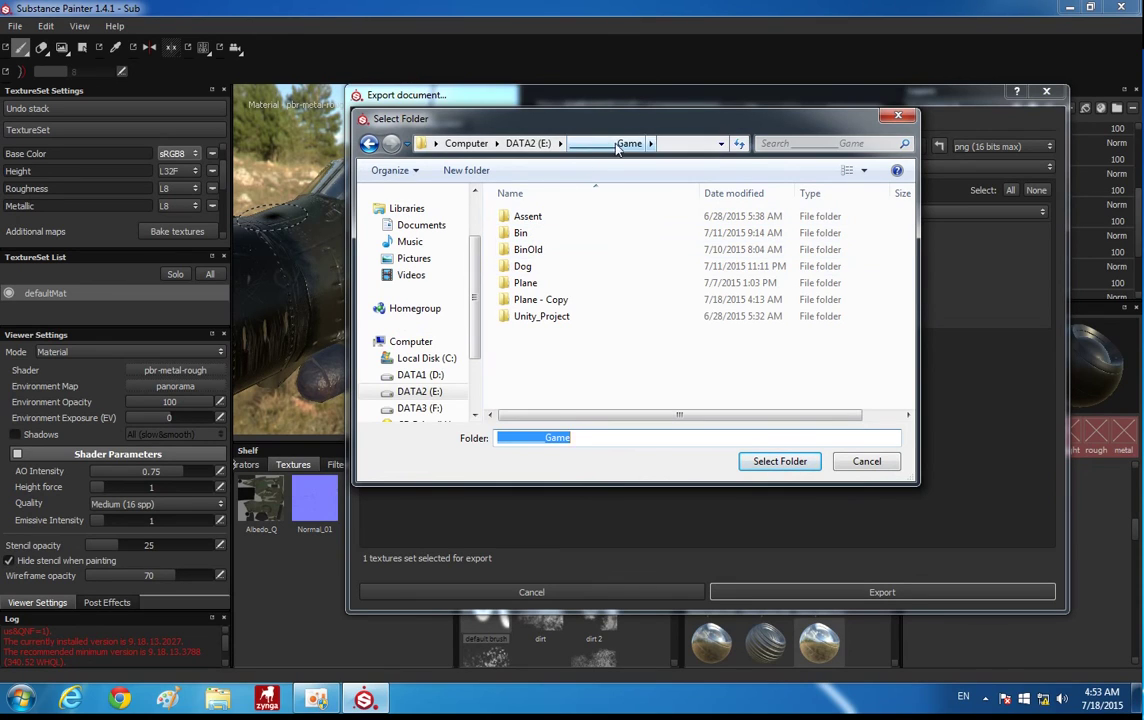
left_click(546, 304)
double_click(546, 307)
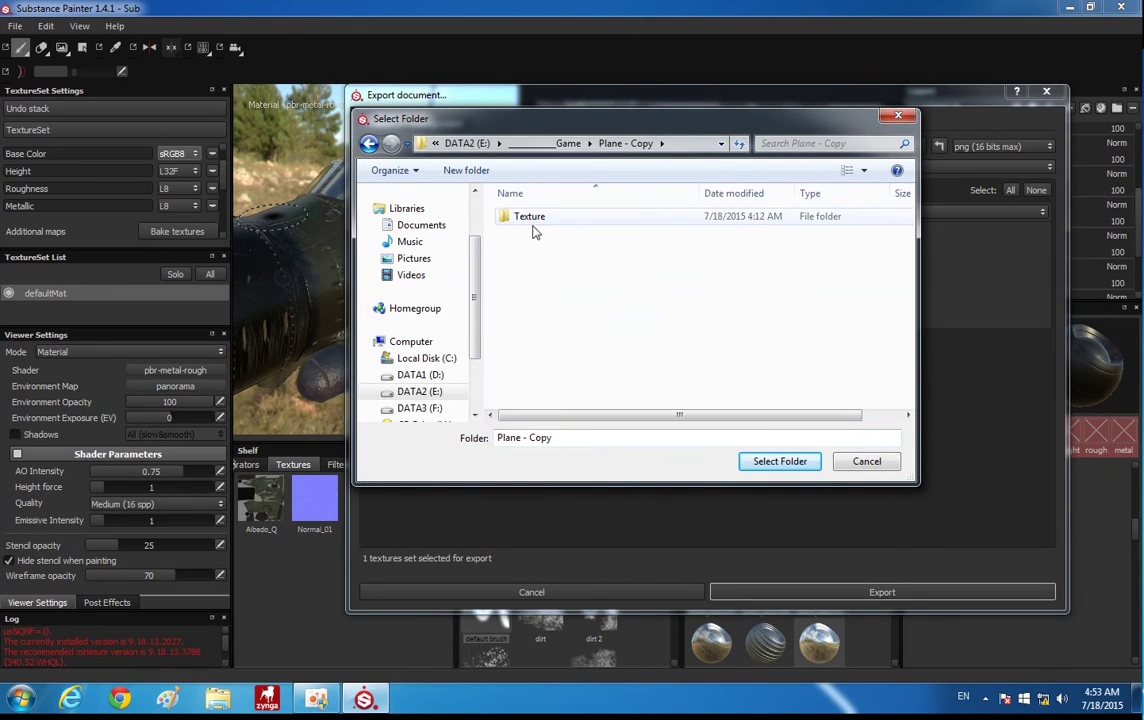
Create a new folder named Export there, select it as destination, and export the maps
left_click(494, 172)
type("Texpo")
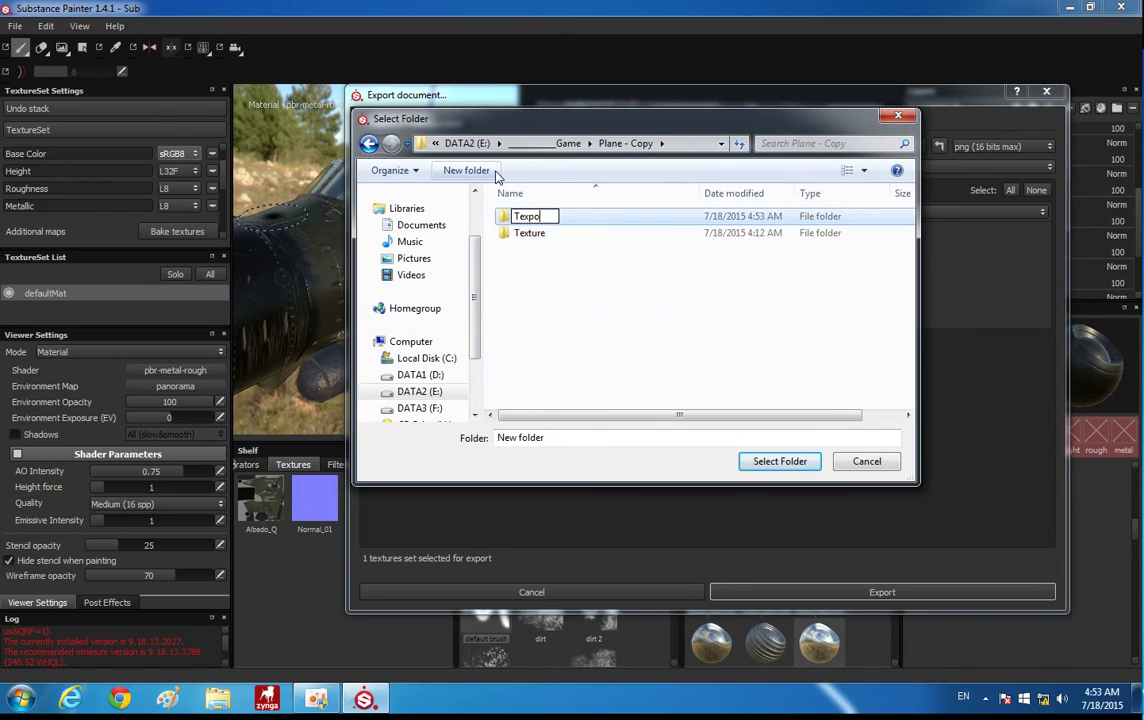
key("BackSpace")
key("BackSpace")
key("BackSpace")
key("BackSpace")
key("BackSpace")
type("port")
key("Return")
key("Return")
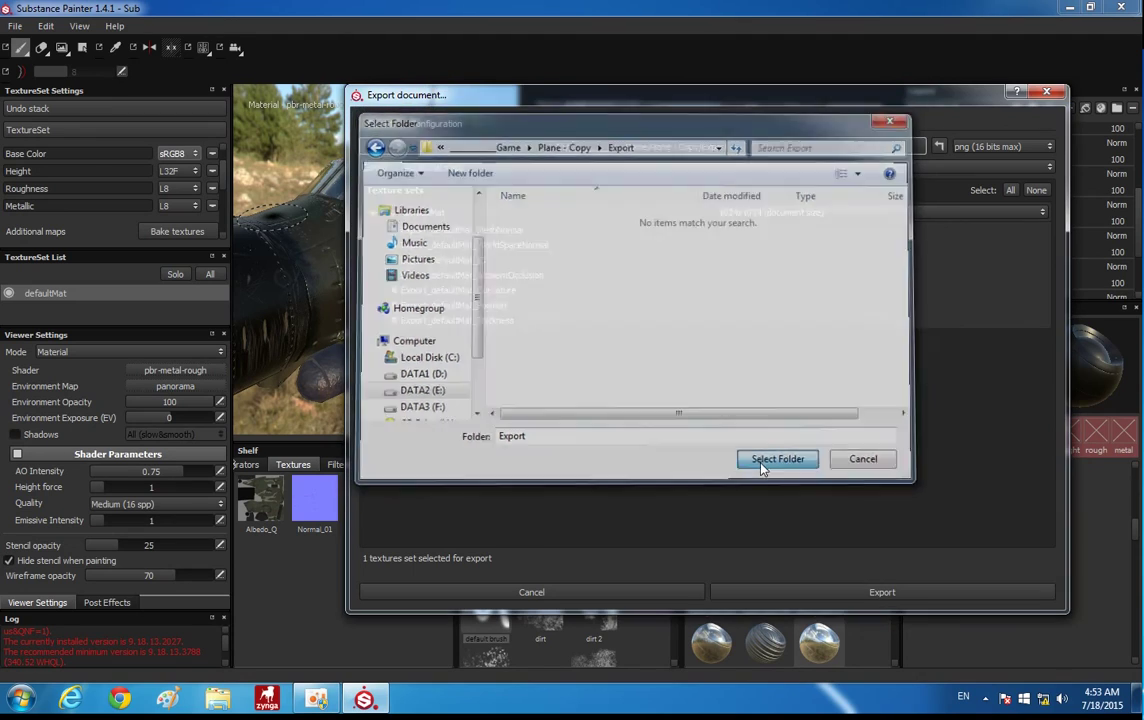
left_click(763, 462)
left_click(825, 595)
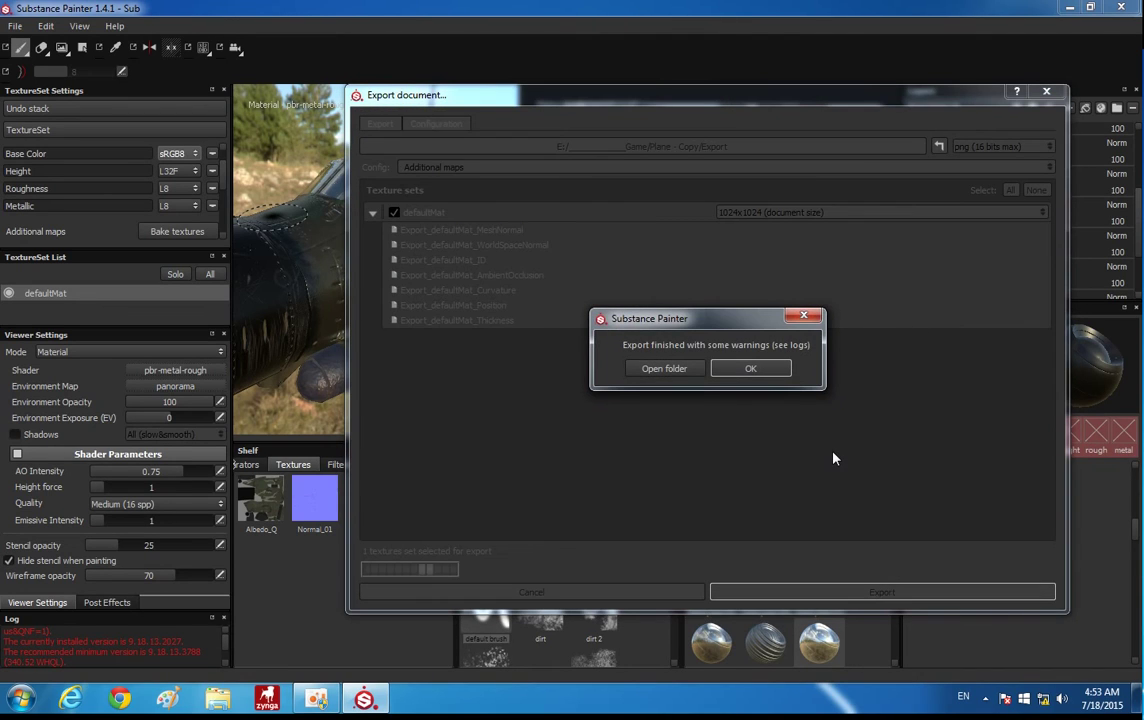
Dismiss the export warning, check DATA2 (E:) > Game > Plane - Copy > Export in Explorer, then close it
left_click(760, 368)
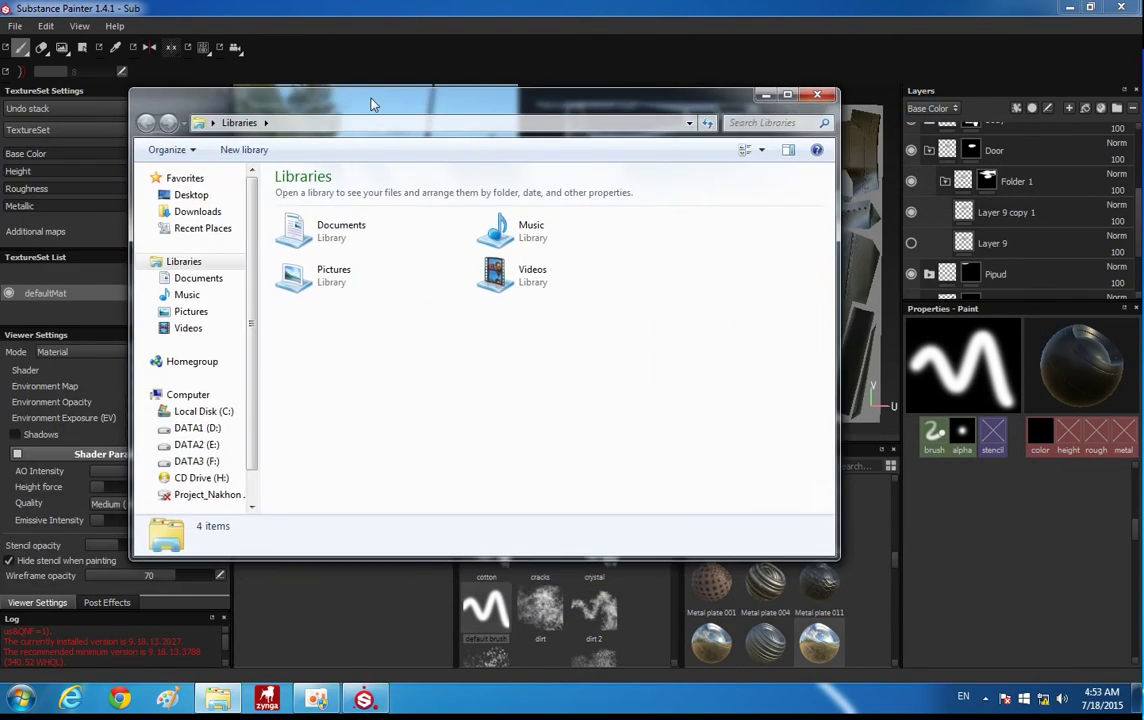
left_click(212, 430)
left_click(200, 444)
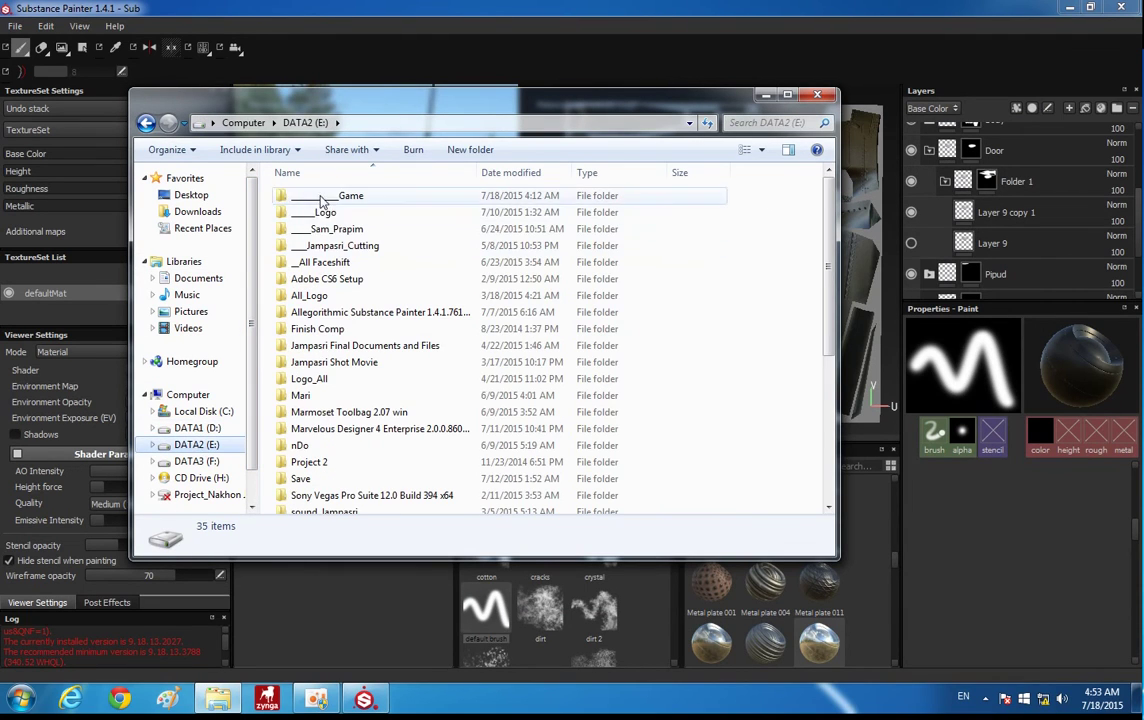
double_click(352, 195)
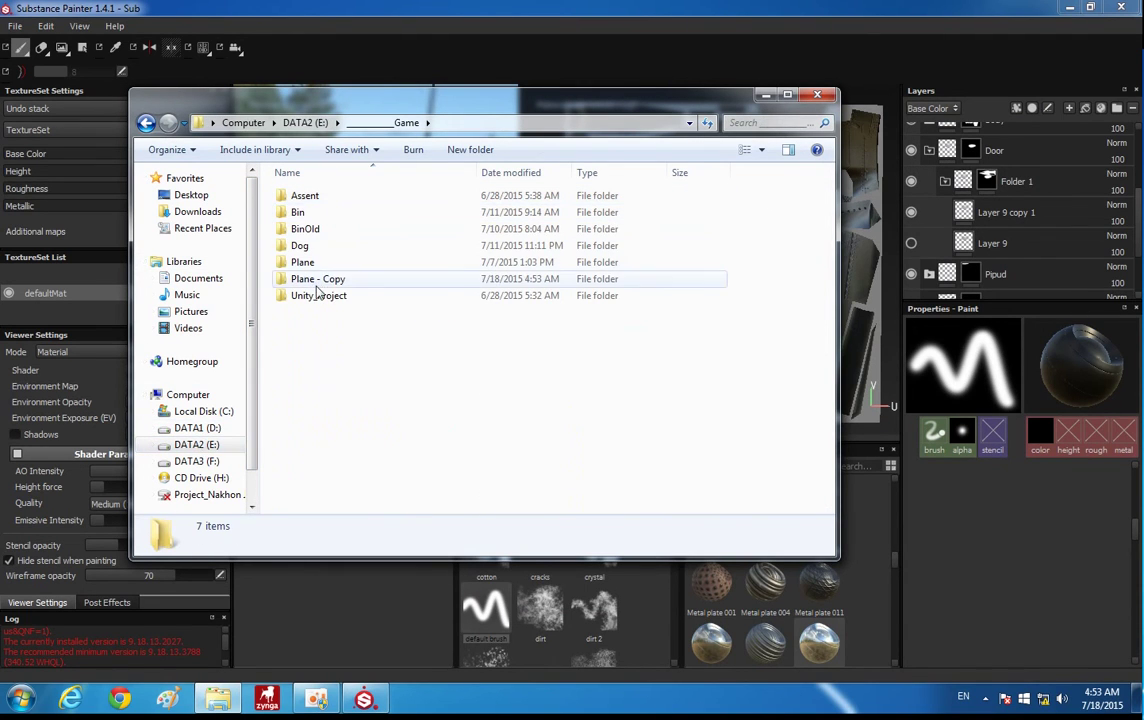
double_click(317, 280)
double_click(318, 198)
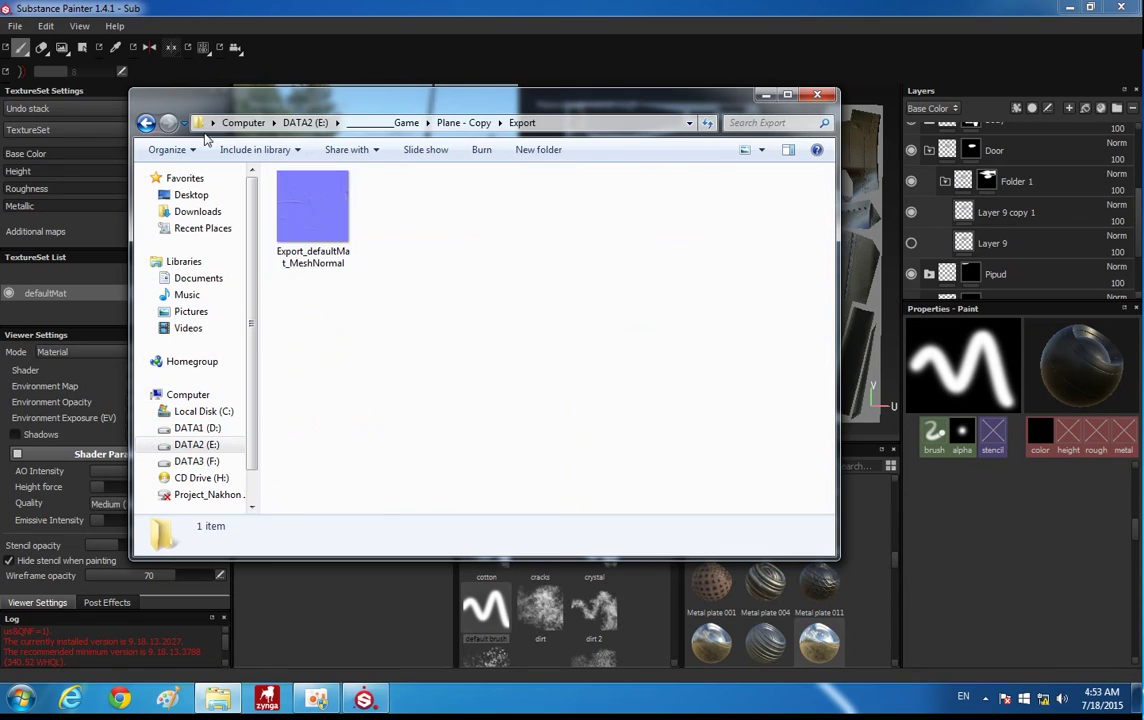
left_click(146, 122)
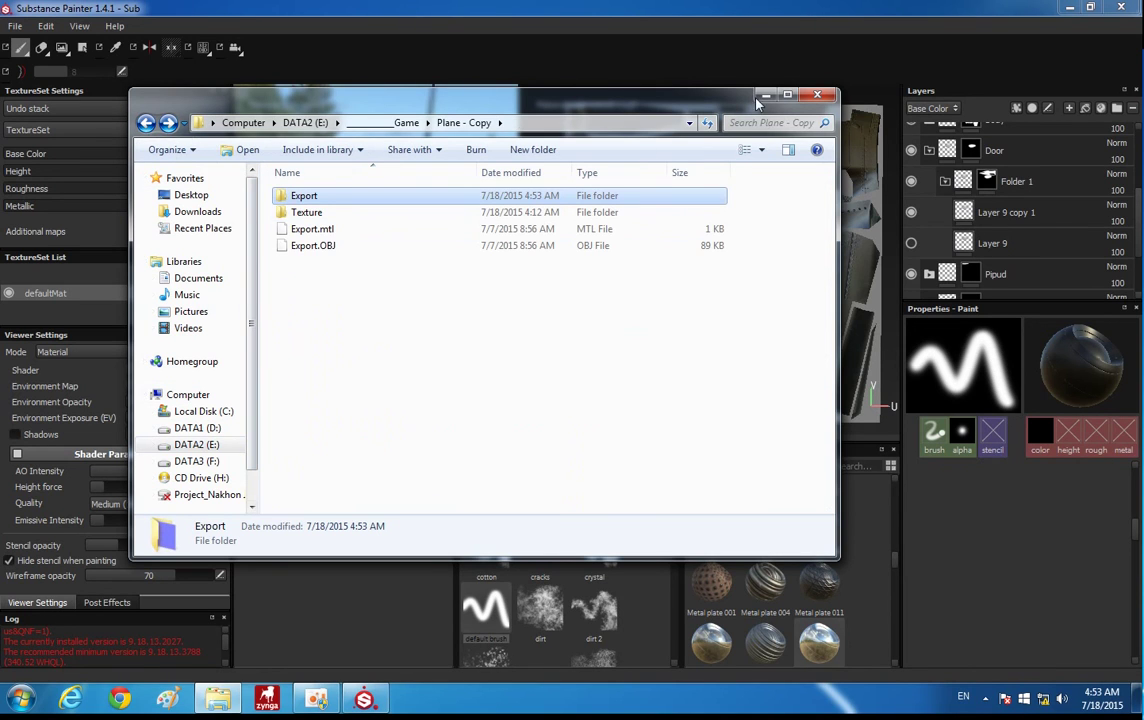
left_click(817, 94)
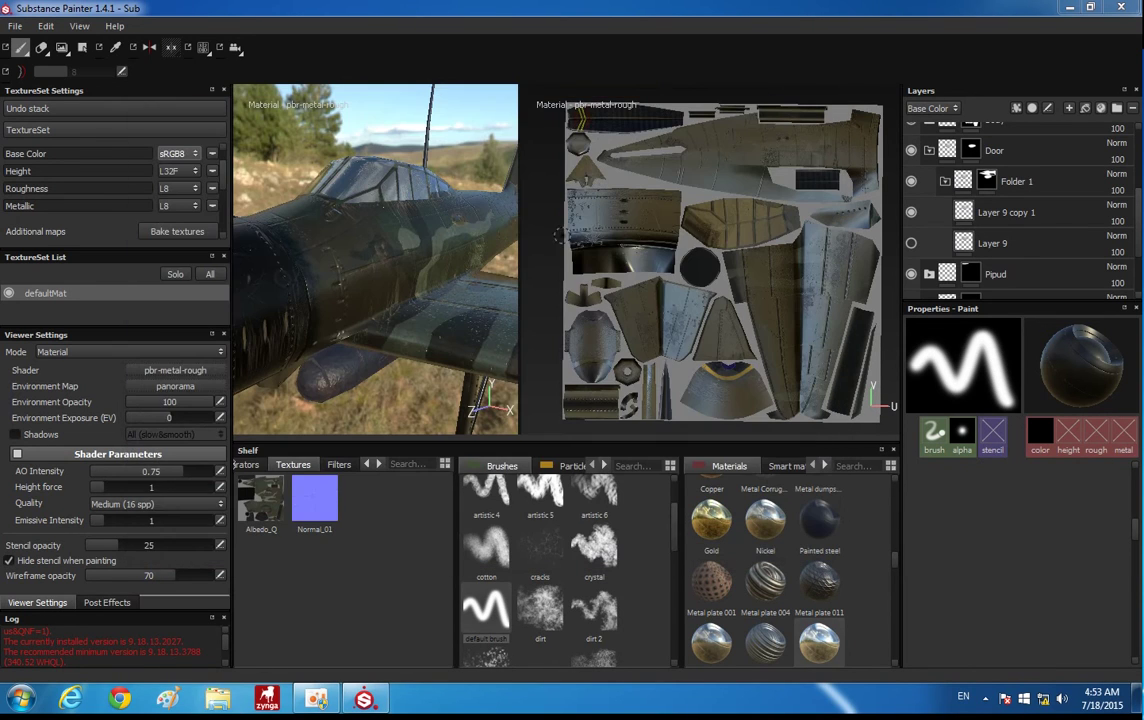
Cancel an accidental quit and reopen the Export all channels settings
left_click(16, 26)
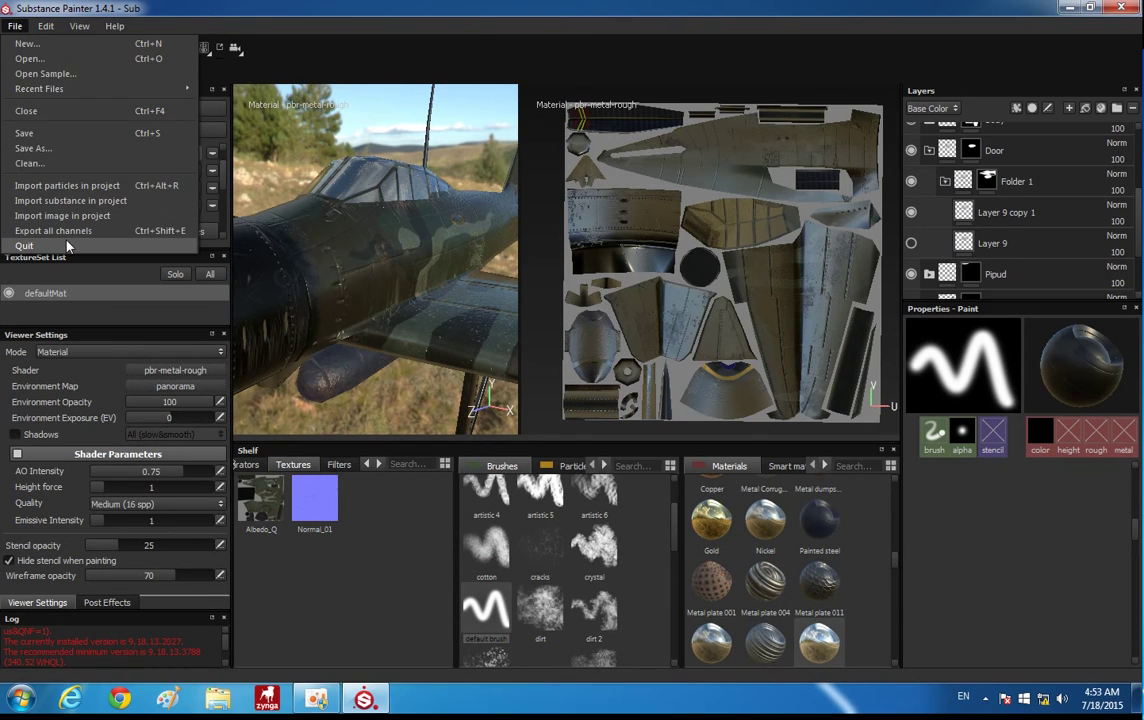
left_click(80, 217)
left_click(698, 373)
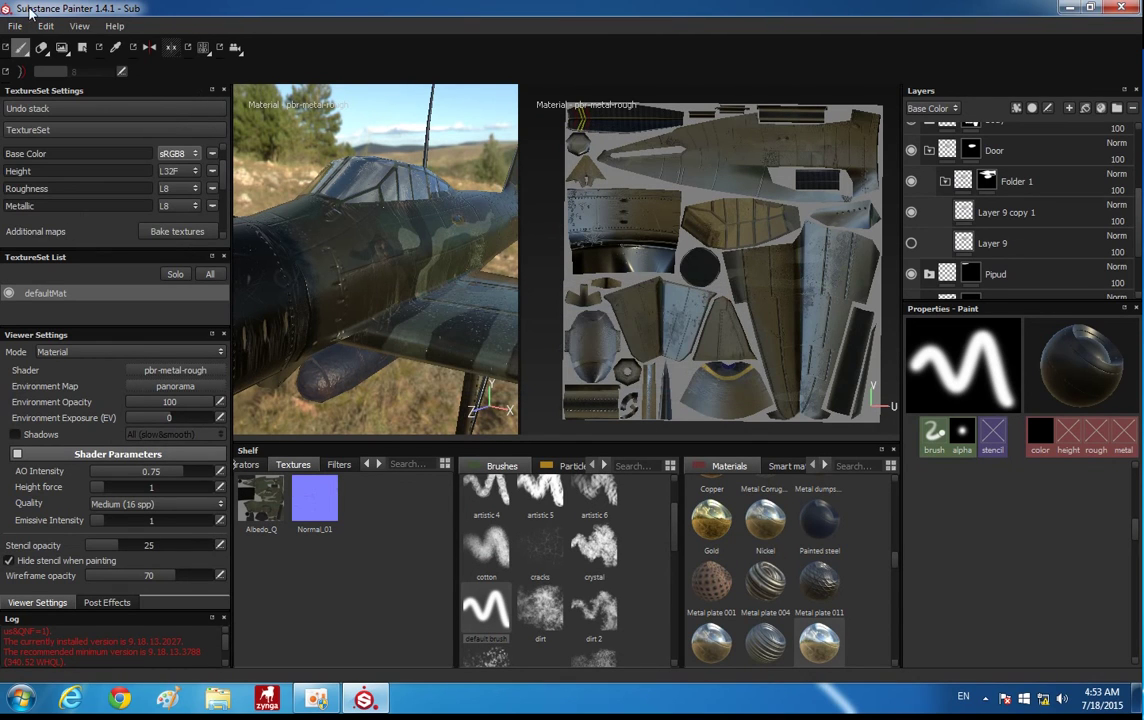
left_click(16, 26)
left_click(53, 230)
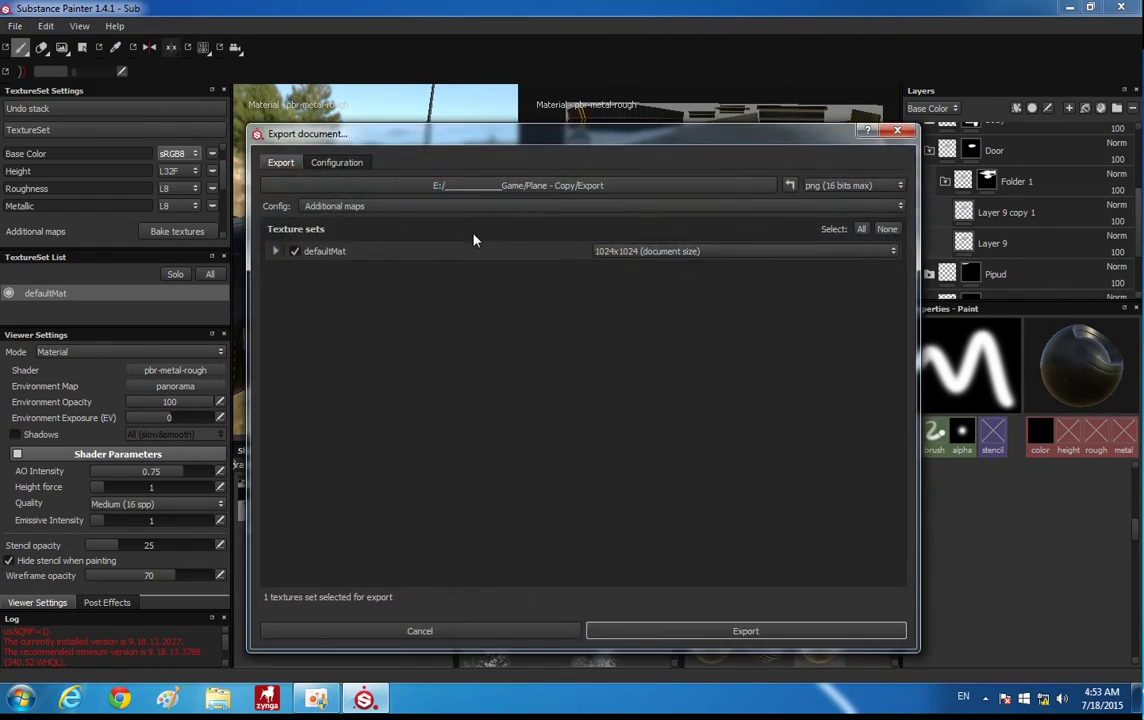
Export with the Document channels + Normal config and open defaultMat_Base_Color from the output folder
left_click(382, 206)
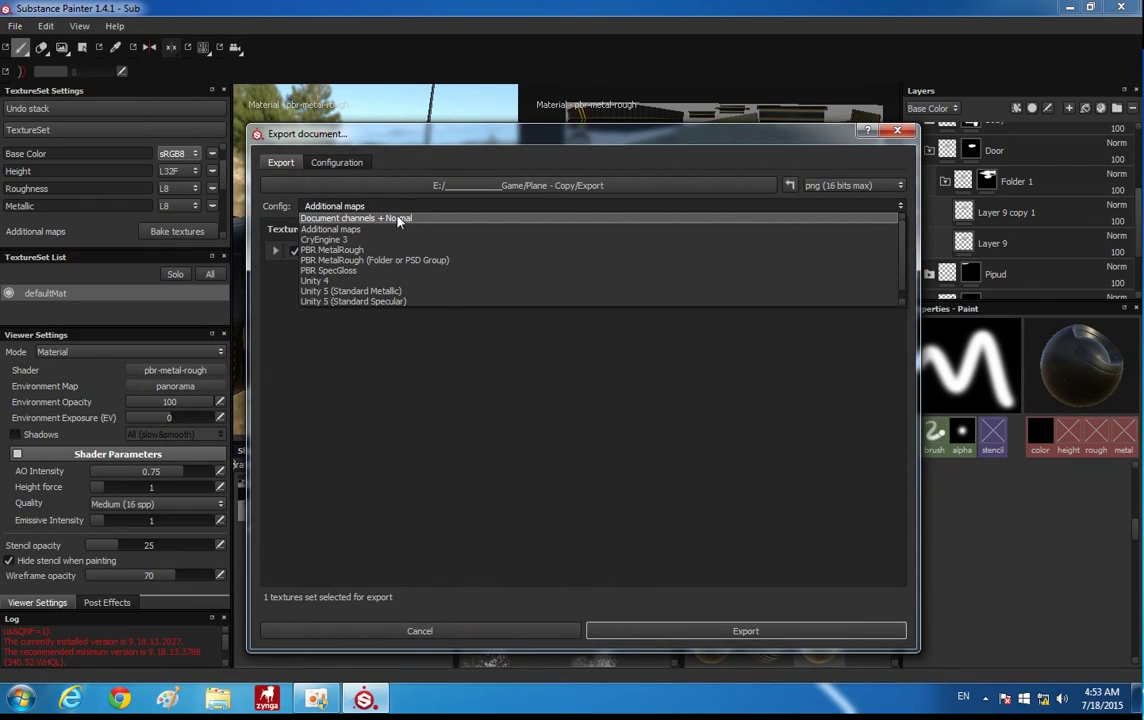
left_click(399, 220)
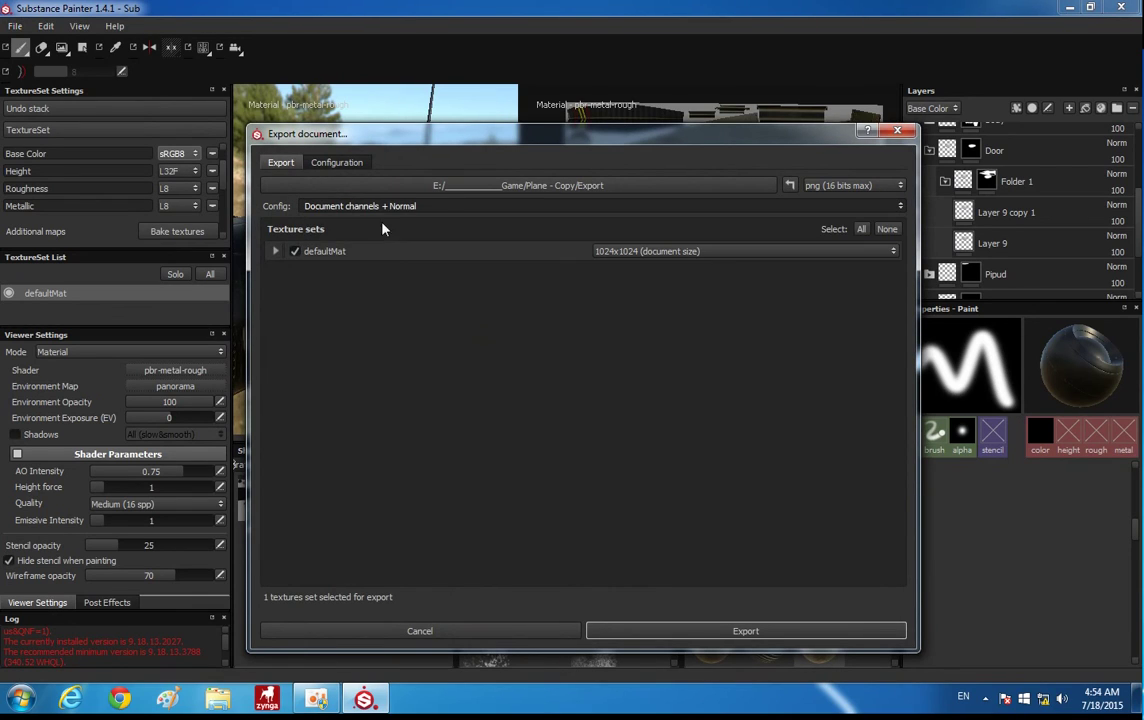
left_click(276, 252)
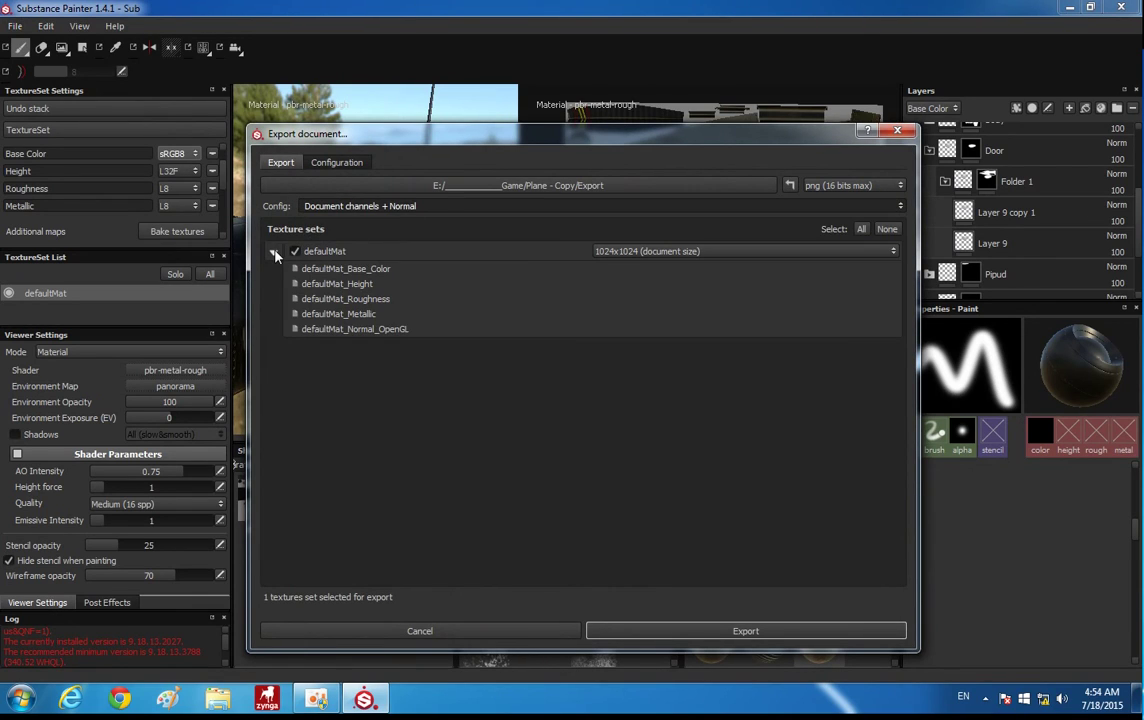
left_click(724, 632)
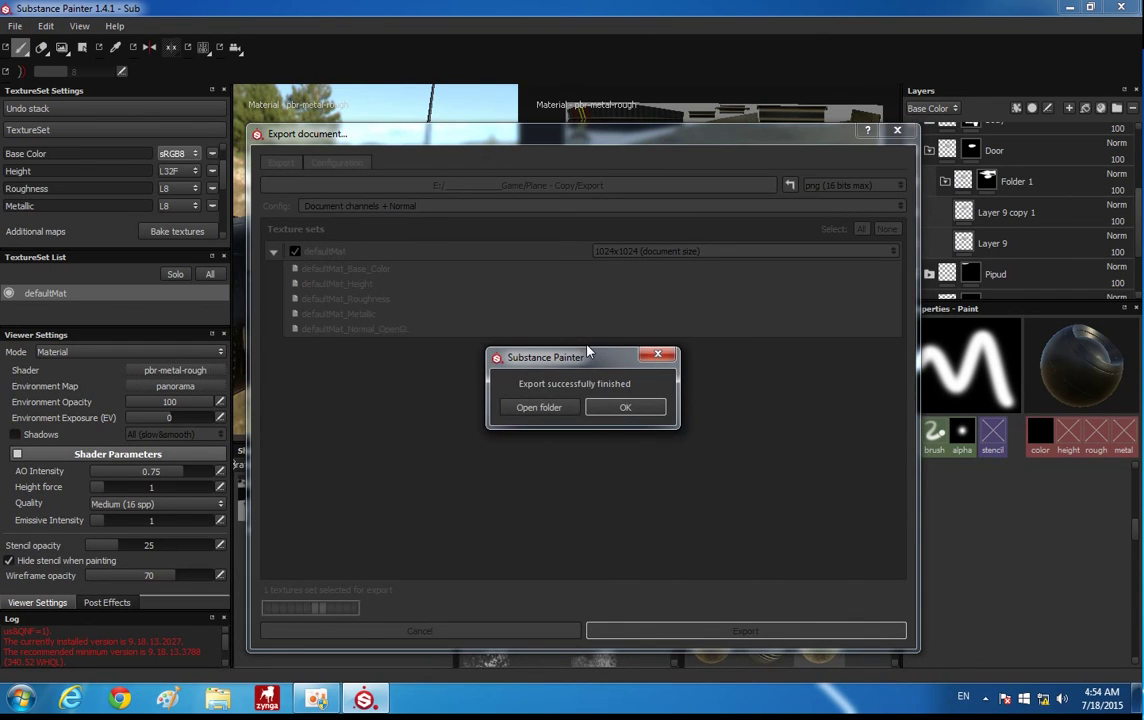
left_click(540, 408)
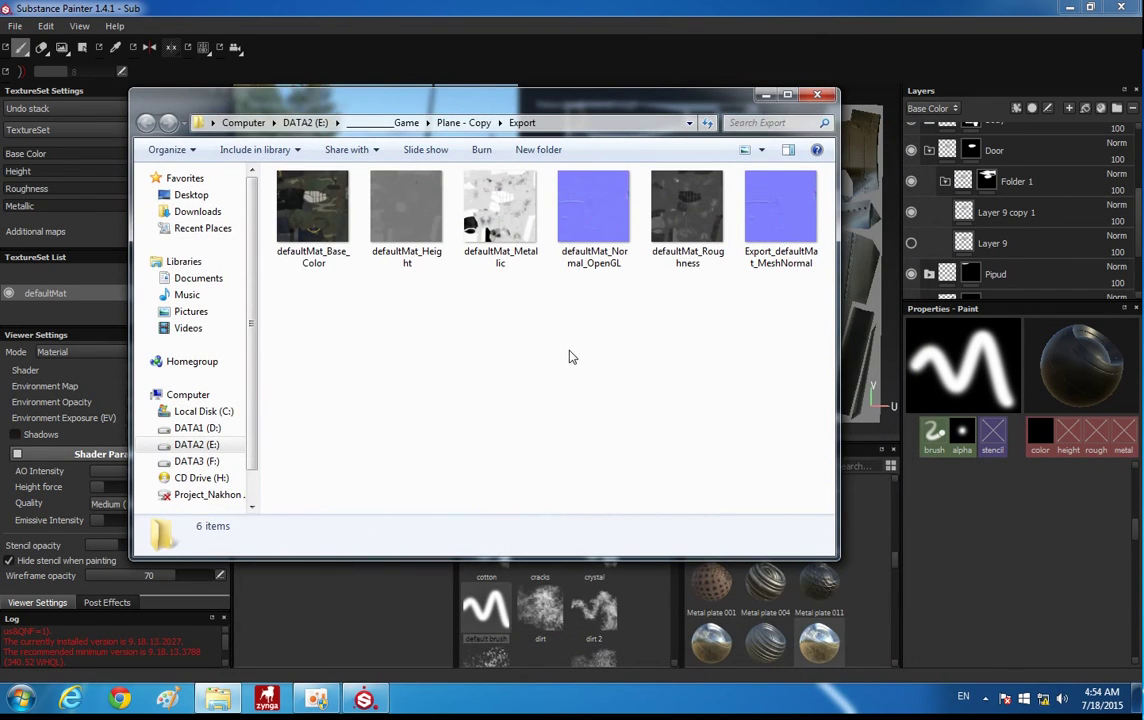
double_click(316, 214)
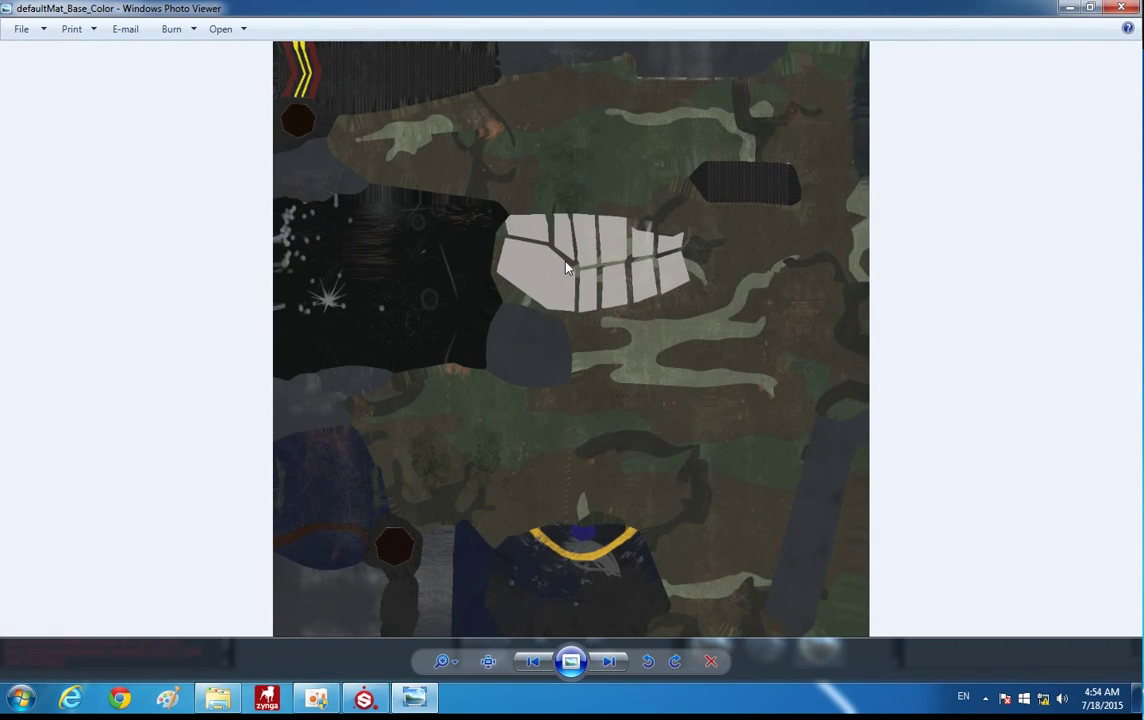
Step through the Height, Metallic, Normal_OpenGL and Roughness maps, zooming into the normal map, then close the viewer
key("Right")
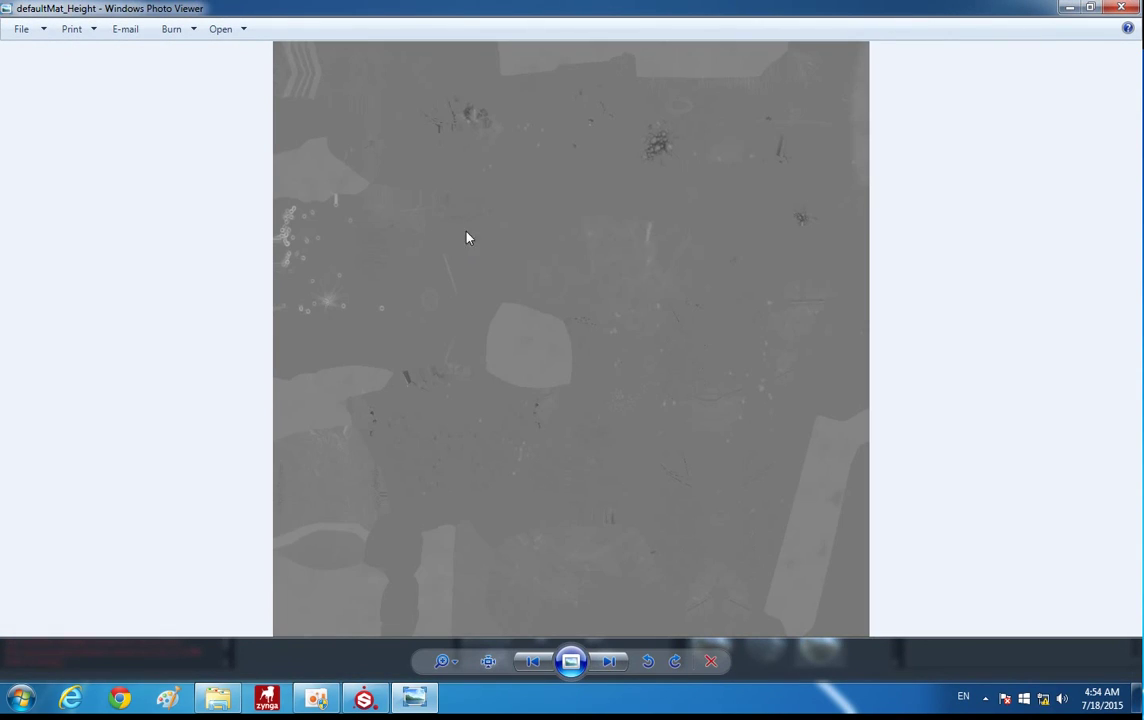
key("Right")
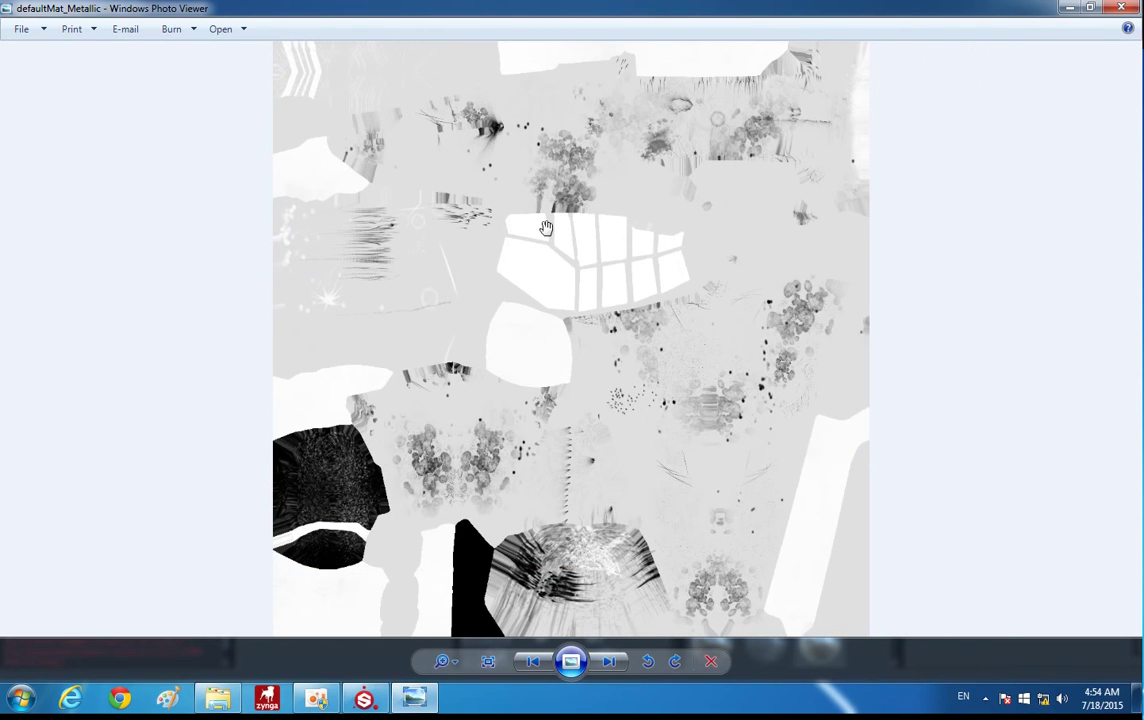
key("Right")
scroll(440, 285, "up", 2)
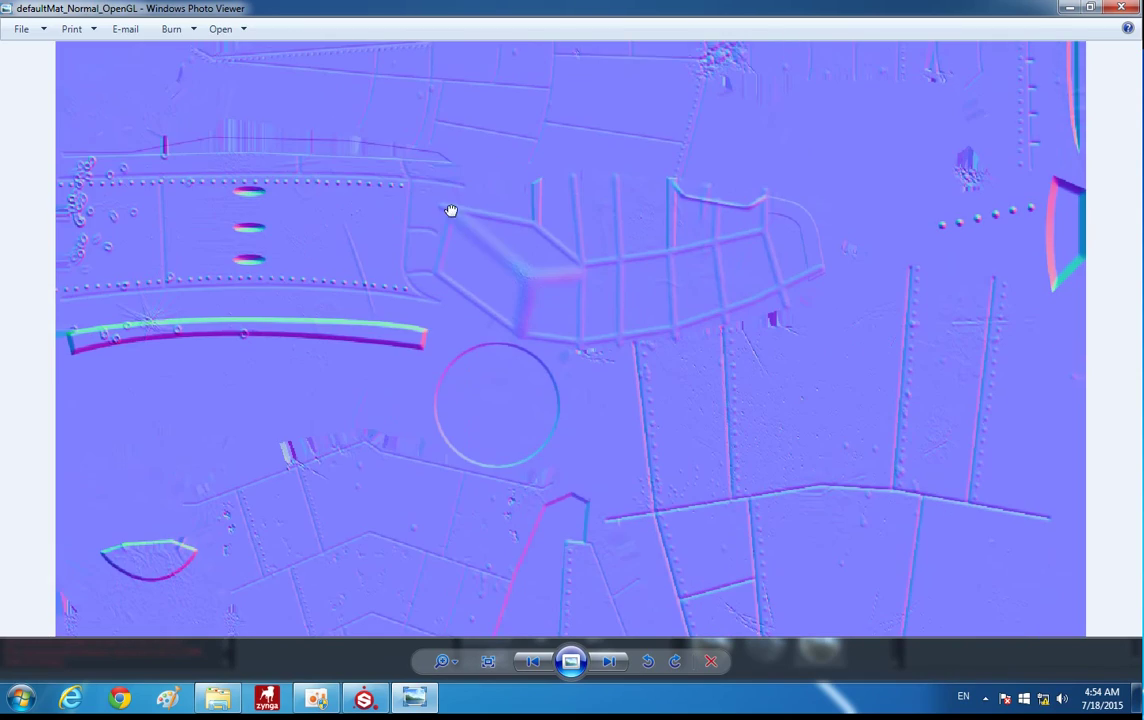
scroll(451, 212, "up", 2)
scroll(178, 199, "up", 1)
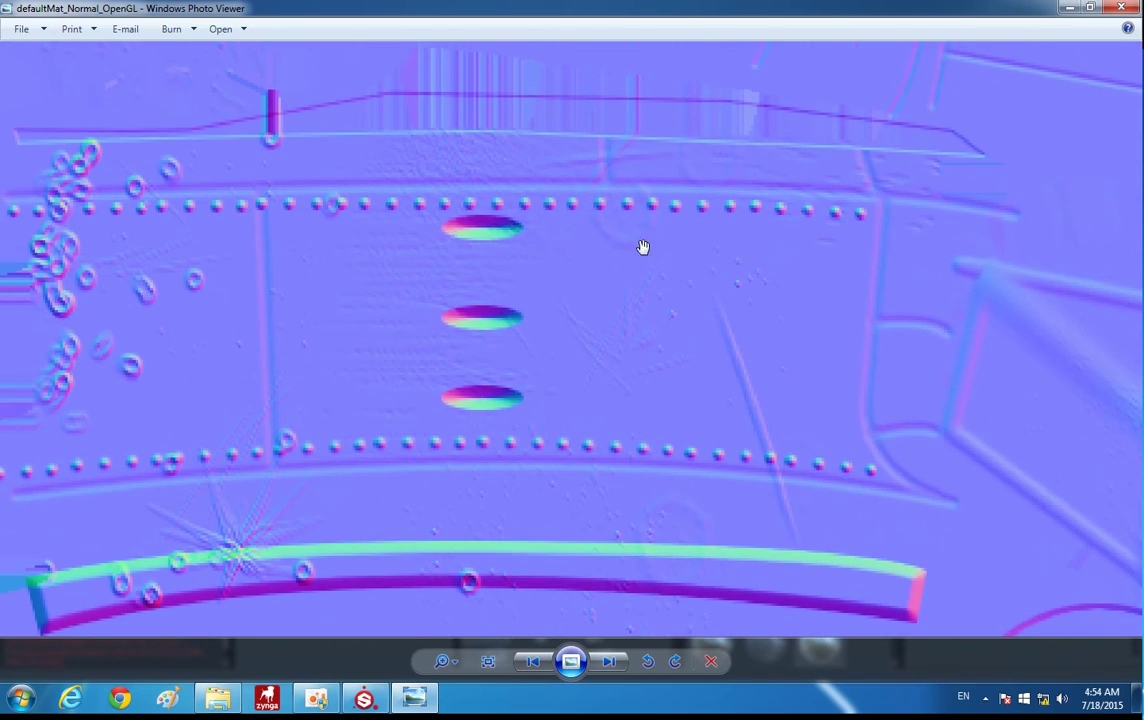
scroll(660, 270, "down", 2)
scroll(692, 306, "down", 2)
scroll(660, 350, "up", 2)
left_click_drag(692, 386, 646, 278)
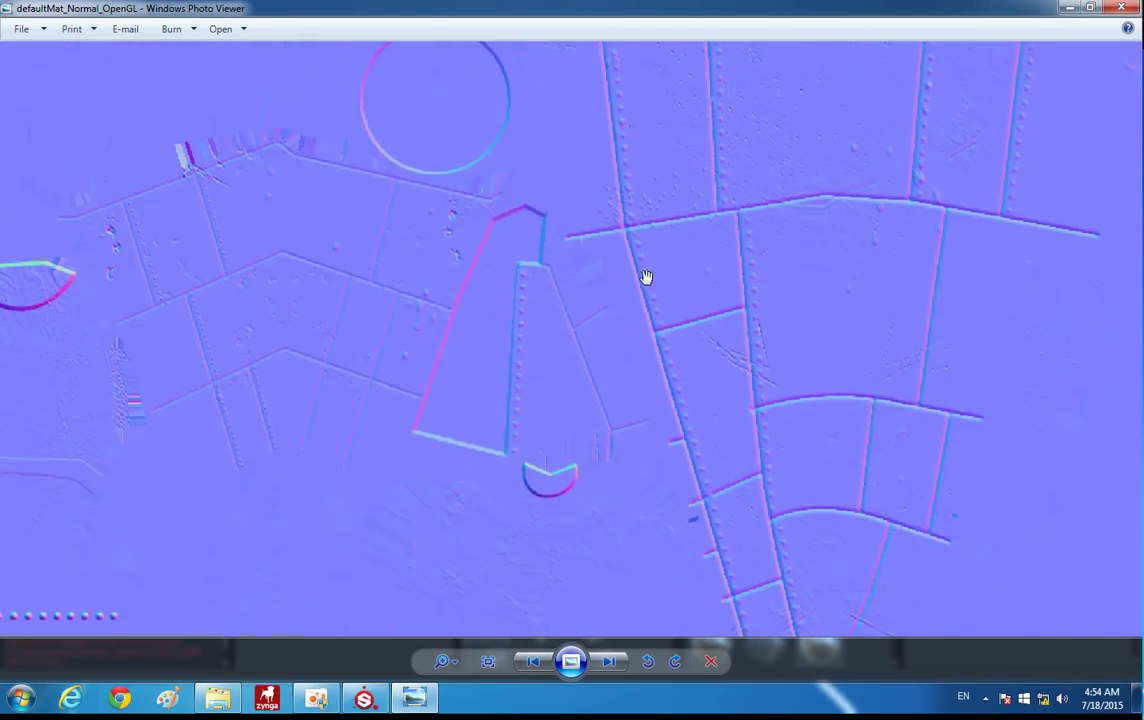
scroll(707, 304, "up", 1)
scroll(636, 224, "down", 3)
key("Right")
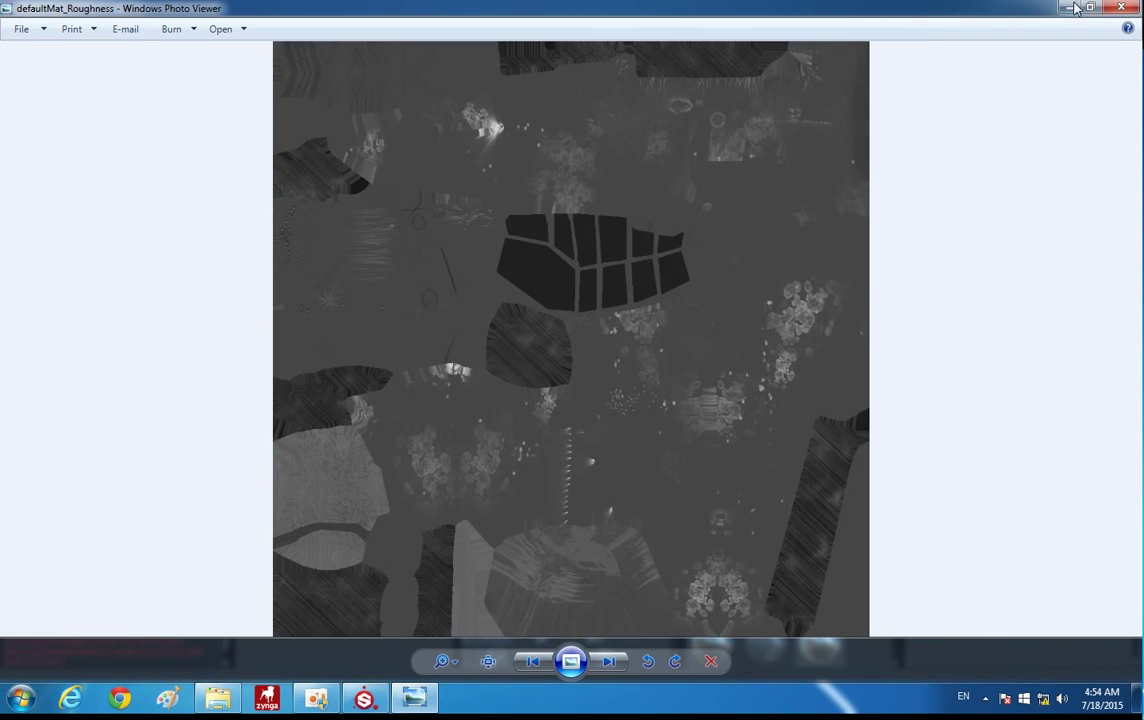
key("alt+F4")
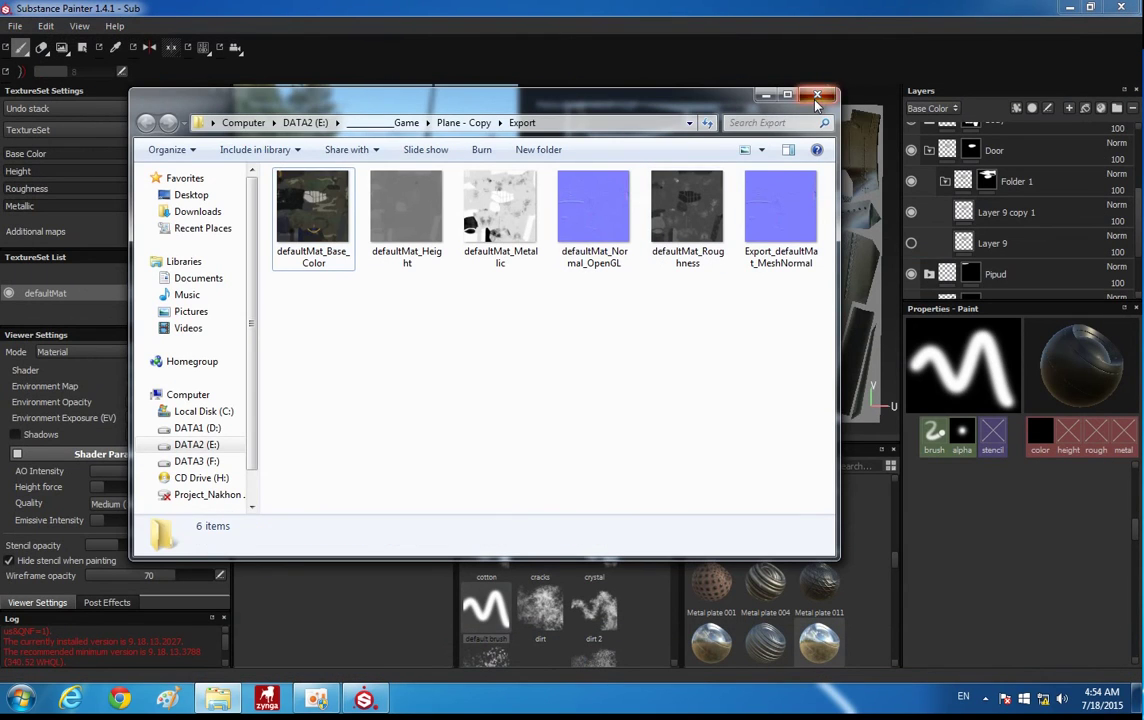
Close the Export folder window and quit Substance Painter, nudging the save-changes prompt upward
left_click(817, 95)
left_click(1121, 7)
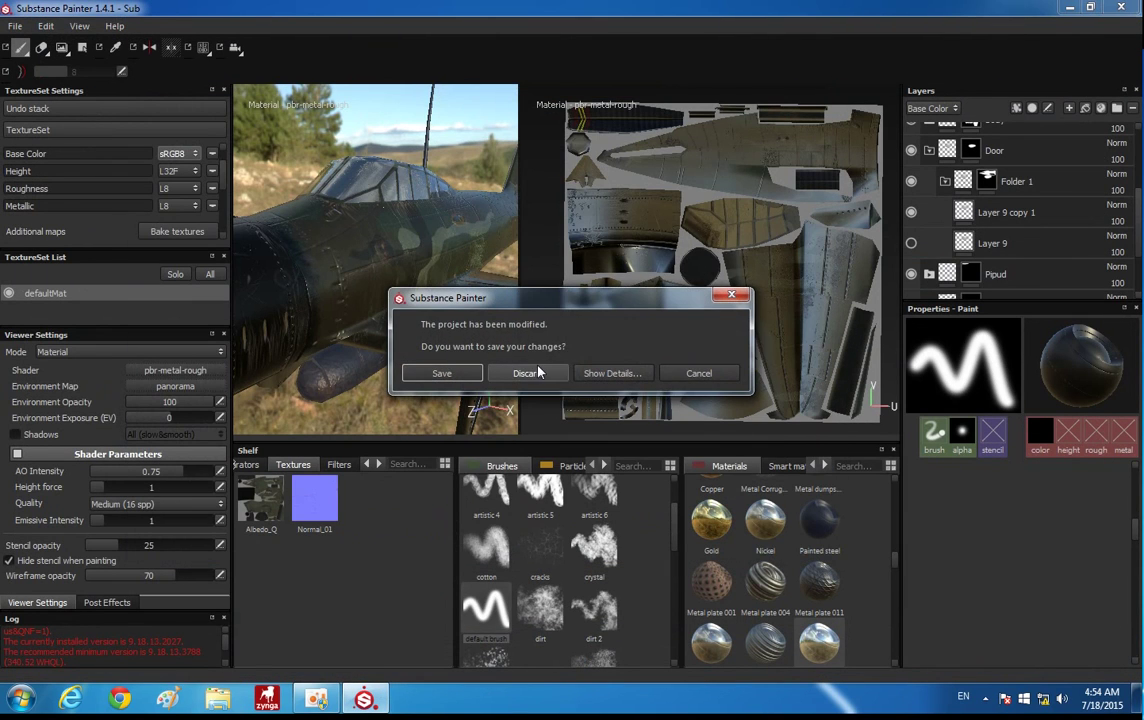
left_click_drag(555, 303, 601, 266)
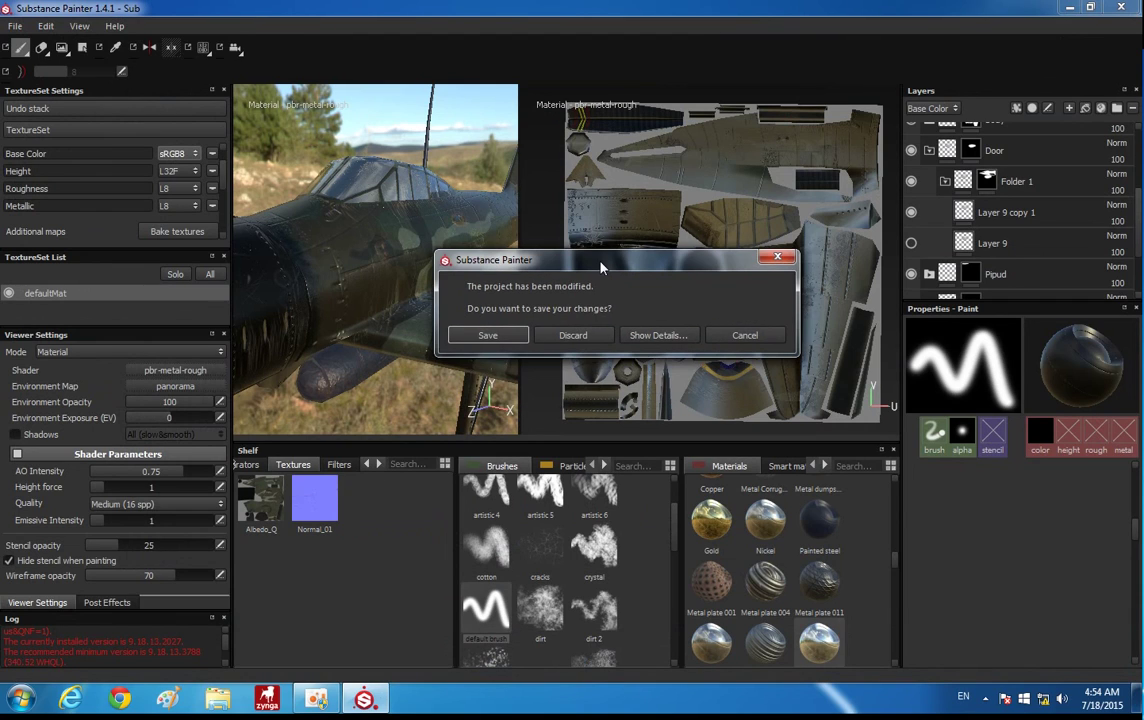